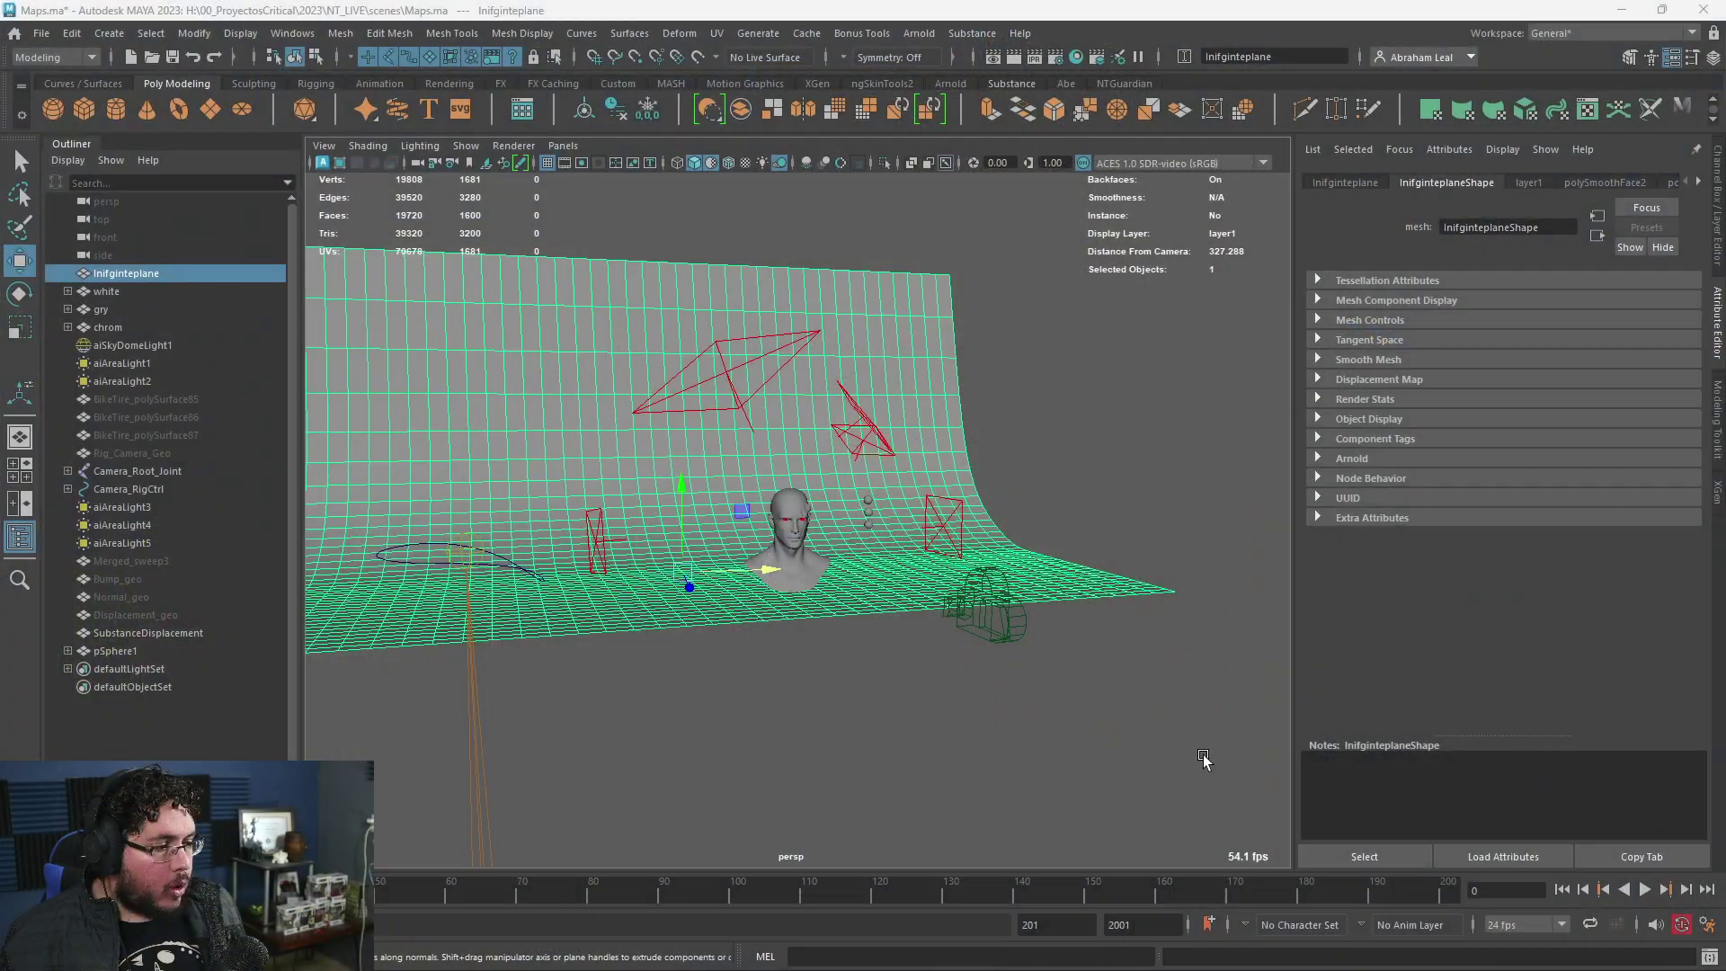
- Orbit the Maya view around the head bust, then switch to Substance Painter's export results
{"action": "left_click_drag", "start_coordinate": [1206, 759], "coordinate": [1001, 665], "text": "alt"}
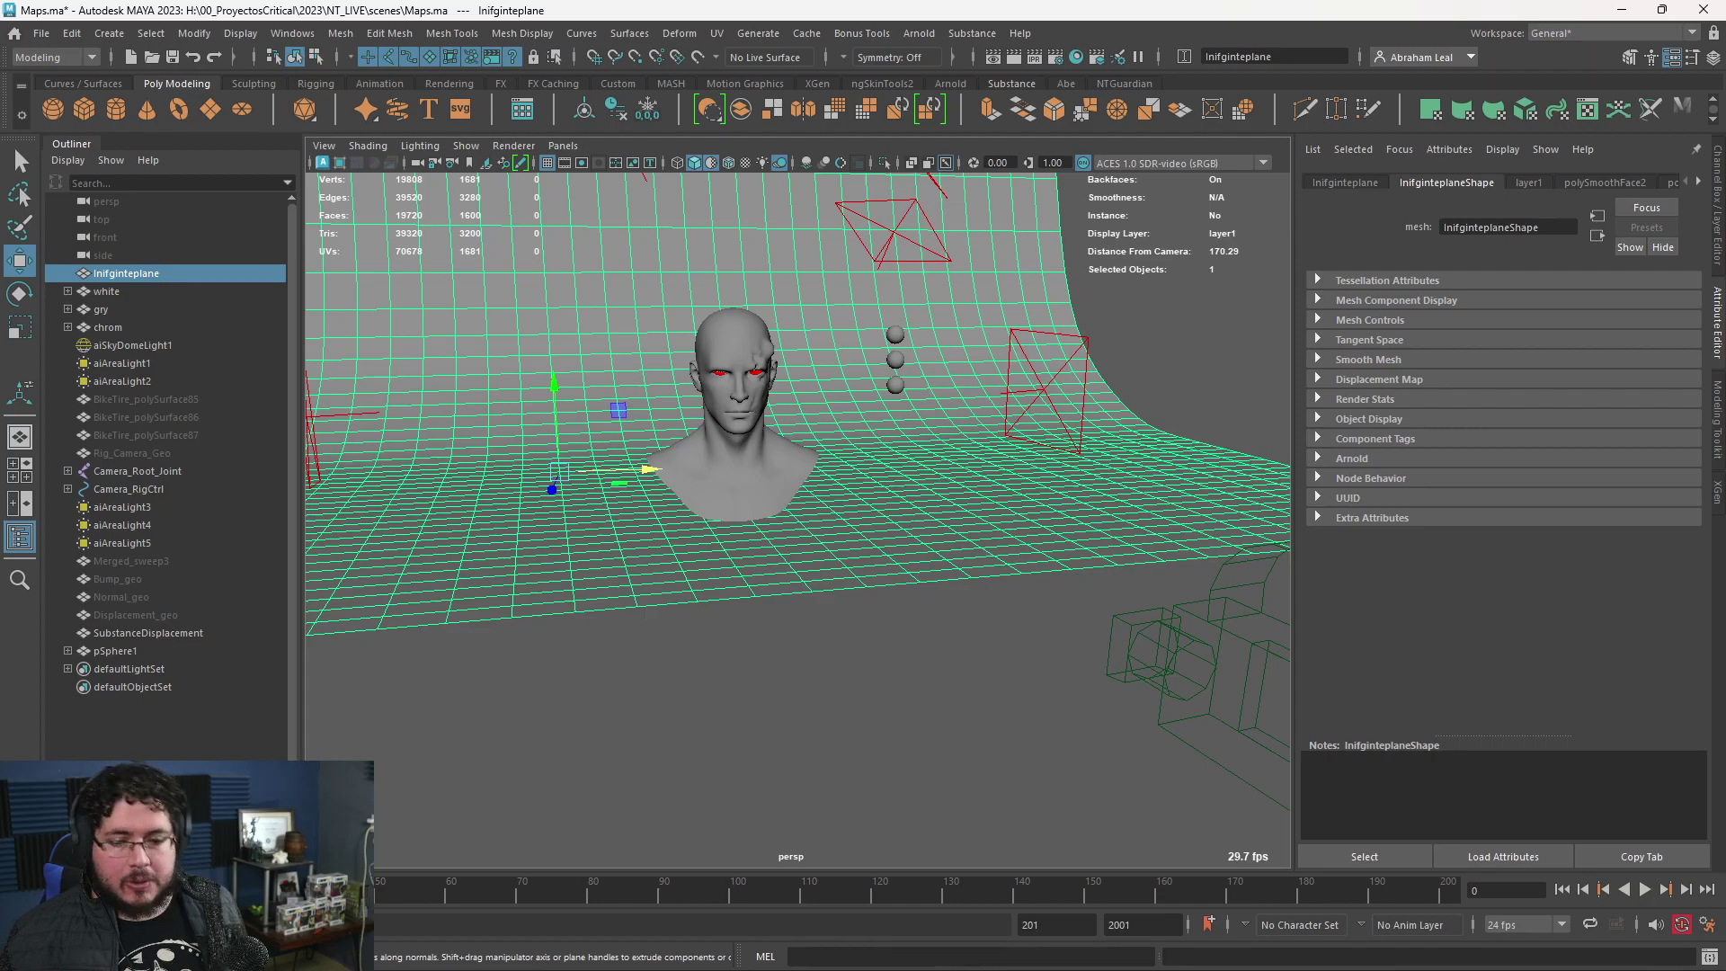
{"action": "key", "text": "alt+Tab"}
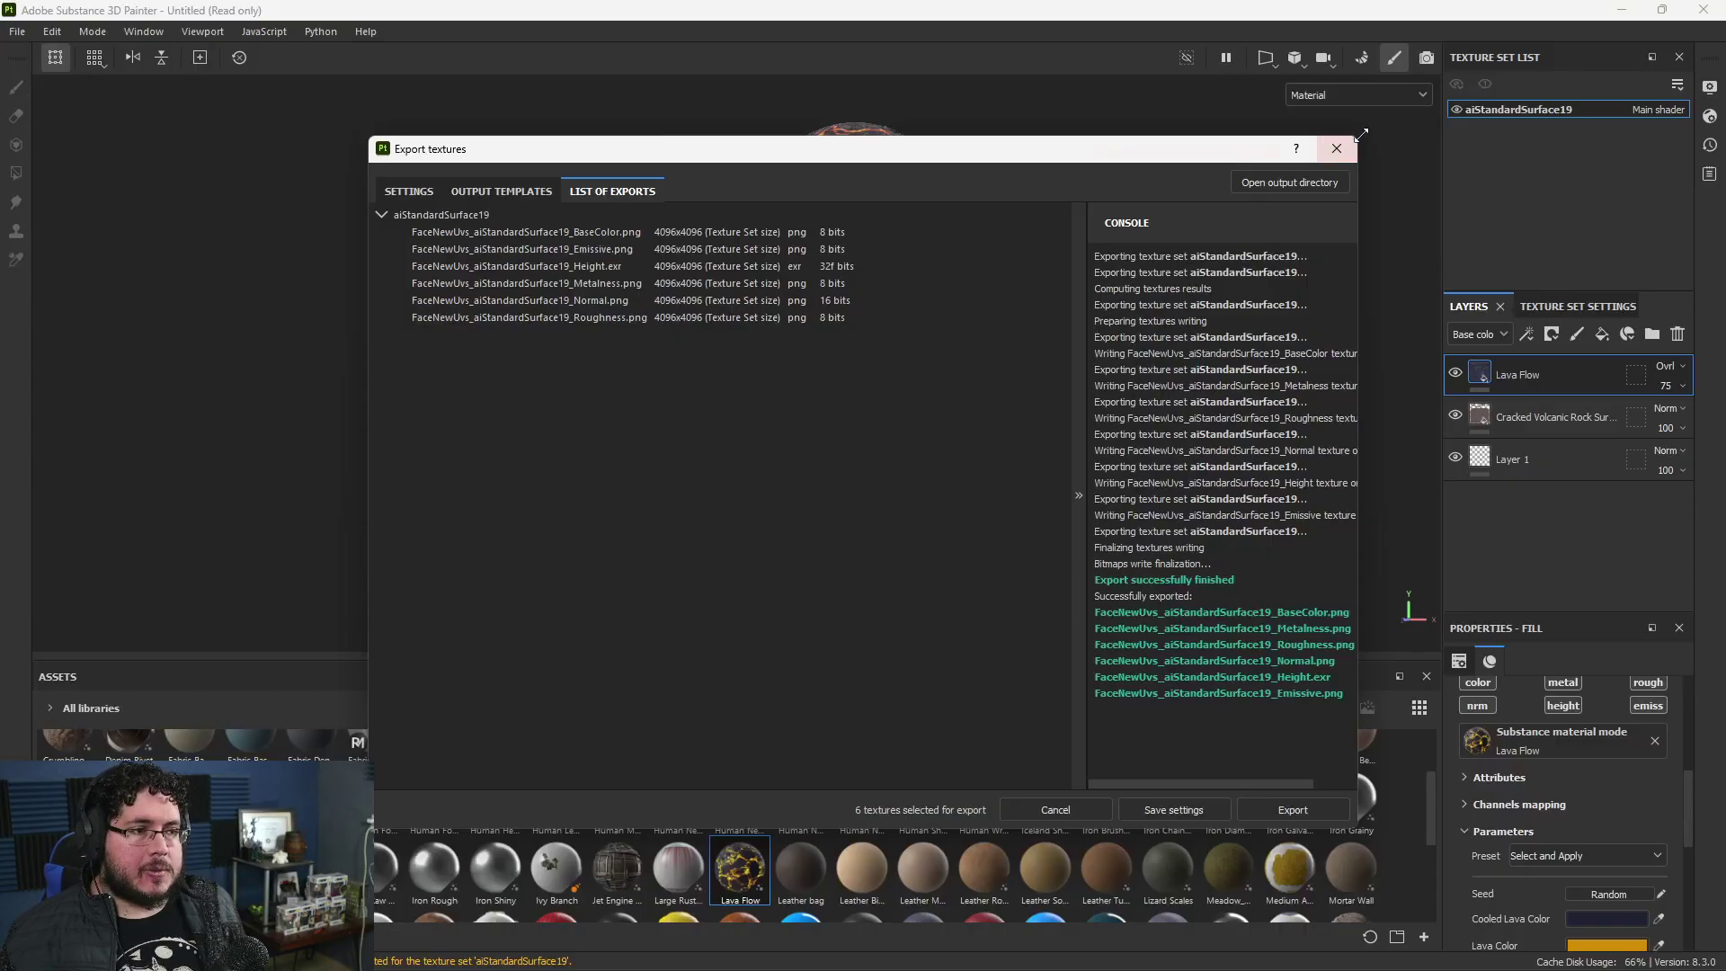
- Dismiss the export results and orbit and zoom until the lava bust faces the camera
{"action": "left_click", "coordinate": [1339, 149]}
{"action": "left_click_drag", "start_coordinate": [719, 504], "coordinate": [851, 442], "text": "alt"}
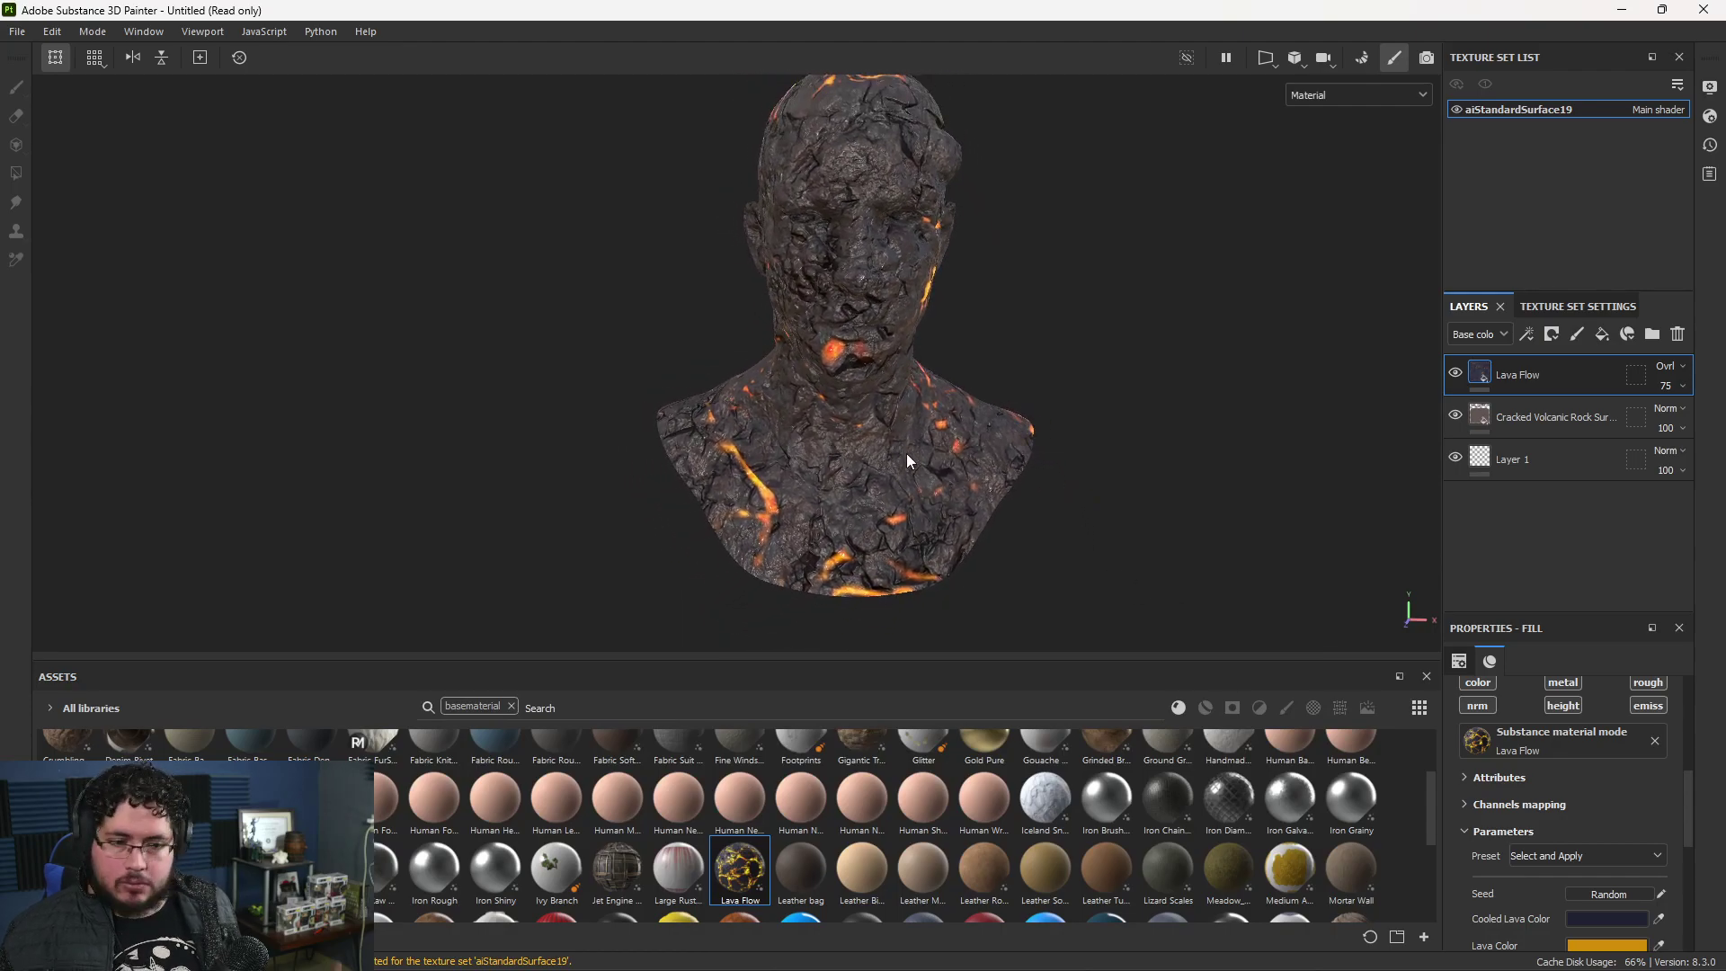
{"action": "right_click_drag", "start_coordinate": [784, 334], "coordinate": [937, 483], "text": "alt"}
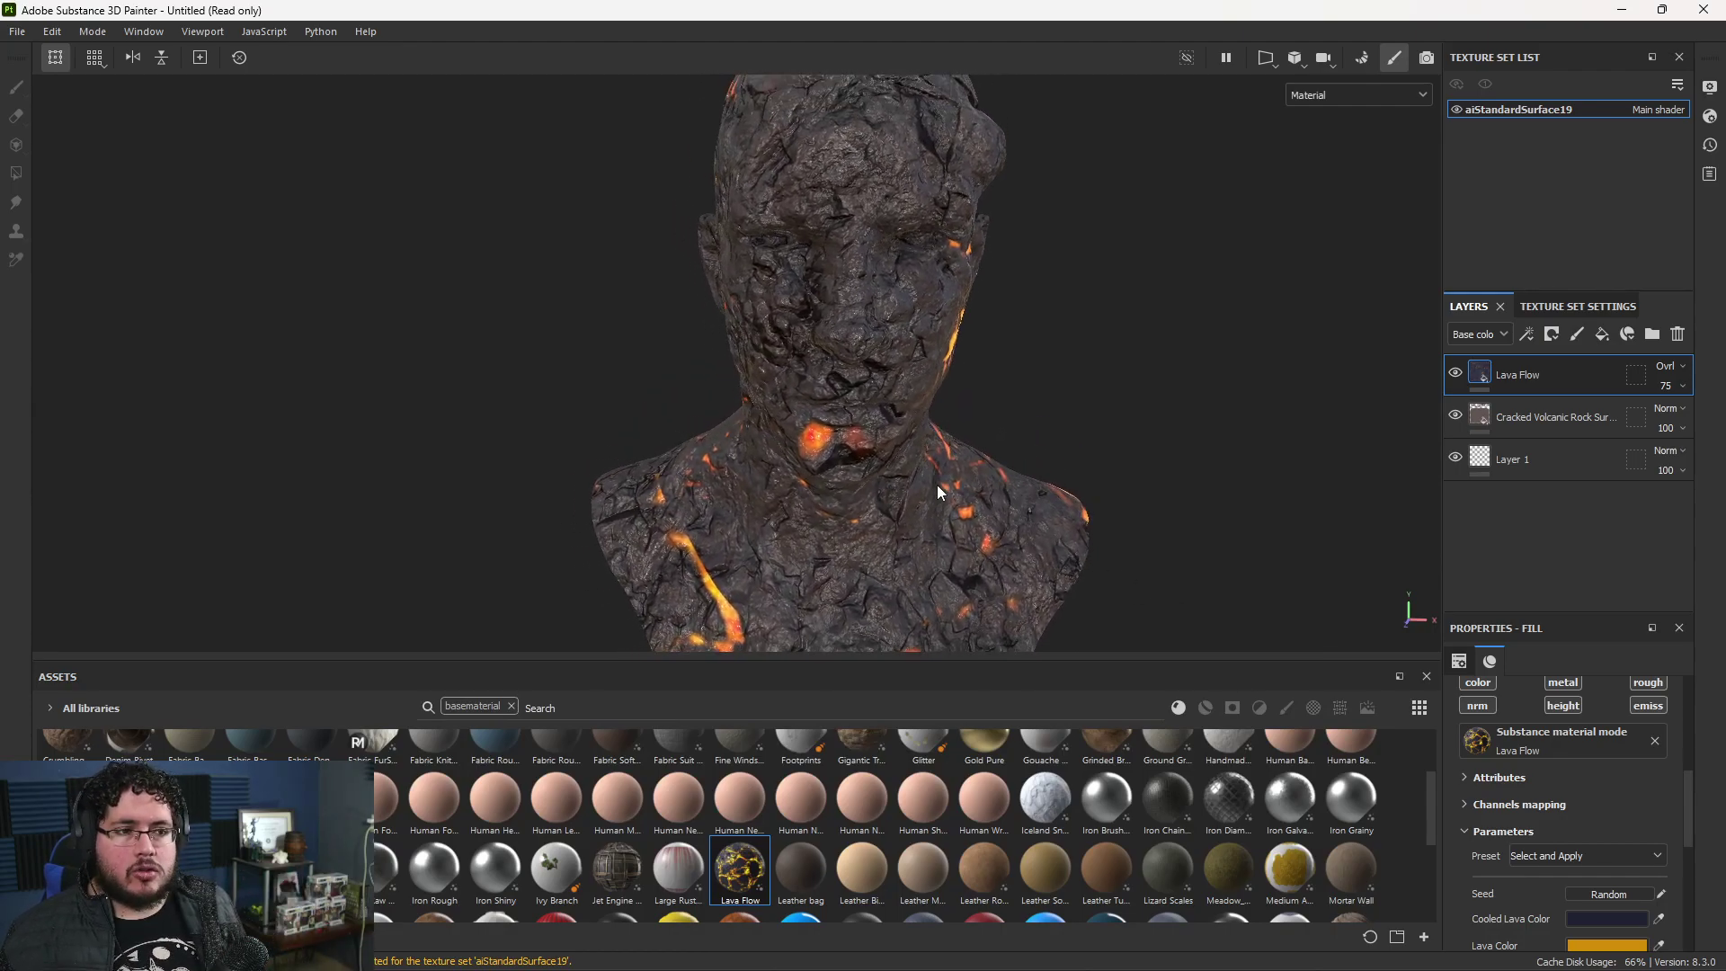
{"action": "left_click_drag", "start_coordinate": [937, 484], "coordinate": [666, 379], "text": "alt"}
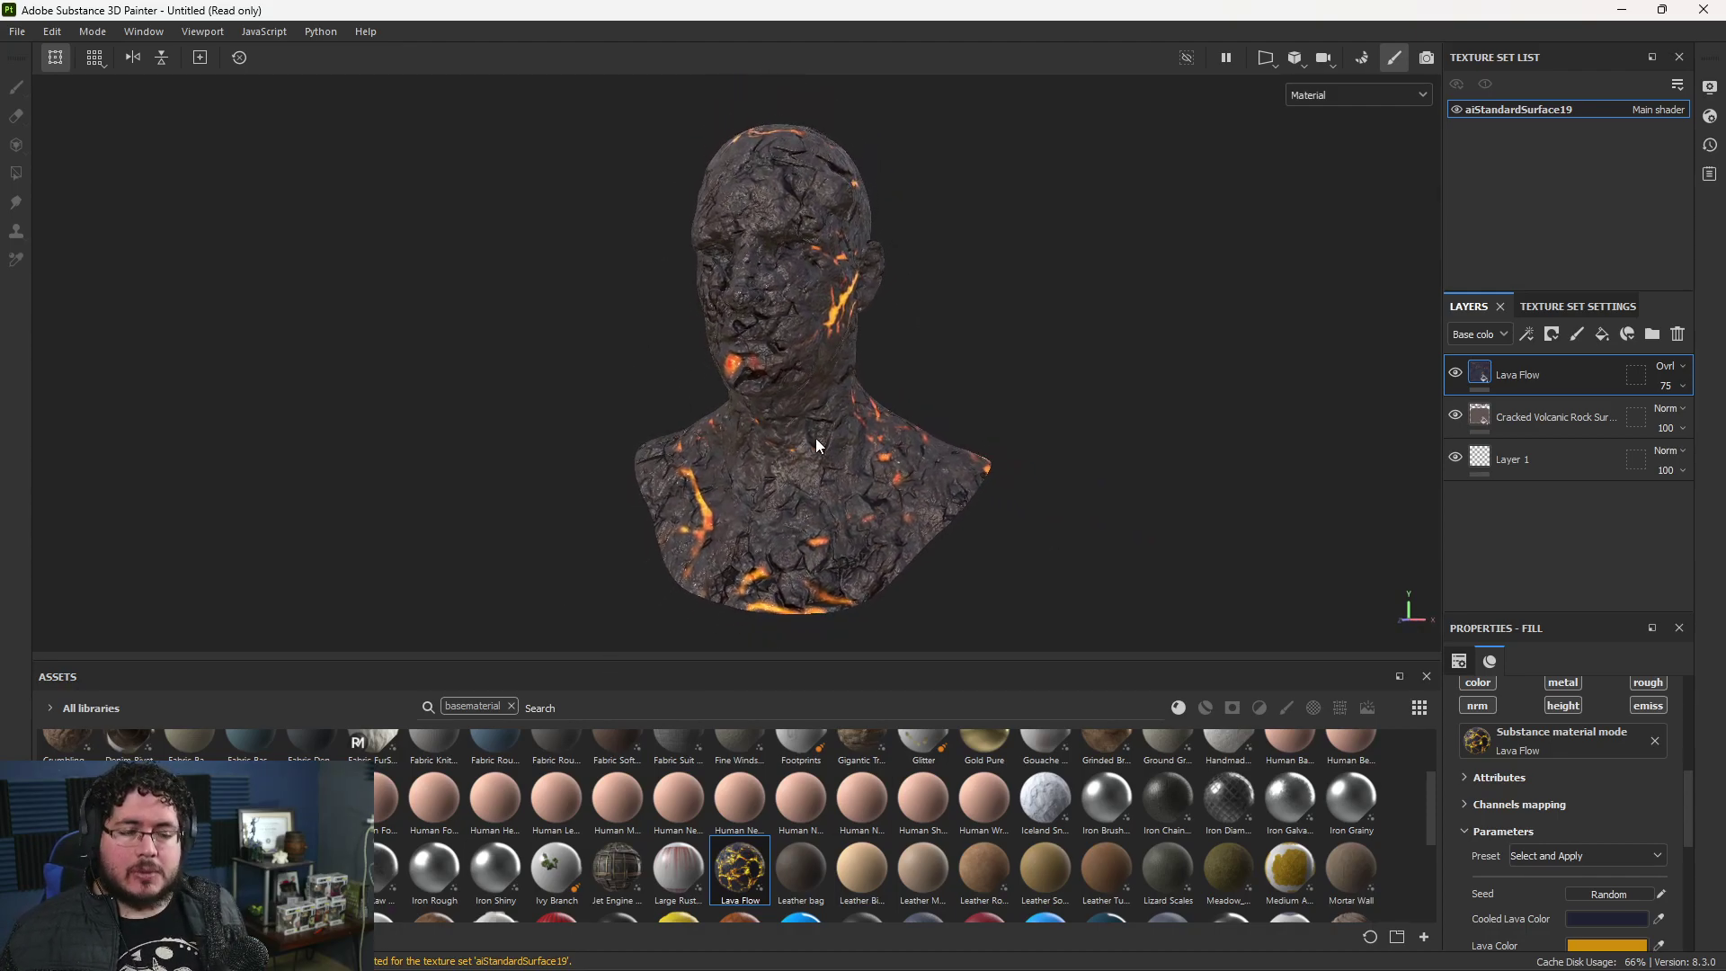
{"action": "left_click_drag", "start_coordinate": [811, 420], "coordinate": [866, 416], "text": "alt"}
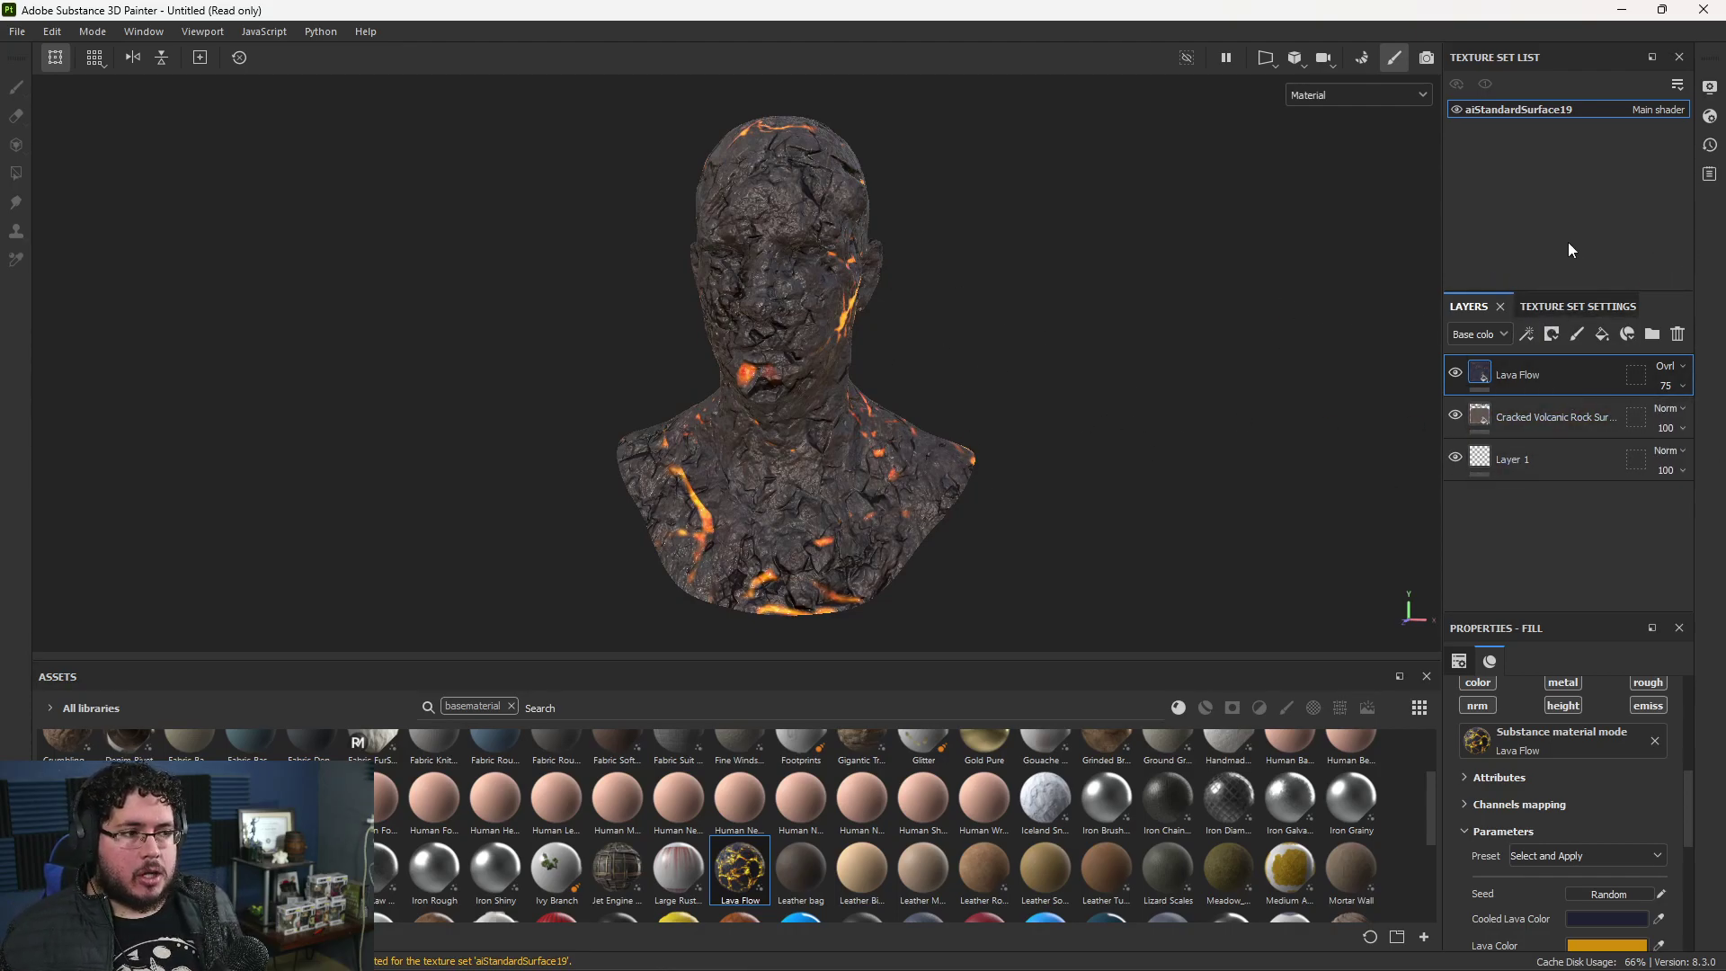
- In Shader Settings, toggle height displacement off and back on to compare the rock relief
{"action": "left_click", "coordinate": [1709, 116]}
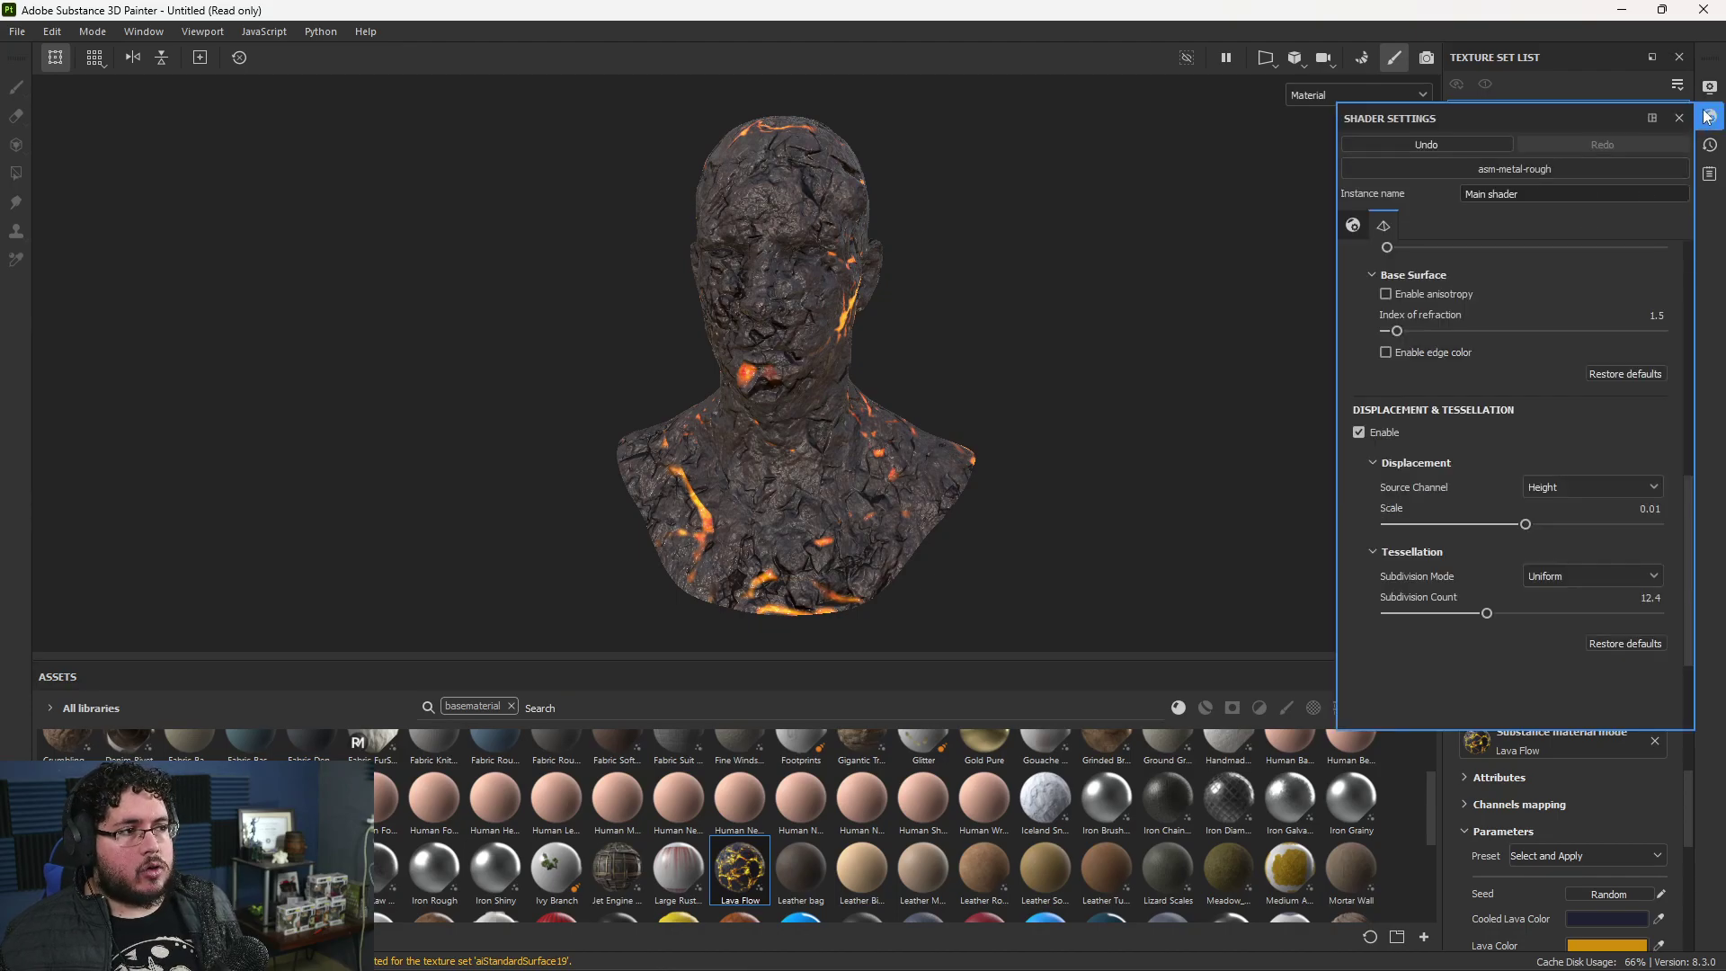
{"action": "scroll", "coordinate": [1452, 376], "scroll_direction": "down", "scroll_amount": 1}
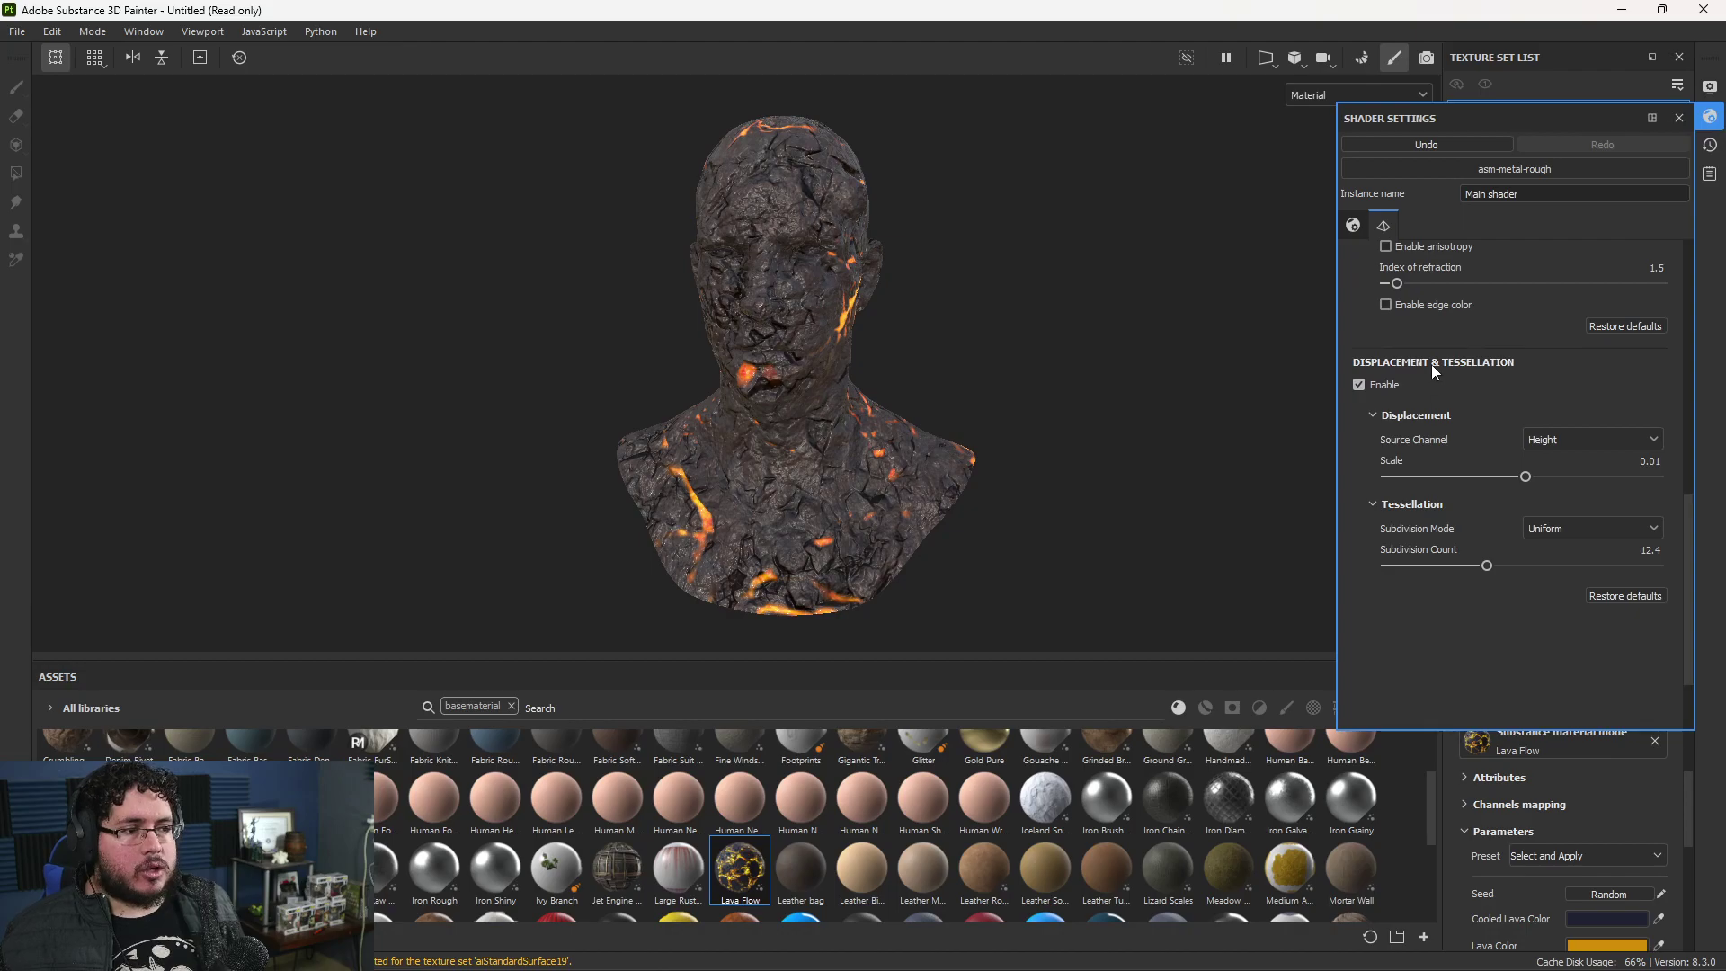
{"action": "left_click", "coordinate": [1359, 385]}
{"action": "right_click_drag", "start_coordinate": [969, 397], "coordinate": [990, 486], "text": "alt"}
{"action": "left_click_drag", "start_coordinate": [989, 487], "coordinate": [1348, 503], "text": "alt"}
{"action": "left_click_drag", "start_coordinate": [890, 359], "coordinate": [1363, 406], "text": "alt"}
{"action": "left_click", "coordinate": [1359, 384]}
{"action": "left_click_drag", "start_coordinate": [803, 378], "coordinate": [997, 396], "text": "alt"}
- Raise subdivision count to 14.69, fine-tune displacement scale, and close the shader settings
{"action": "mouse_move", "coordinate": [1487, 566]}
{"action": "left_mouse_down"}
{"action": "mouse_move", "coordinate": [1575, 564]}
{"action": "mouse_move", "coordinate": [1507, 565]}
{"action": "left_mouse_up"}
{"action": "left_click_drag", "start_coordinate": [1517, 482], "coordinate": [1531, 479]}
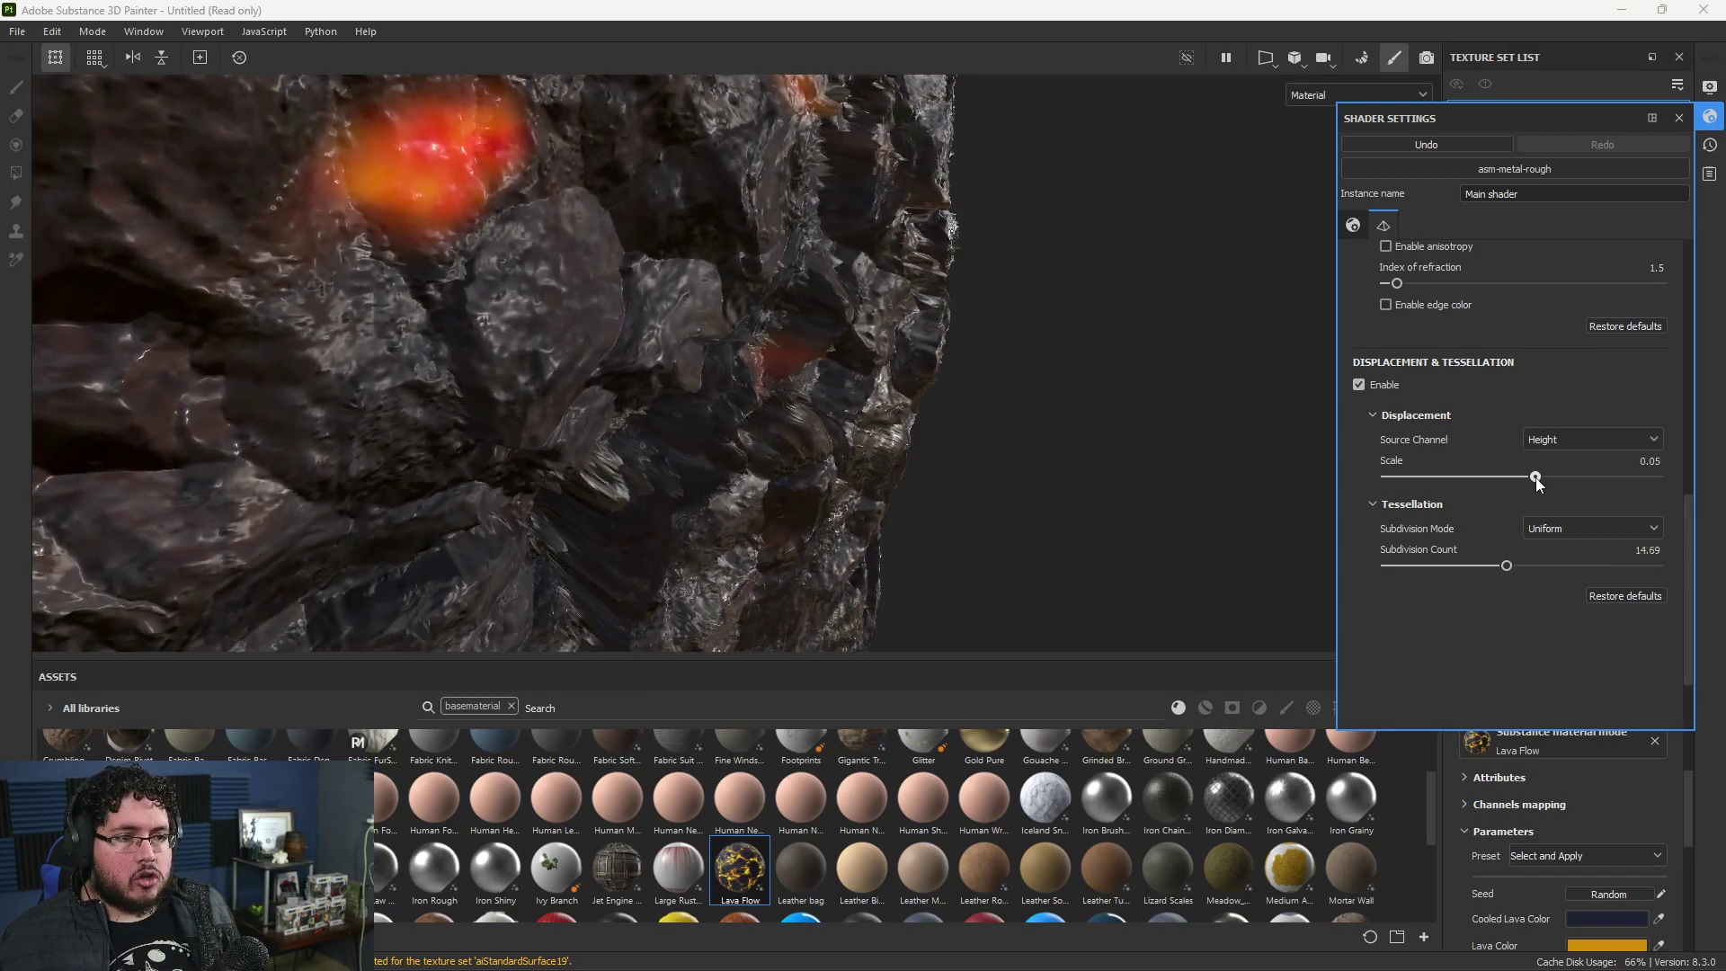
{"action": "scroll", "coordinate": [647, 306], "scroll_direction": "down", "scroll_amount": 5}
{"action": "left_click_drag", "start_coordinate": [647, 306], "coordinate": [1155, 477], "text": "alt"}
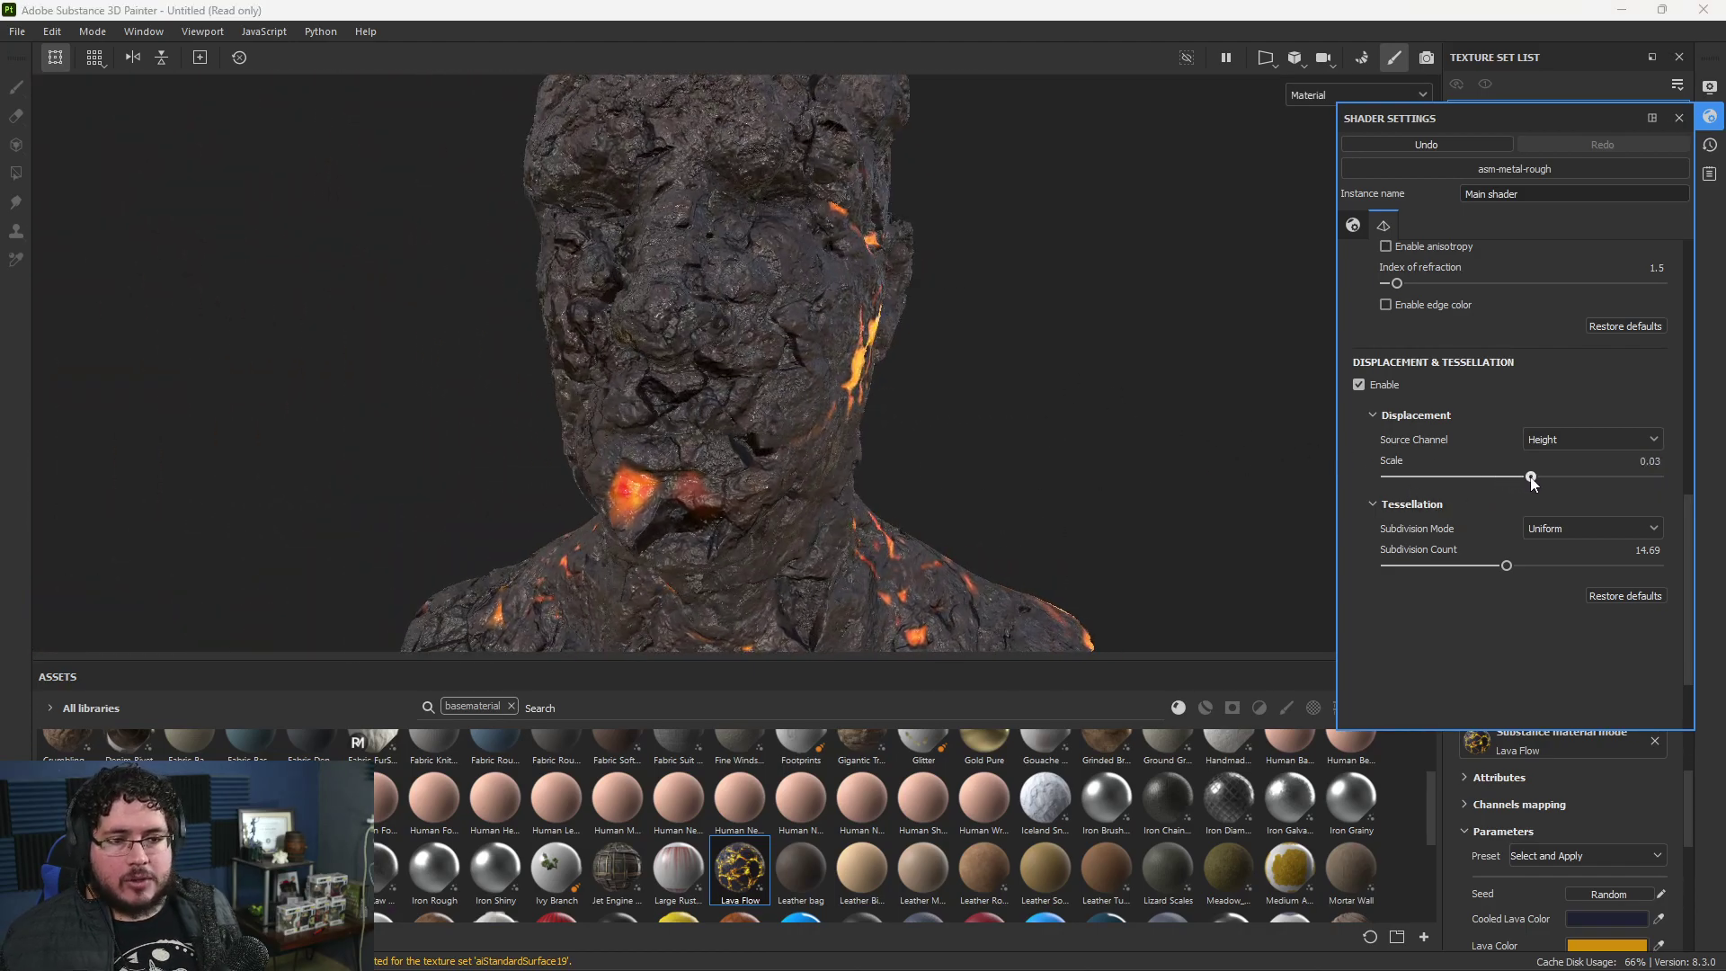
{"action": "left_click_drag", "start_coordinate": [1531, 479], "coordinate": [1527, 479]}
{"action": "left_click_drag", "start_coordinate": [1159, 413], "coordinate": [979, 294], "text": "alt"}
{"action": "left_click_drag", "start_coordinate": [967, 465], "coordinate": [1003, 391], "text": "alt"}
{"action": "left_click", "coordinate": [1678, 118]}
{"action": "left_click_drag", "start_coordinate": [899, 377], "coordinate": [1081, 250], "text": "alt"}
{"action": "scroll", "coordinate": [947, 361], "scroll_direction": "up", "scroll_amount": 3}
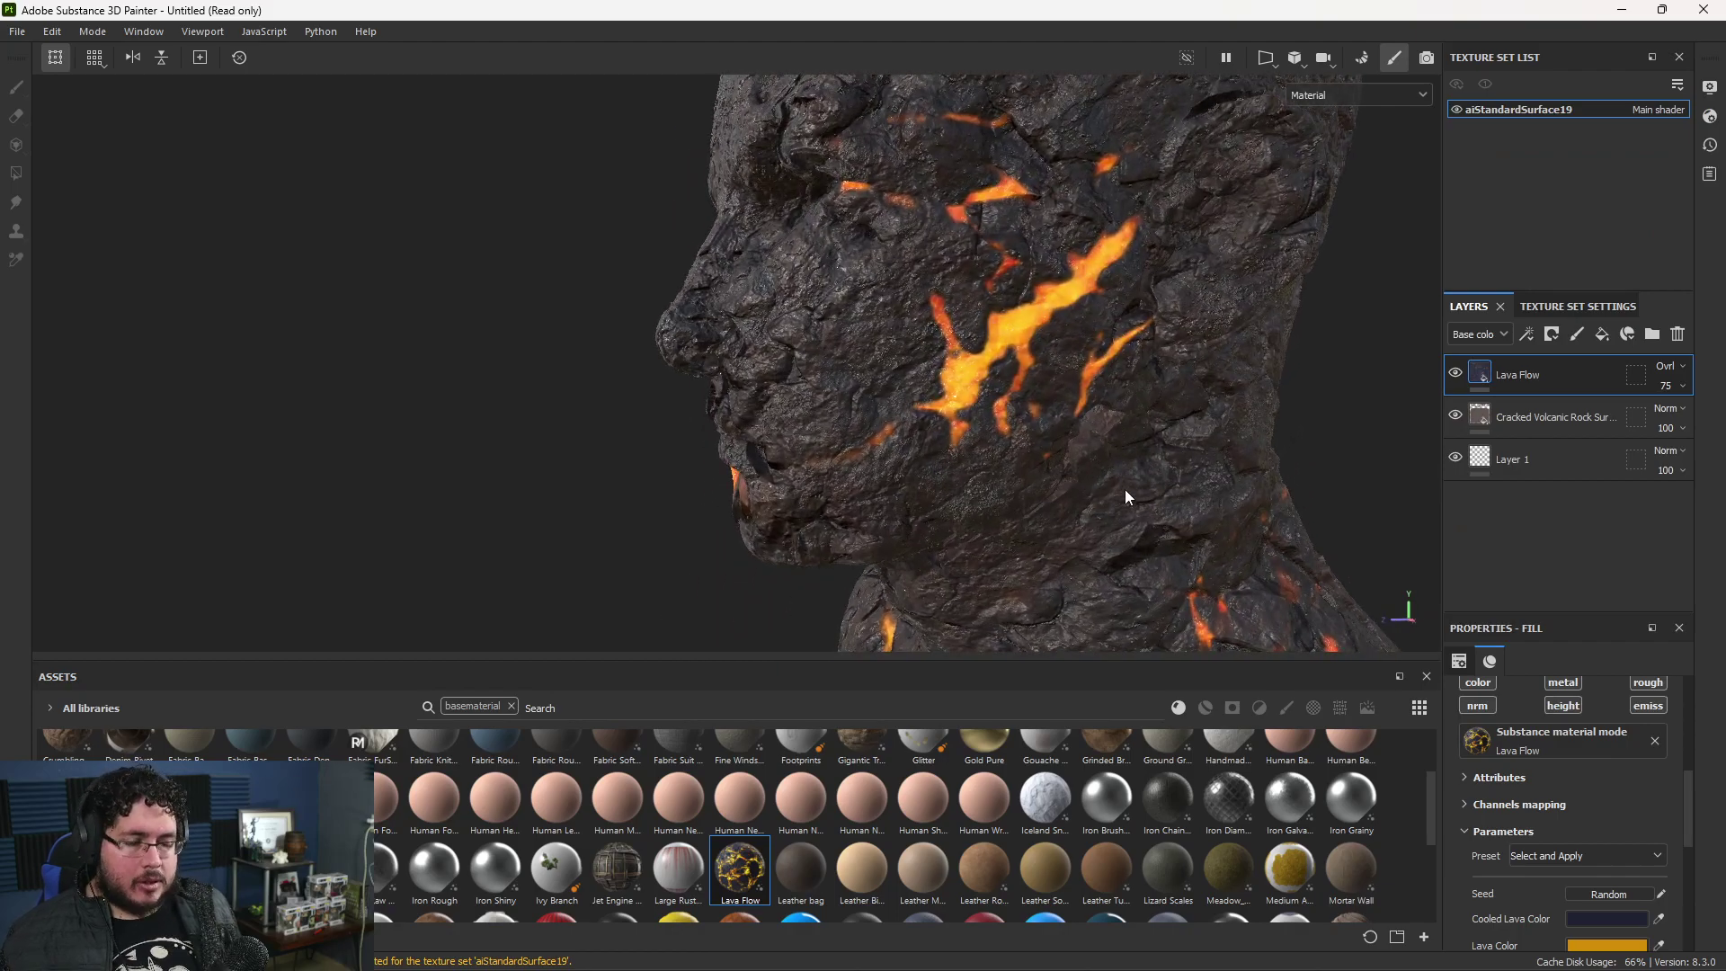
{"action": "left_click_drag", "start_coordinate": [831, 385], "coordinate": [764, 320], "text": "alt"}
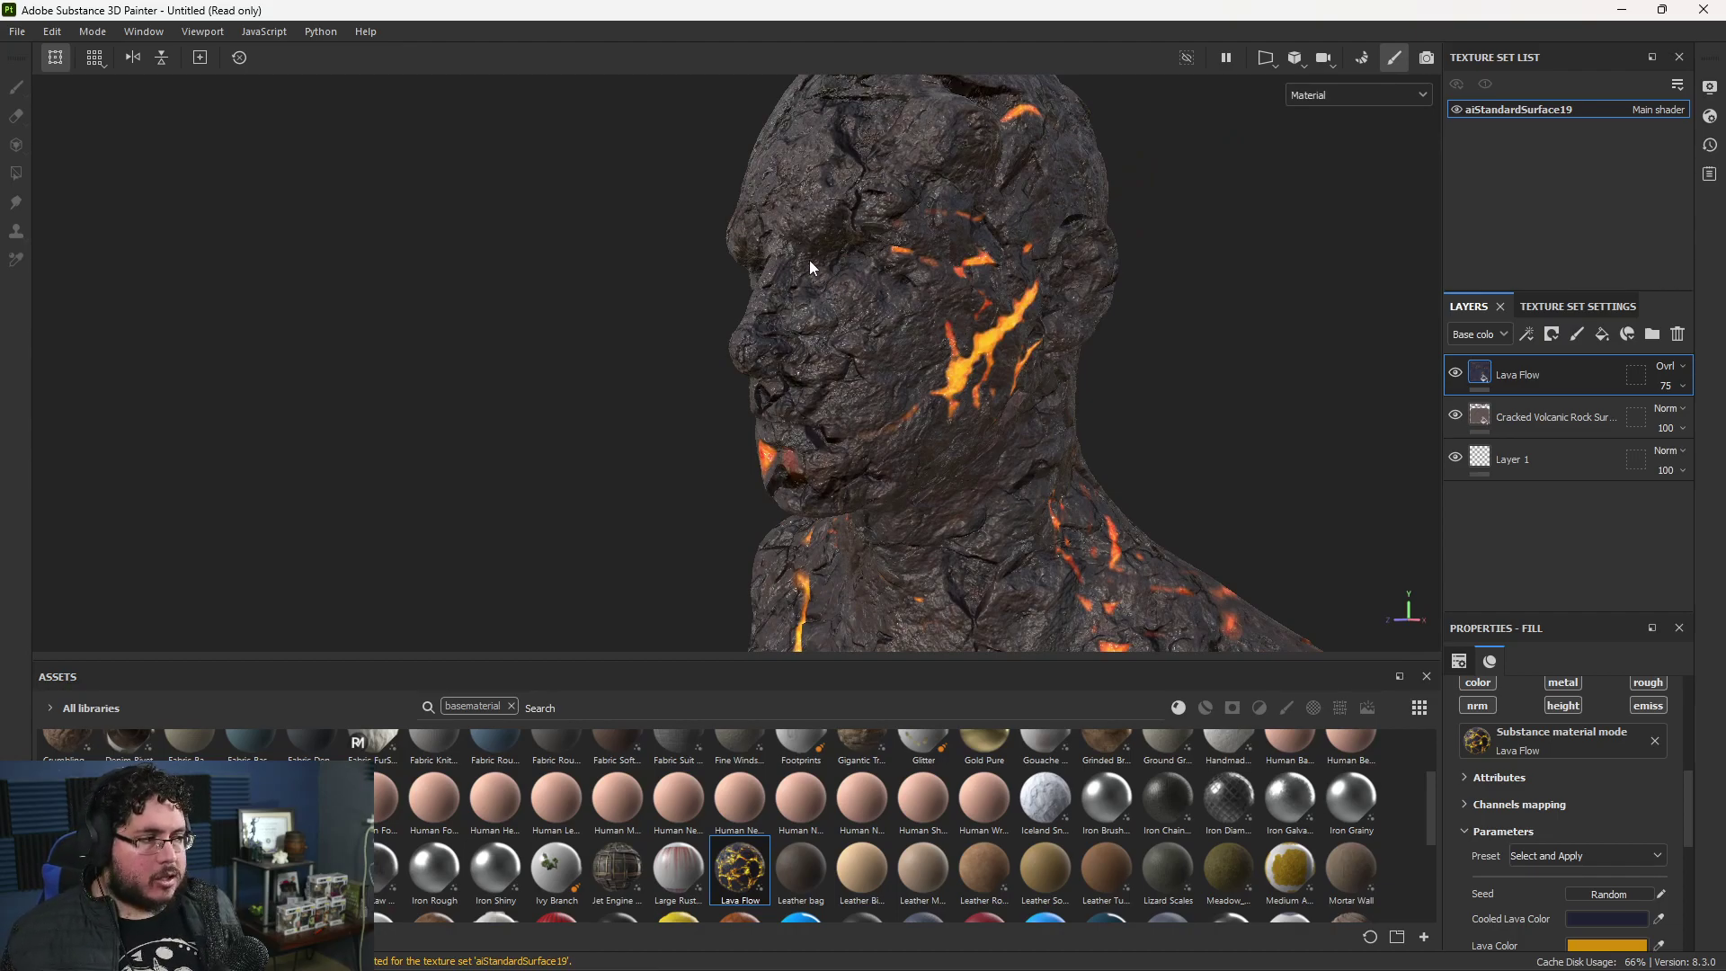
- Open Export Textures from the File menu and keep Arnold (AiStandard) as the output template
{"action": "left_click", "coordinate": [17, 32]}
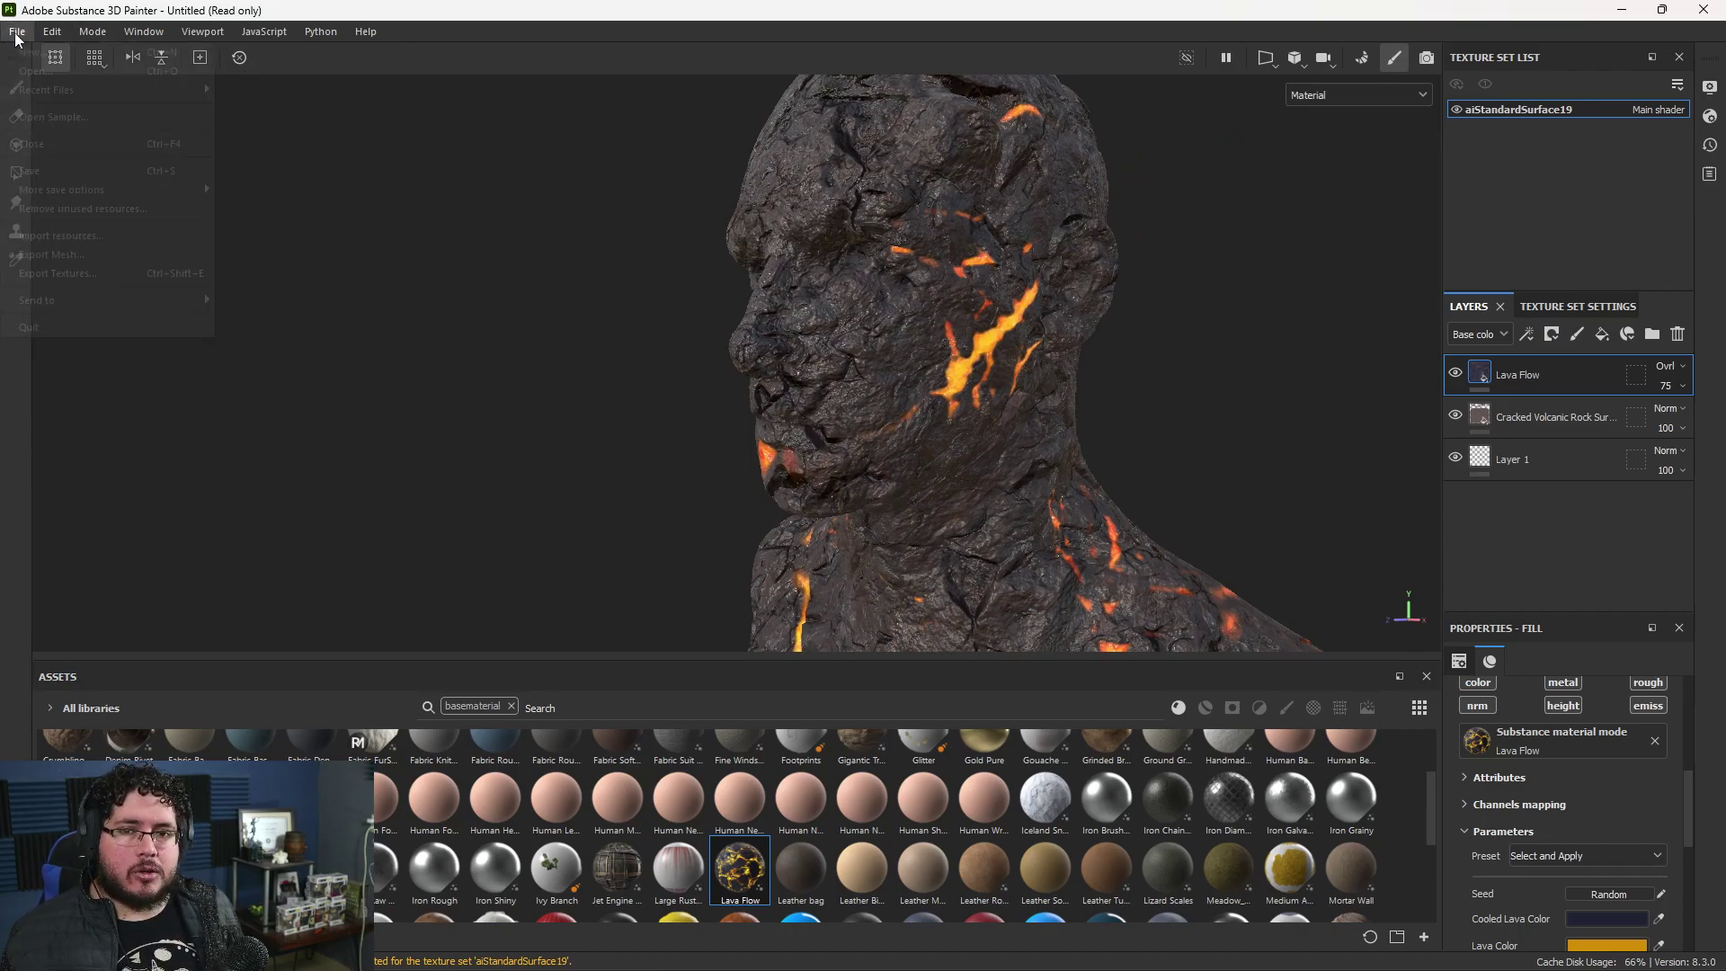
{"action": "left_click", "coordinate": [99, 272]}
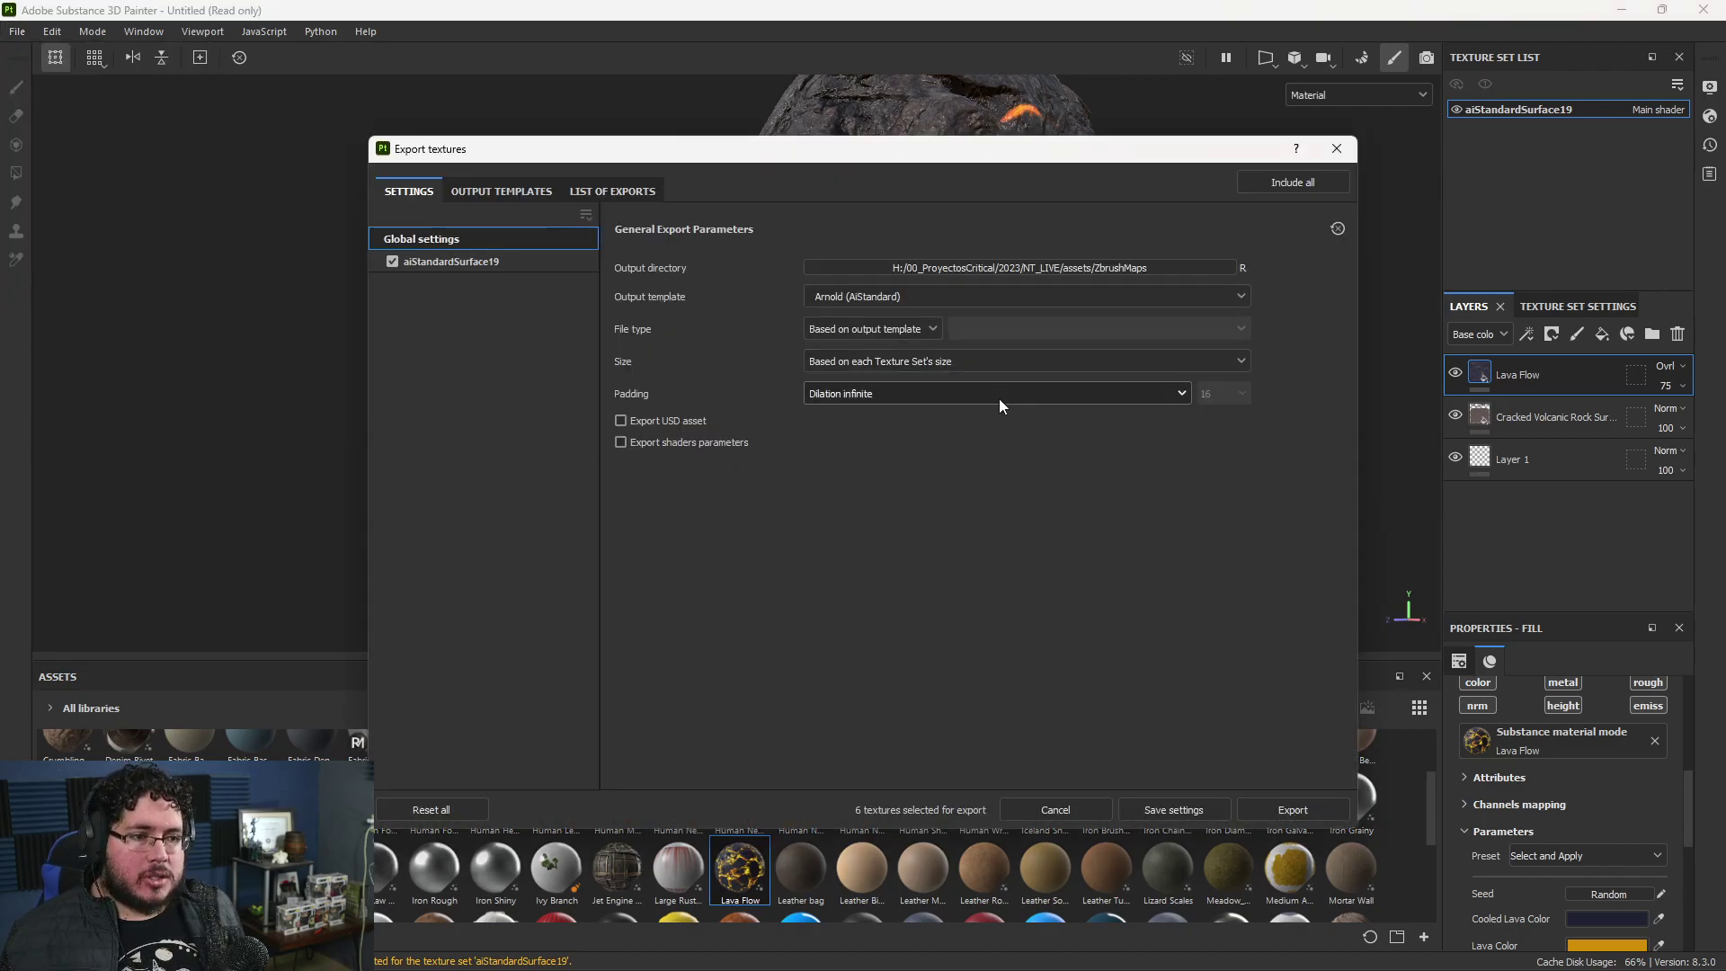
{"action": "left_click", "coordinate": [919, 290]}
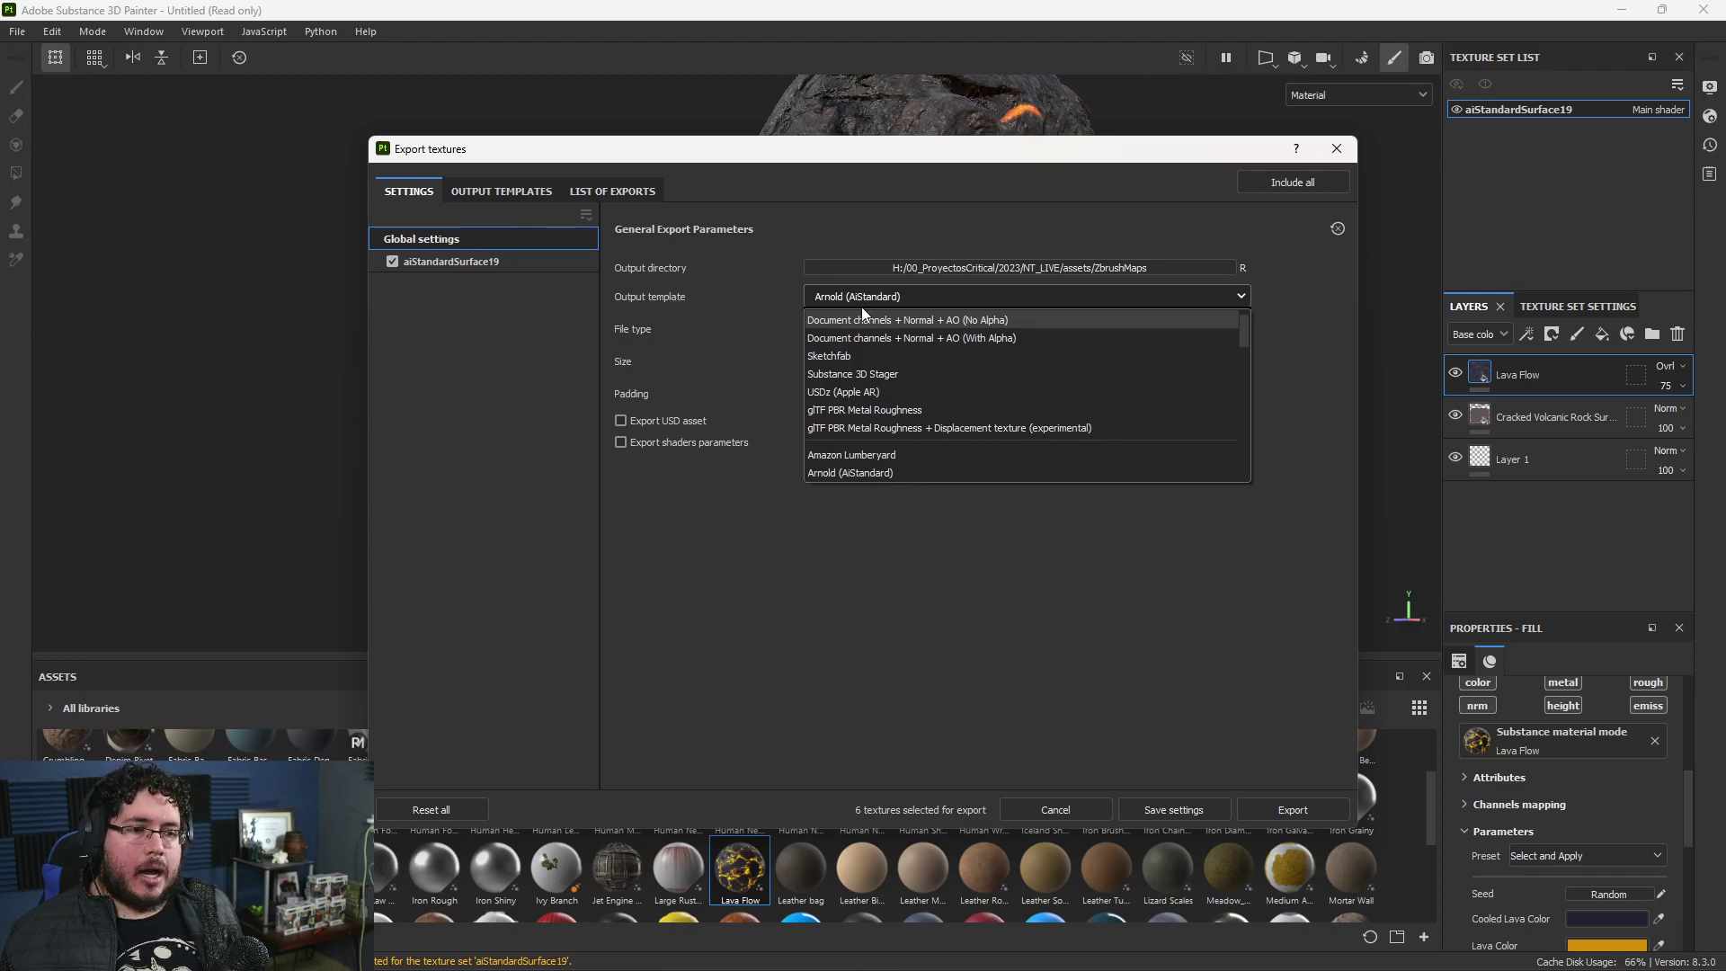
{"action": "scroll", "coordinate": [867, 360], "scroll_direction": "down", "scroll_amount": 3}
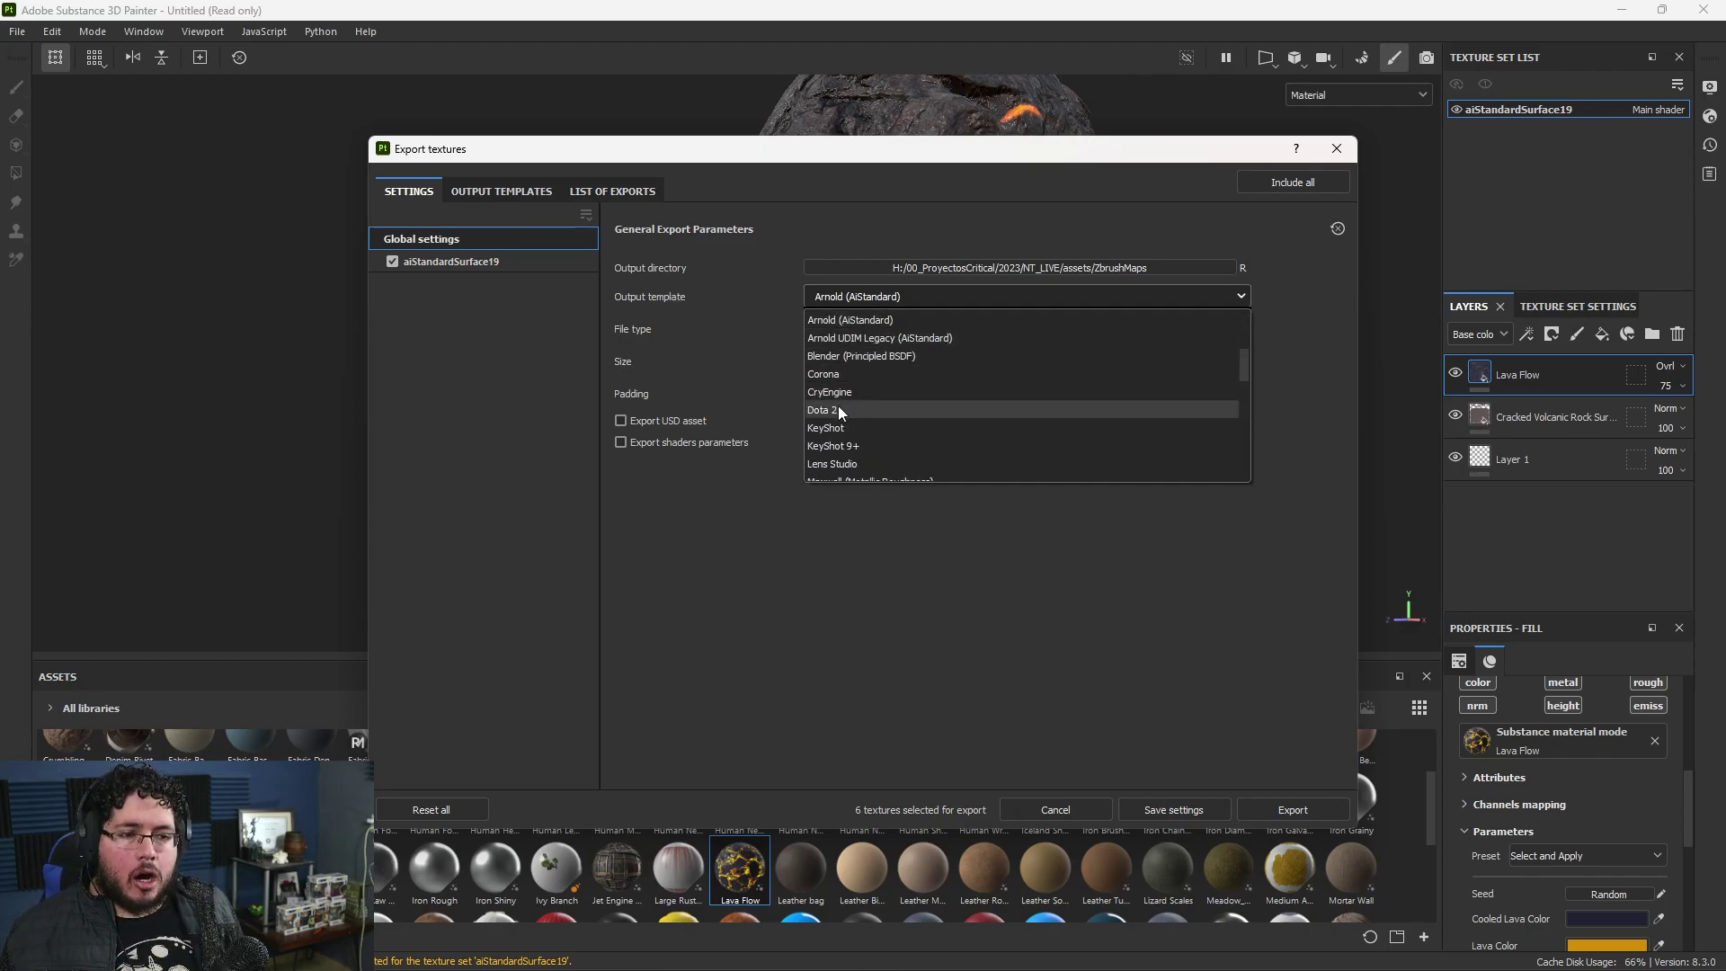
{"action": "scroll", "coordinate": [832, 429], "scroll_direction": "down", "scroll_amount": 4}
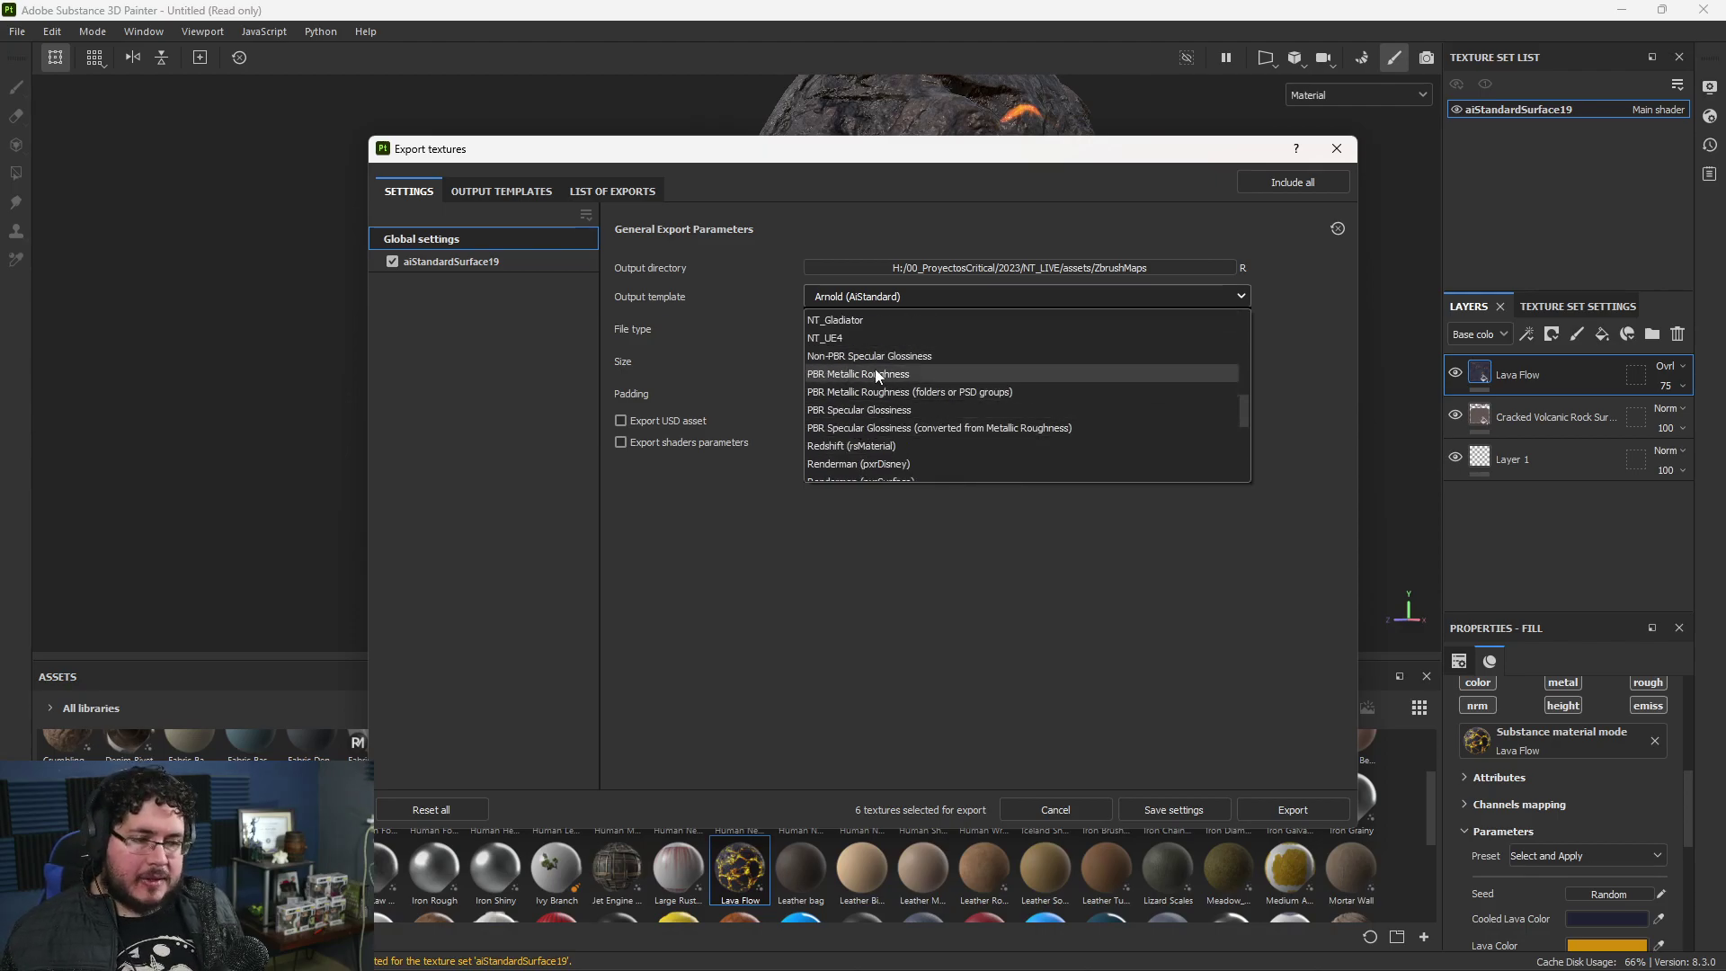
{"action": "scroll", "coordinate": [875, 368], "scroll_direction": "down", "scroll_amount": 2}
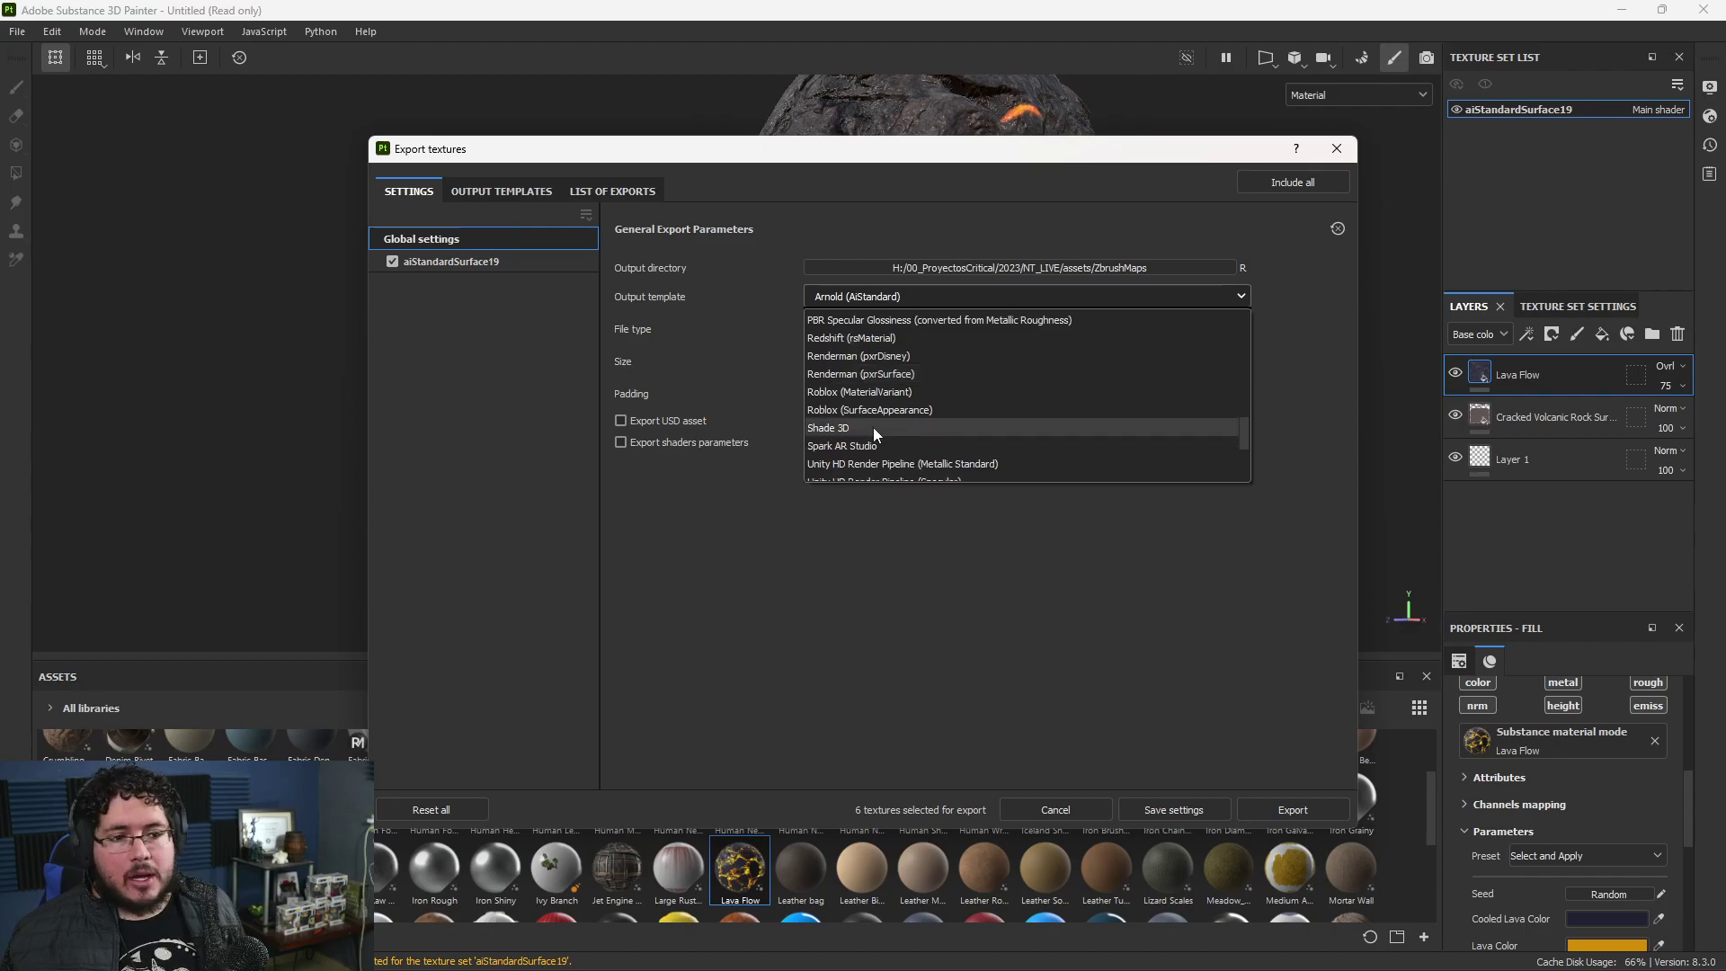
{"action": "scroll", "coordinate": [887, 426], "scroll_direction": "down", "scroll_amount": 3}
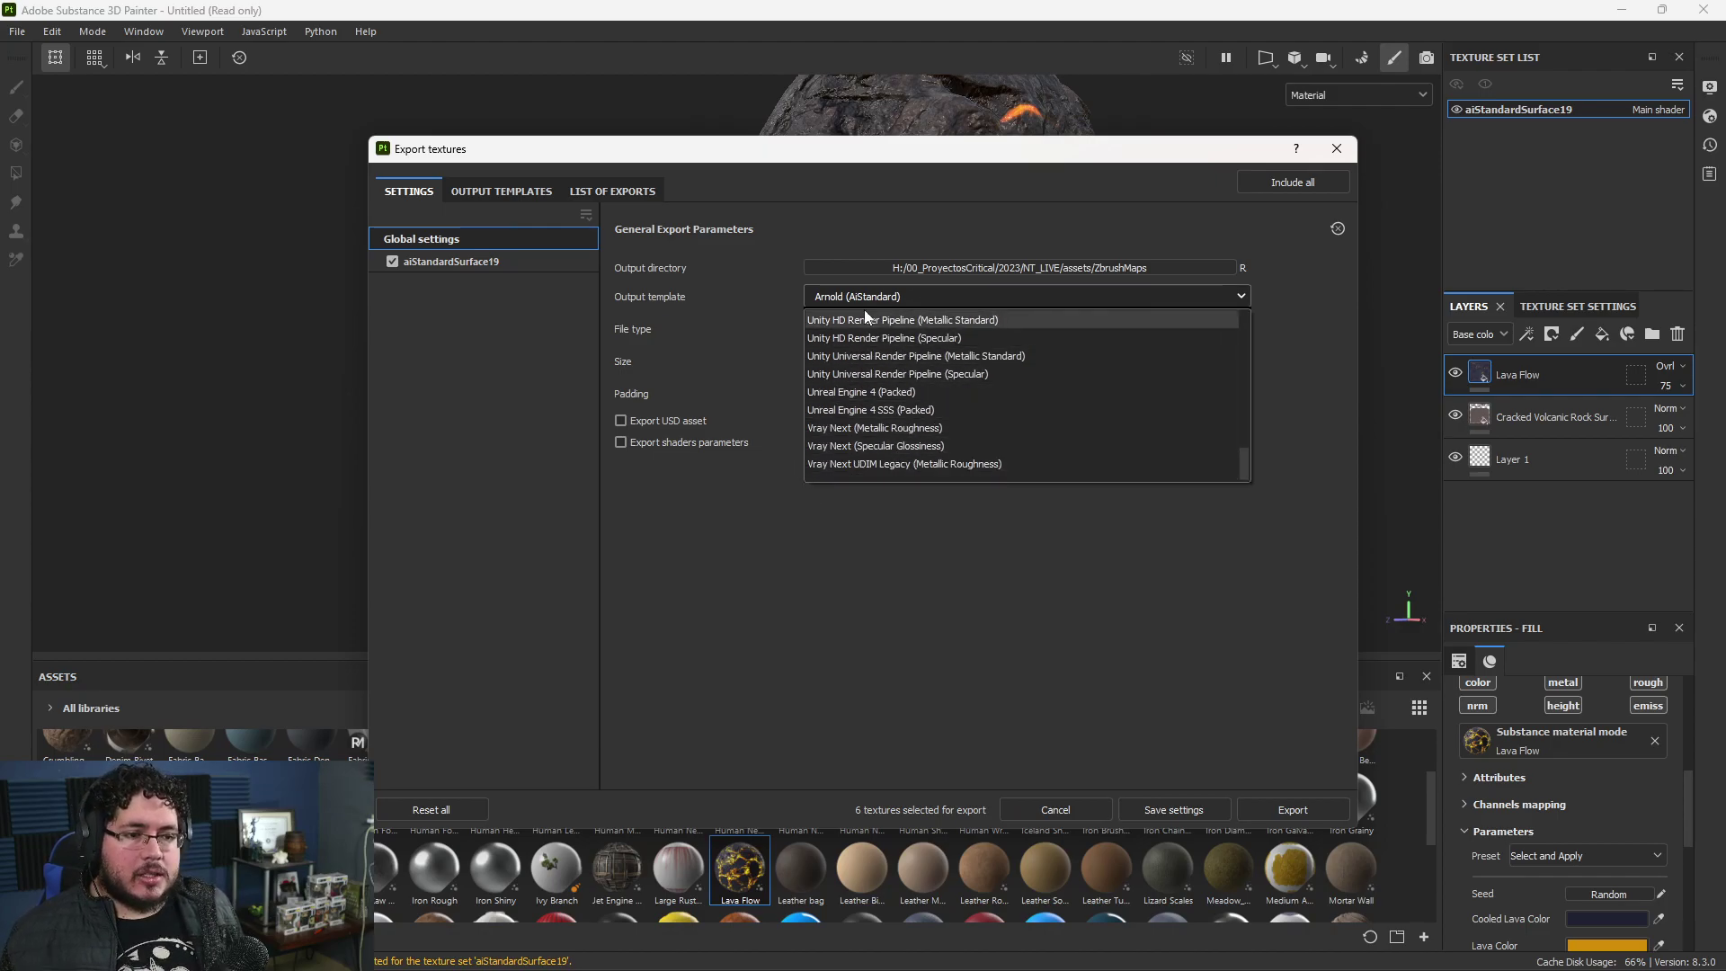
{"action": "scroll", "coordinate": [926, 436], "scroll_direction": "up", "scroll_amount": 1}
{"action": "scroll", "coordinate": [925, 433], "scroll_direction": "up", "scroll_amount": 10}
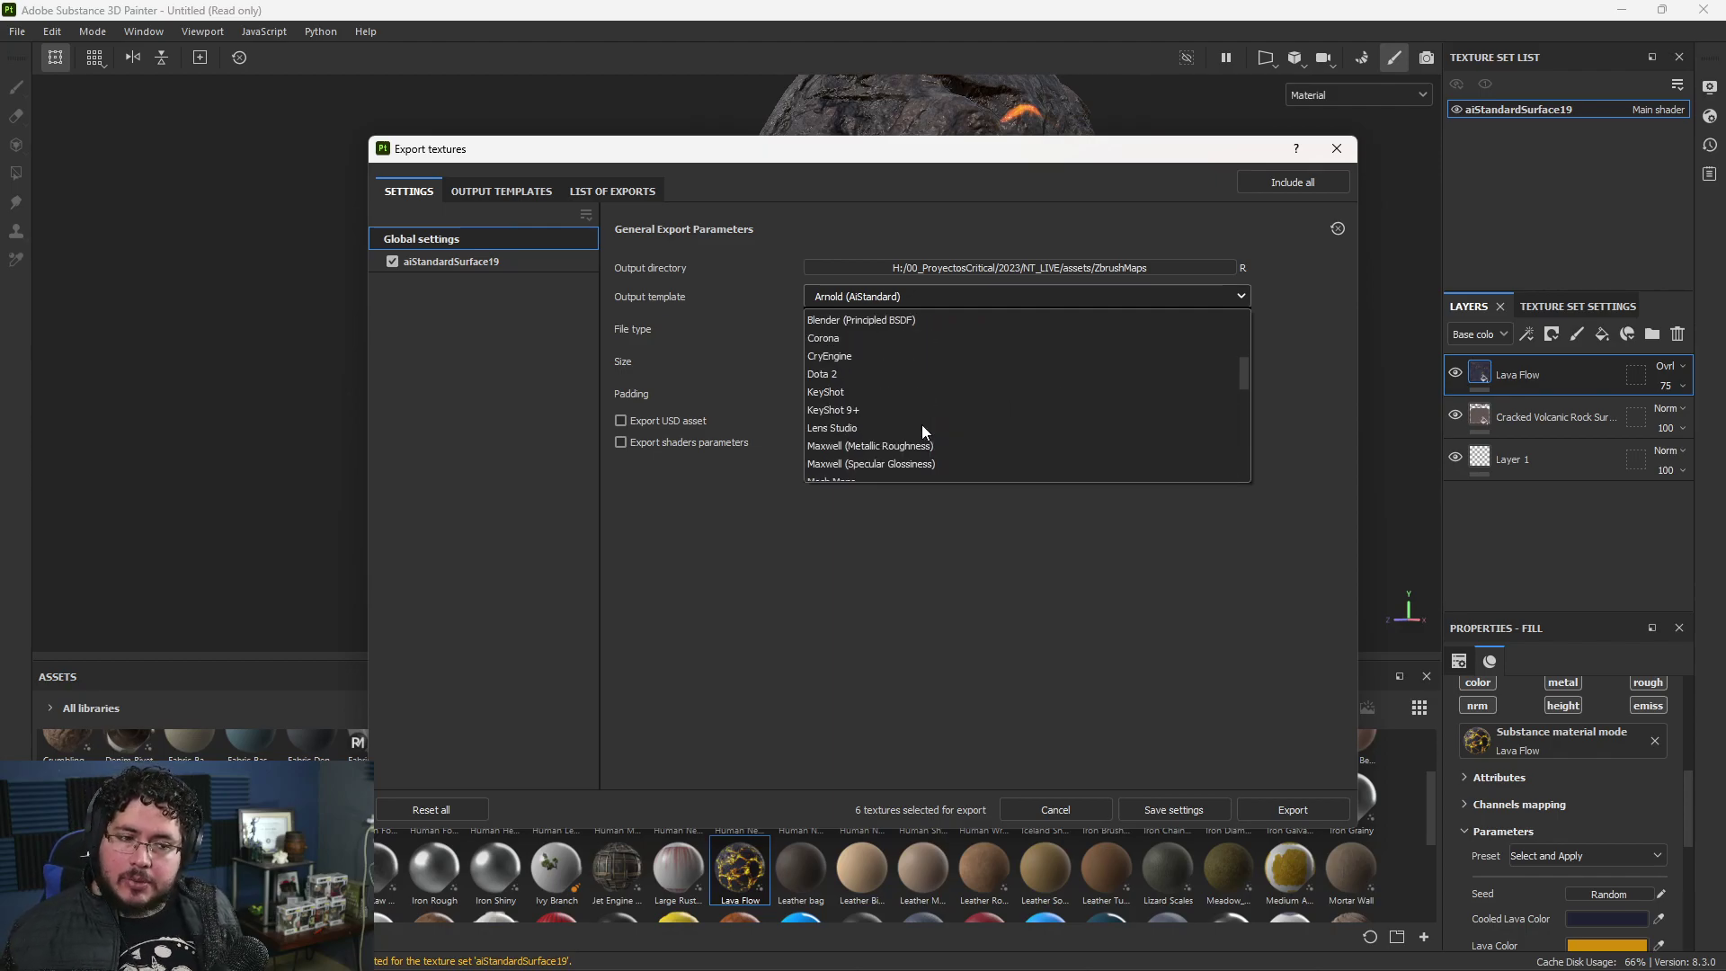
{"action": "scroll", "coordinate": [919, 425], "scroll_direction": "up", "scroll_amount": 2}
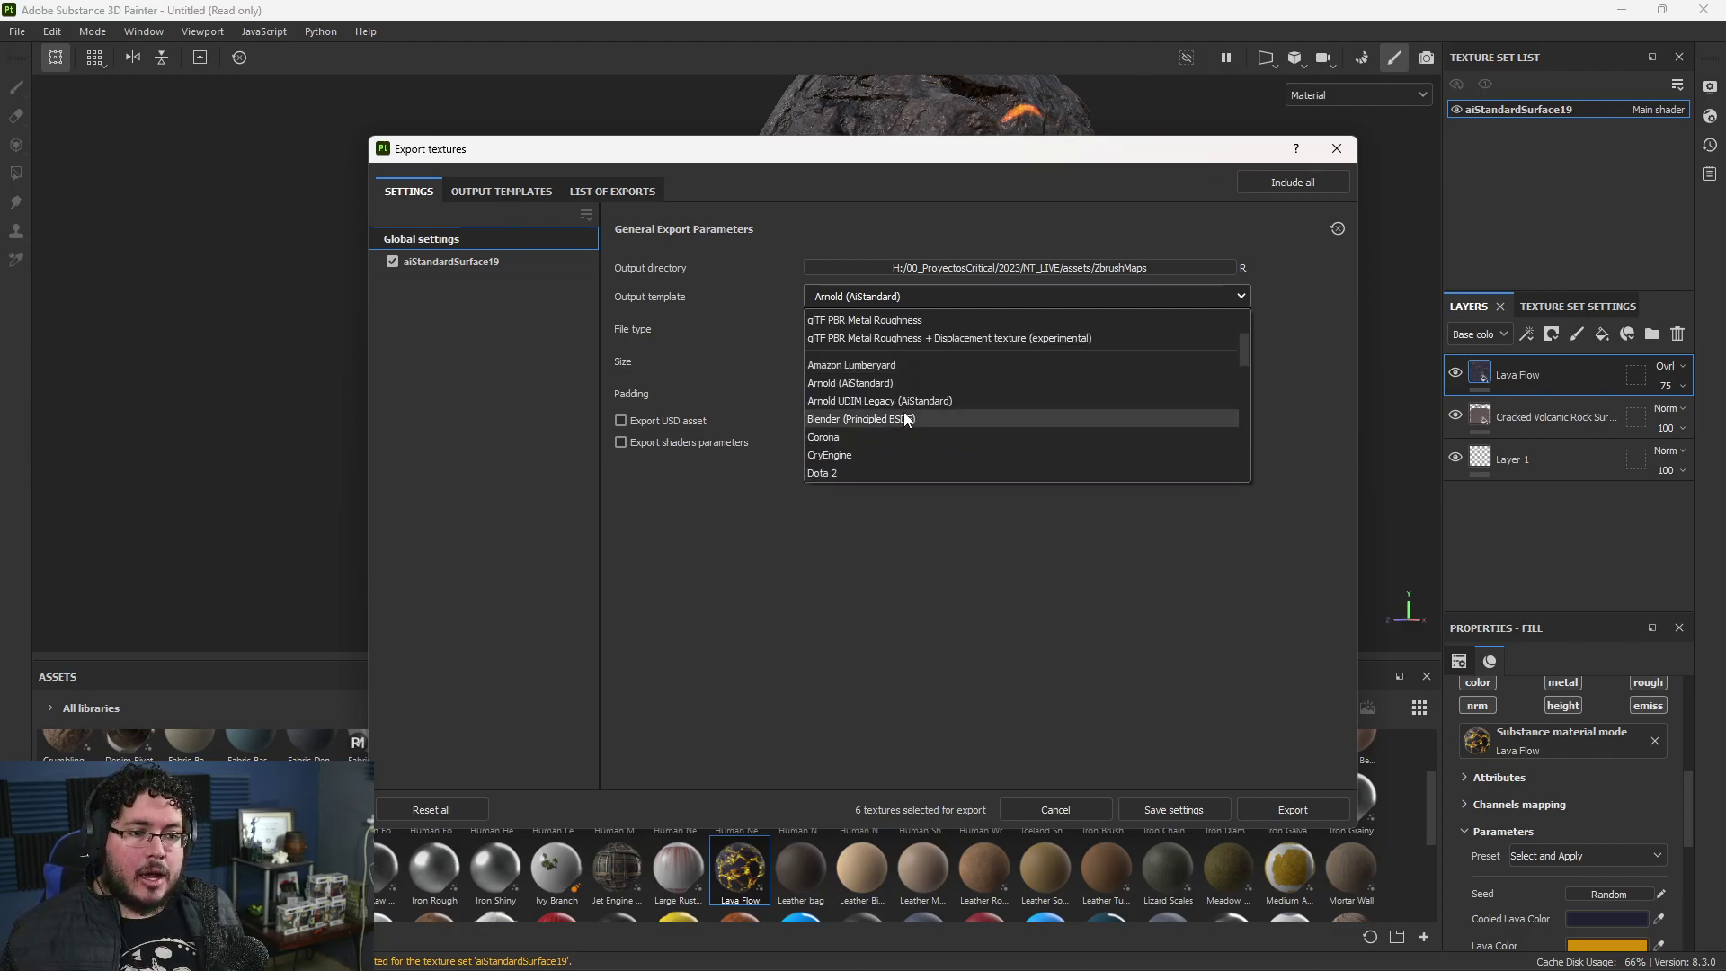
{"action": "left_click", "coordinate": [849, 384]}
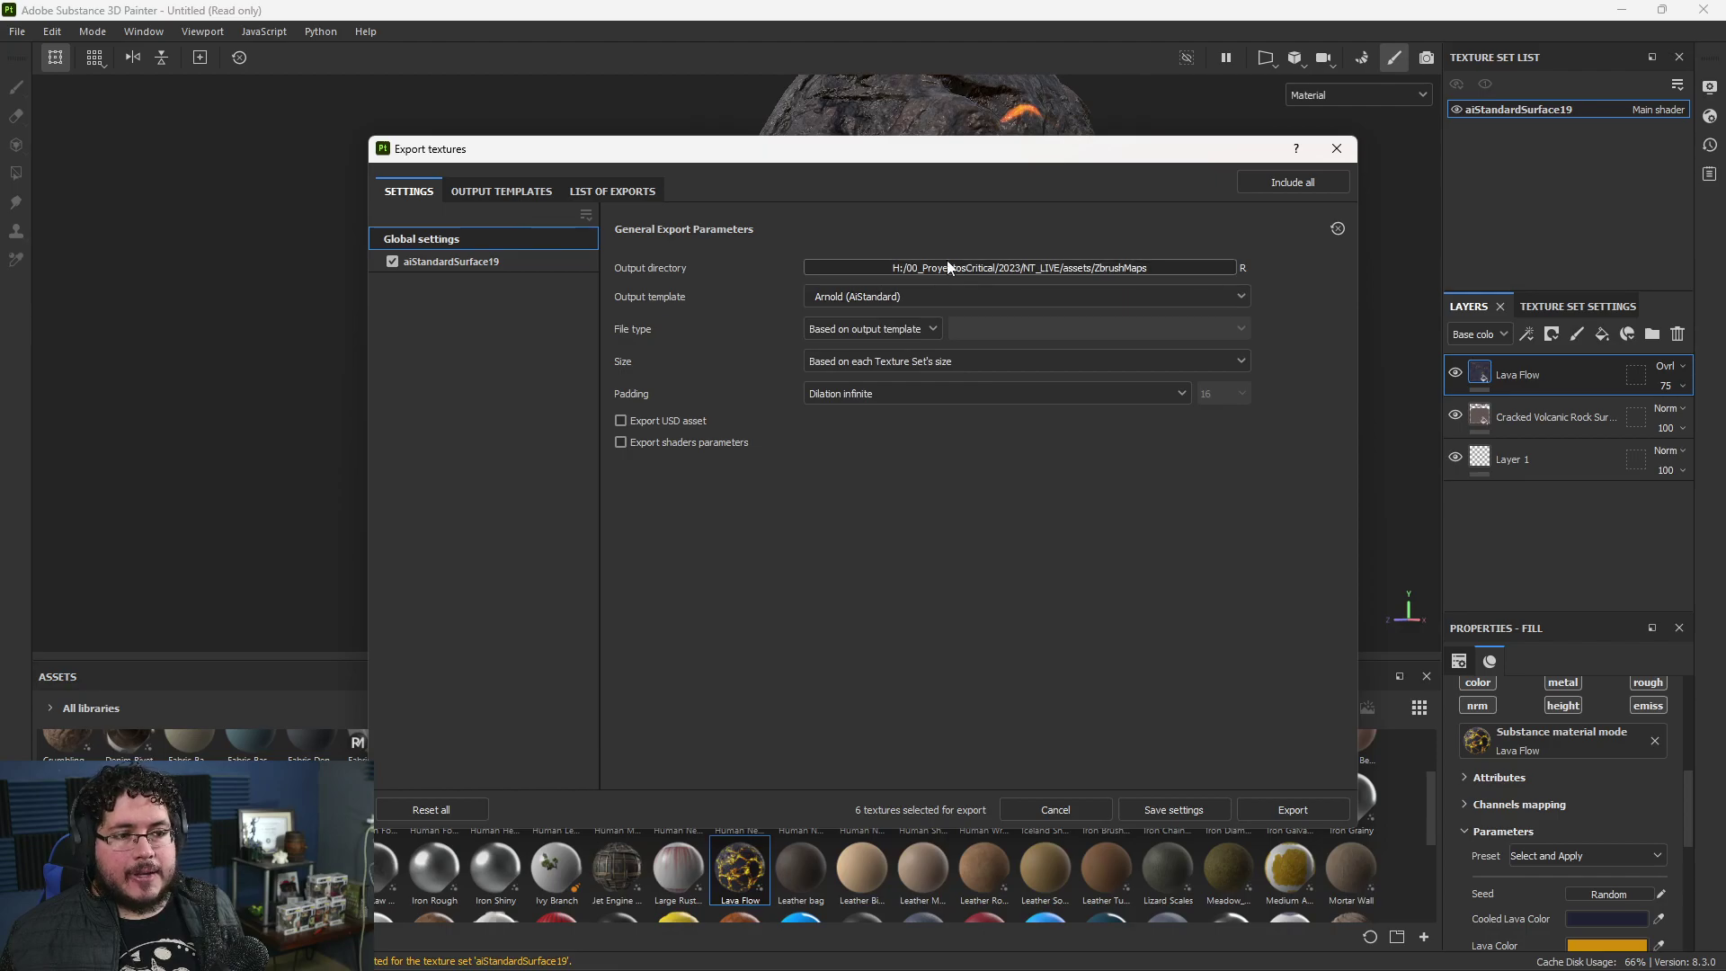
- In Output Templates, review the Arnold (AiStandard) maps and keep the Height map as exr
{"action": "left_click", "coordinate": [476, 193]}
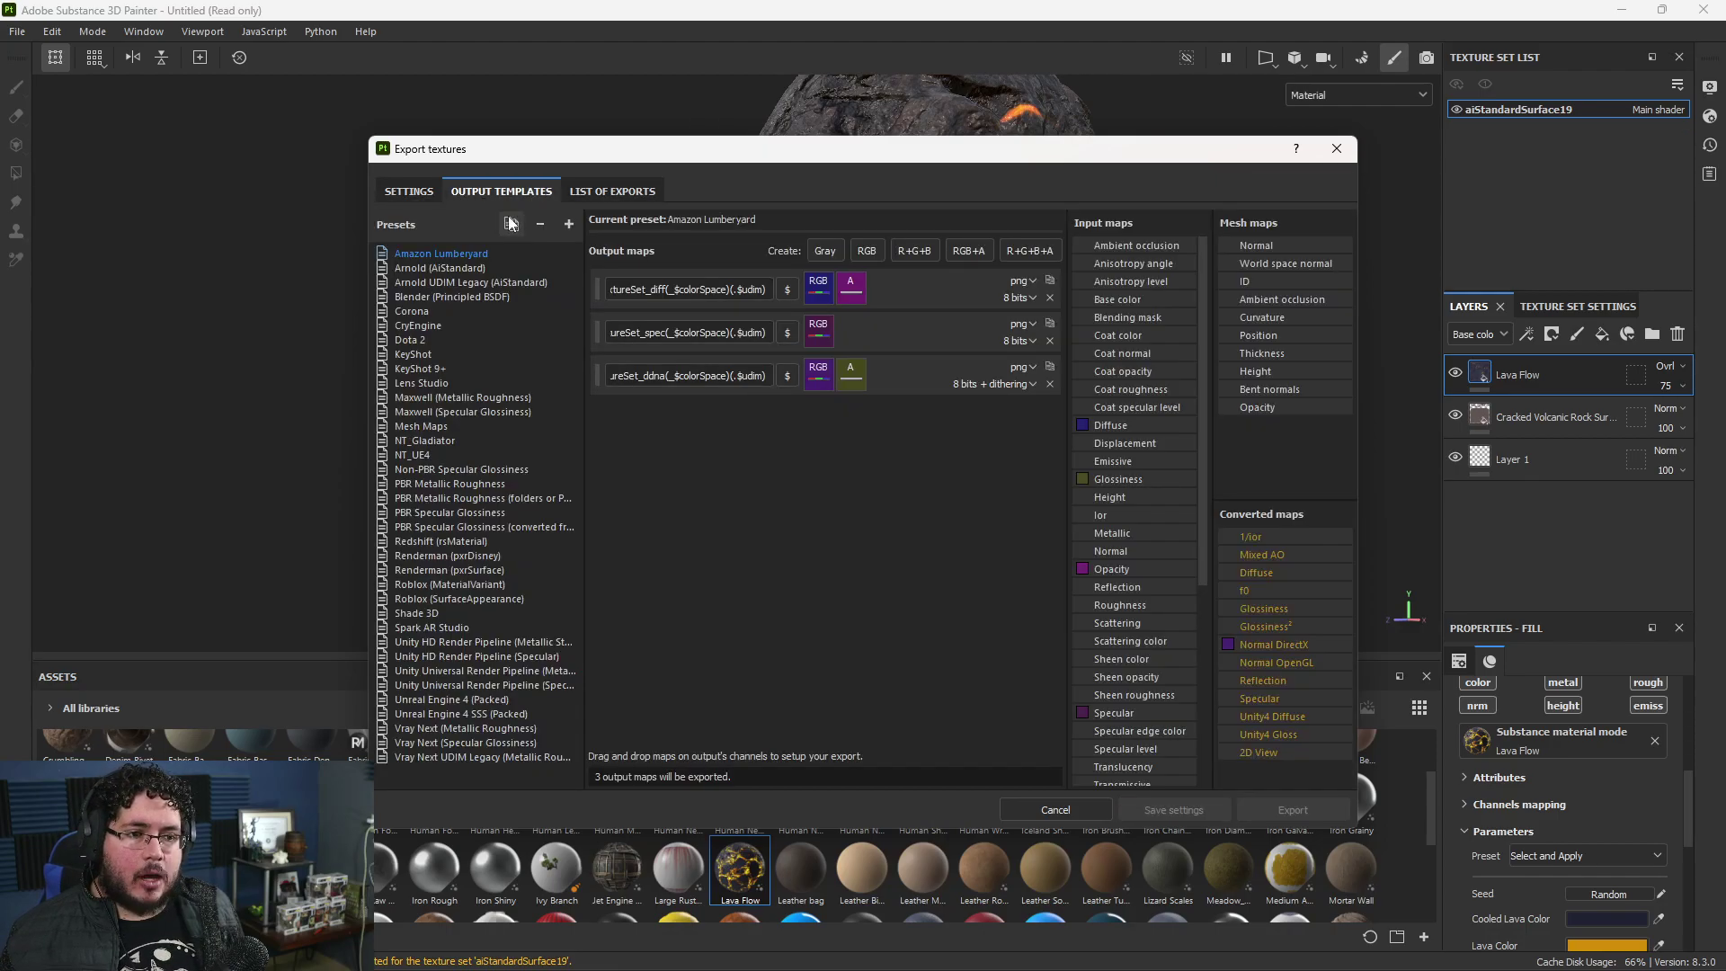
{"action": "left_click", "coordinate": [423, 268]}
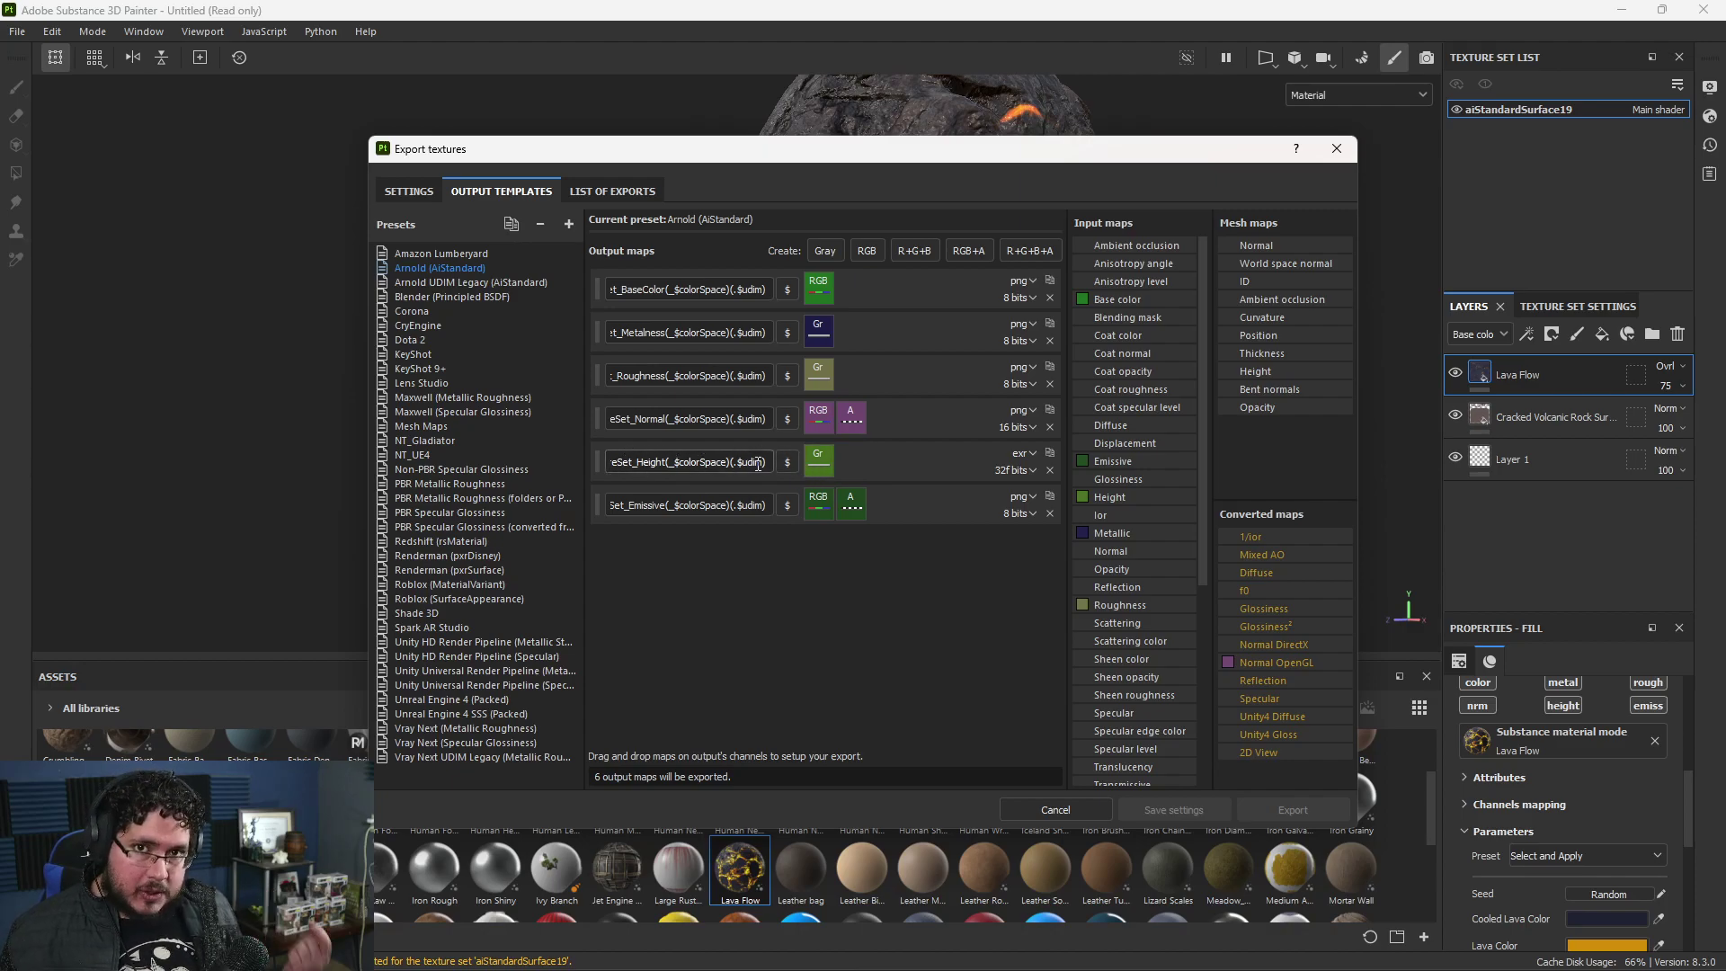
{"action": "left_click", "coordinate": [1024, 453]}
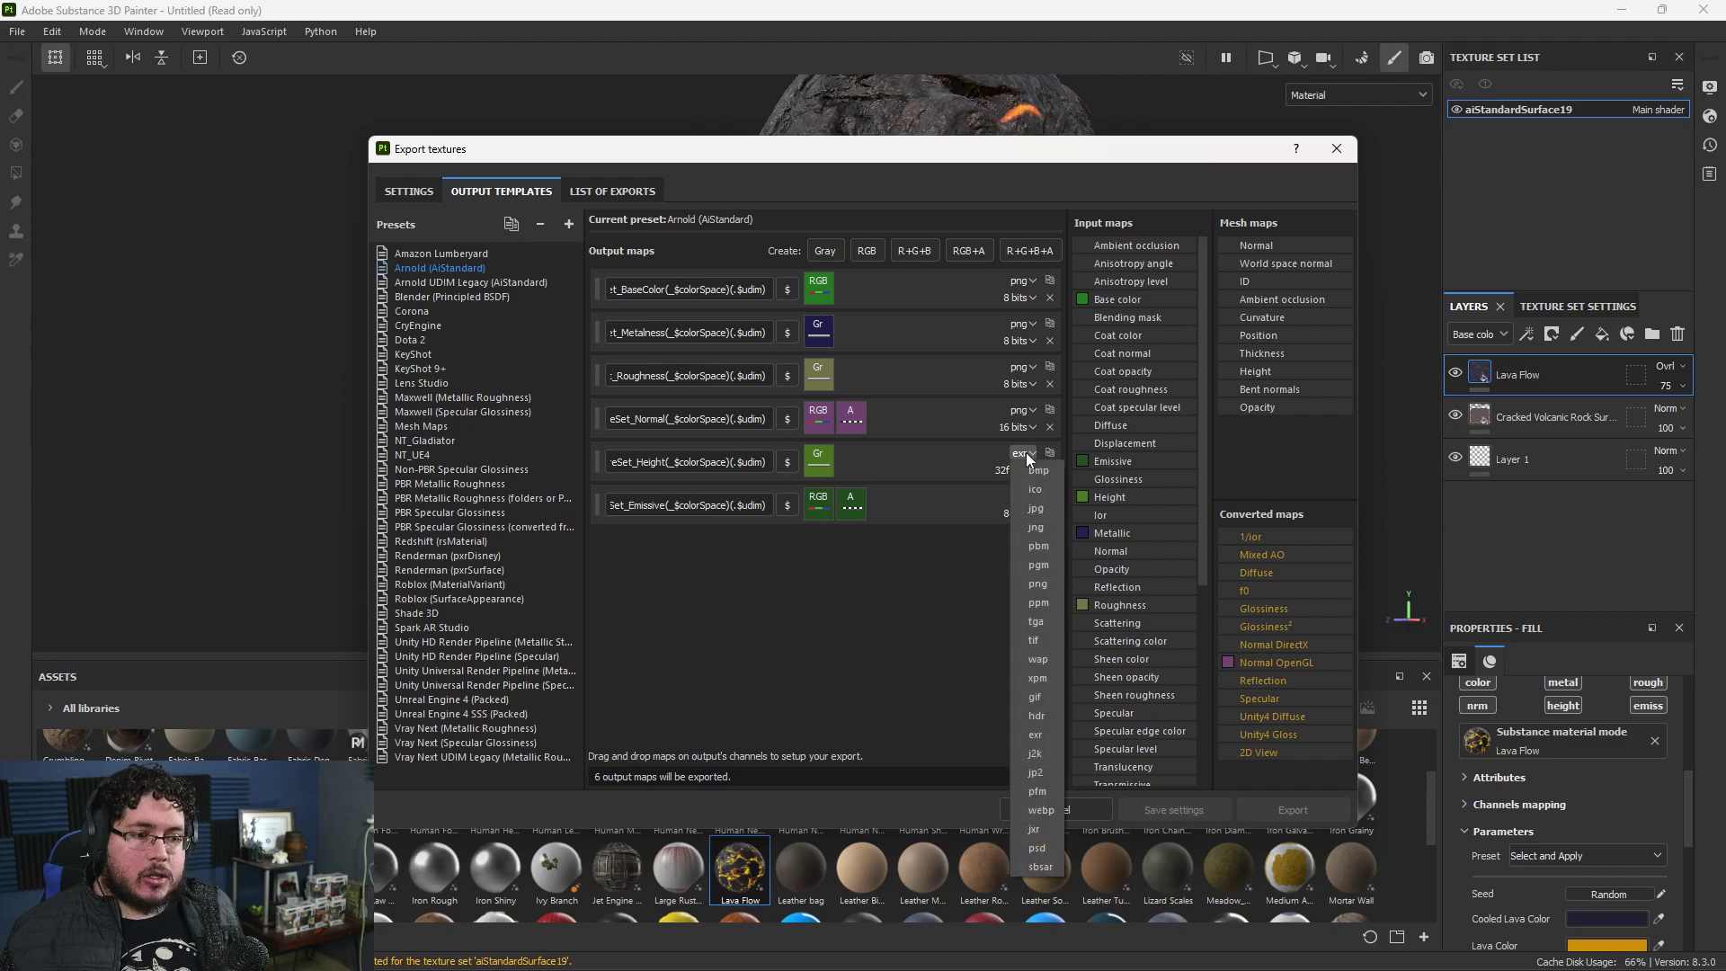
{"action": "left_click", "coordinate": [934, 608]}
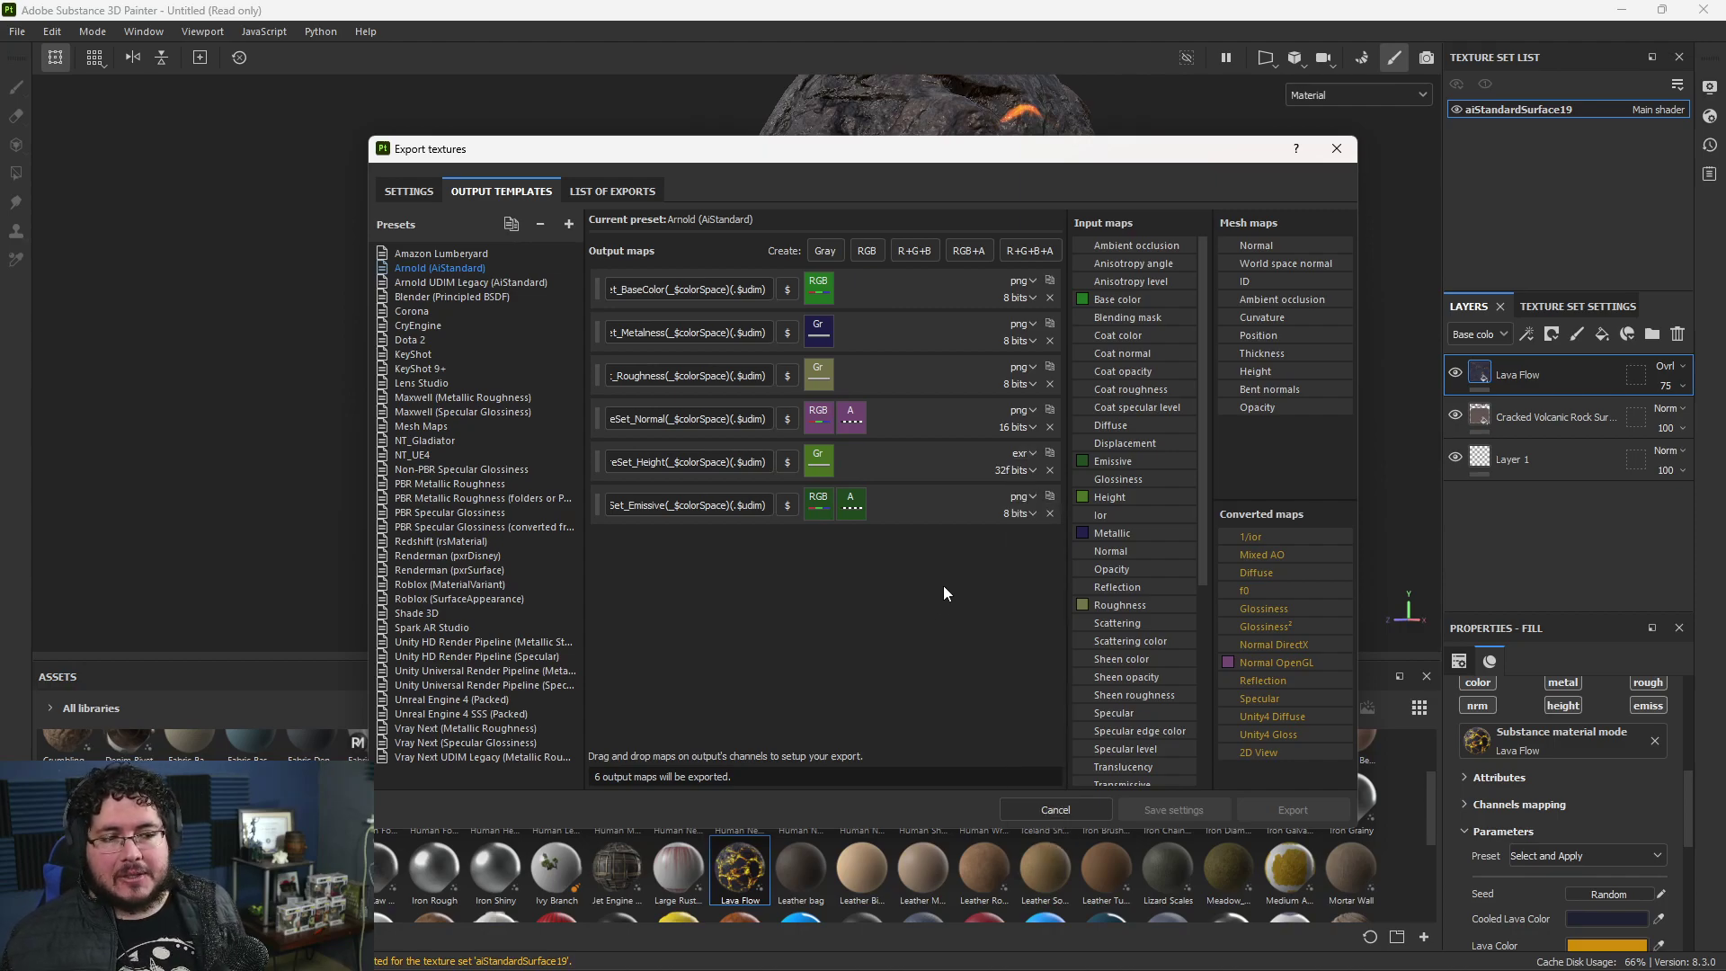
{"action": "left_click", "coordinate": [1021, 452]}
{"action": "left_click", "coordinate": [1006, 477]}
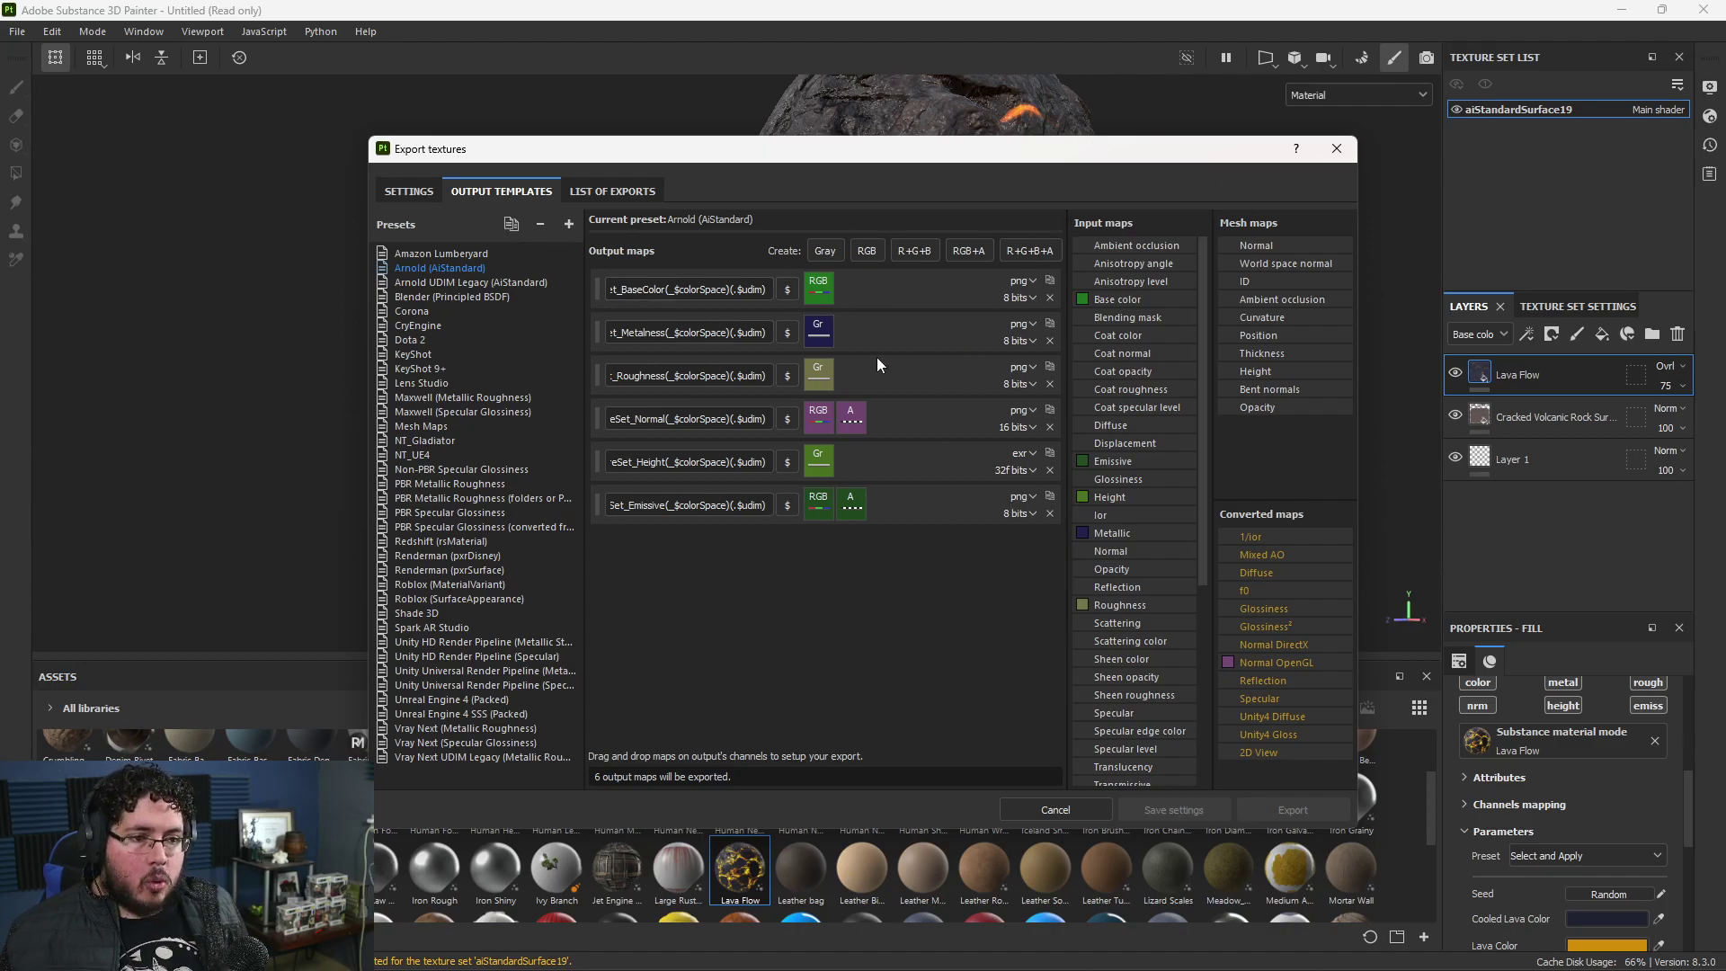
- Return to the export settings, close the dialog and switch back to Maya
{"action": "left_click", "coordinate": [409, 191]}
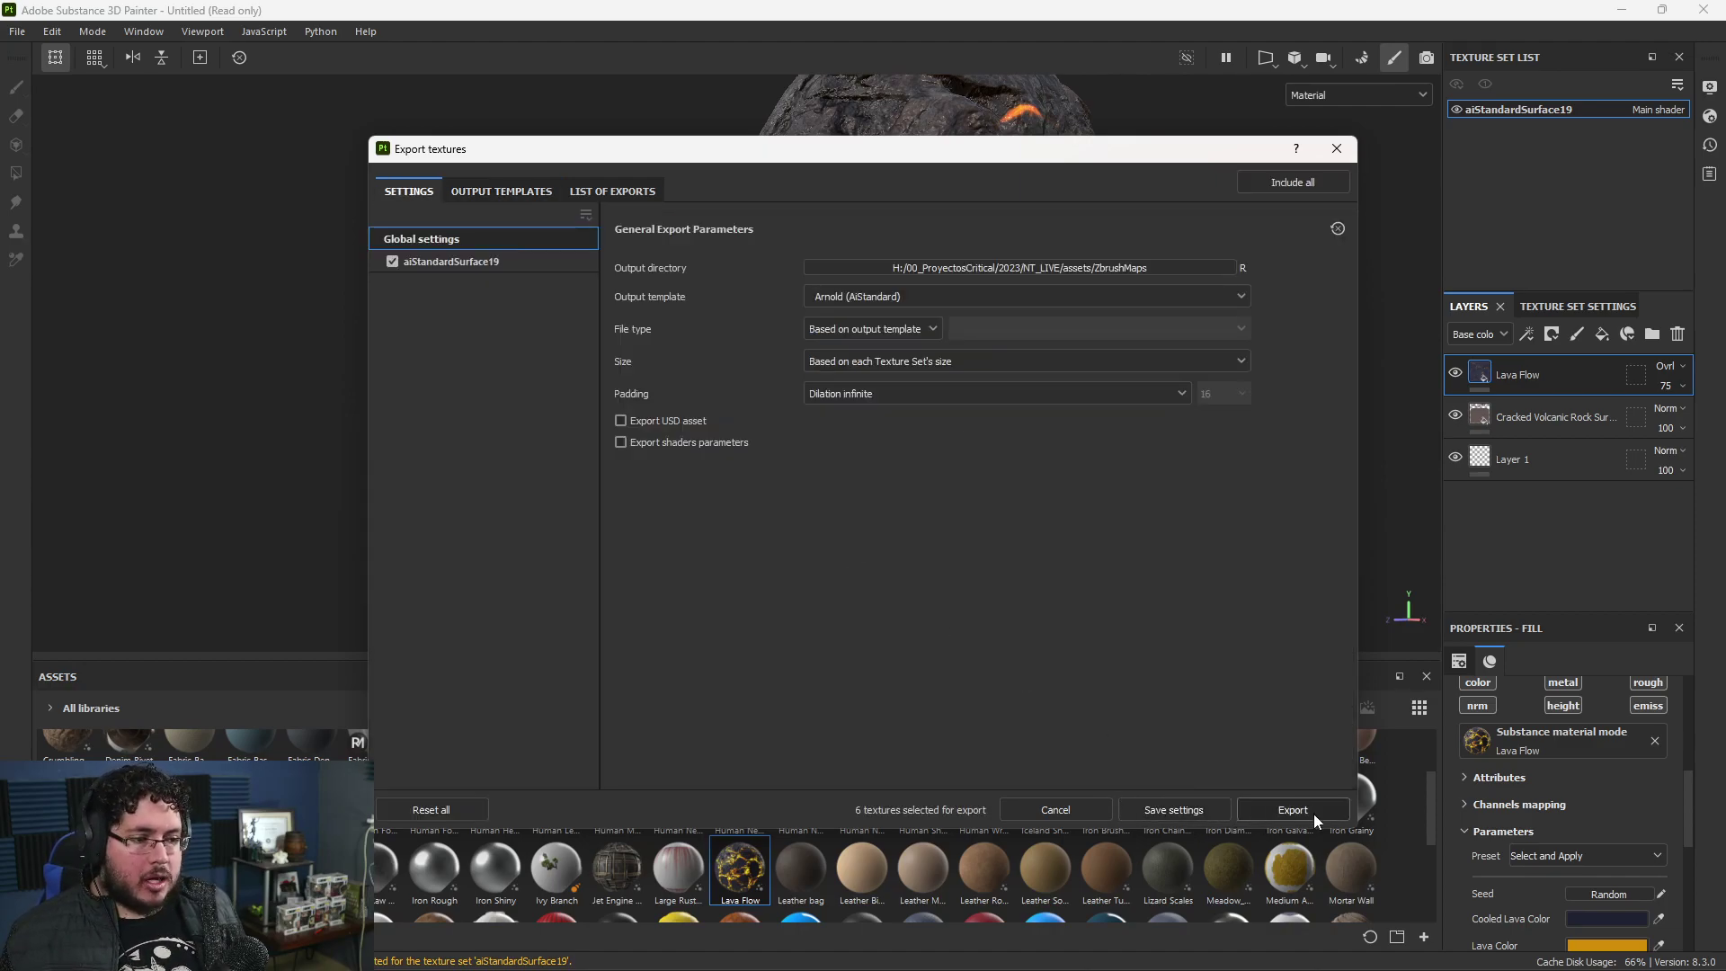
{"action": "key", "text": "Escape"}
{"action": "key", "text": "alt+Tab"}
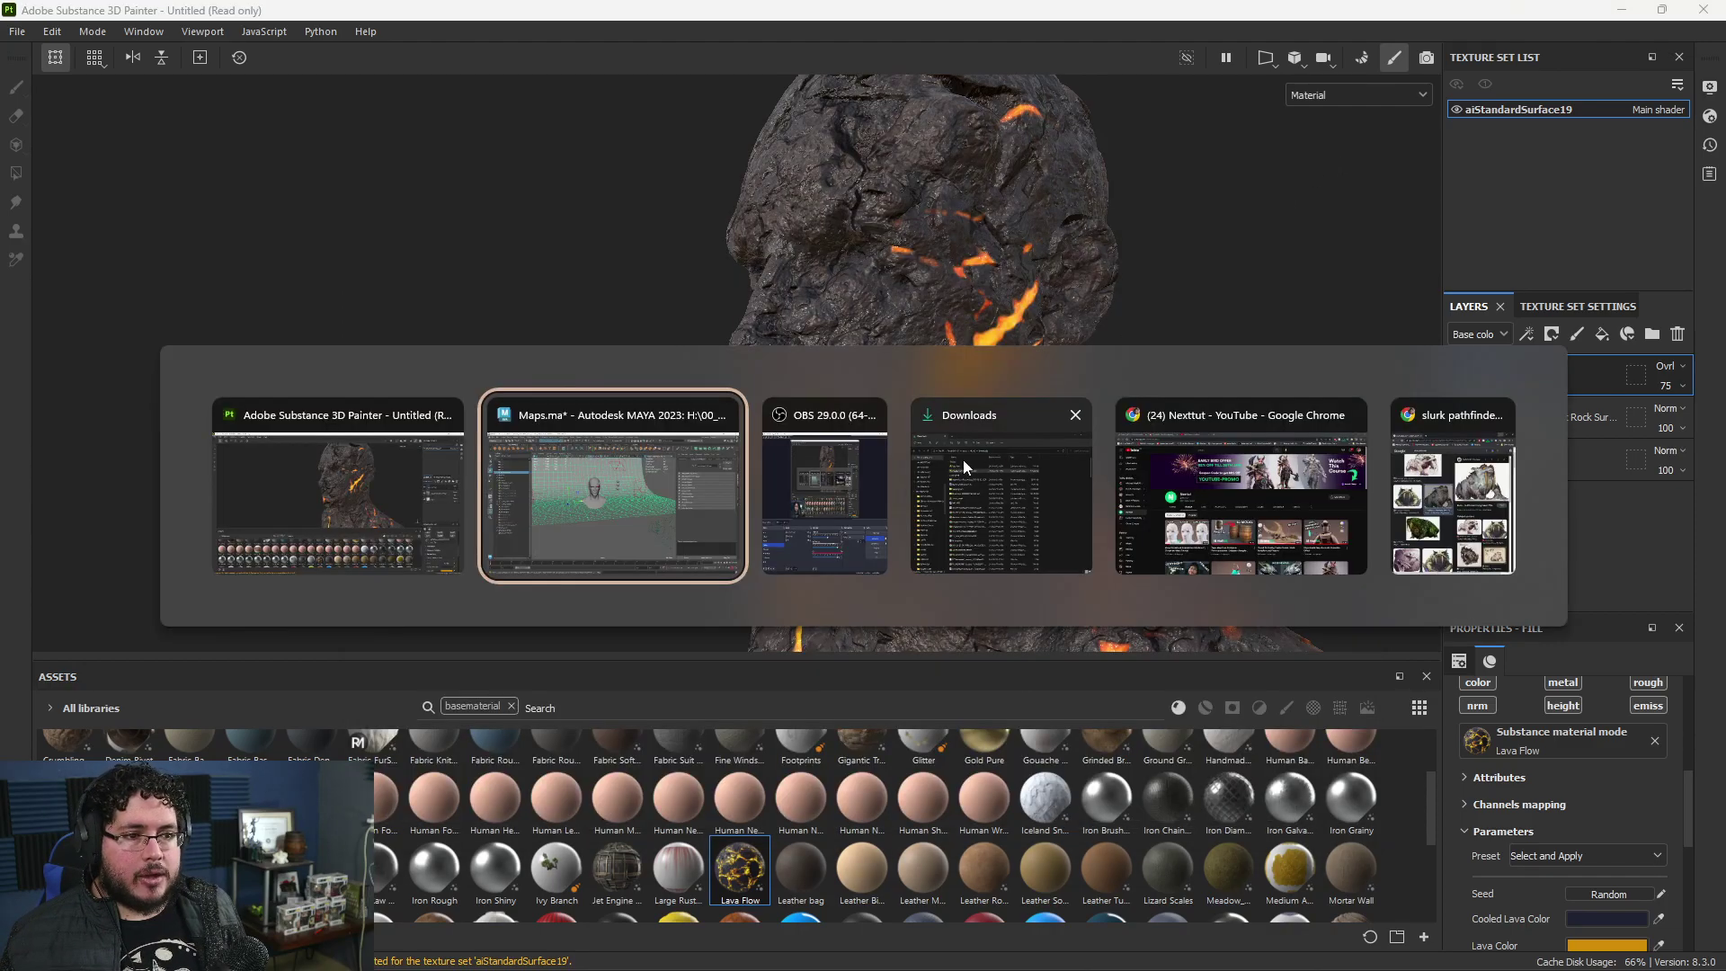
- Deselect the backdrop and open the Substance plugin's Apply Workflow to Image Maps tool
{"action": "left_click", "coordinate": [851, 636]}
{"action": "mouse_move", "coordinate": [851, 637]}
{"action": "left_mouse_down", "text": "alt"}
{"action": "mouse_move", "coordinate": [789, 647]}
{"action": "mouse_move", "coordinate": [860, 646]}
{"action": "left_mouse_up", "text": "alt"}
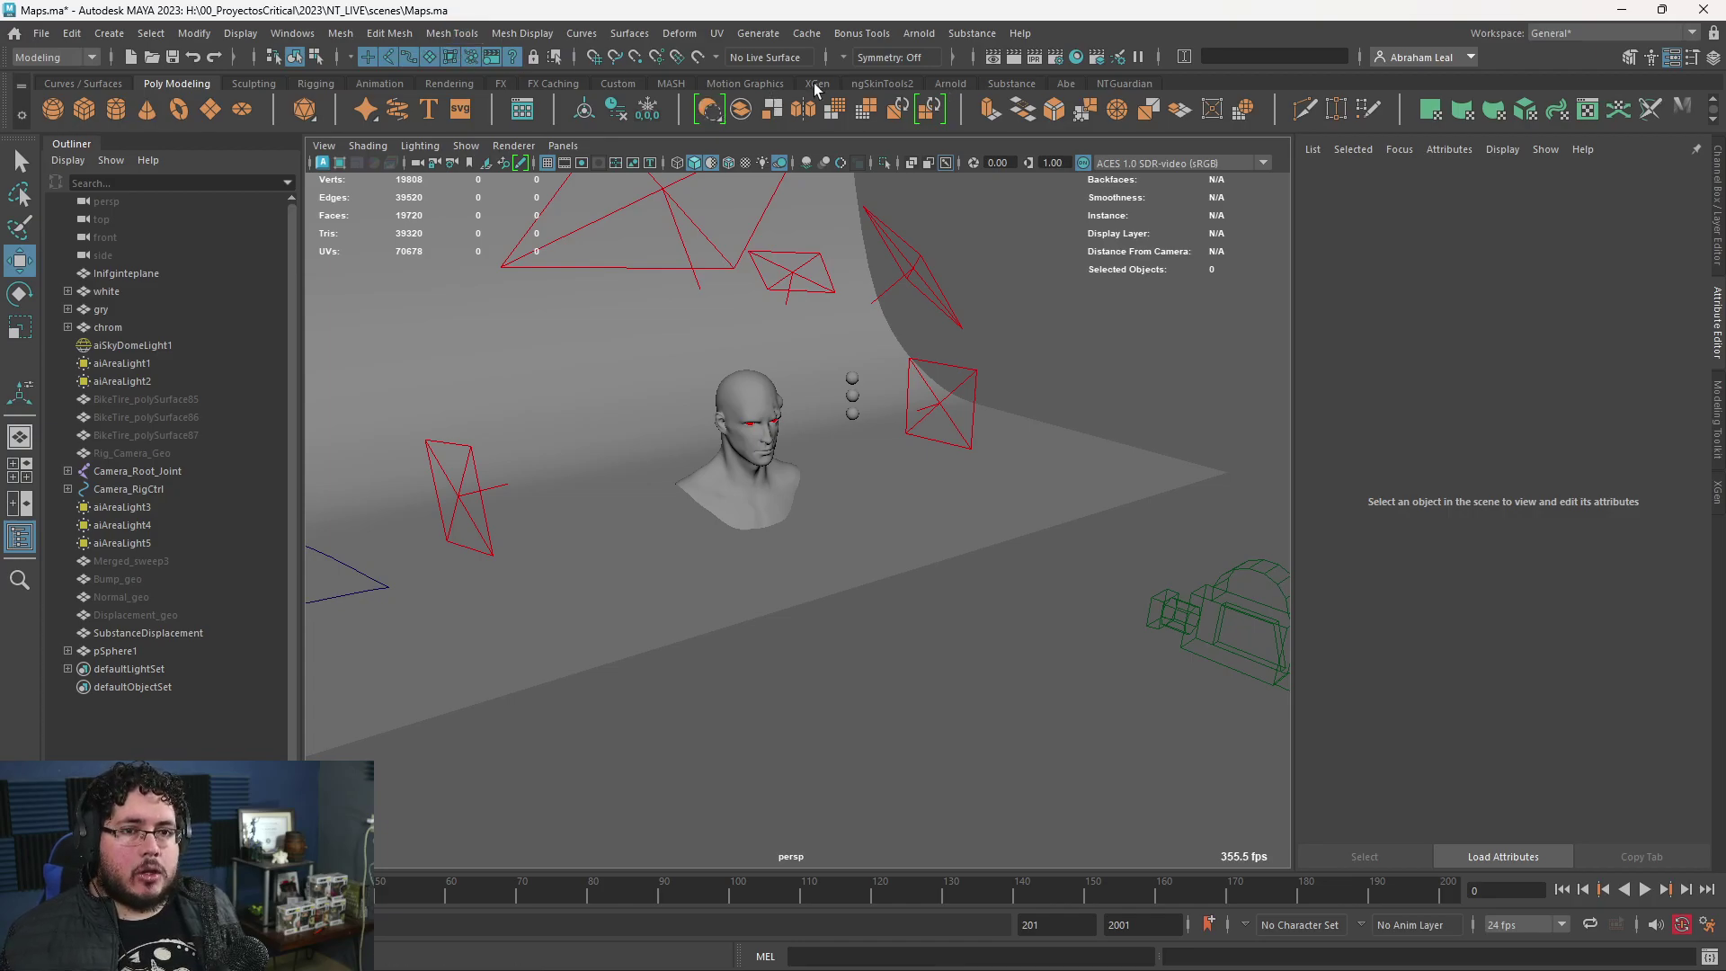
{"action": "left_click", "coordinate": [1010, 84]}
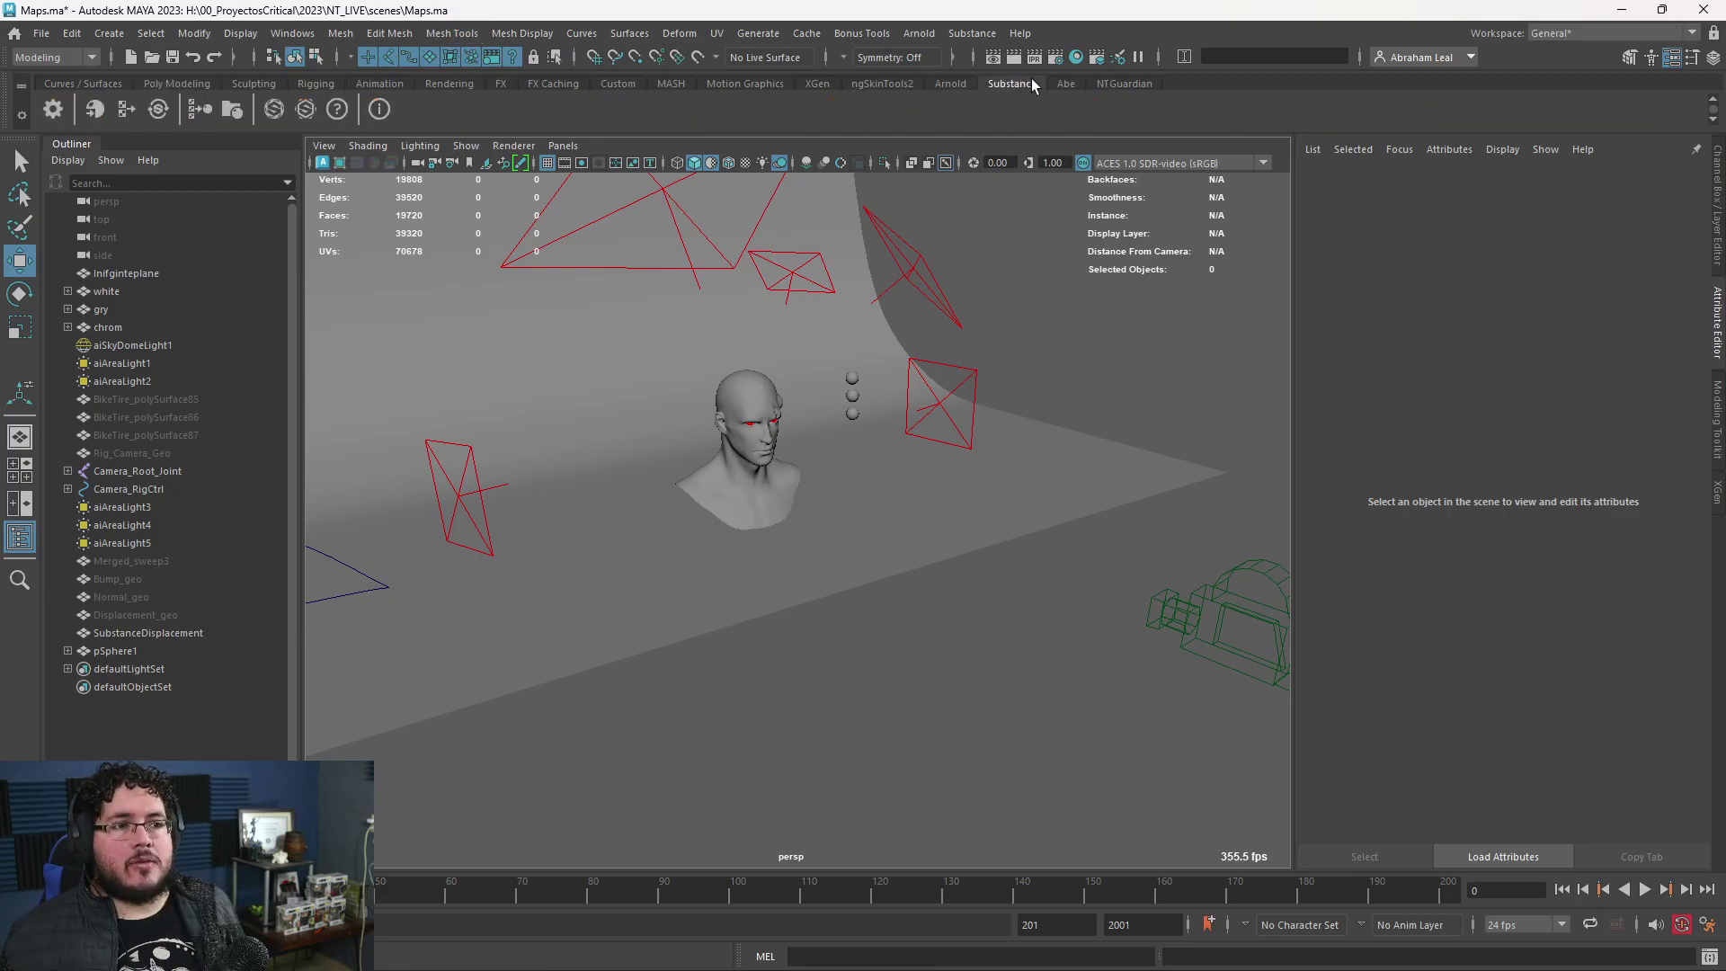
{"action": "left_click", "coordinate": [196, 111]}
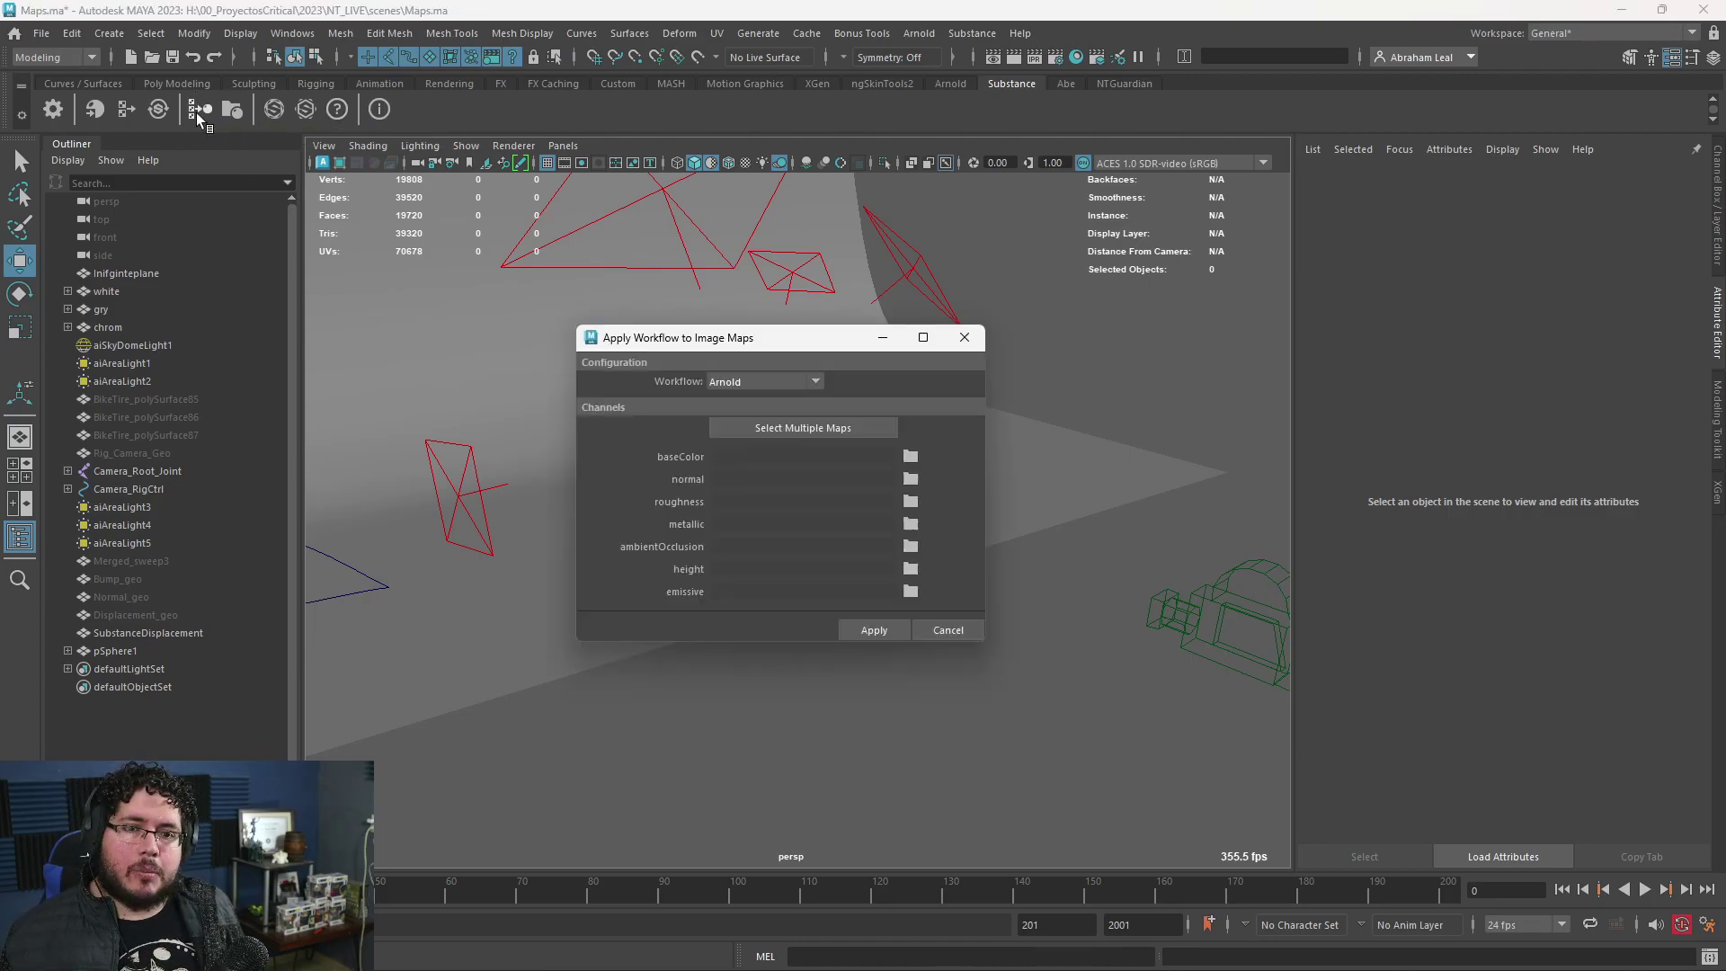
{"action": "left_click_drag", "start_coordinate": [647, 337], "coordinate": [568, 286]}
- Assign the BaseColor, Emissive, Height, Metalness, Normal and Roughness maps via Select Multiple Maps
{"action": "left_click", "coordinate": [725, 374]}
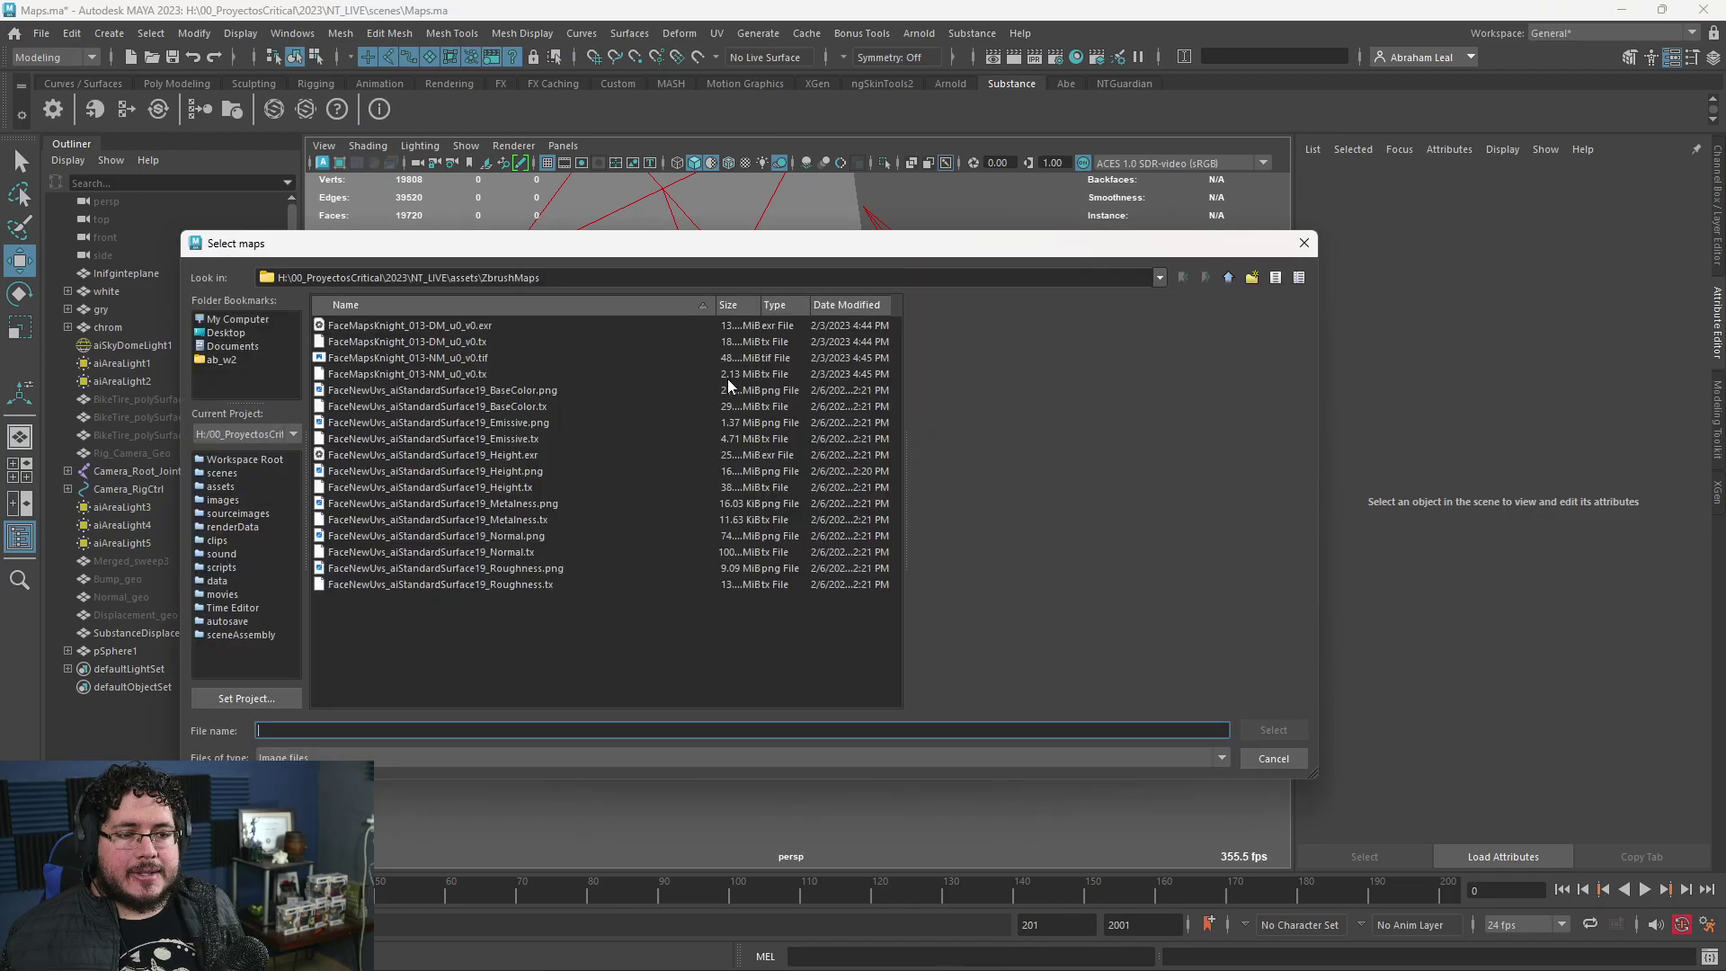
{"action": "left_click", "coordinate": [510, 391]}
{"action": "left_click", "coordinate": [510, 422], "text": "ctrl"}
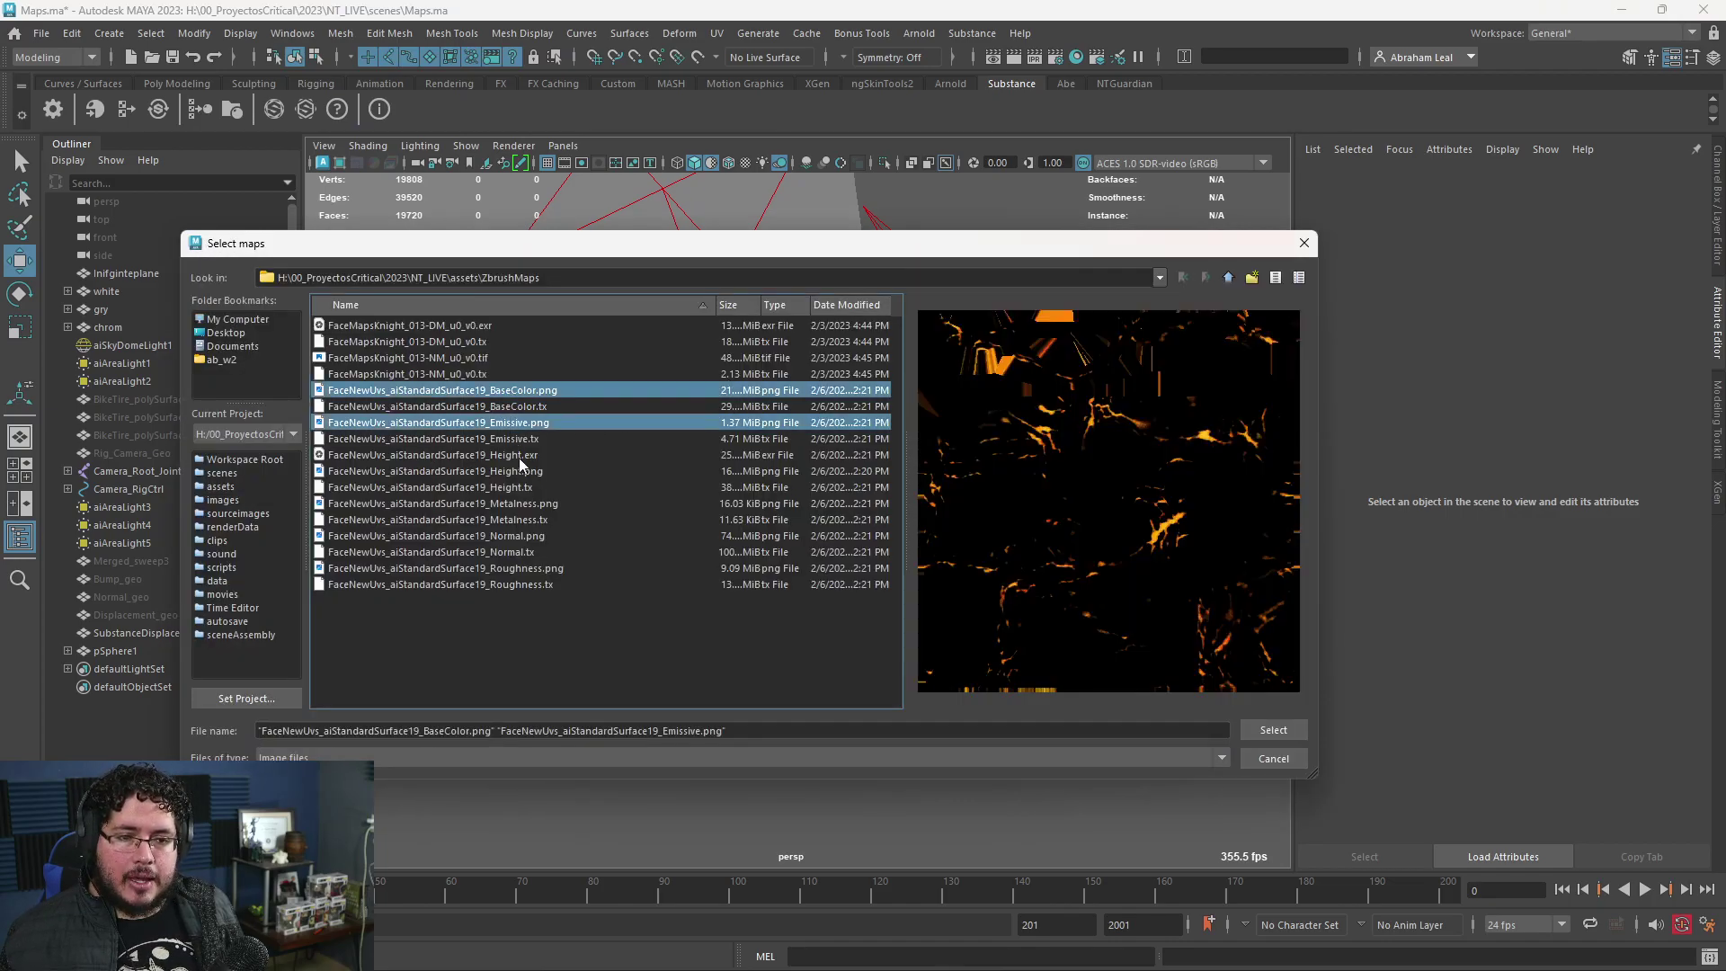
{"action": "left_click", "coordinate": [519, 455], "text": "ctrl"}
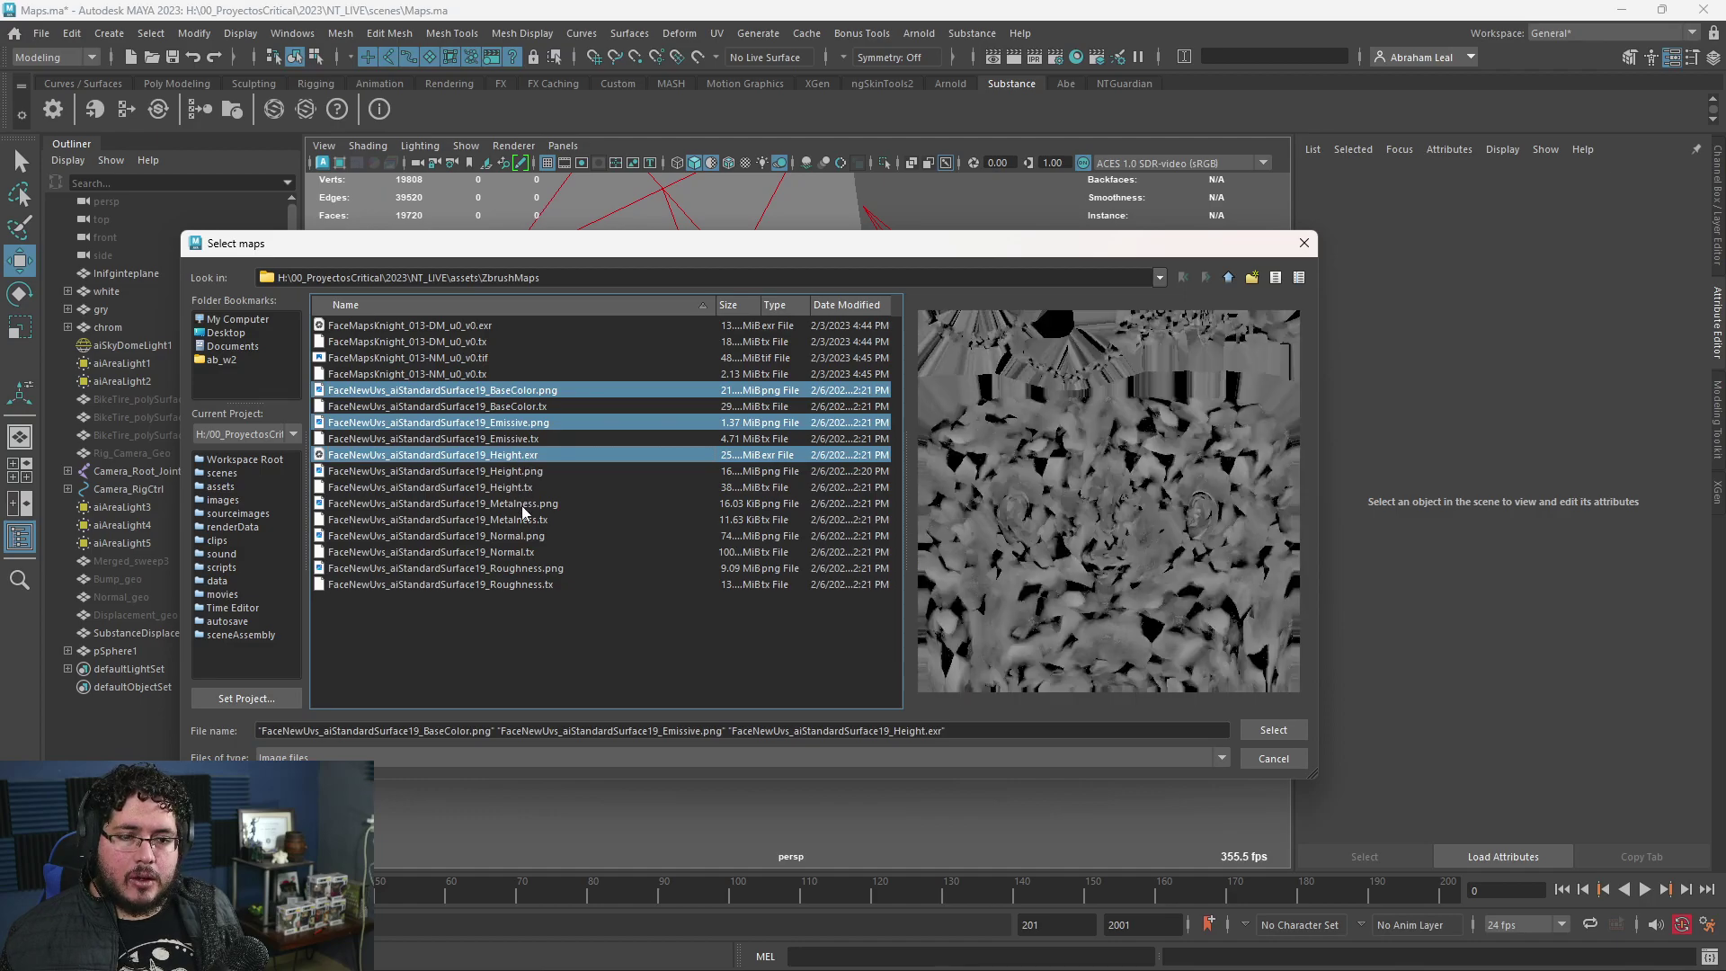
{"action": "left_click", "coordinate": [523, 504], "text": "ctrl"}
{"action": "left_click", "coordinate": [521, 536], "text": "ctrl"}
{"action": "left_click", "coordinate": [521, 568], "text": "ctrl"}
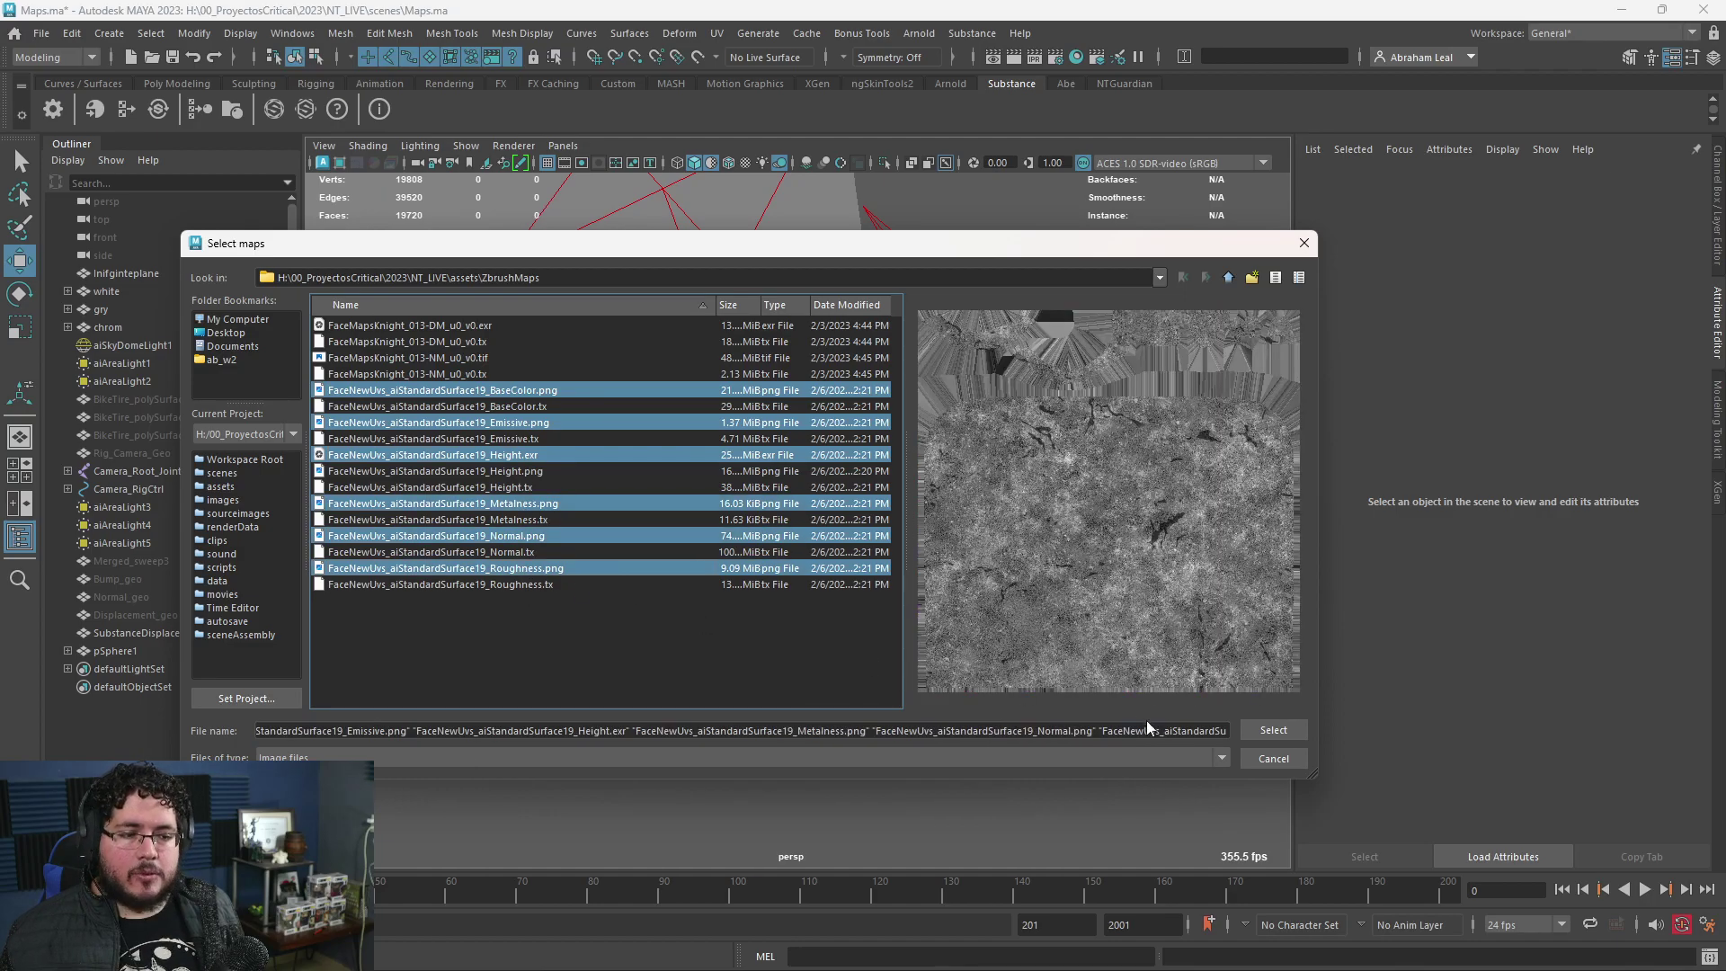
{"action": "left_click", "coordinate": [1255, 734]}
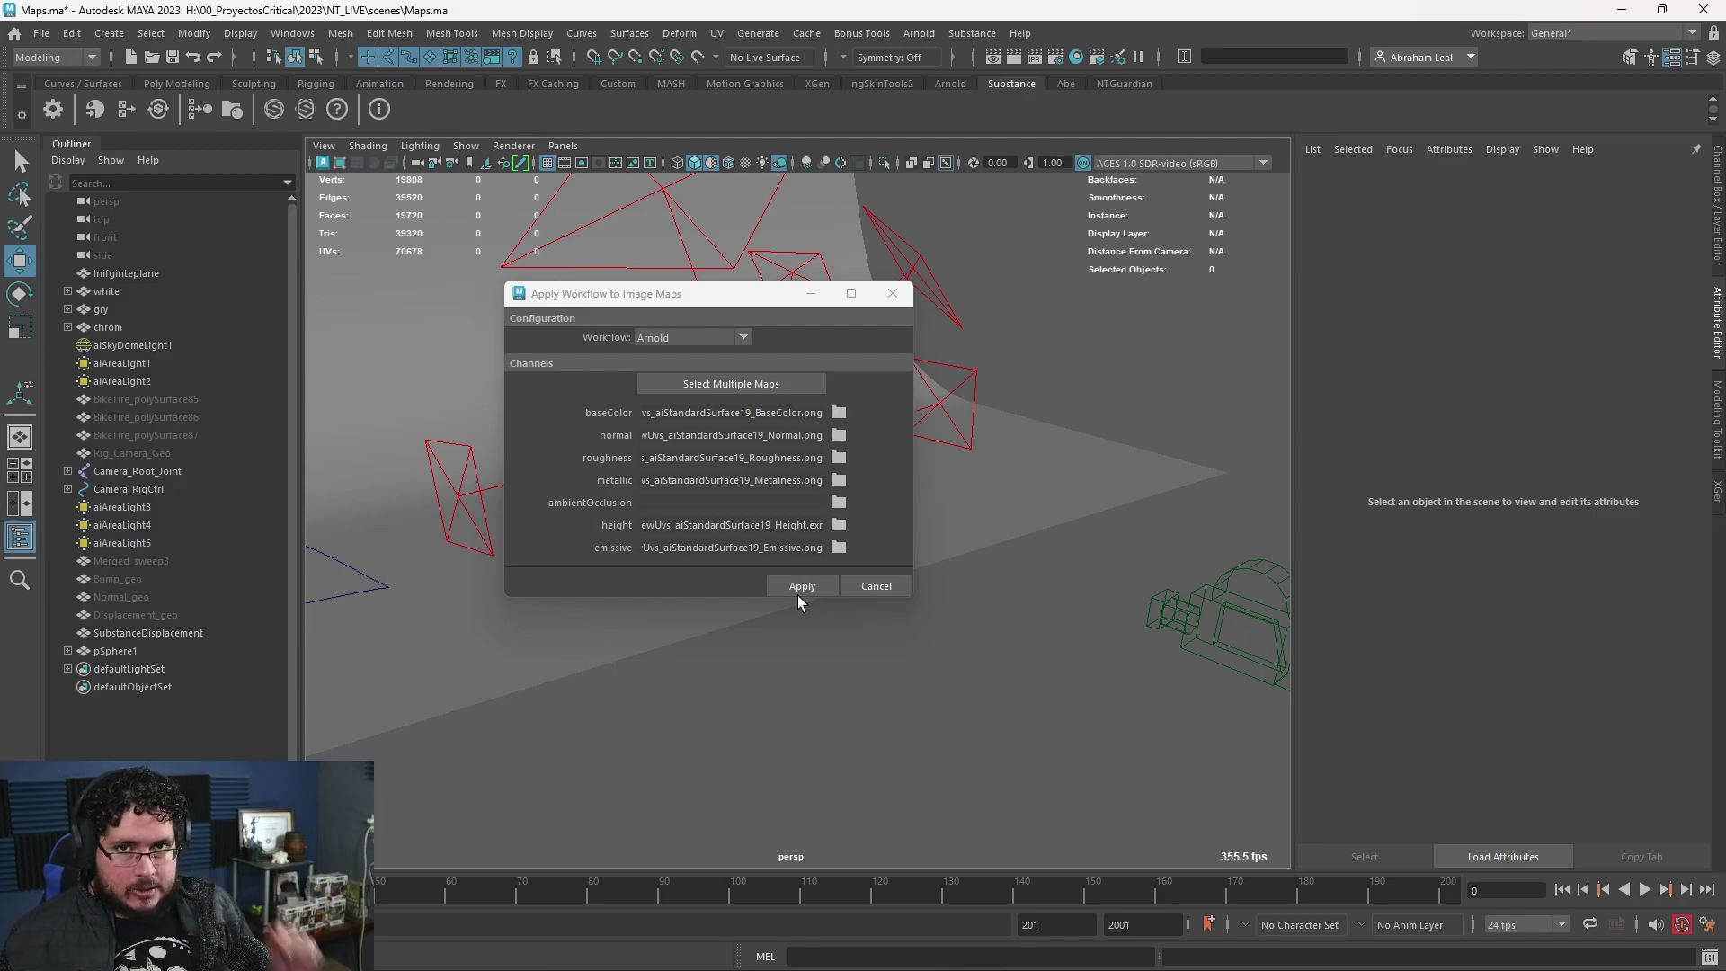
- Close the workflow dialog and check the 'substance' plug-ins in the Plug-in Manager
{"action": "left_click", "coordinate": [893, 302]}
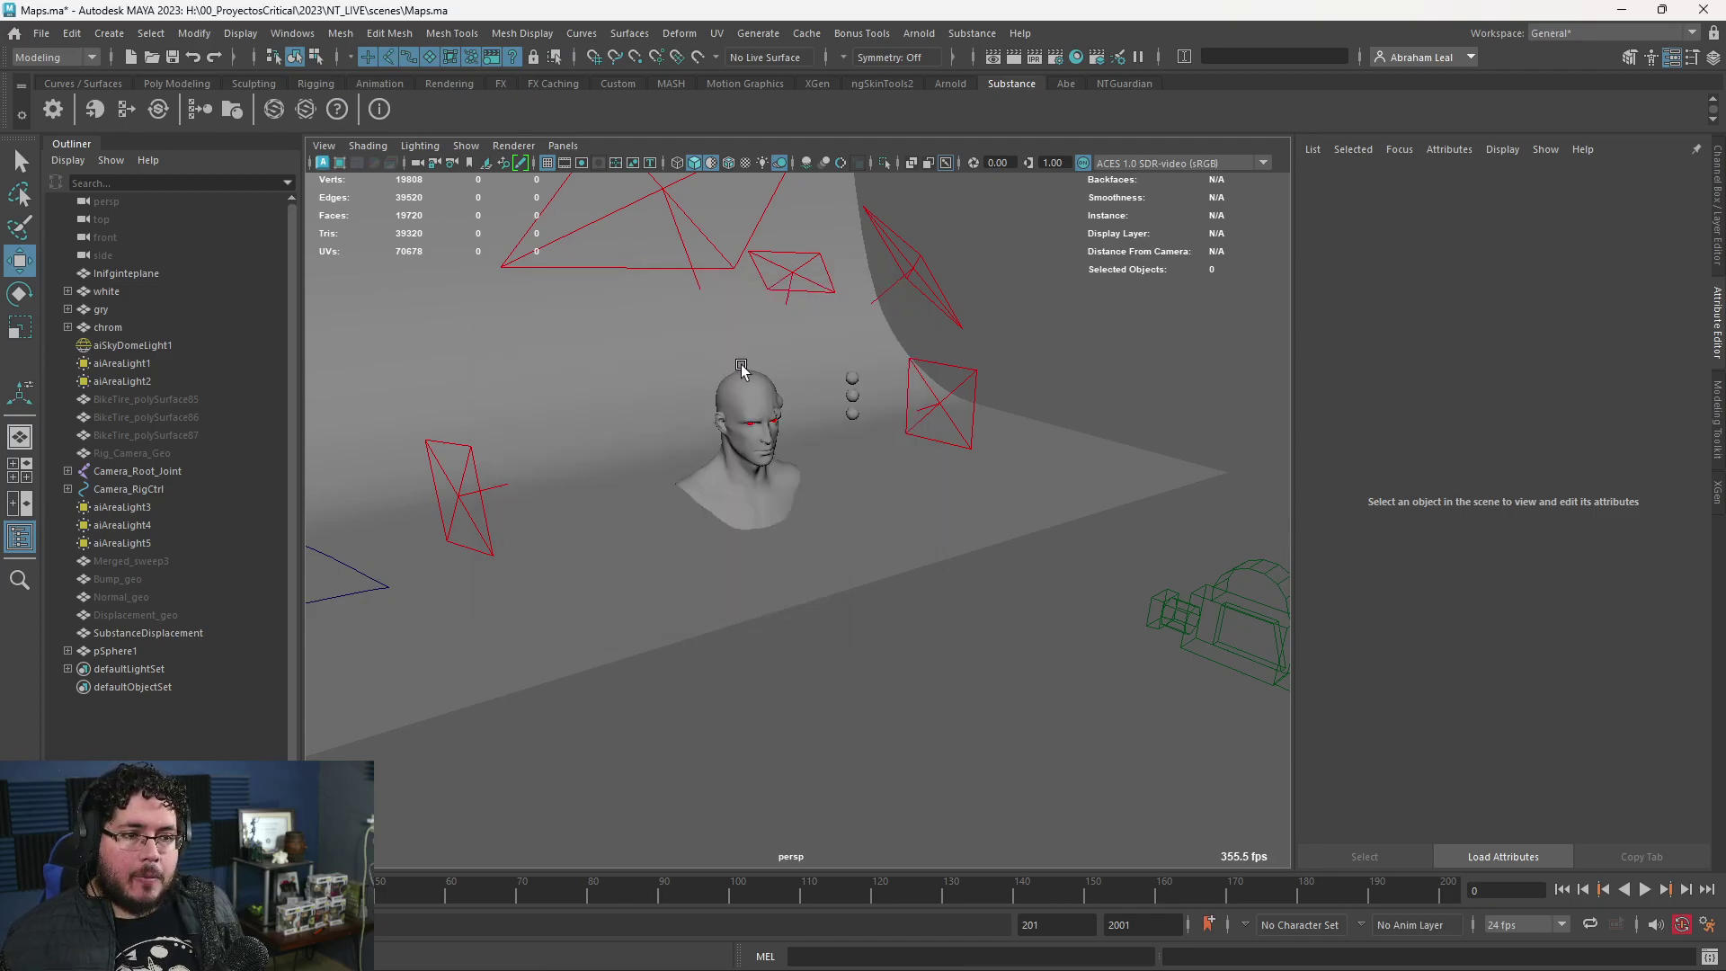
{"action": "left_click", "coordinate": [295, 35]}
{"action": "mouse_move", "coordinate": [397, 232]}
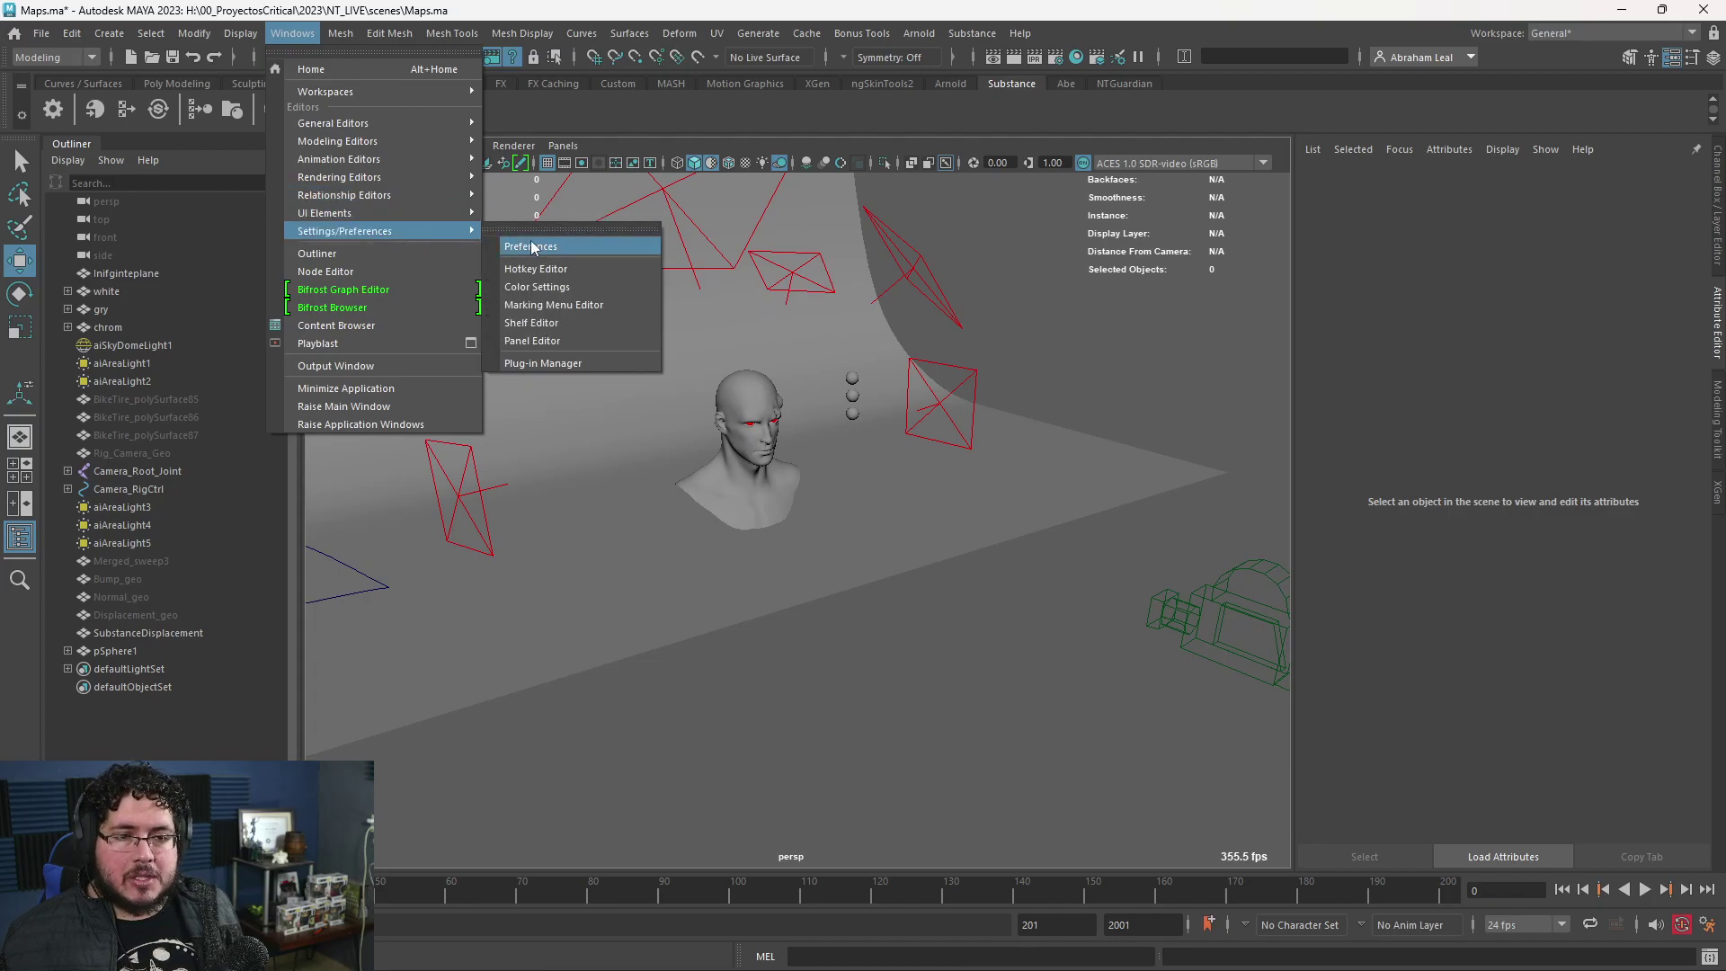
{"action": "left_click", "coordinate": [539, 363]}
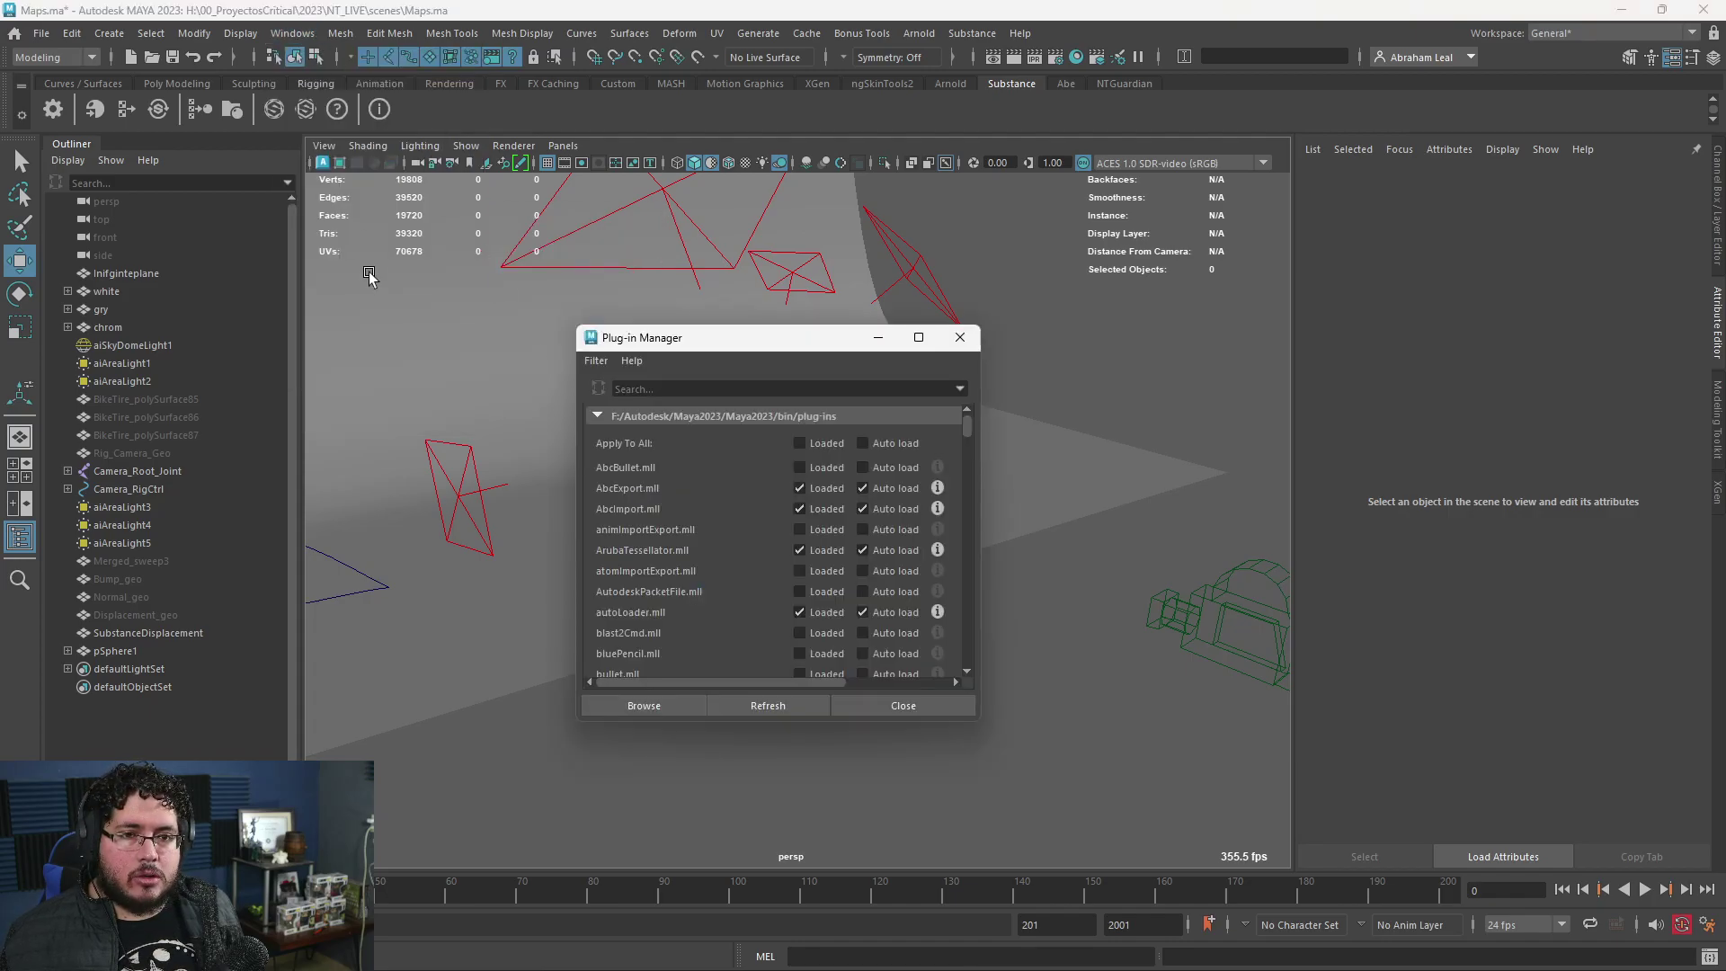
{"action": "left_click", "coordinate": [670, 387]}
{"action": "type", "text": "substance"}
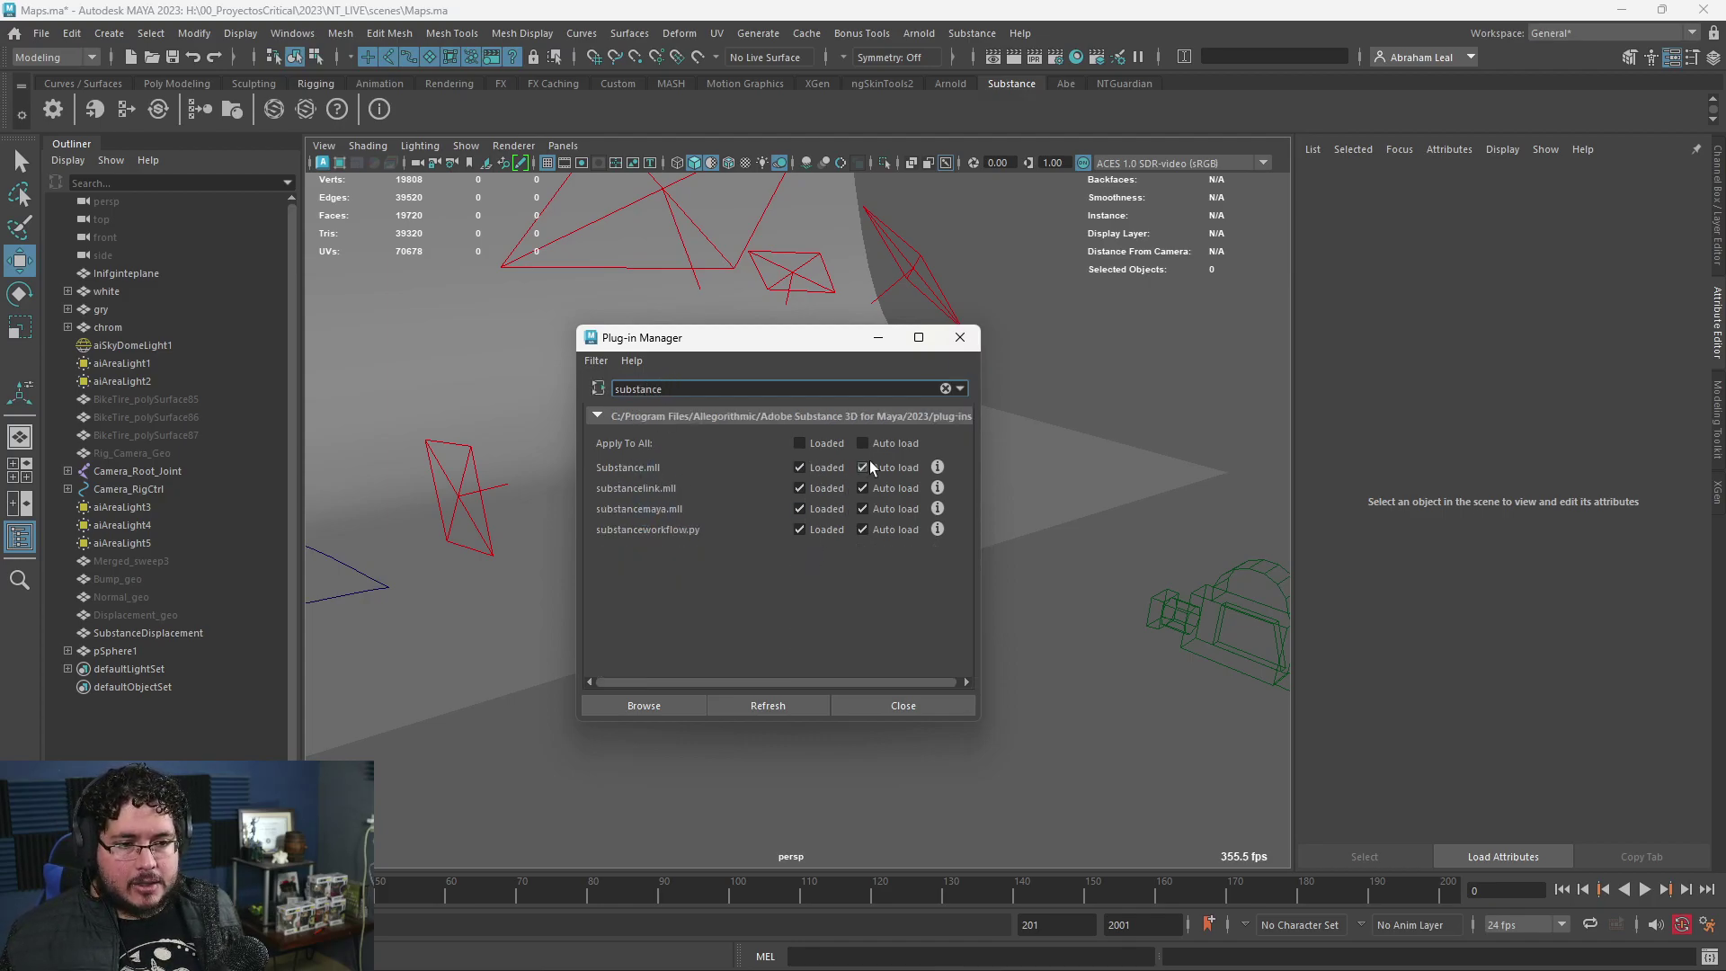
{"action": "left_click", "coordinate": [960, 337]}
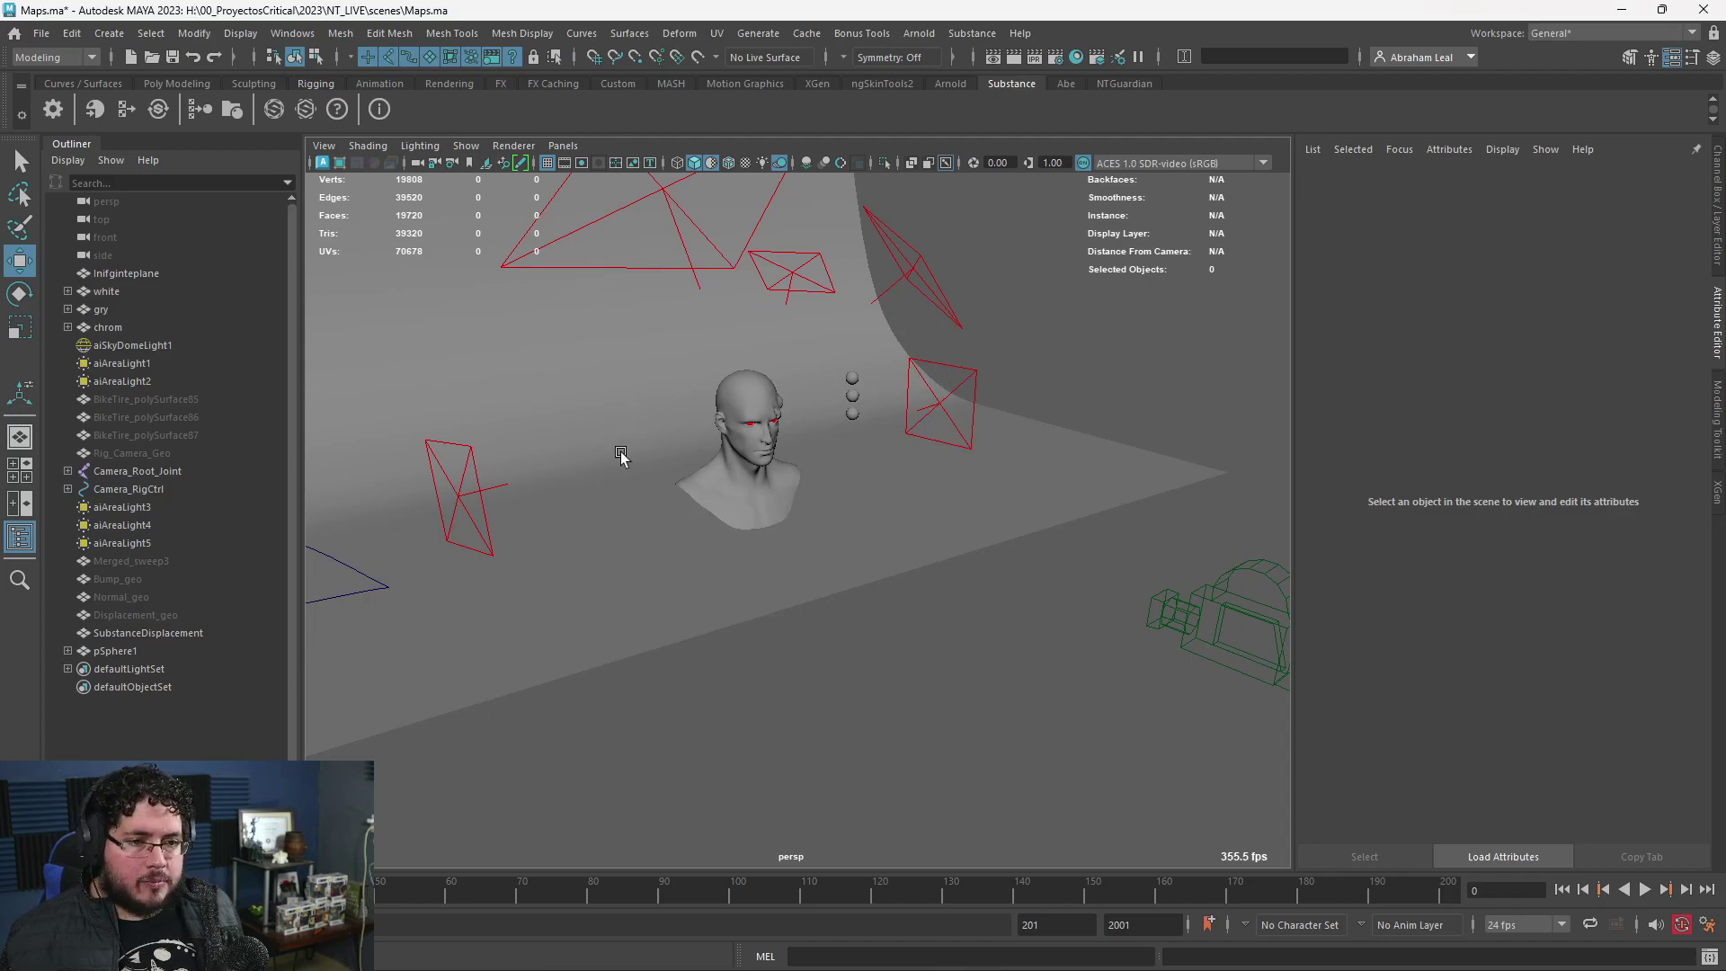
- Review the Arnold render of the head, close the render view, and bring up Hypershade
{"action": "key", "text": "alt+Tab"}
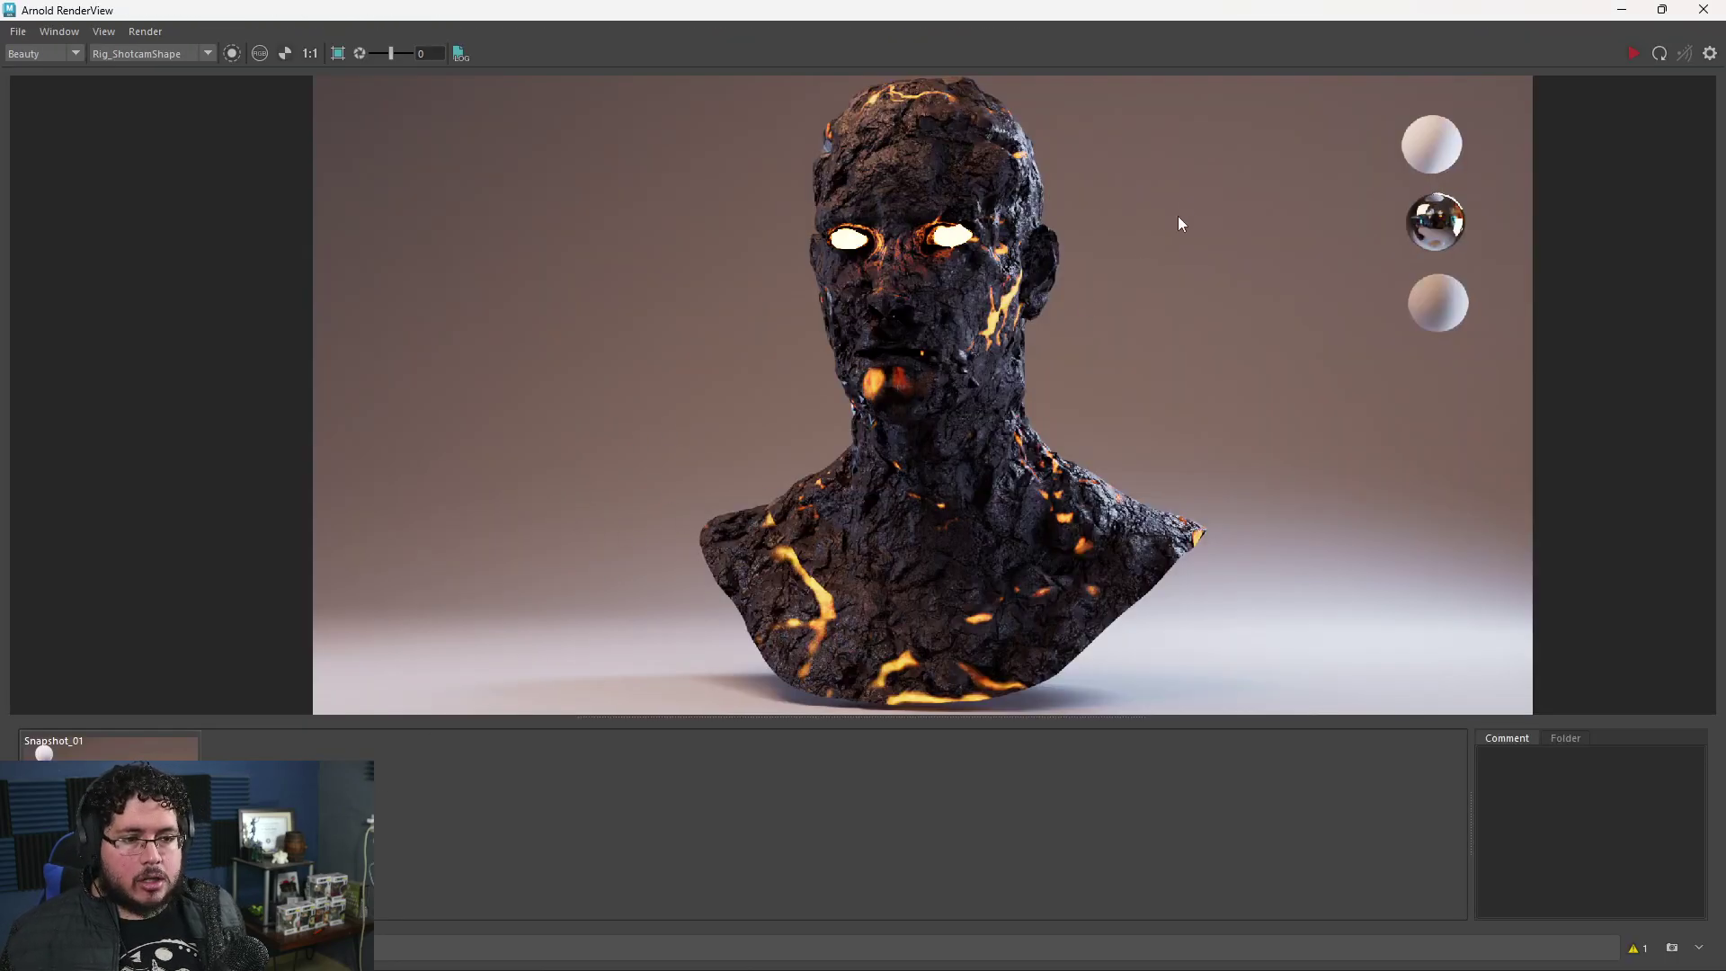
{"action": "scroll", "coordinate": [1111, 403], "scroll_direction": "down", "scroll_amount": 2}
{"action": "scroll", "coordinate": [1041, 247], "scroll_direction": "up", "scroll_amount": 2}
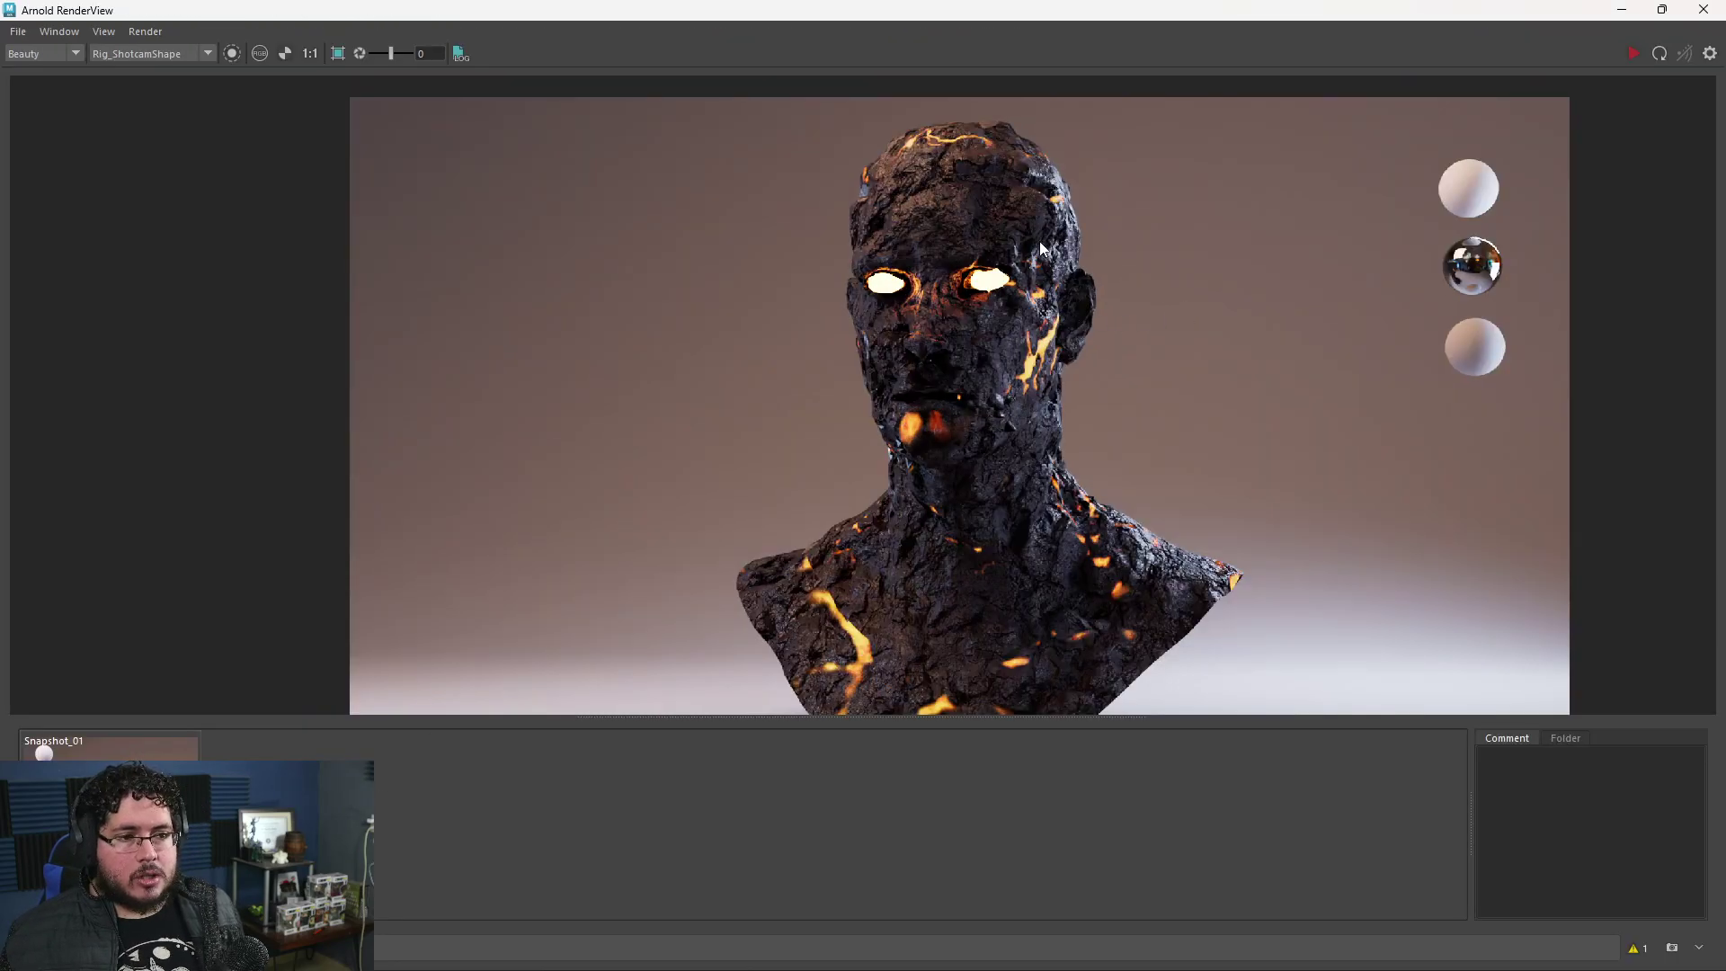
{"action": "left_click", "coordinate": [1618, 15]}
{"action": "key", "text": "alt+Tab"}
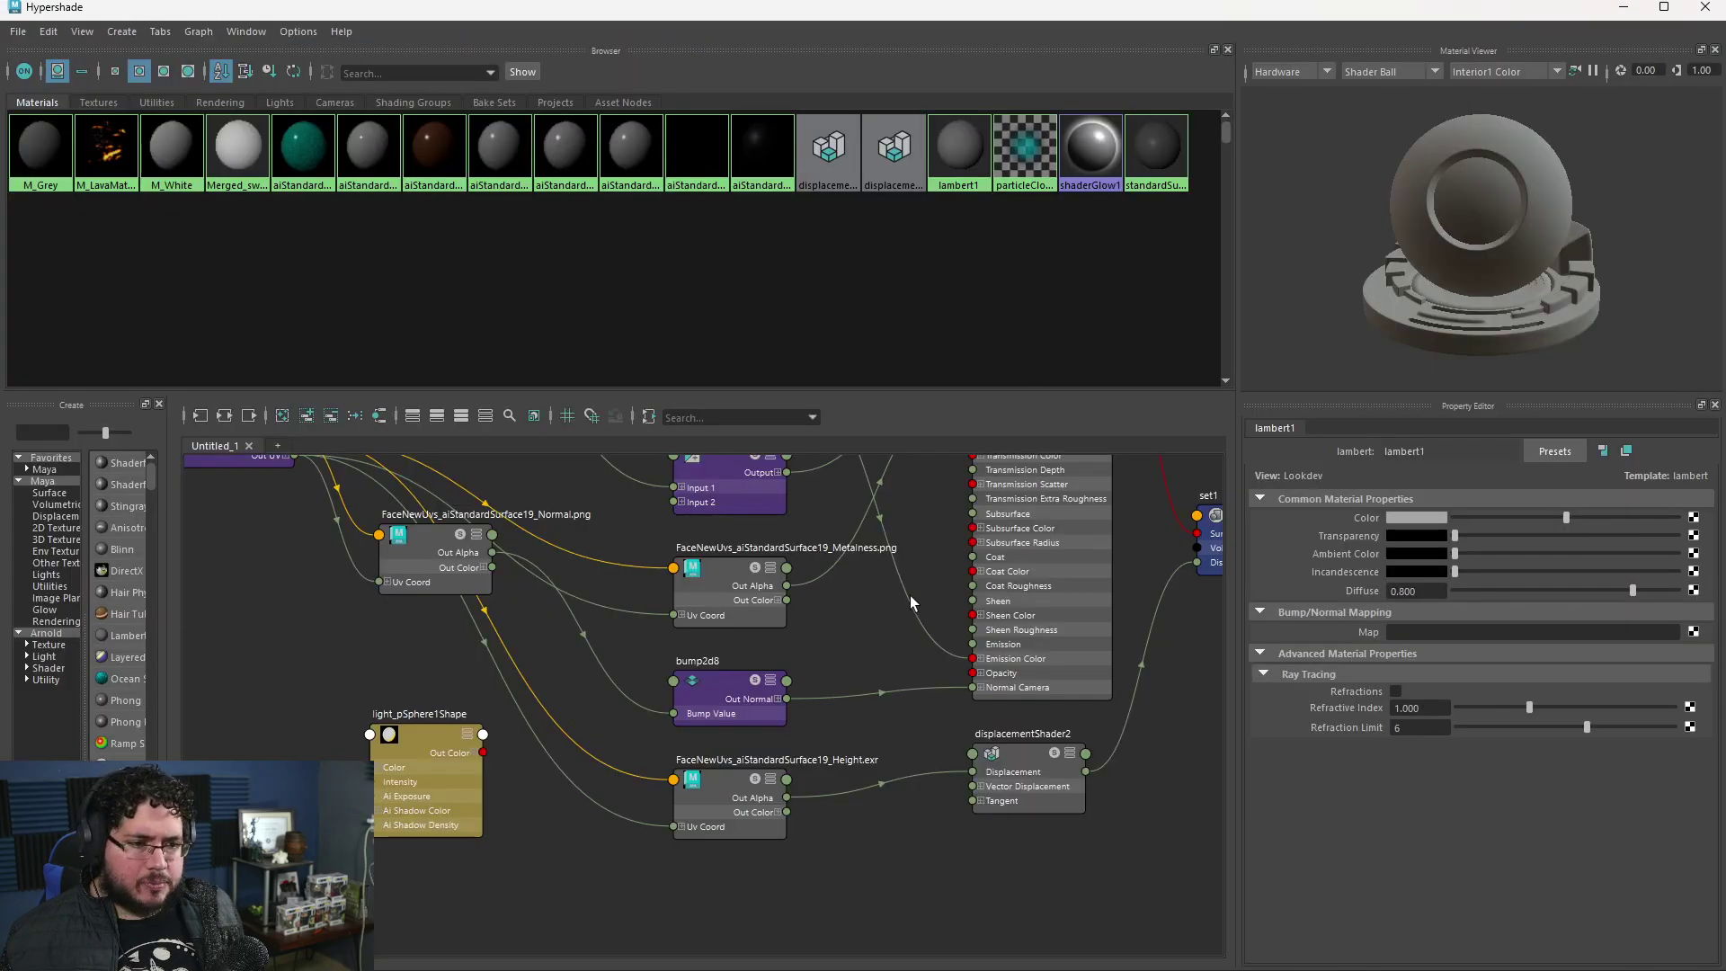
- Select the M_LavaMaterial shader node and frame the shader graph
{"action": "scroll", "coordinate": [935, 579], "scroll_direction": "down", "scroll_amount": 3}
{"action": "scroll", "coordinate": [893, 713], "scroll_direction": "up", "scroll_amount": 6}
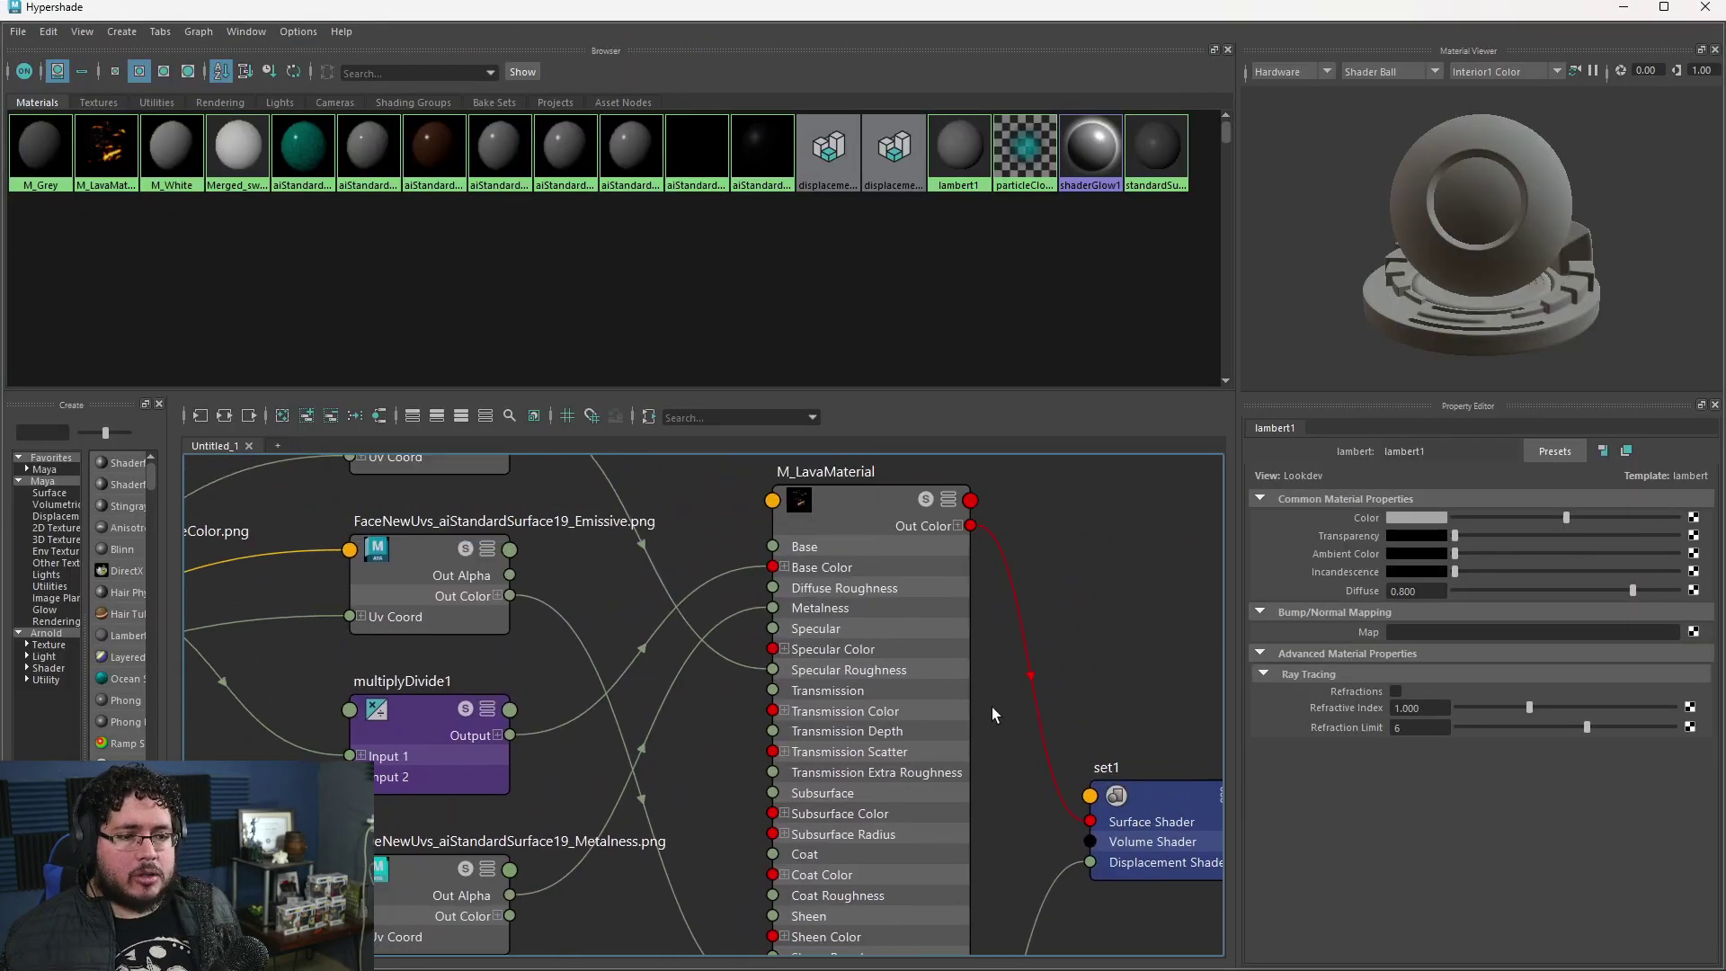
{"action": "scroll", "coordinate": [953, 675], "scroll_direction": "down", "scroll_amount": 3}
{"action": "left_click", "coordinate": [909, 637]}
{"action": "scroll", "coordinate": [940, 570], "scroll_direction": "up", "scroll_amount": 4}
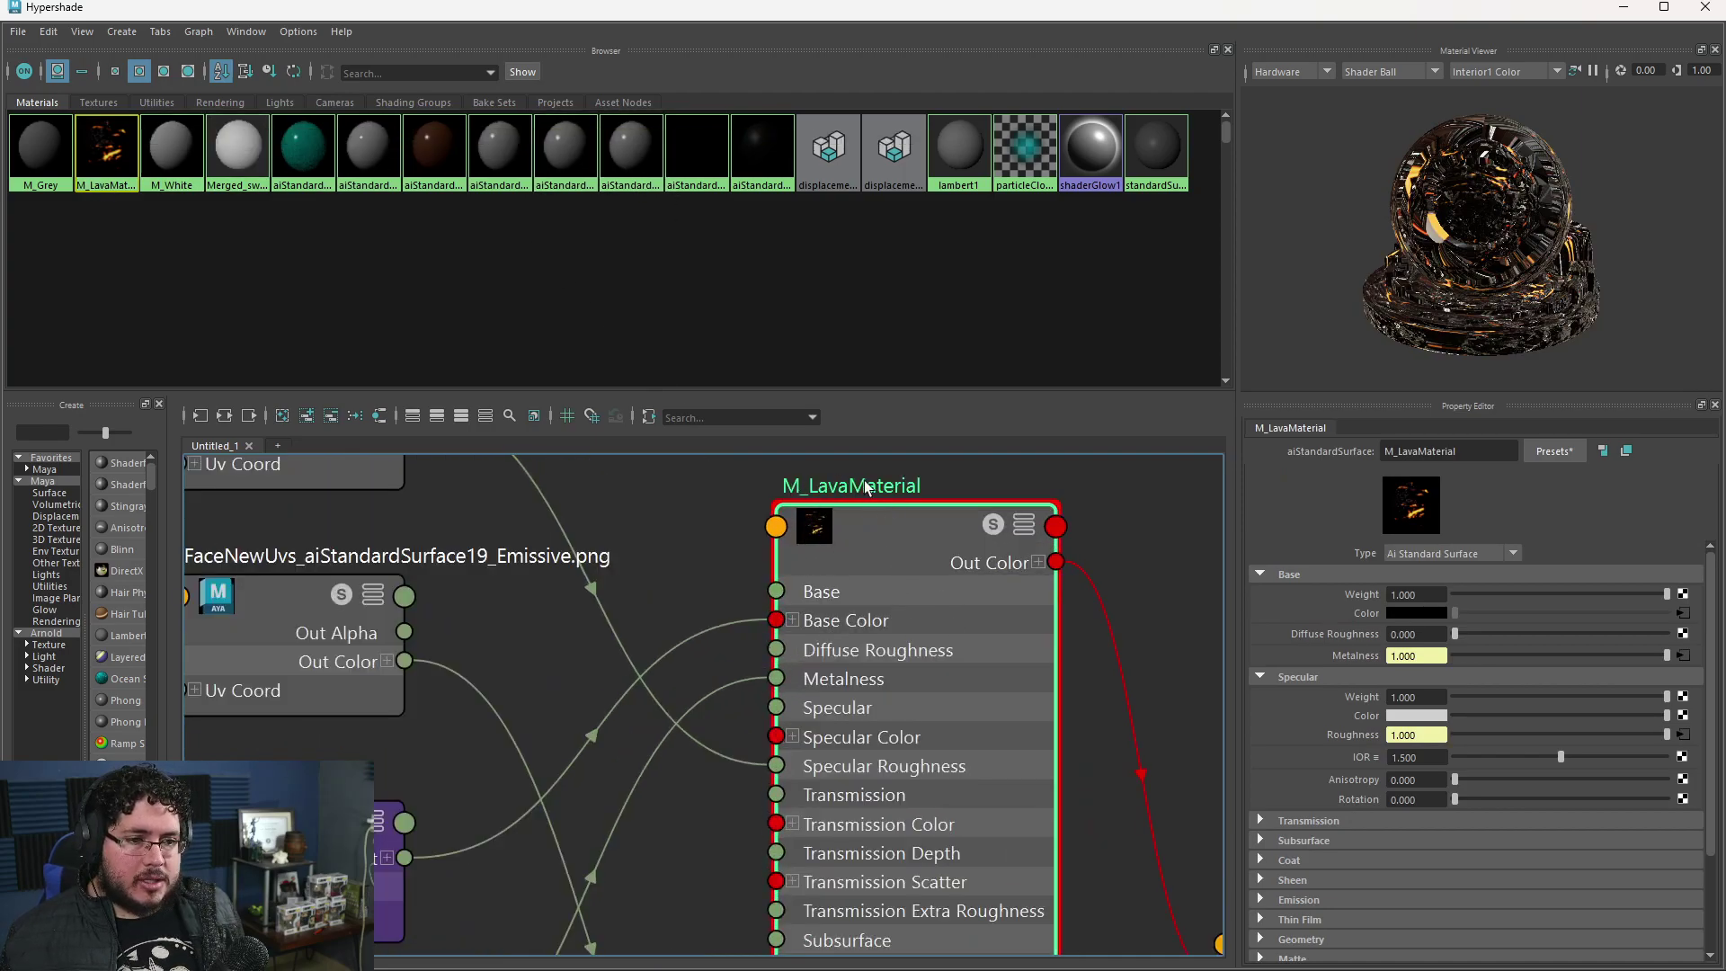
{"action": "scroll", "coordinate": [777, 620], "scroll_direction": "down", "scroll_amount": 5}
{"action": "scroll", "coordinate": [836, 670], "scroll_direction": "up", "scroll_amount": 4}
{"action": "middle_click_drag", "start_coordinate": [936, 744], "coordinate": [1027, 787], "text": "alt"}
- Place multiplyDivide1 above the Roughness node with the BaseColor texture node beside it
{"action": "left_click_drag", "start_coordinate": [716, 788], "coordinate": [728, 495]}
{"action": "left_click_drag", "start_coordinate": [448, 709], "coordinate": [451, 499]}
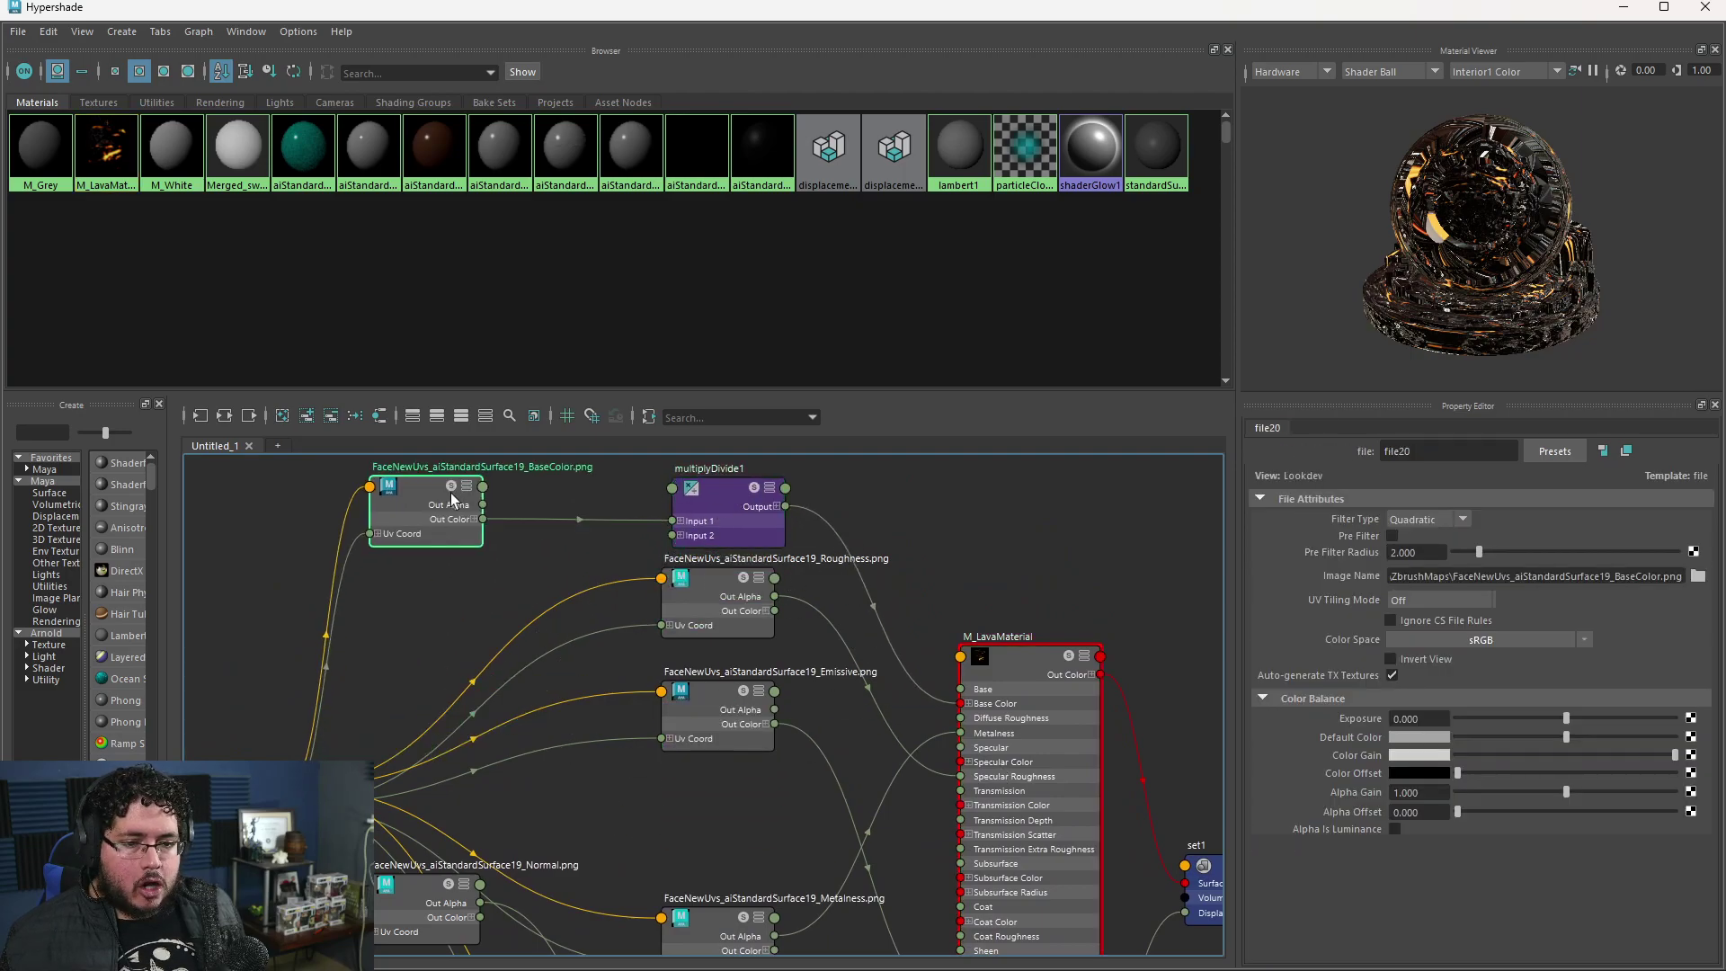
{"action": "middle_click_drag", "start_coordinate": [476, 543], "coordinate": [485, 605], "text": "alt"}
{"action": "left_click_drag", "start_coordinate": [721, 545], "coordinate": [716, 542]}
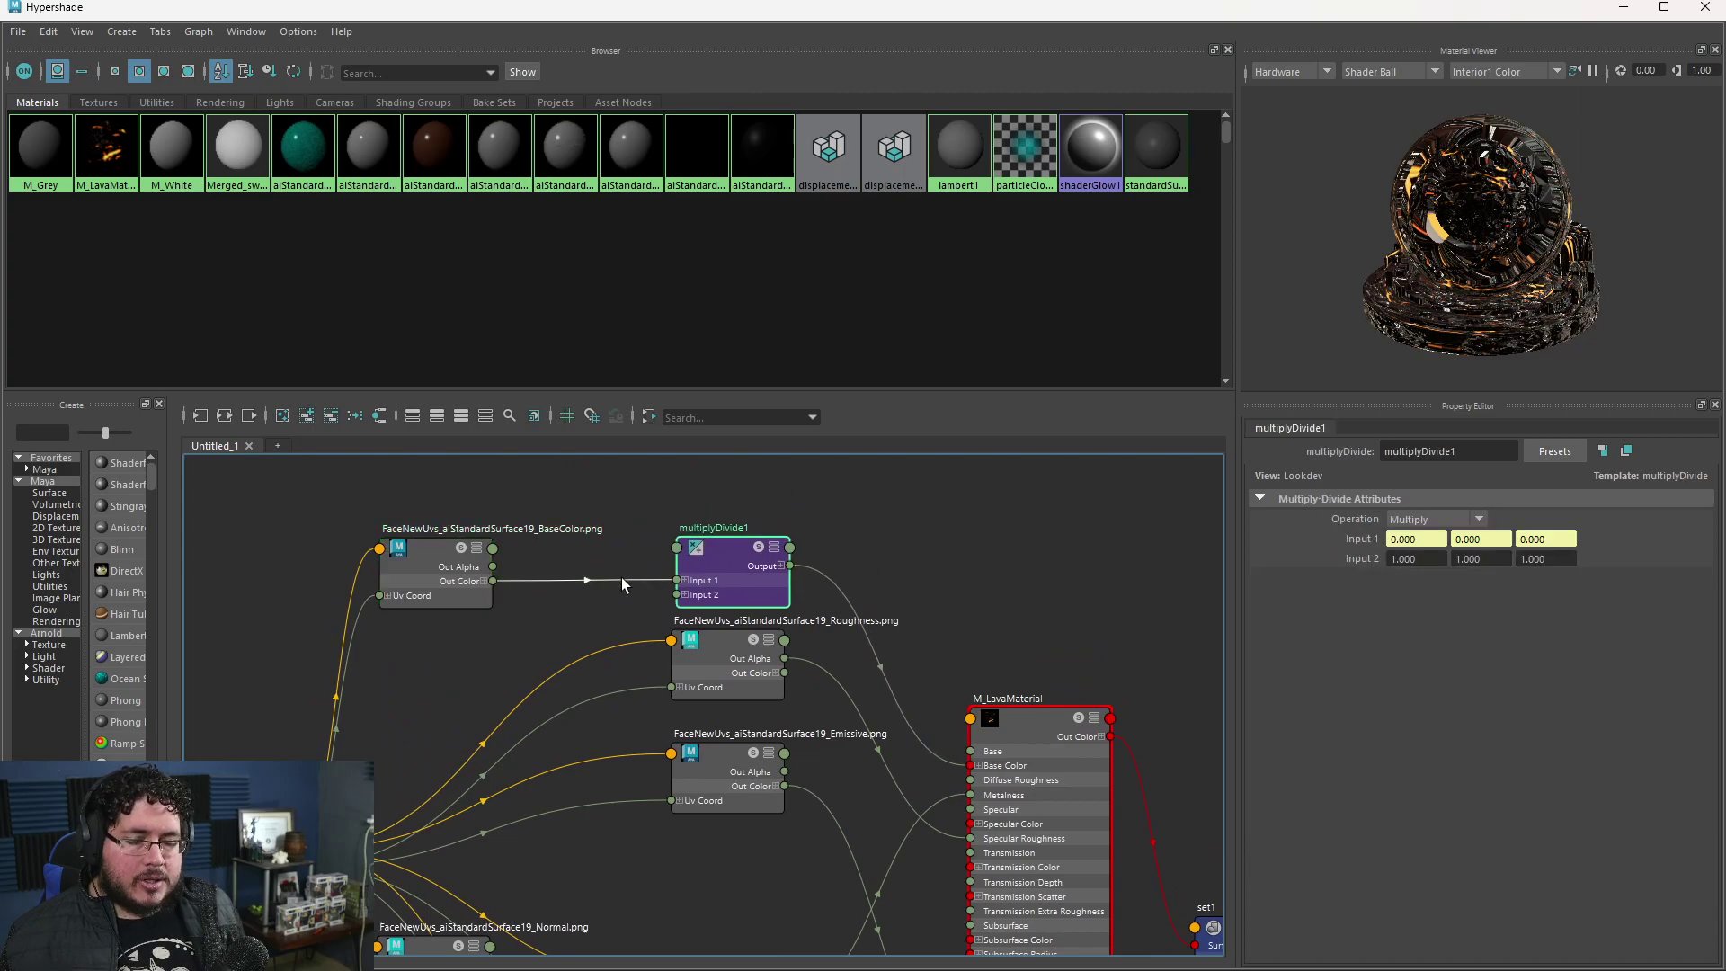
{"action": "left_click", "coordinate": [460, 568]}
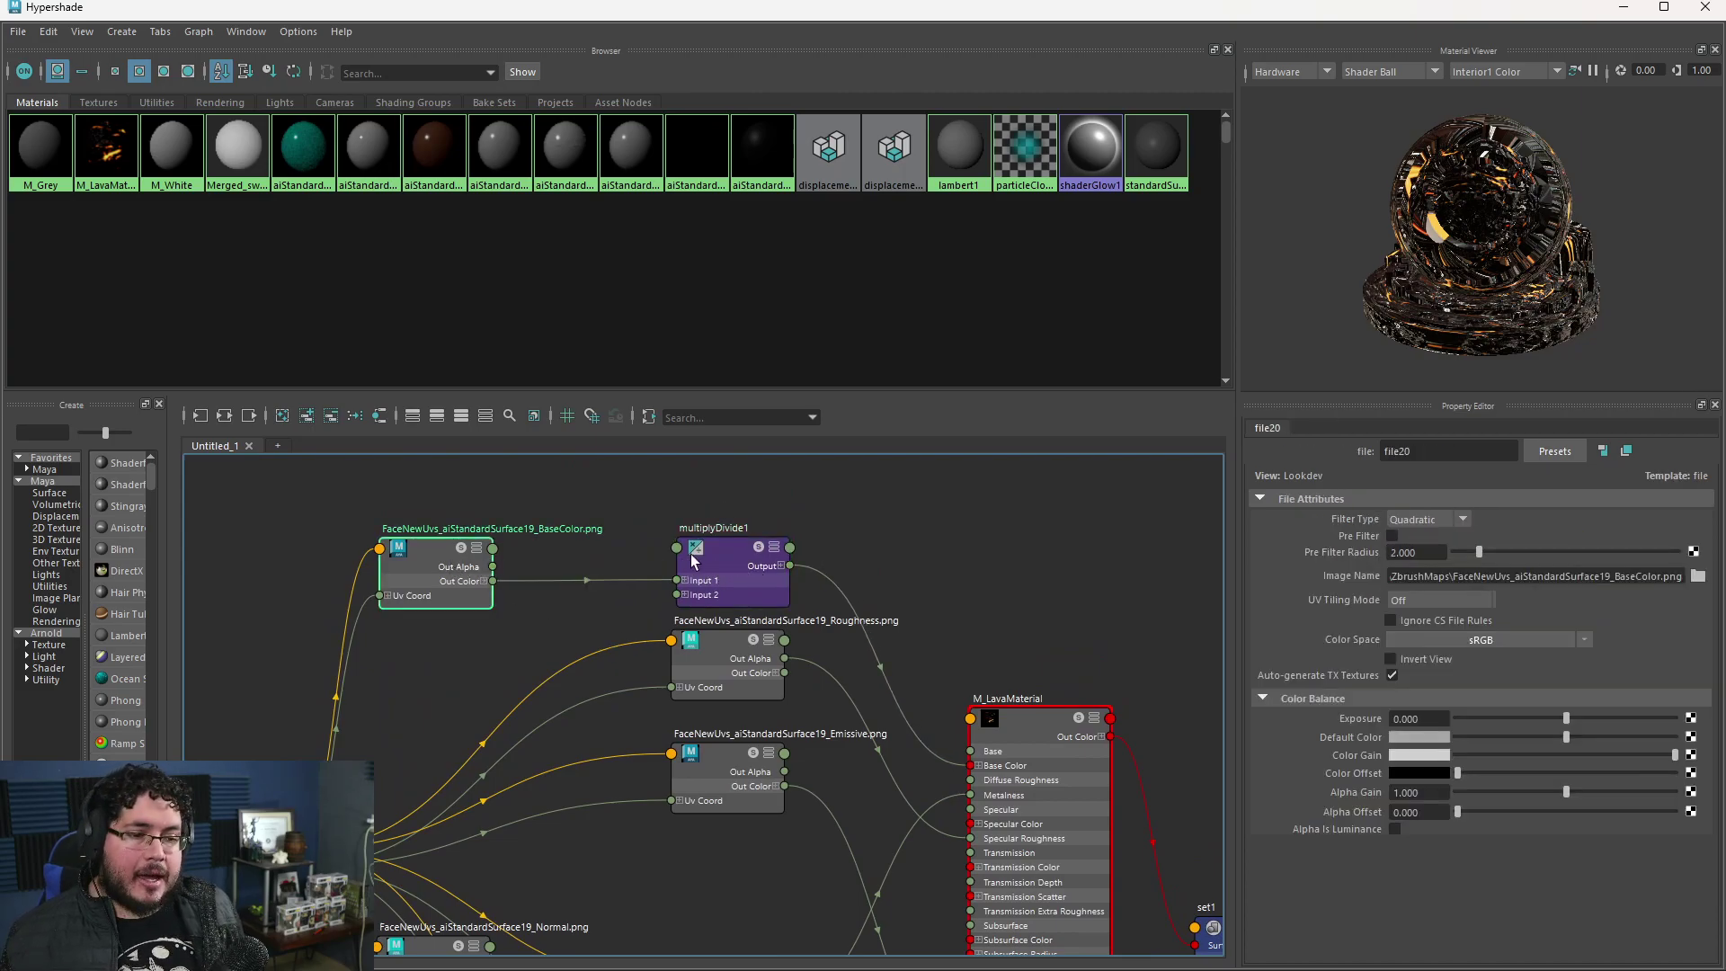
{"action": "left_click_drag", "start_coordinate": [754, 564], "coordinate": [745, 563]}
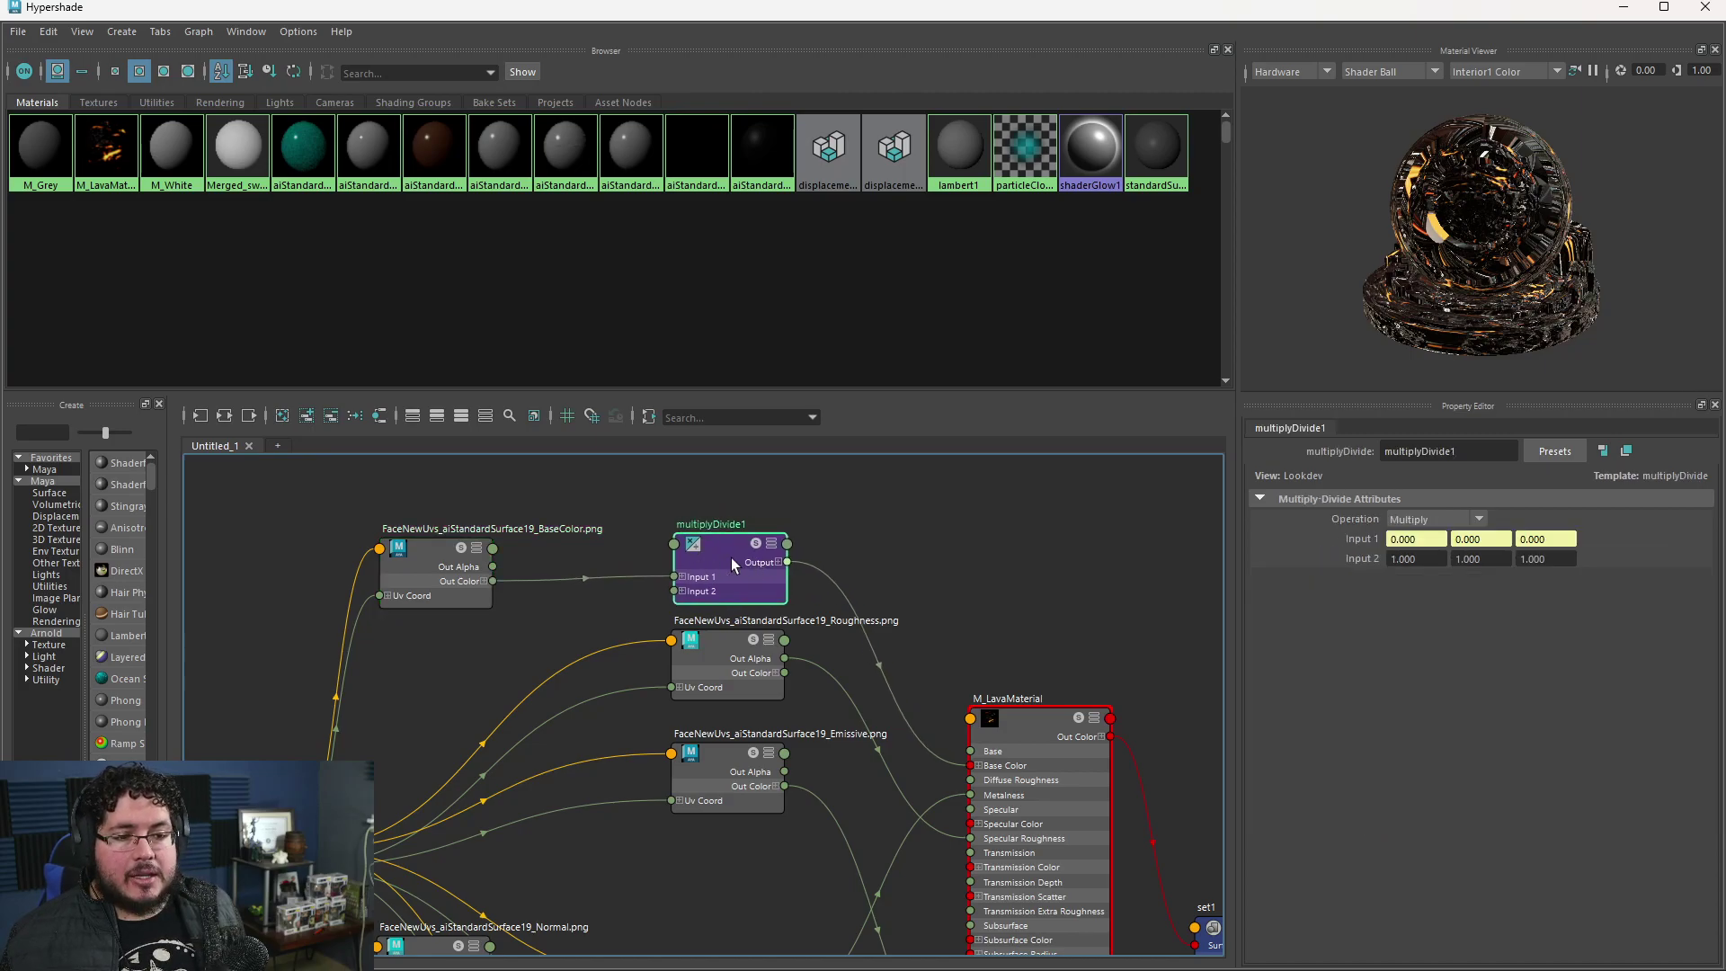
{"action": "scroll", "coordinate": [731, 564], "scroll_direction": "up", "scroll_amount": 2}
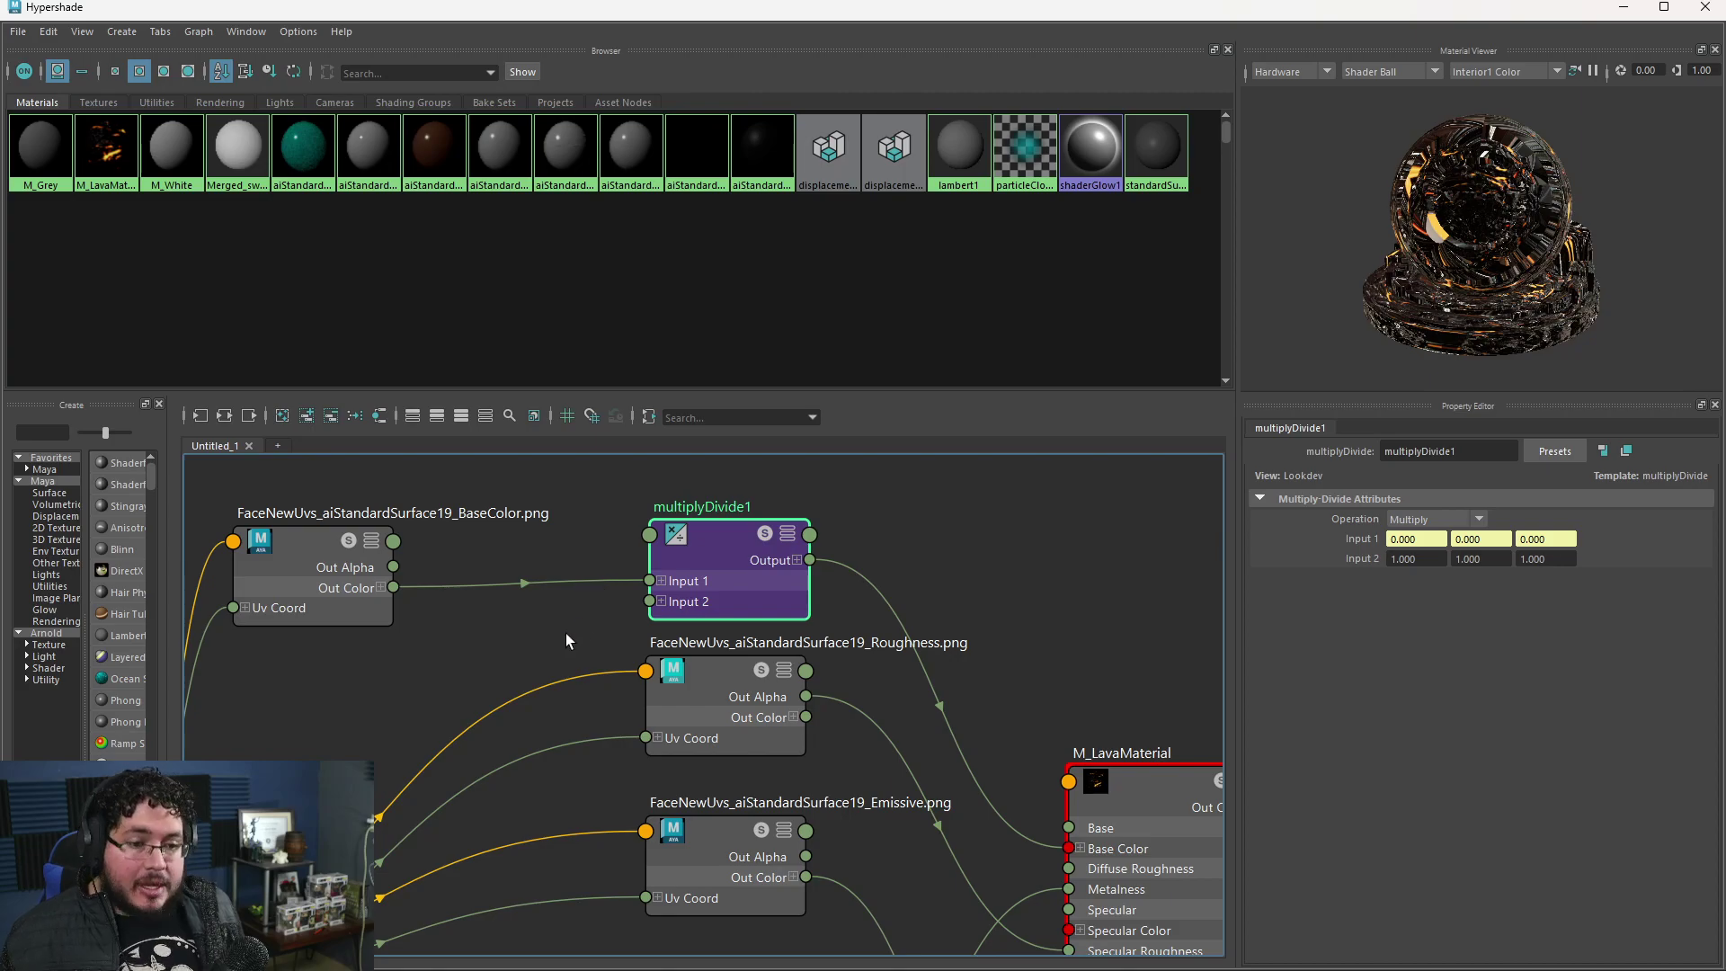
{"action": "middle_click_drag", "start_coordinate": [525, 640], "coordinate": [570, 597], "text": "alt"}
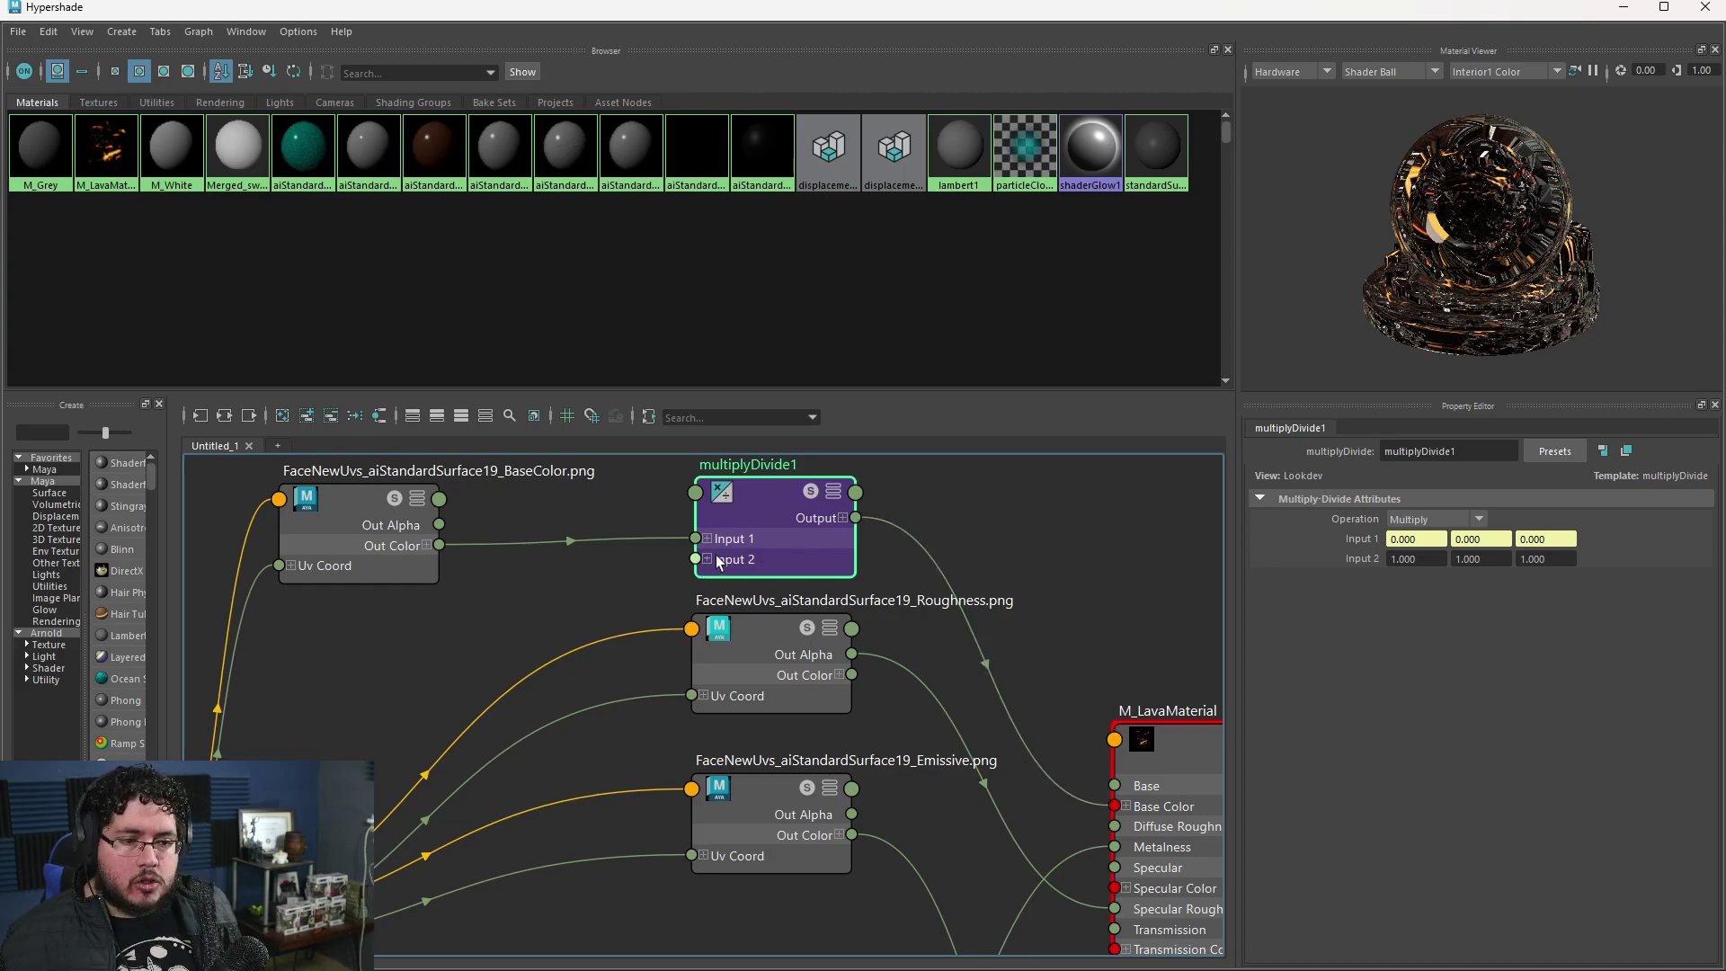
{"action": "scroll", "coordinate": [899, 546], "scroll_direction": "down", "scroll_amount": 3}
{"action": "scroll", "coordinate": [884, 547], "scroll_direction": "up", "scroll_amount": 3}
{"action": "scroll", "coordinate": [885, 546], "scroll_direction": "down", "scroll_amount": 2}
{"action": "left_click_drag", "start_coordinate": [483, 553], "coordinate": [599, 545]}
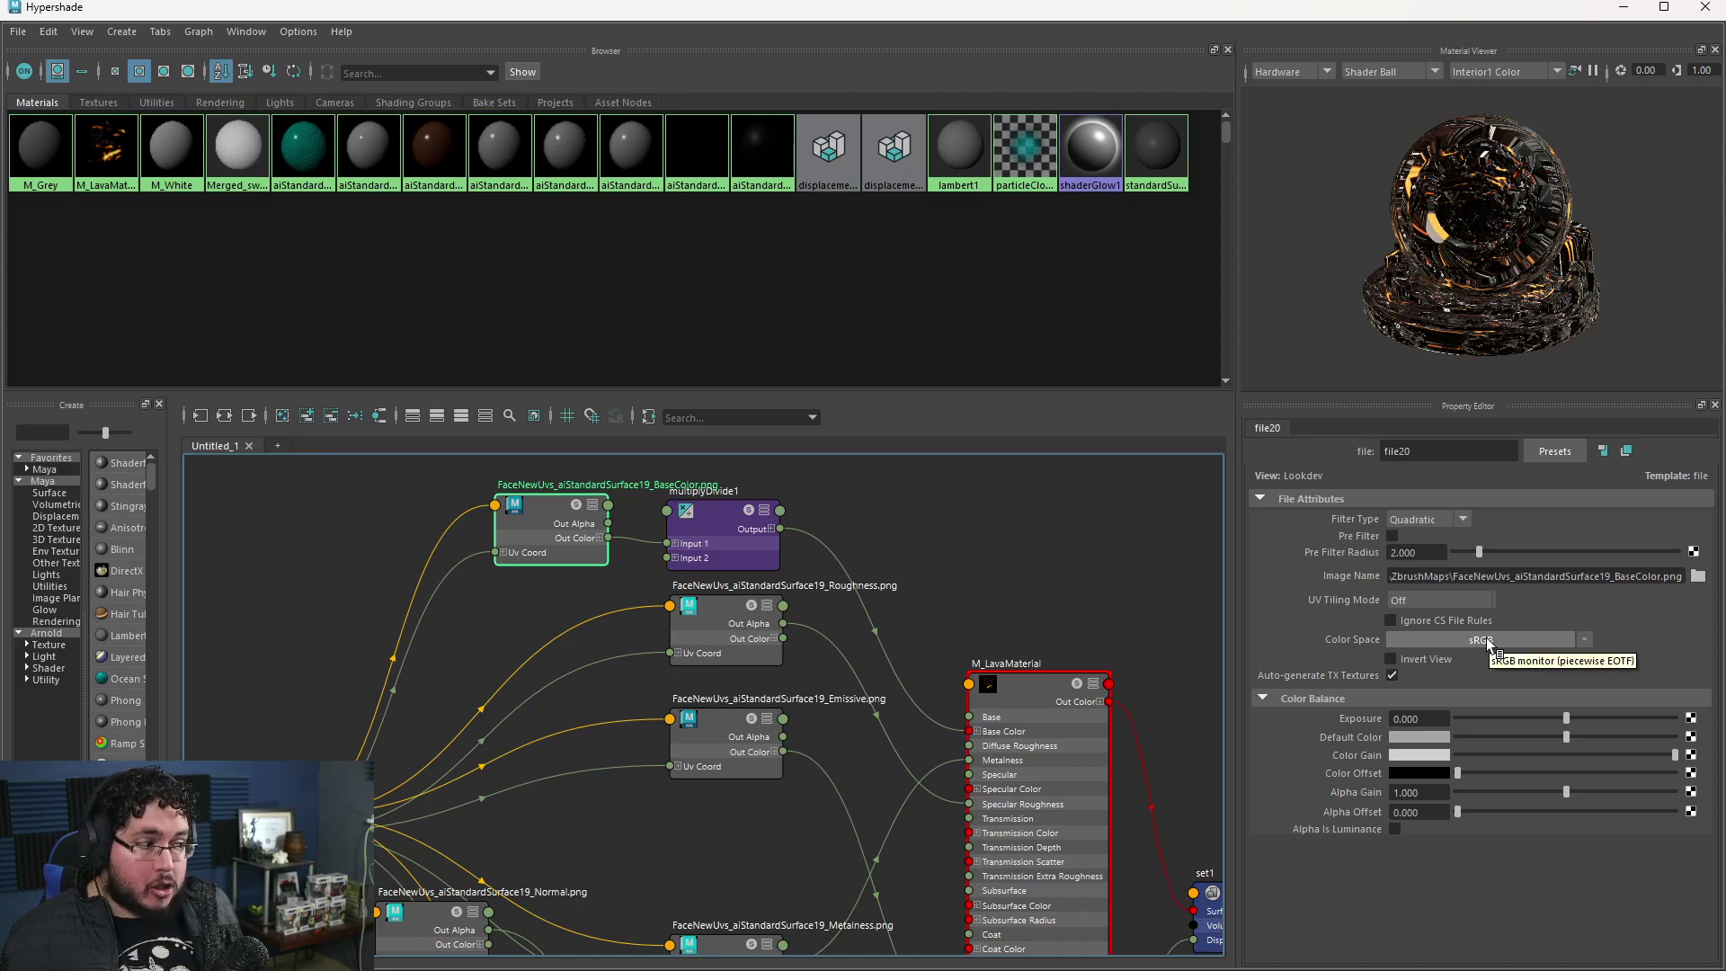
- Move the Metalness texture node up to sit directly below the Emissive node
{"action": "middle_click_drag", "start_coordinate": [988, 590], "coordinate": [974, 552], "text": "alt"}
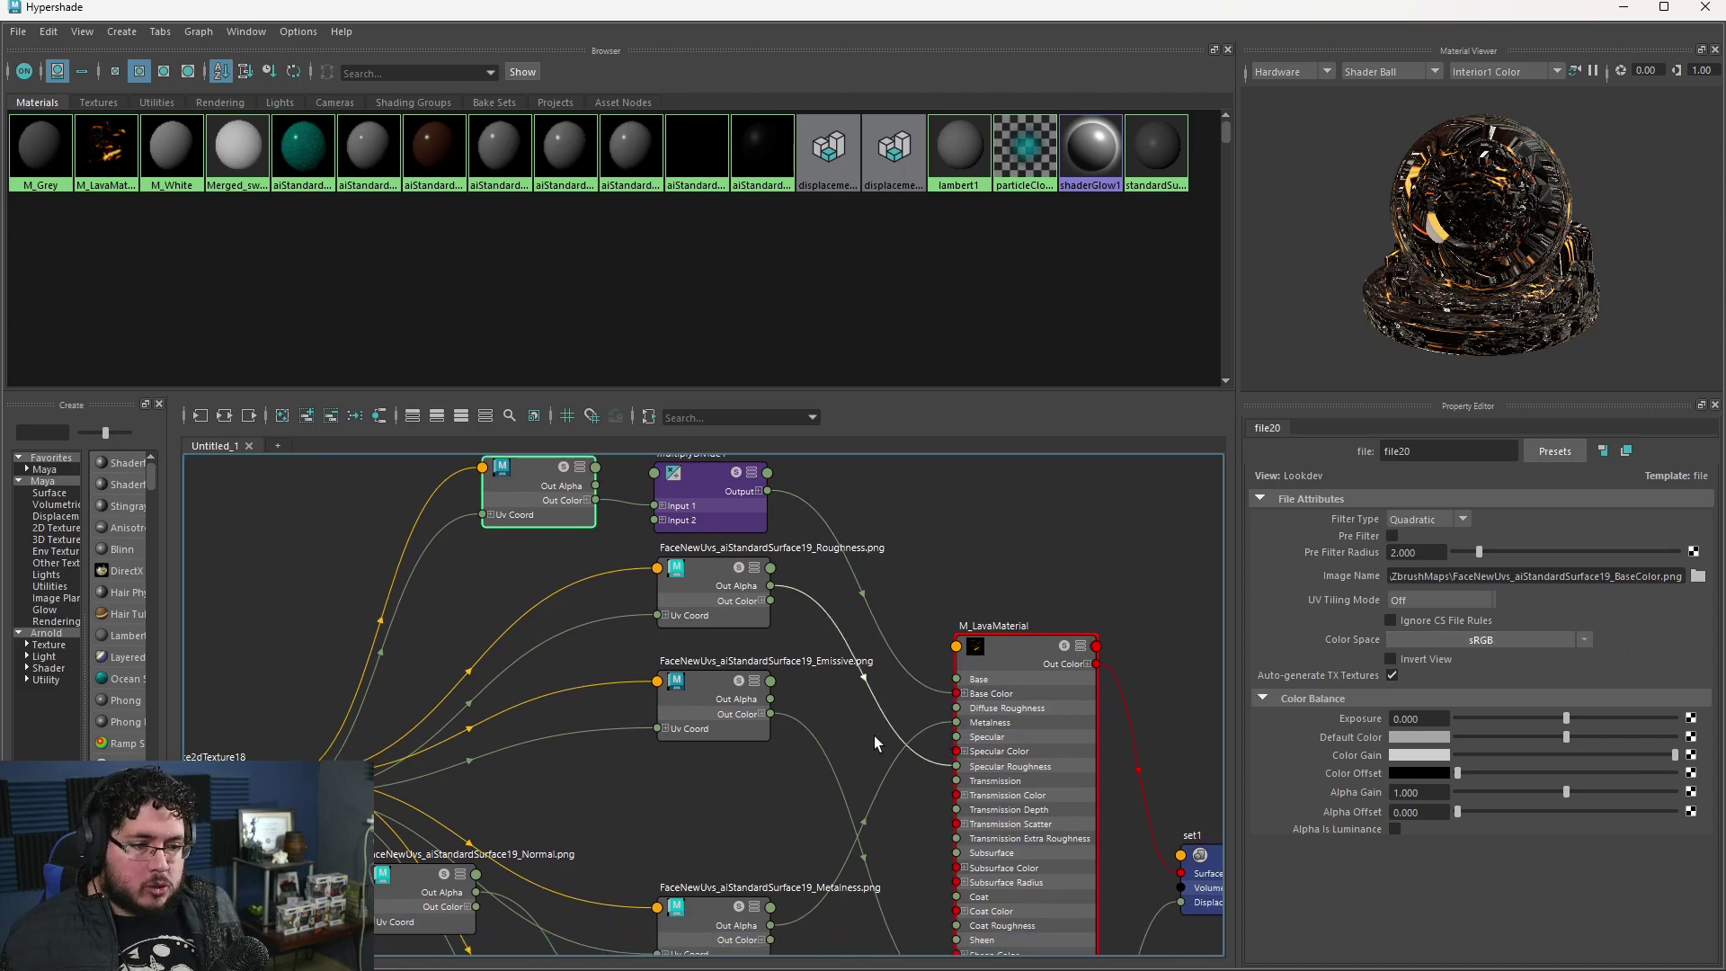
{"action": "left_click_drag", "start_coordinate": [714, 921], "coordinate": [710, 800]}
{"action": "scroll", "coordinate": [710, 800], "scroll_direction": "up", "scroll_amount": 5}
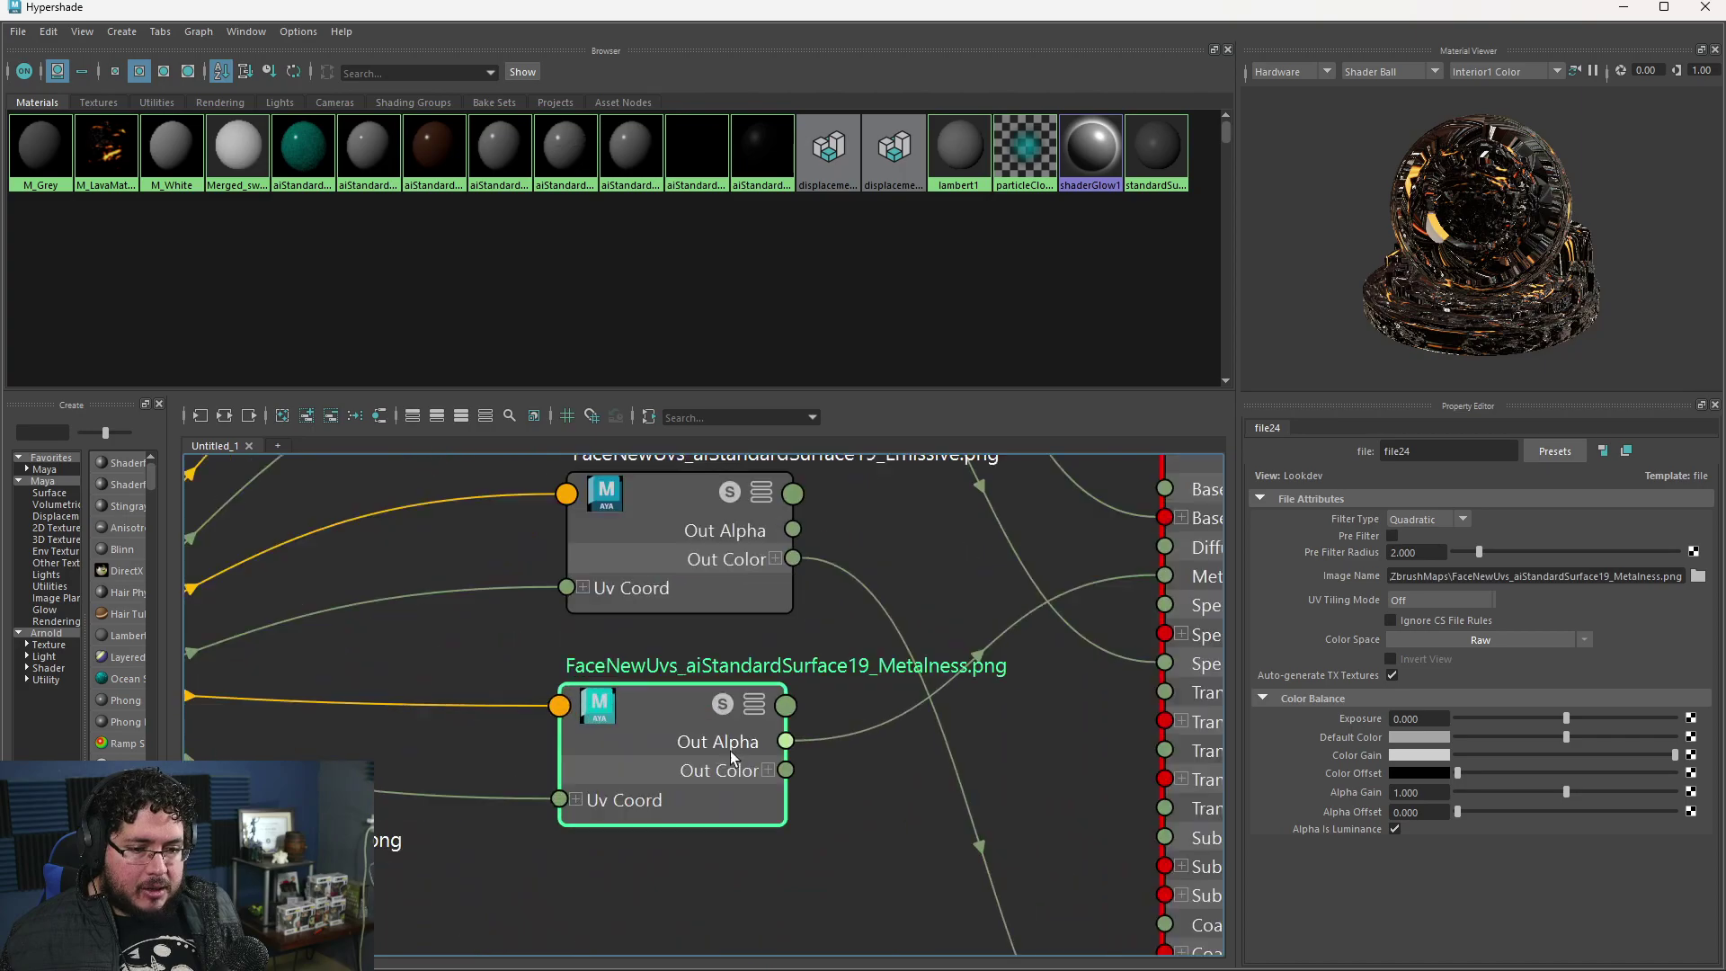
{"action": "left_click_drag", "start_coordinate": [735, 740], "coordinate": [706, 730]}
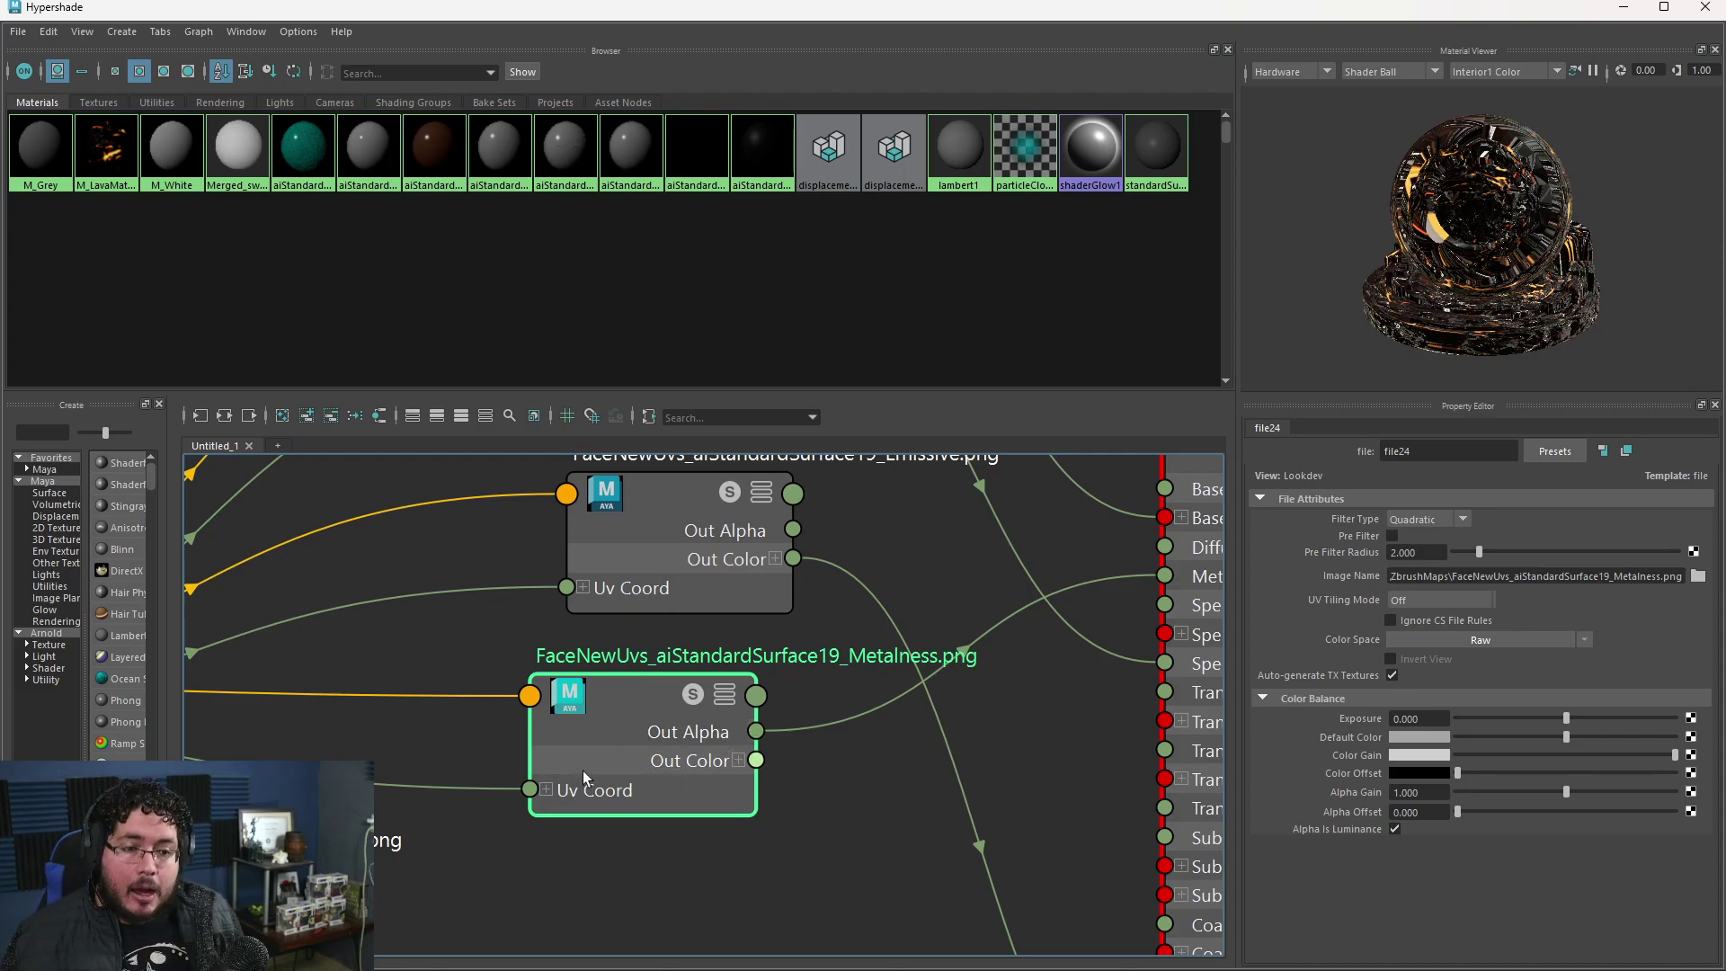
{"action": "left_click_drag", "start_coordinate": [632, 739], "coordinate": [653, 737]}
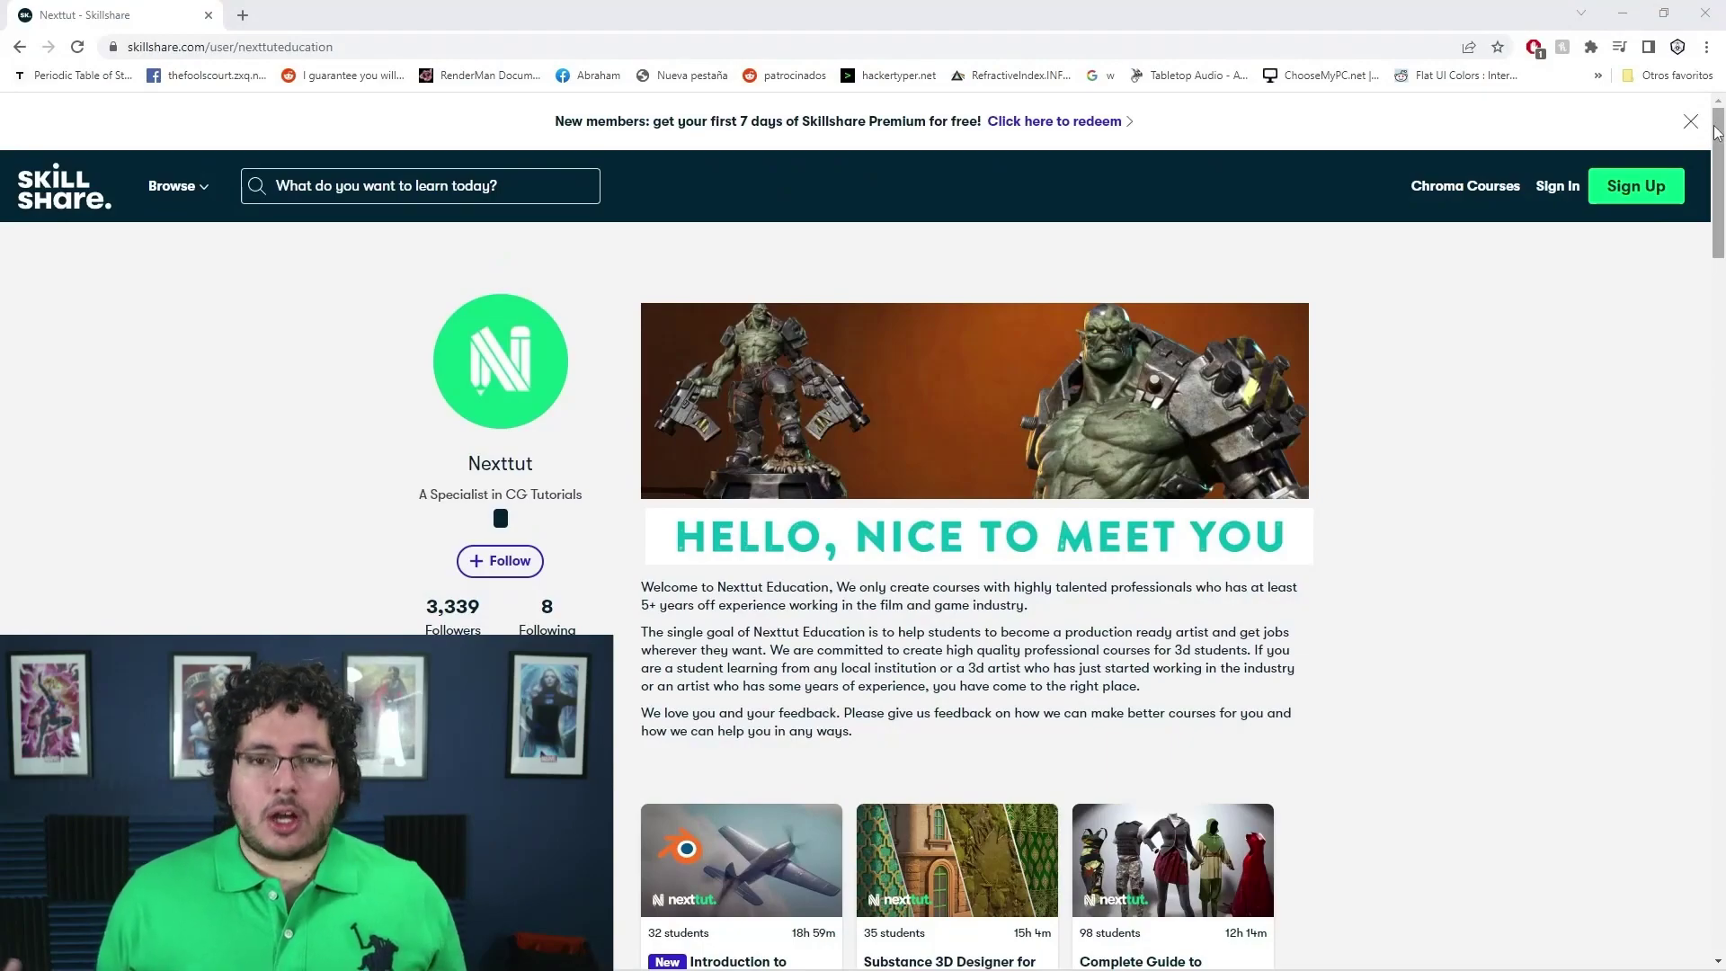
{"action": "scroll", "coordinate": [1715, 132], "scroll_direction": "down", "scroll_amount": 2}
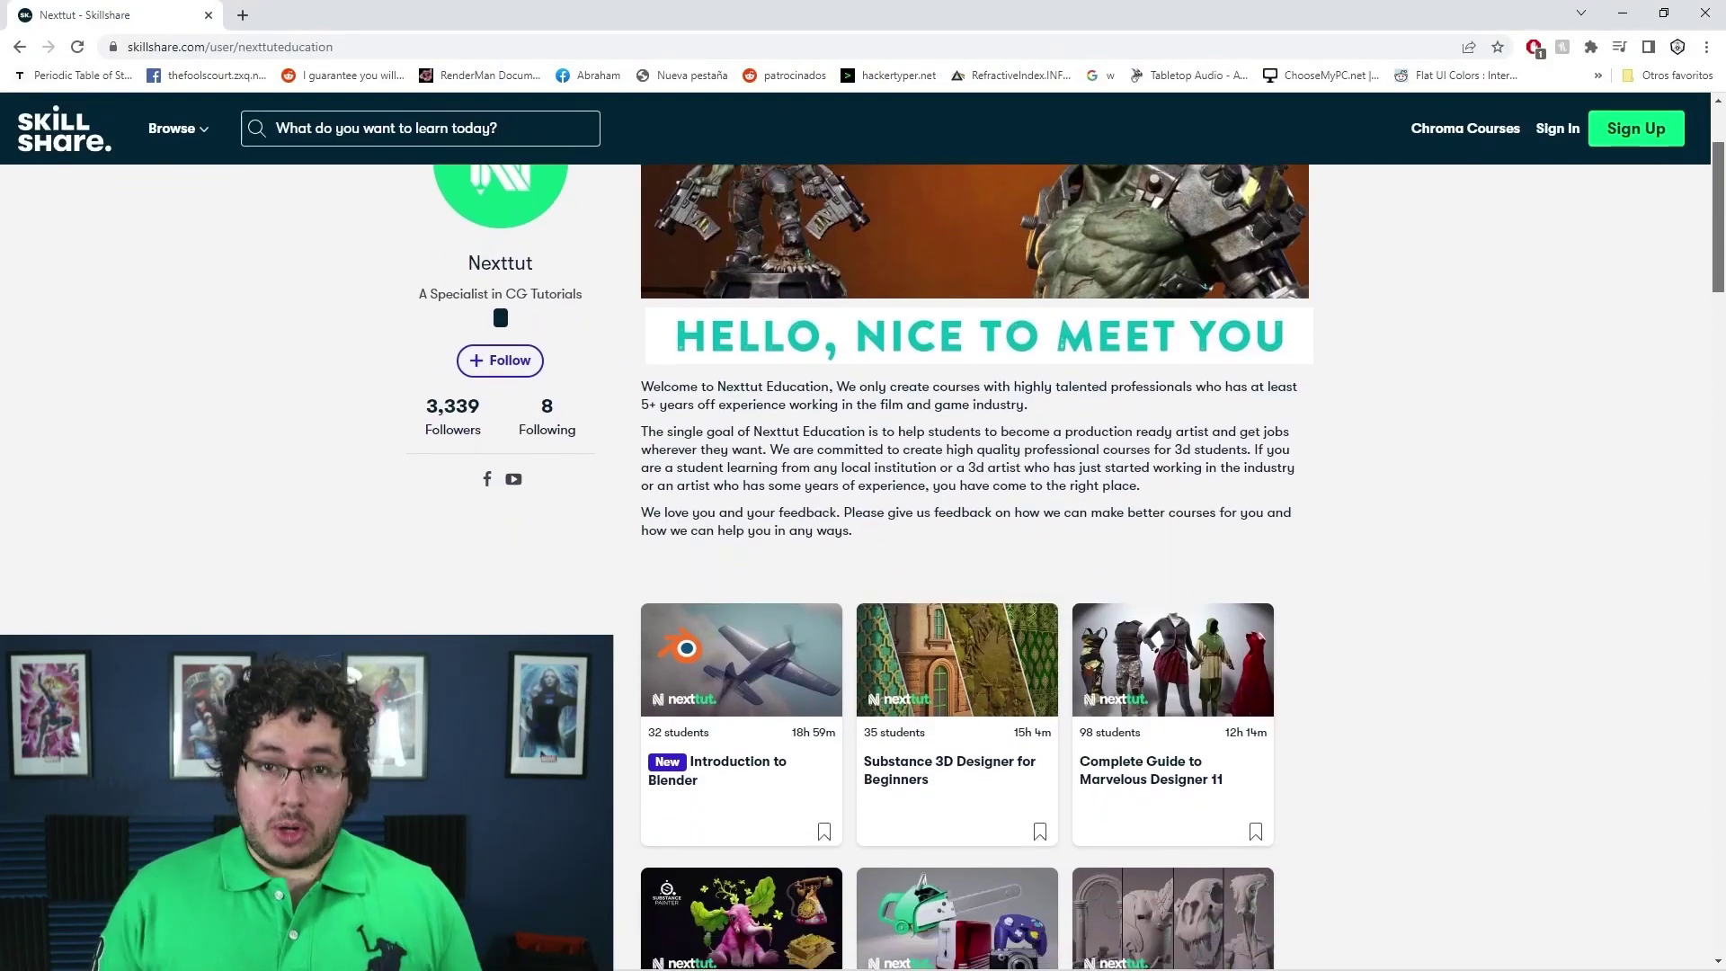
{"action": "scroll", "coordinate": [976, 558], "scroll_direction": "down", "scroll_amount": 3}
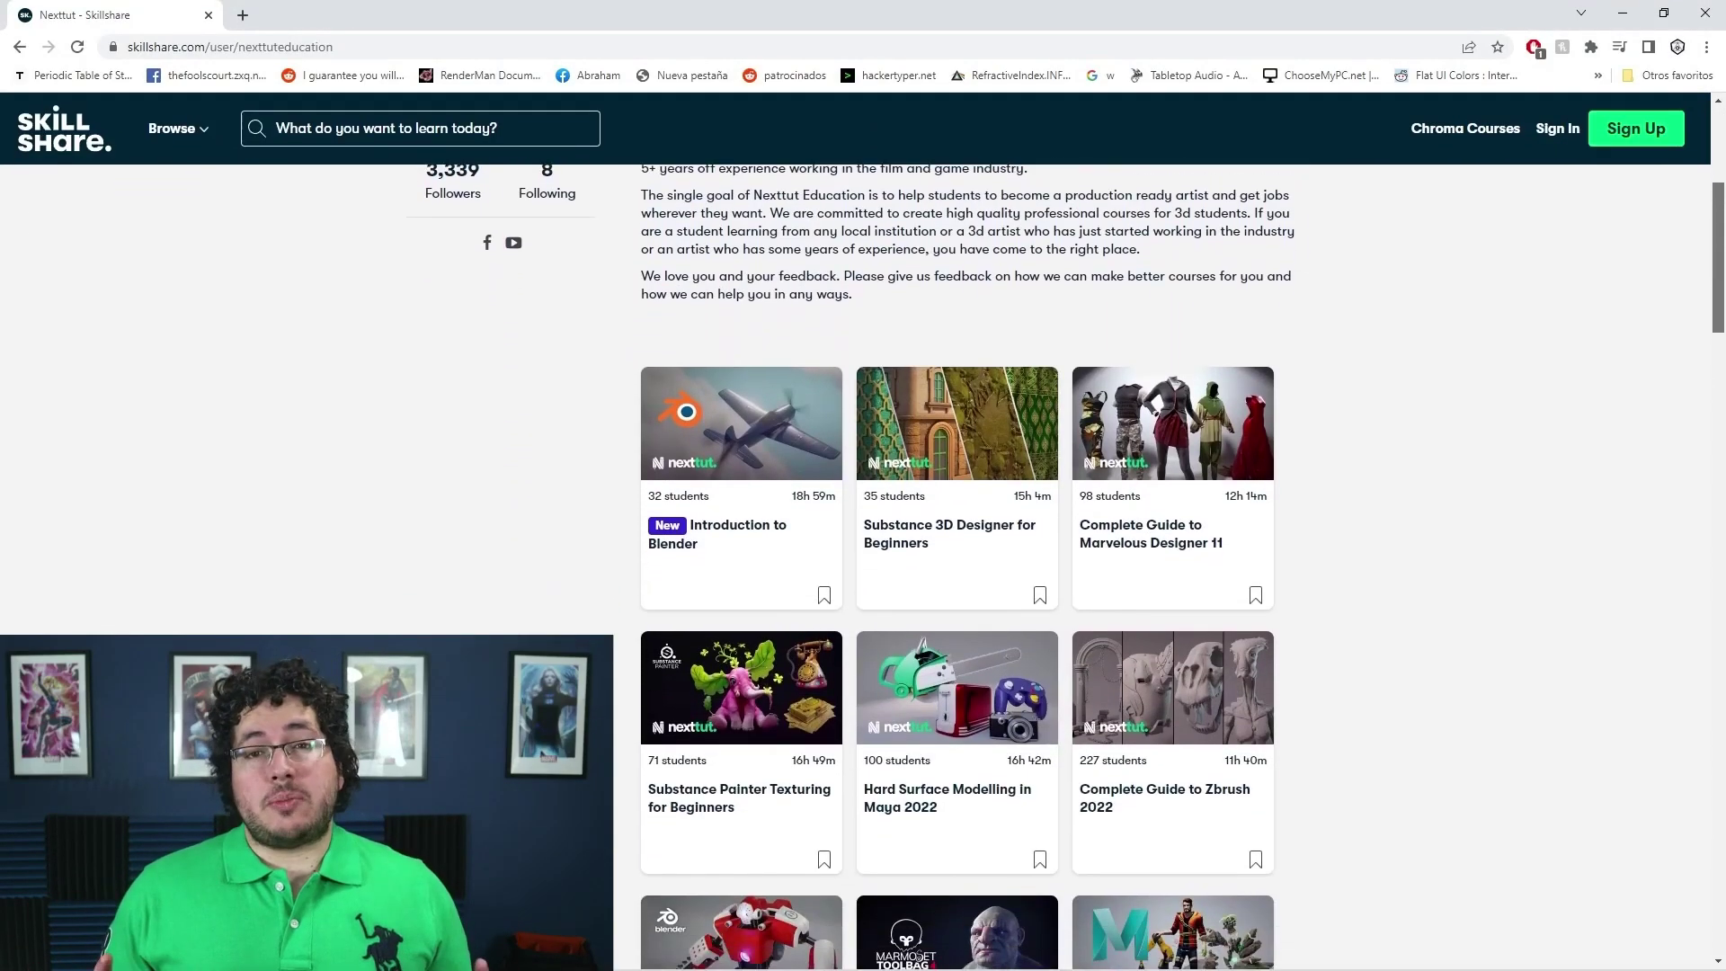
{"action": "scroll", "coordinate": [975, 558], "scroll_direction": "down", "scroll_amount": 3}
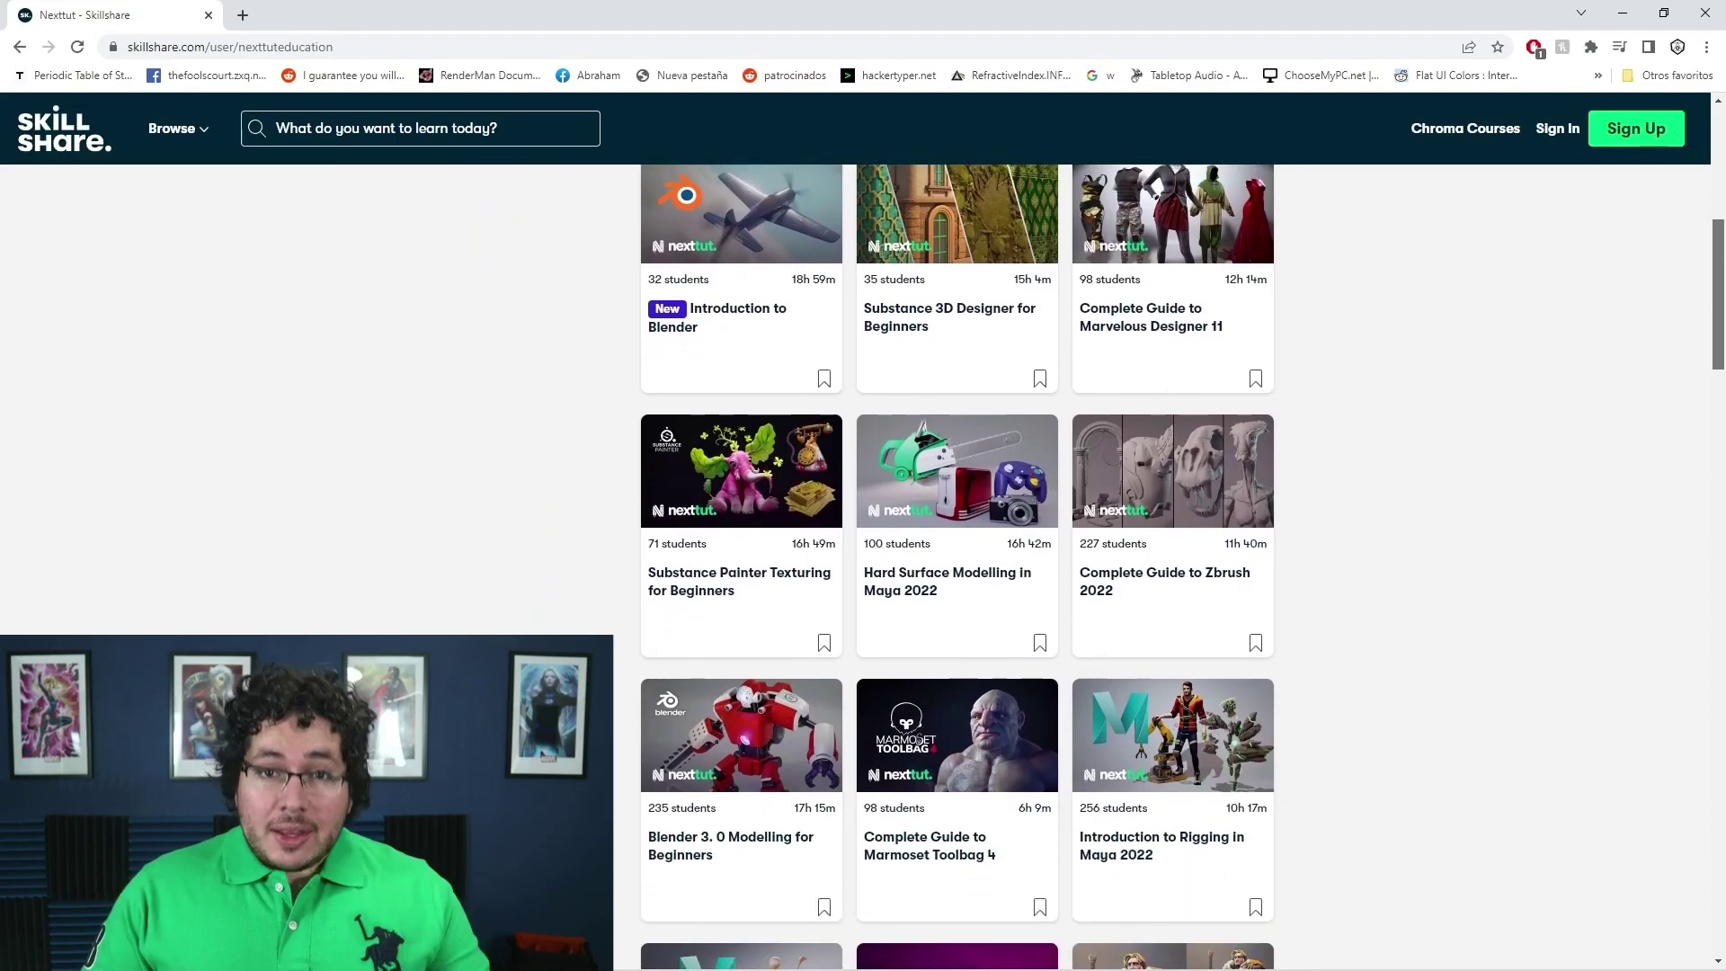
{"action": "scroll", "coordinate": [1719, 302], "scroll_direction": "down", "scroll_amount": 2}
{"action": "left_click_drag", "start_coordinate": [1719, 302], "coordinate": [1670, 511]}
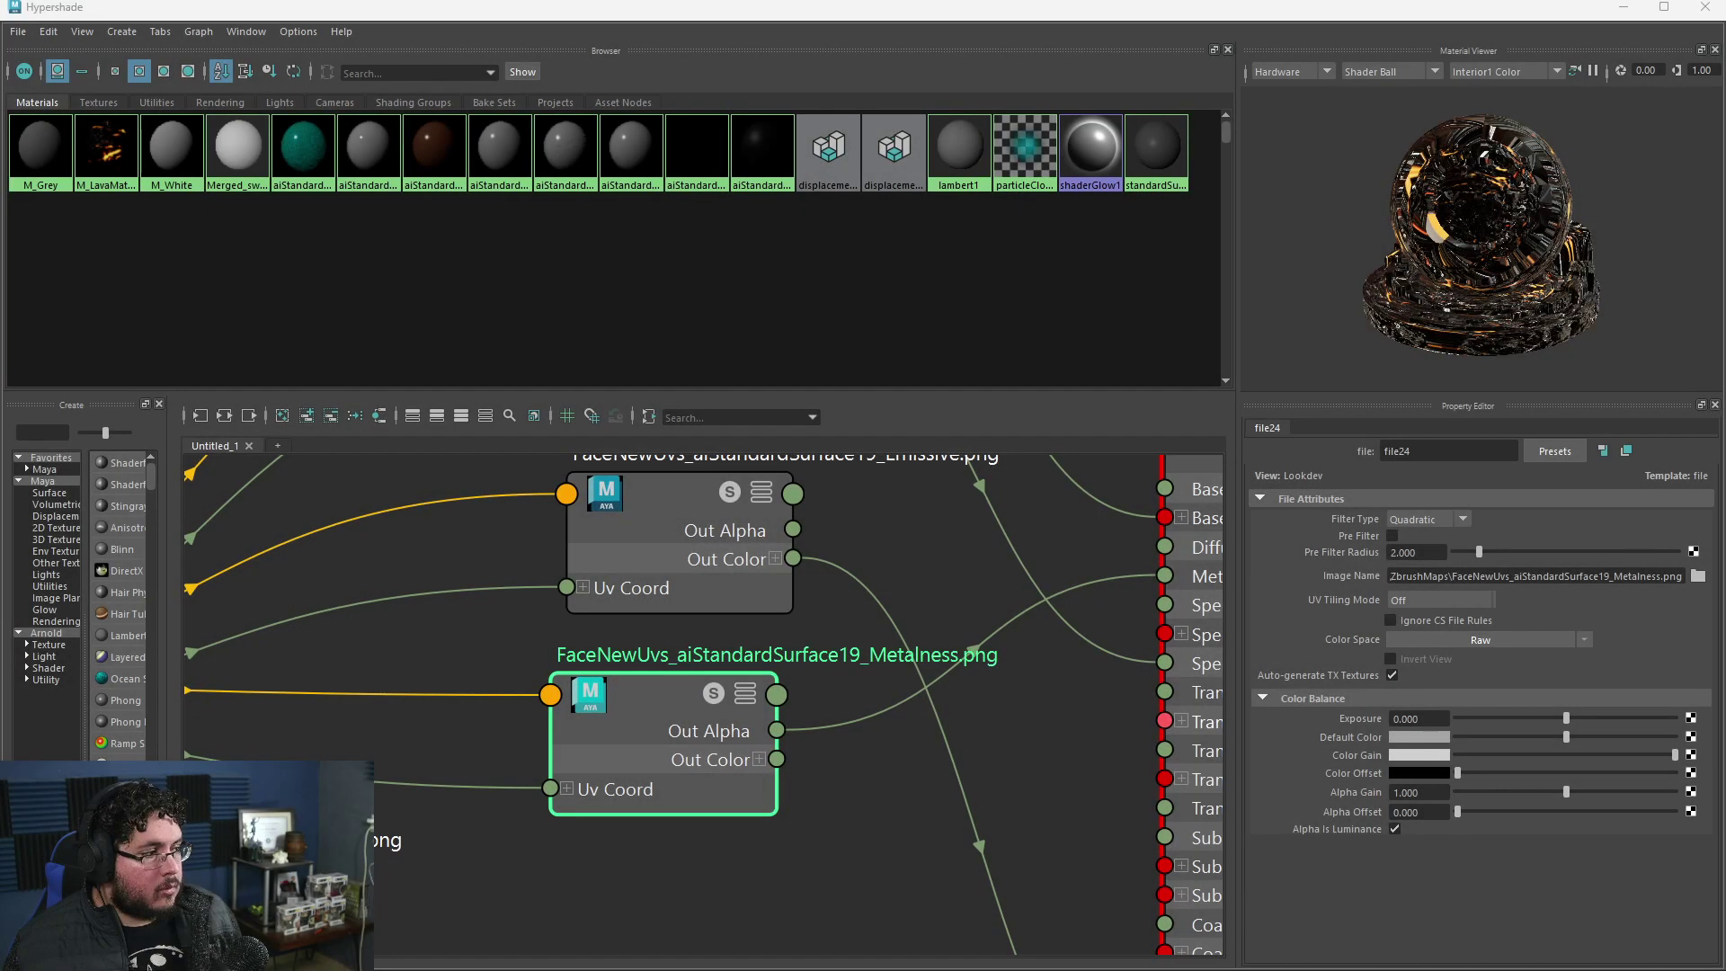
- Frame the upper texture nodes and check the Roughness map's Raw color space
{"action": "scroll", "coordinate": [769, 649], "scroll_direction": "down", "scroll_amount": 5}
{"action": "scroll", "coordinate": [593, 681], "scroll_direction": "up", "scroll_amount": 5}
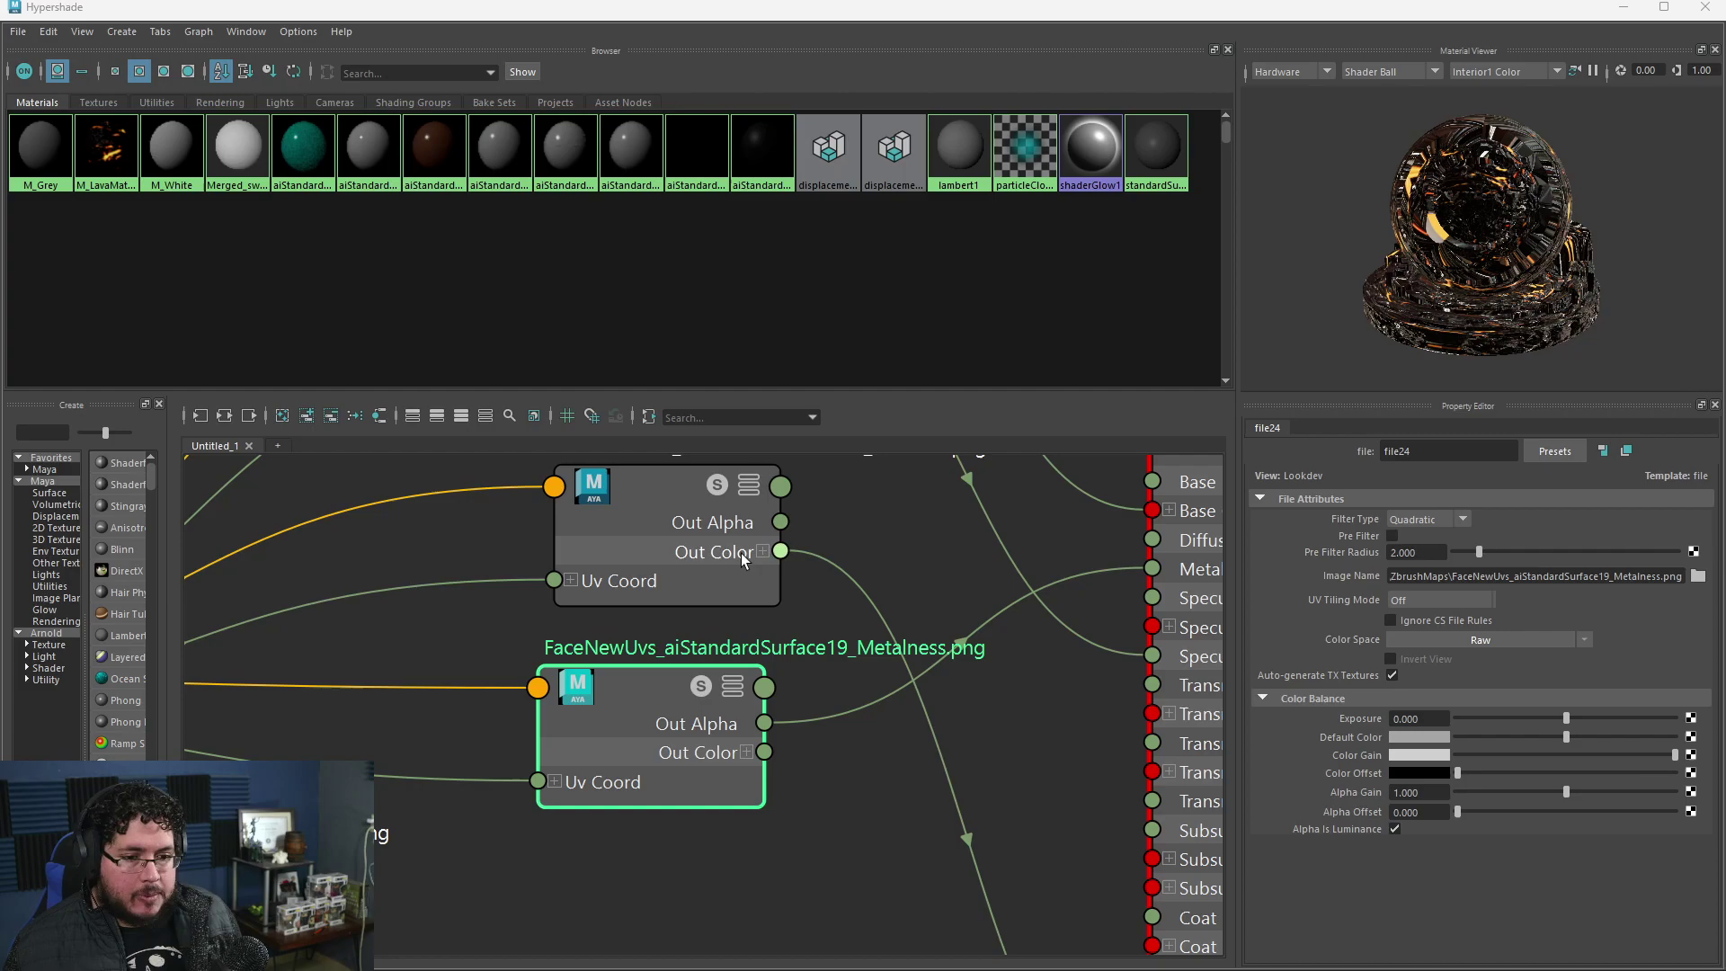
{"action": "scroll", "coordinate": [898, 684], "scroll_direction": "down", "scroll_amount": 2}
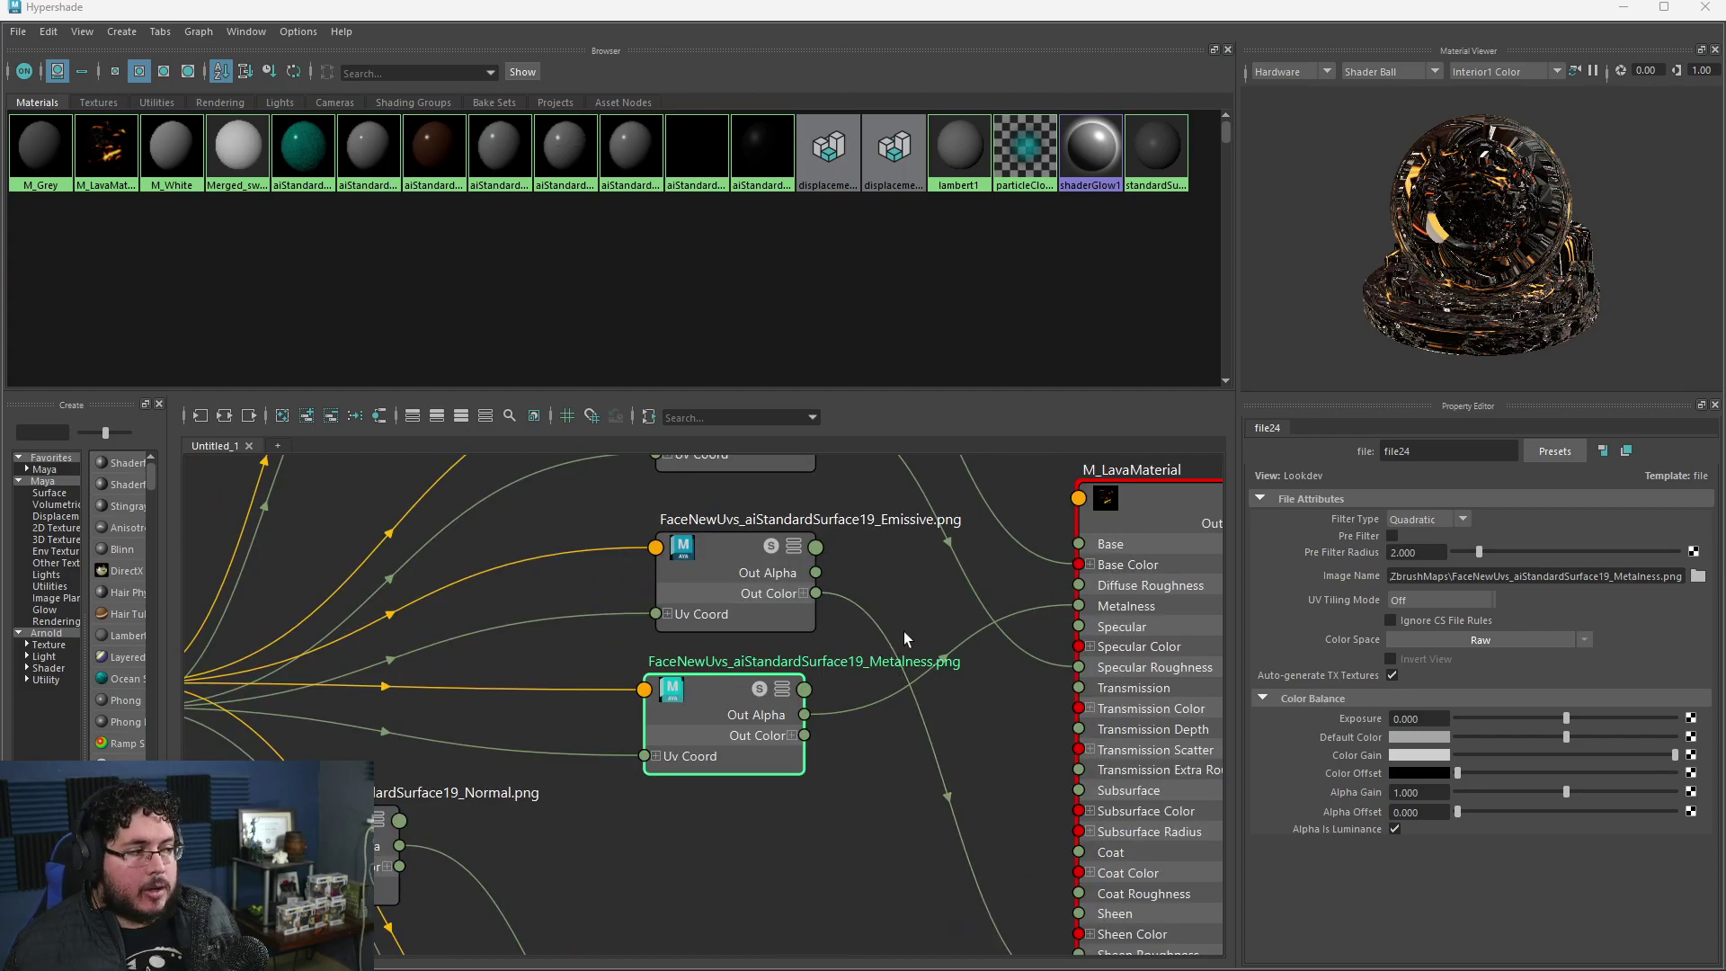
{"action": "middle_click_drag", "start_coordinate": [906, 608], "coordinate": [924, 612]}
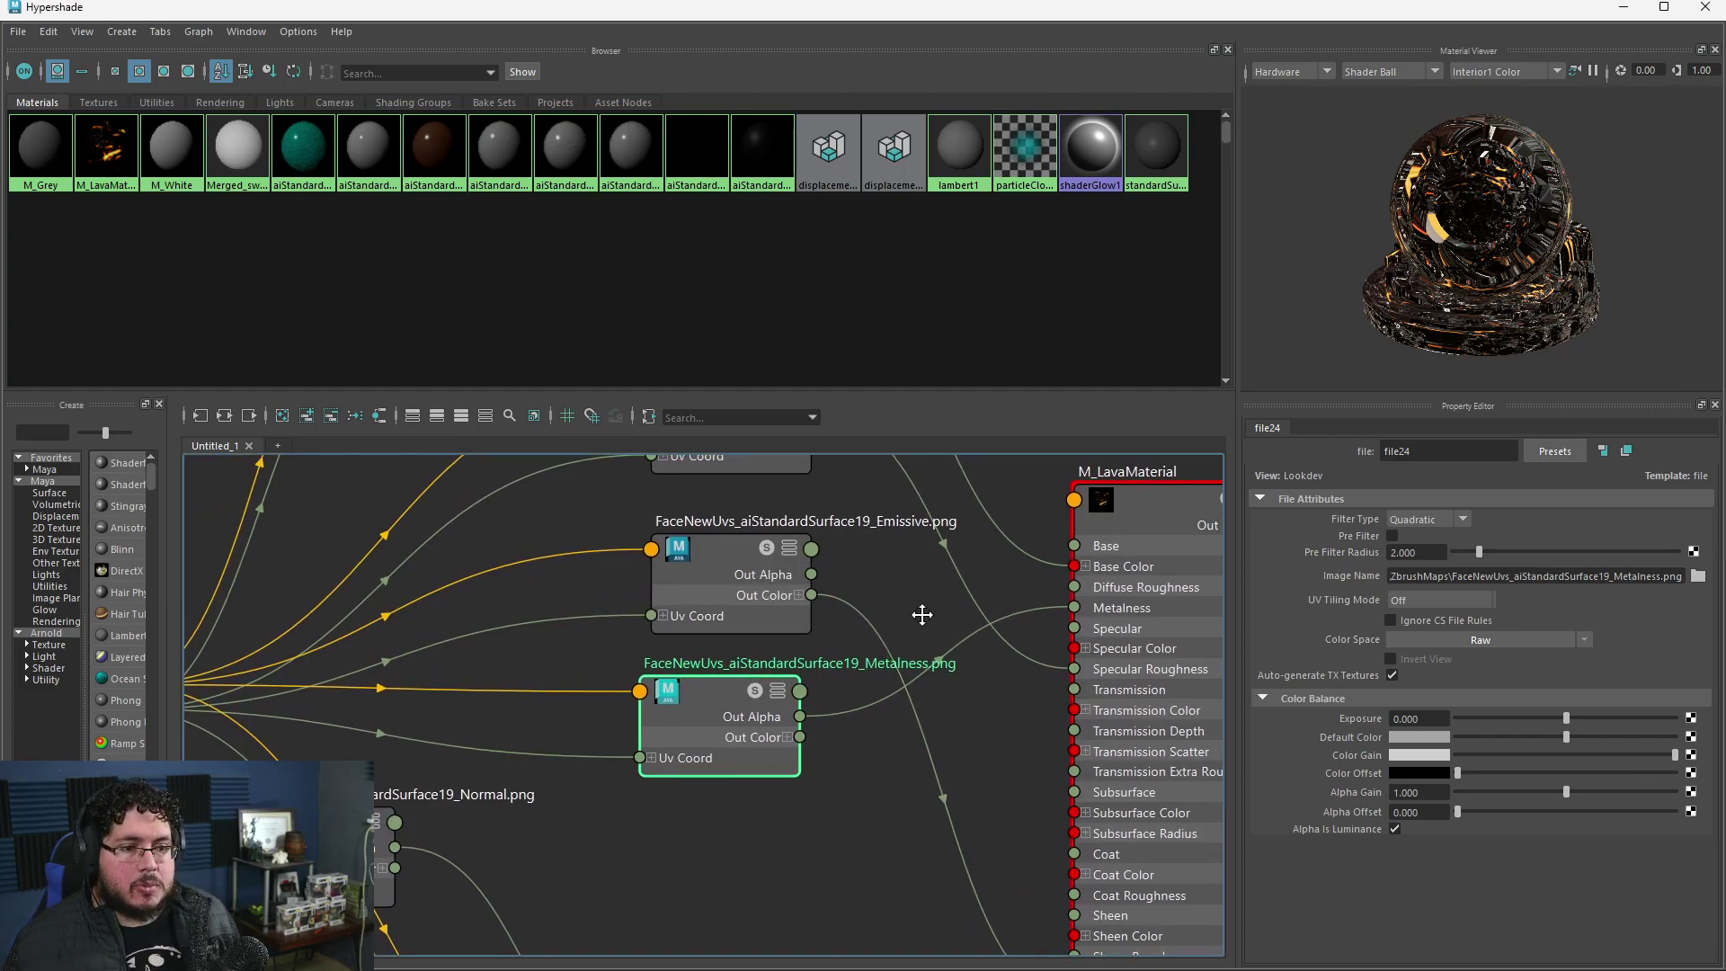
{"action": "scroll", "coordinate": [924, 612], "scroll_direction": "down", "scroll_amount": 3}
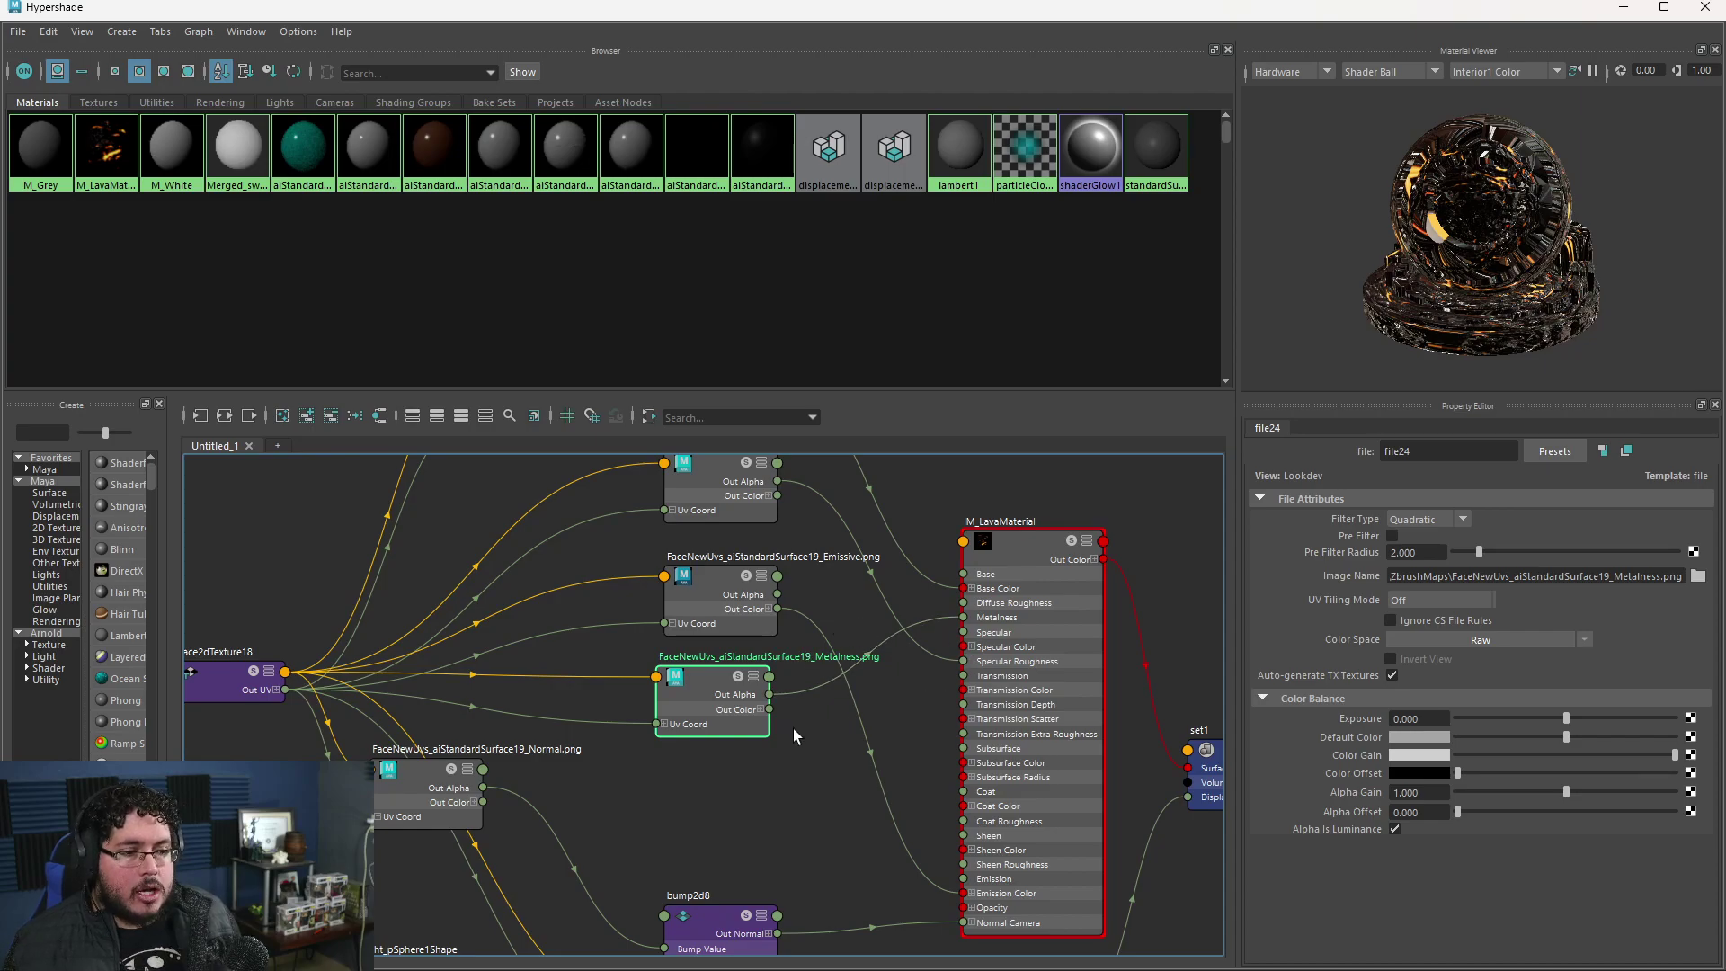
{"action": "middle_click_drag", "start_coordinate": [751, 598], "coordinate": [756, 669], "text": "alt"}
{"action": "left_click", "coordinate": [724, 559]}
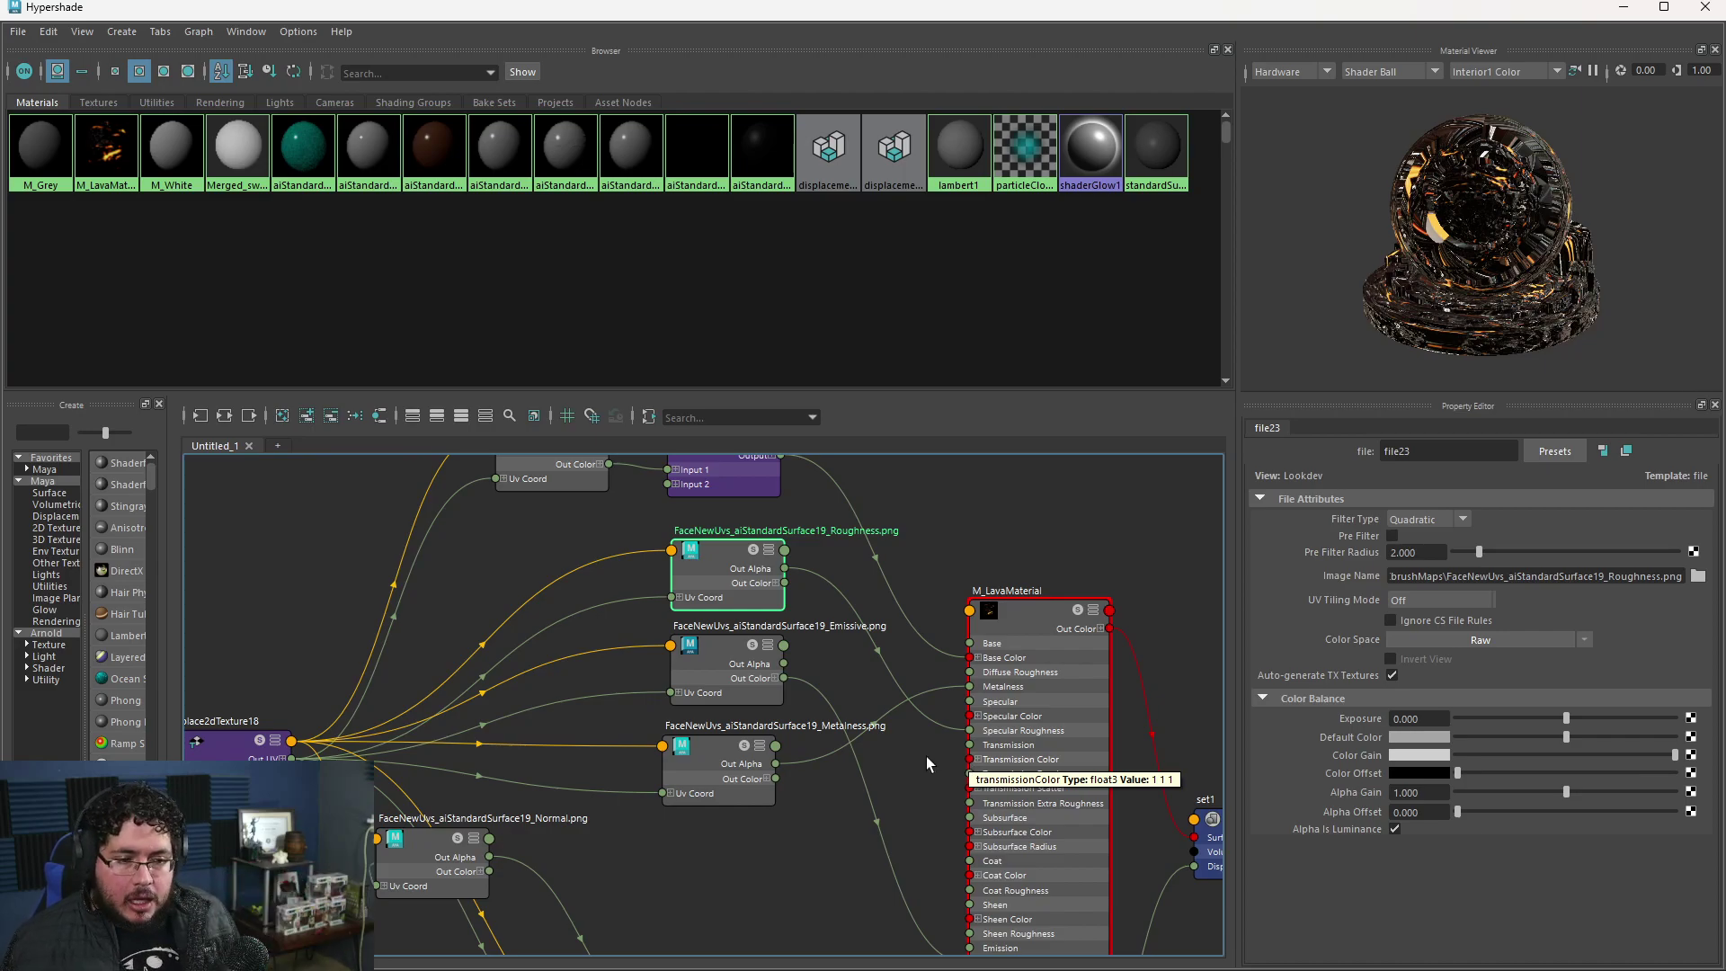
- Confirm the Emissive map stays sRGB and move the Normal node lower right
{"action": "middle_click_drag", "start_coordinate": [913, 711], "coordinate": [864, 642], "text": "alt"}
{"action": "left_click", "coordinate": [688, 595]}
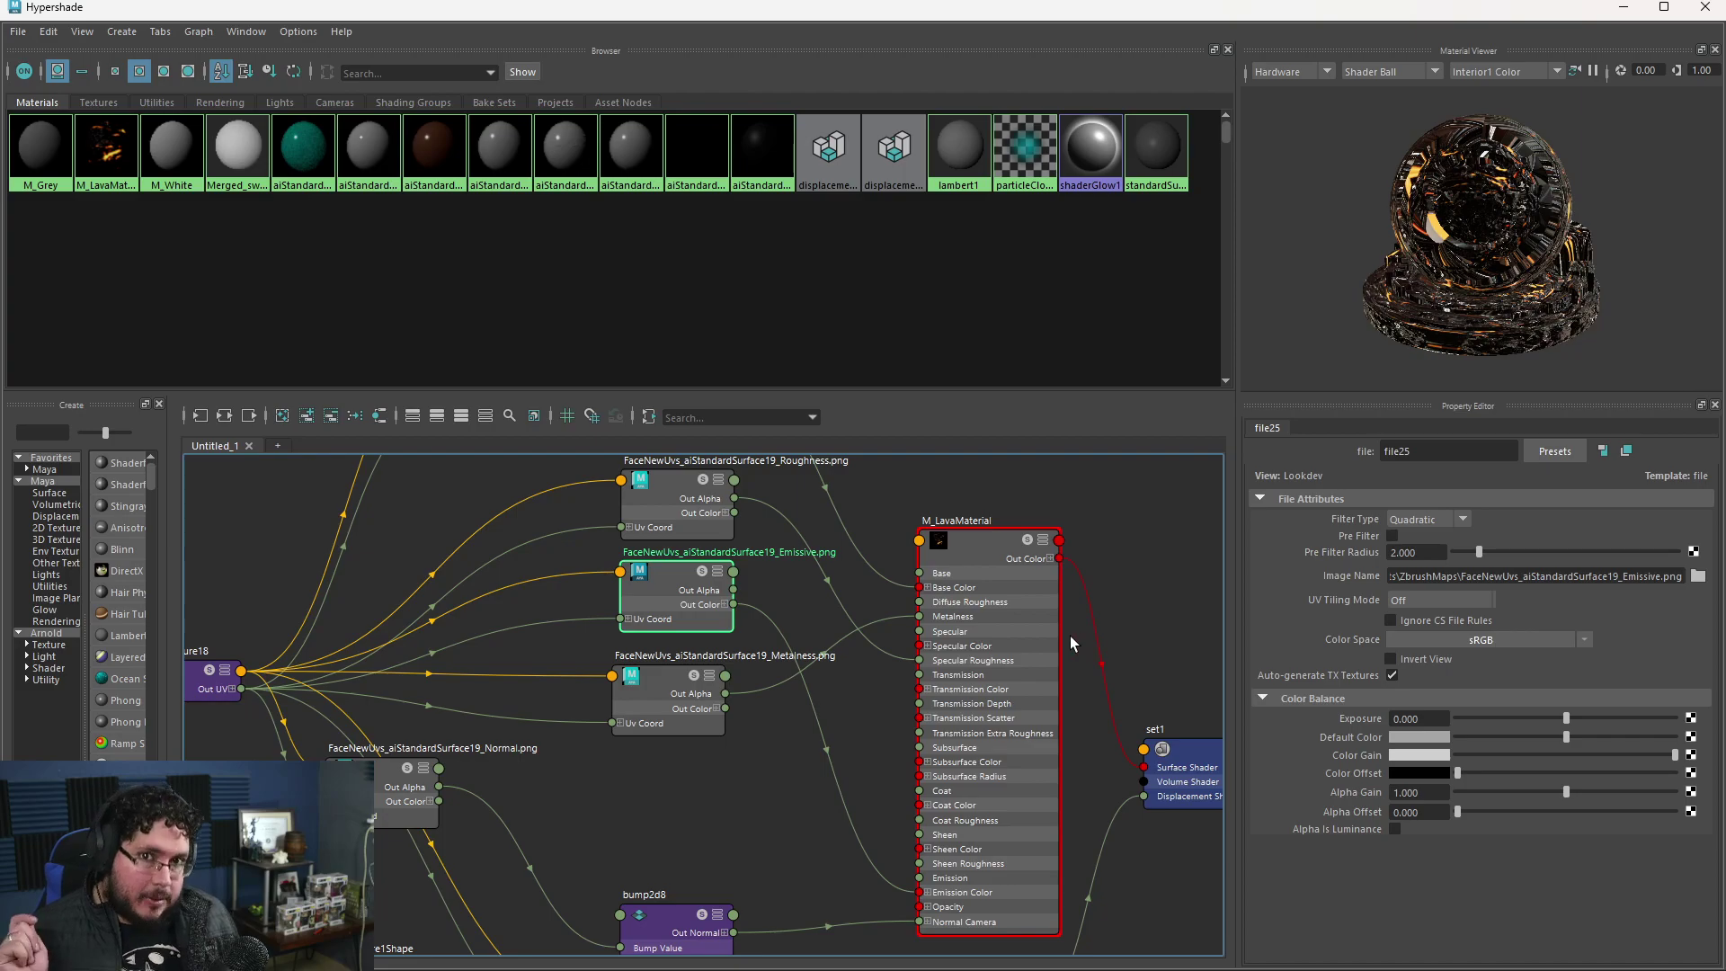
{"action": "middle_click_drag", "start_coordinate": [699, 789], "coordinate": [705, 663], "text": "alt"}
{"action": "left_click_drag", "start_coordinate": [392, 677], "coordinate": [529, 682]}
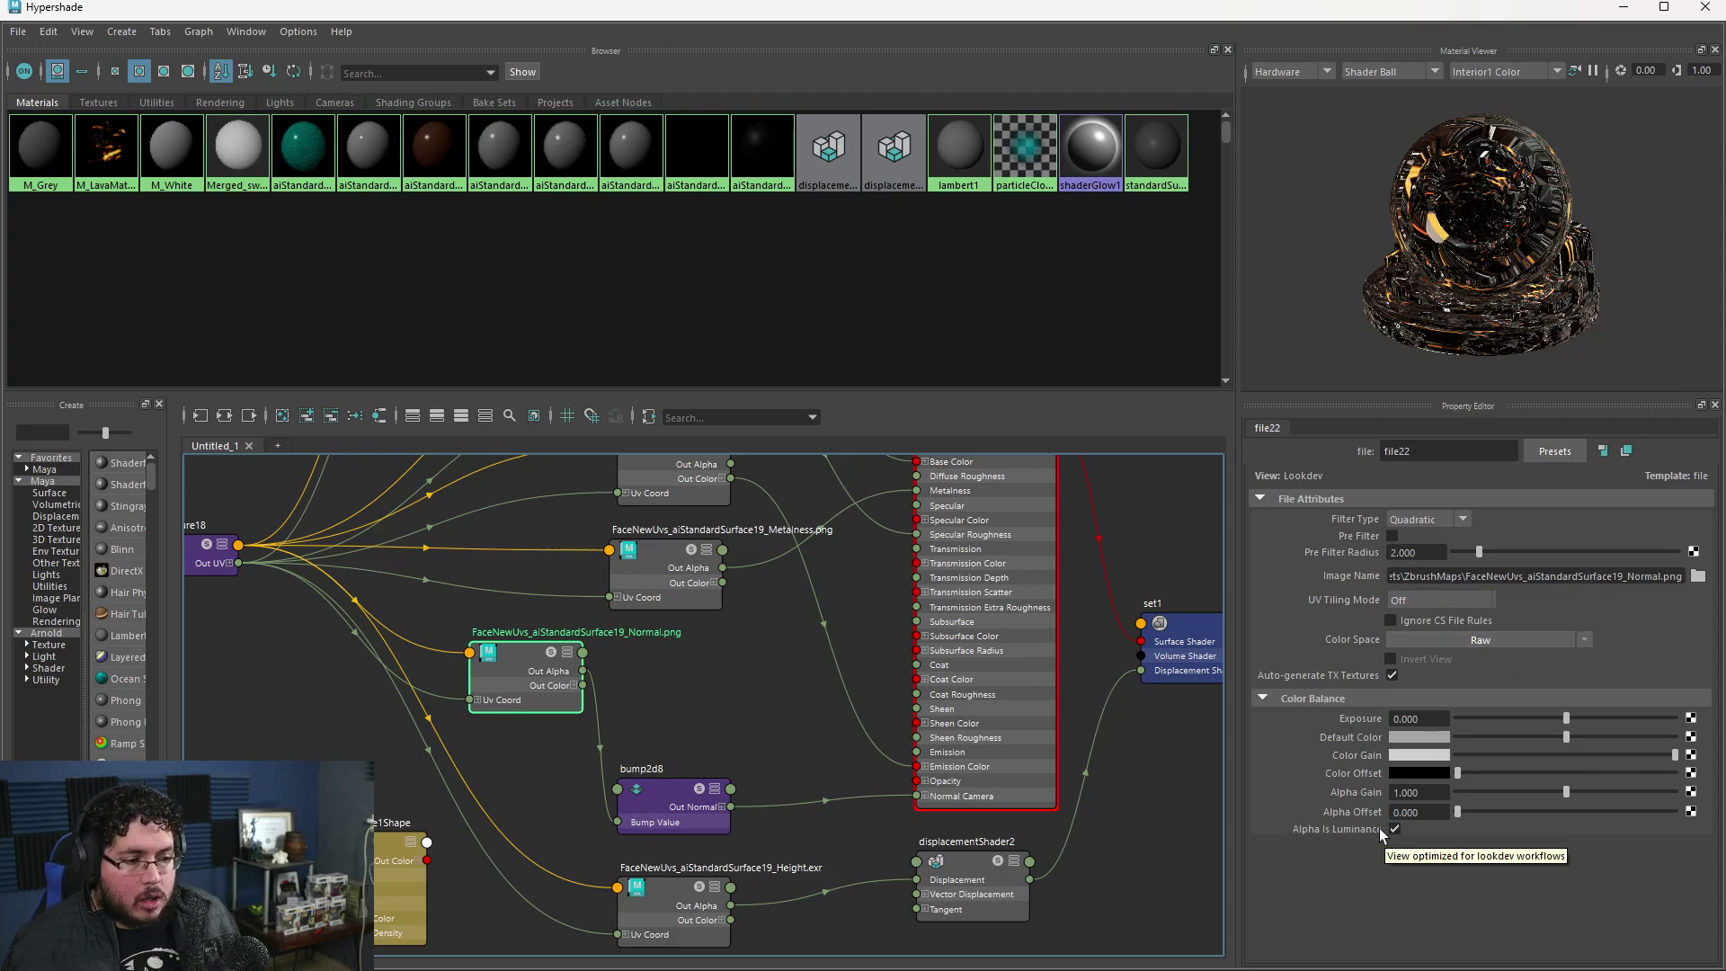
- Move bump2d8 beside the Normal map and Height.exr near displacementShader2, expanding its Out Color into R, G, B
{"action": "left_click_drag", "start_coordinate": [676, 808], "coordinate": [726, 705]}
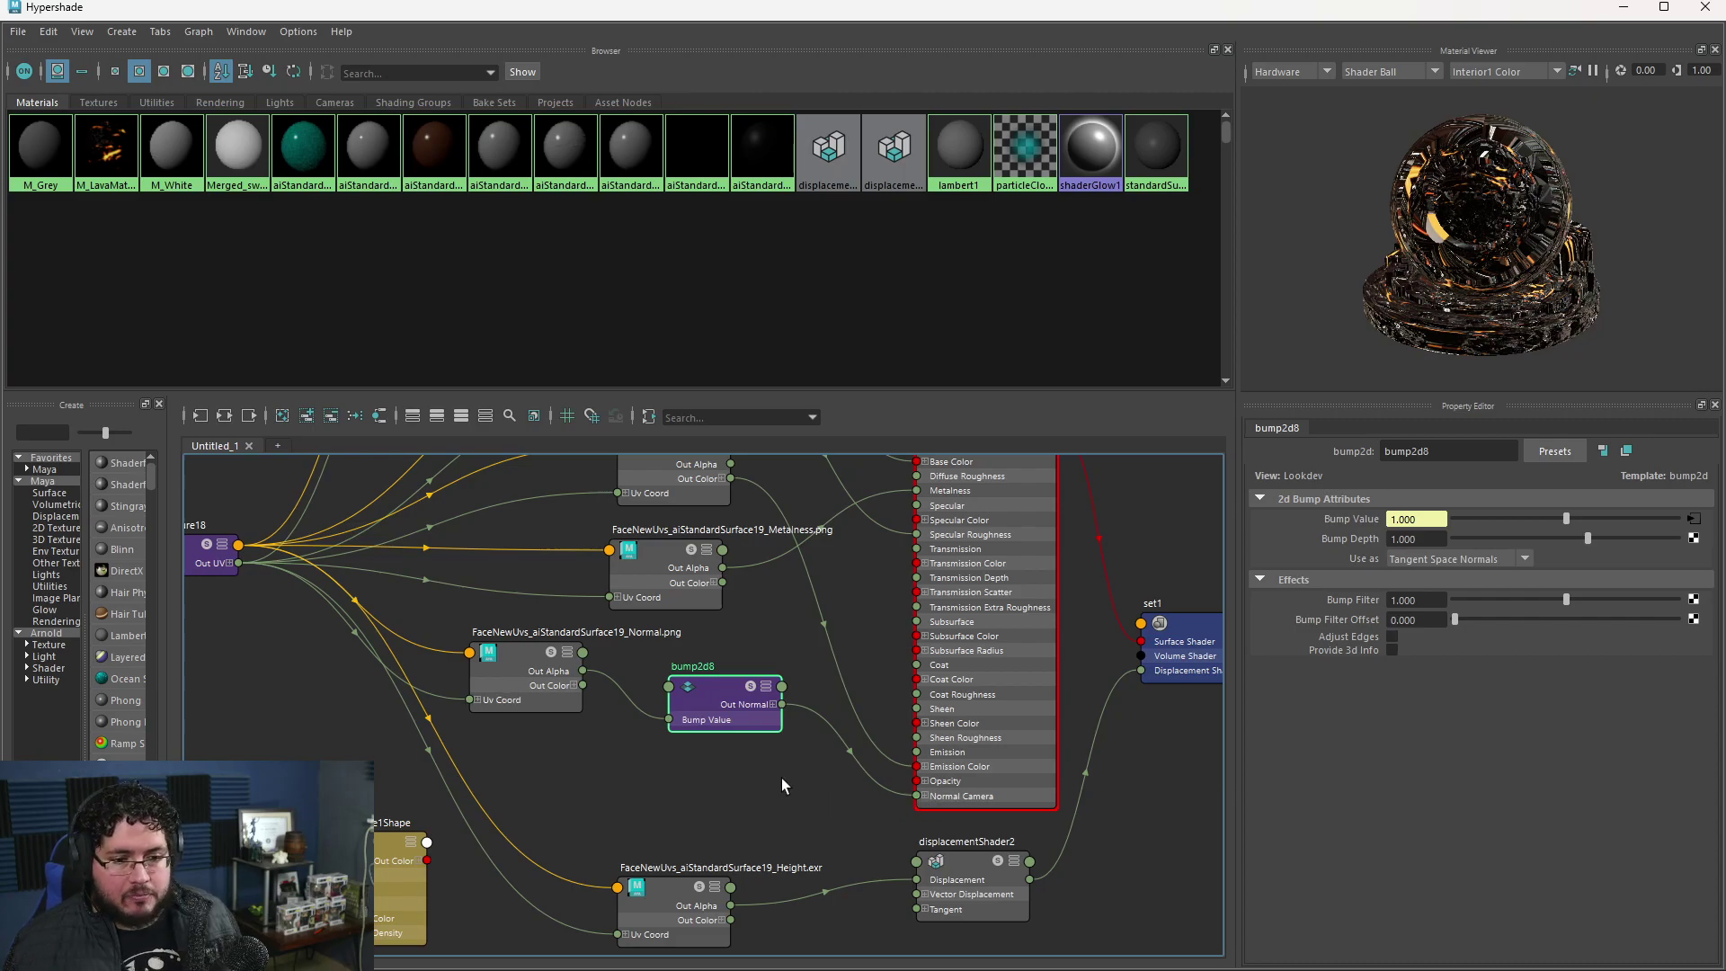
{"action": "left_click_drag", "start_coordinate": [689, 894], "coordinate": [681, 860]}
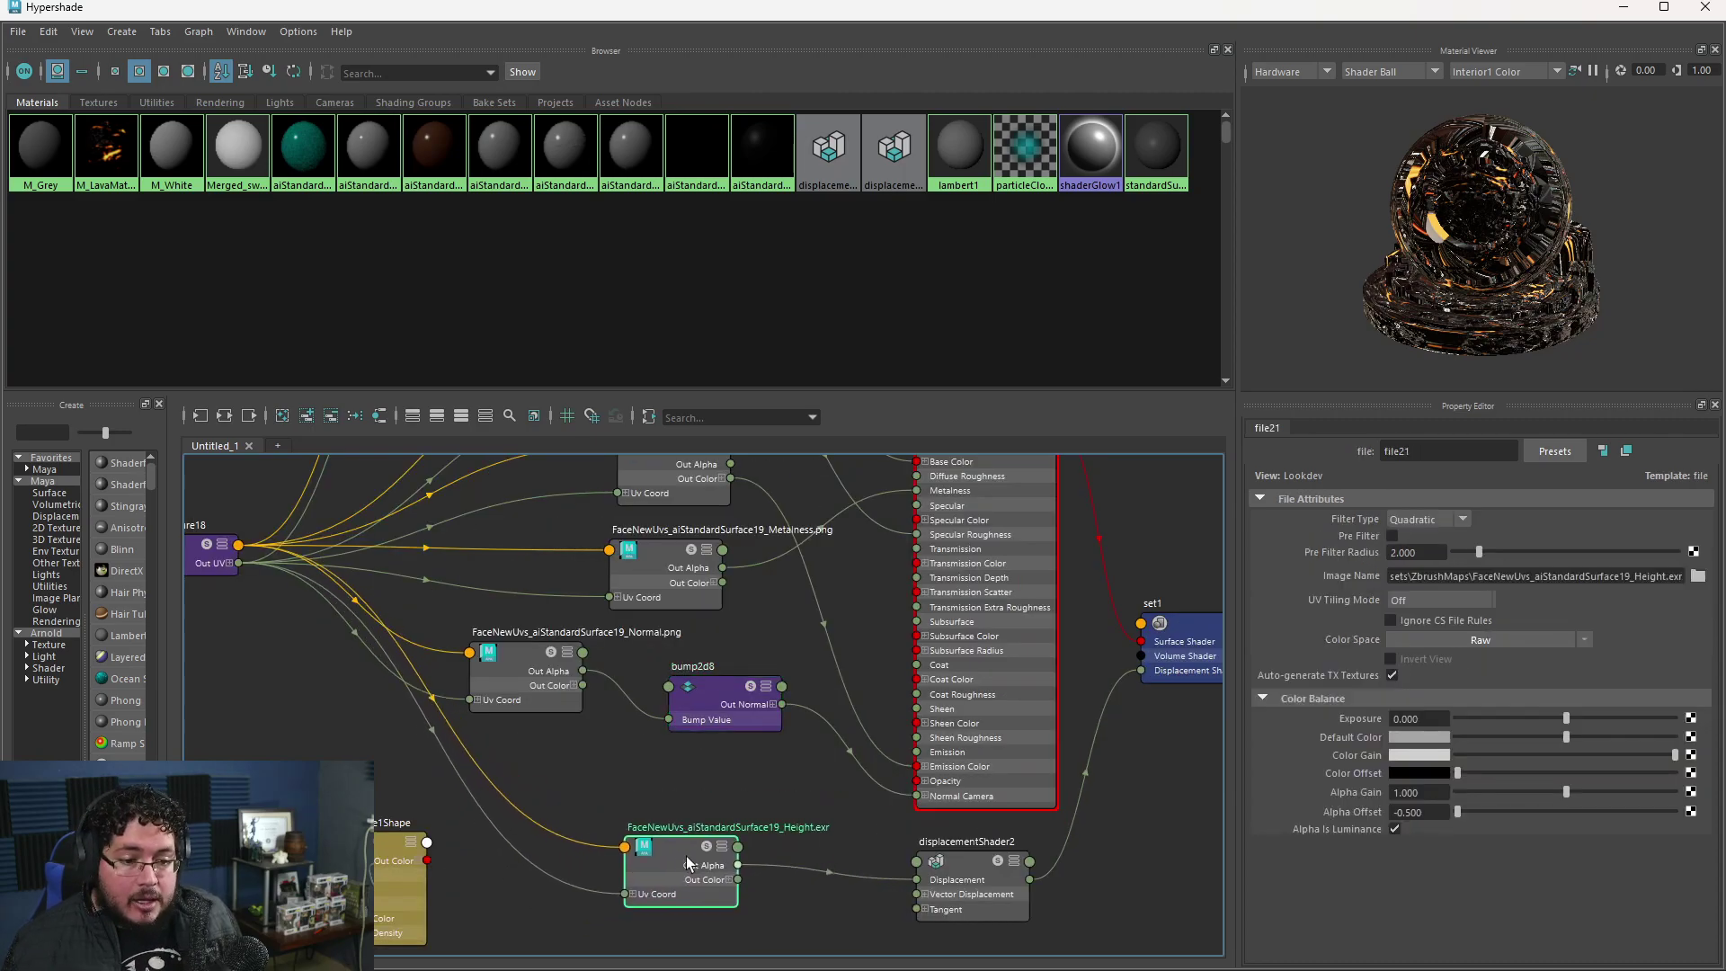
{"action": "scroll", "coordinate": [717, 809], "scroll_direction": "up", "scroll_amount": 3}
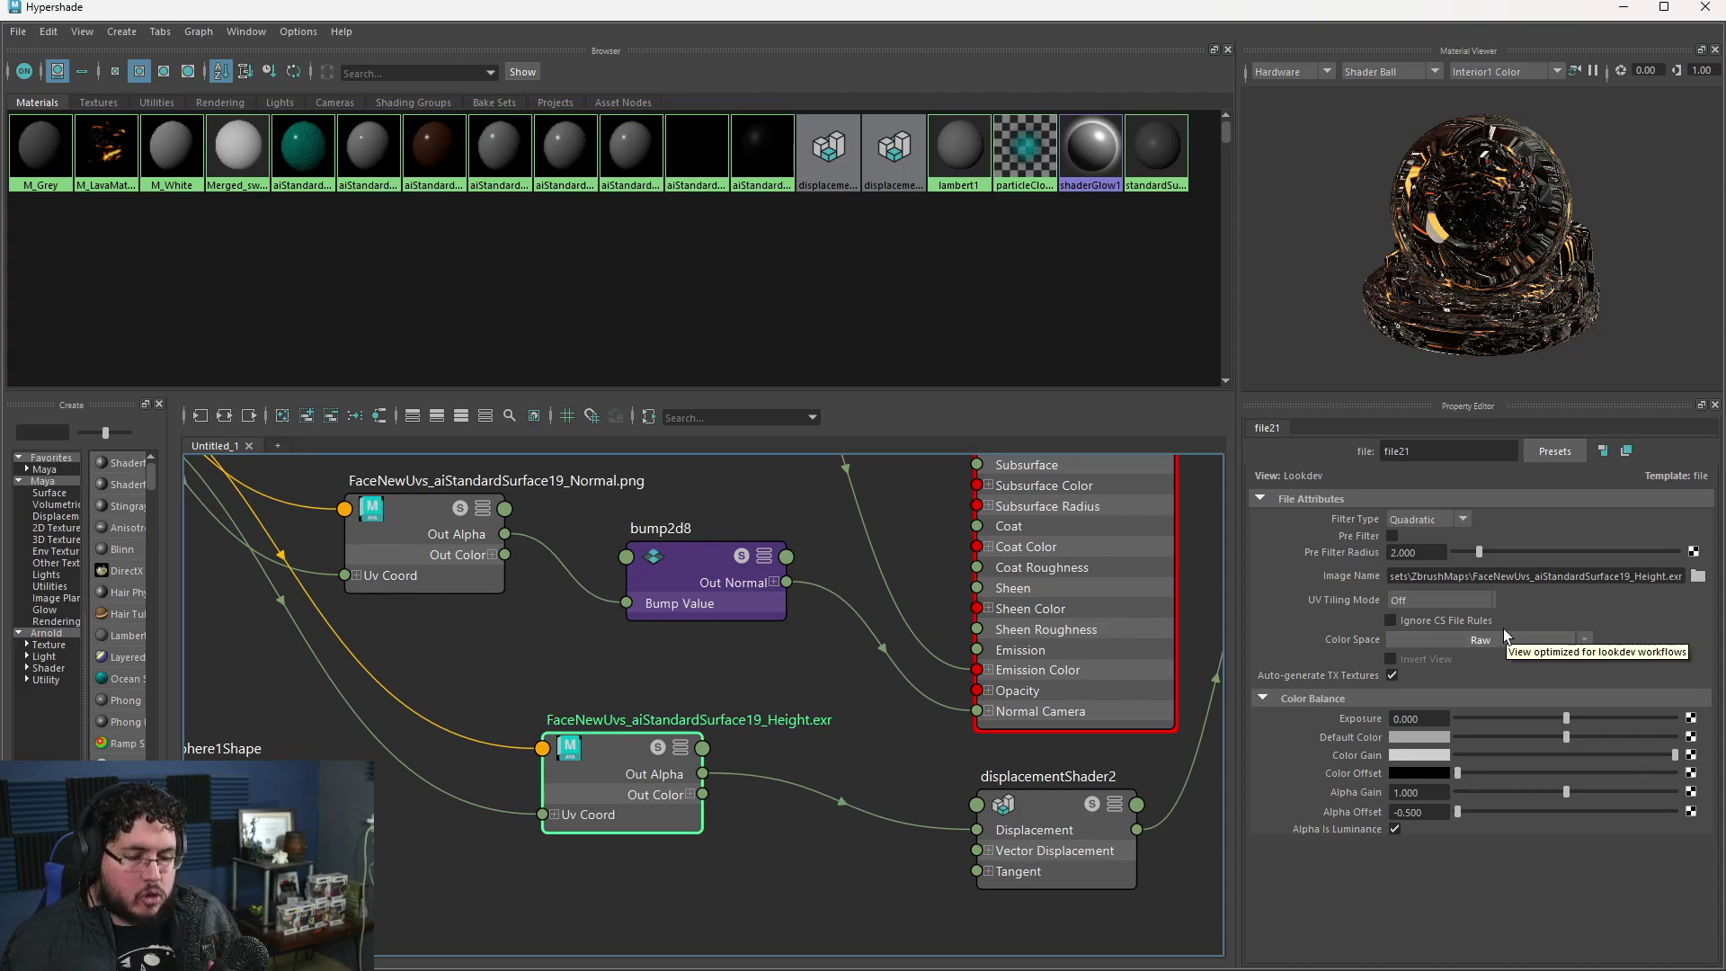
{"action": "left_click", "coordinate": [689, 795]}
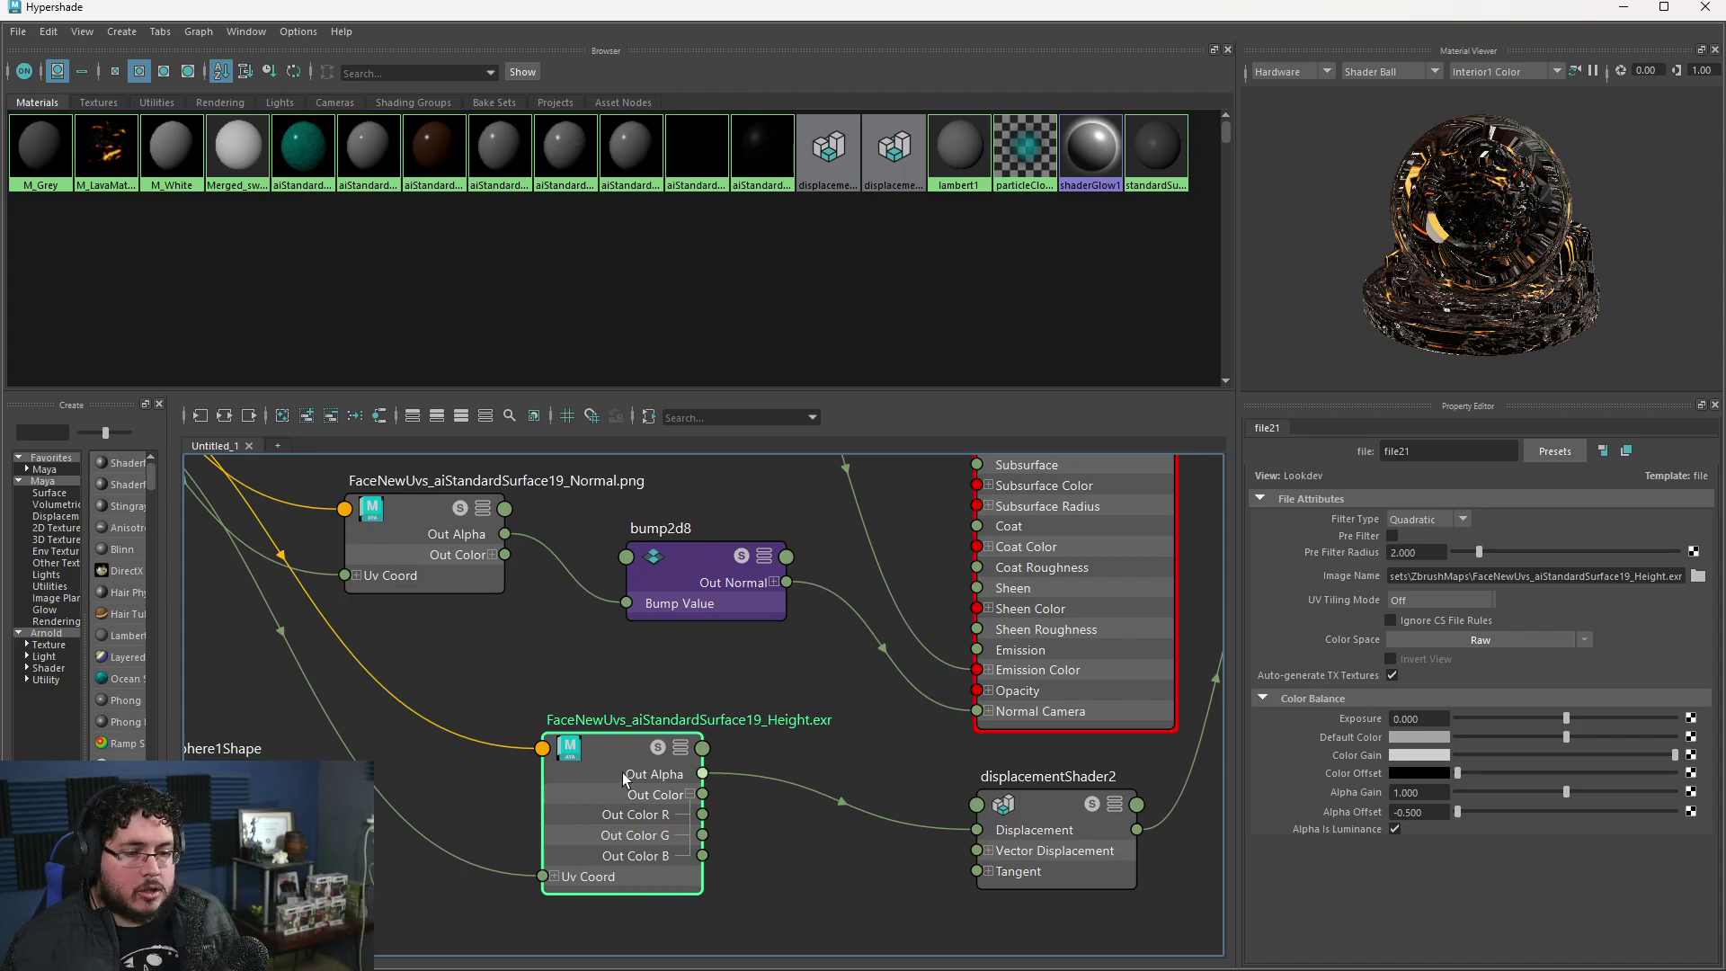
- Inspect displacementShader2, fit the whole lava network in view, and nudge M_LavaMaterial up and right
{"action": "left_click", "coordinate": [1074, 841]}
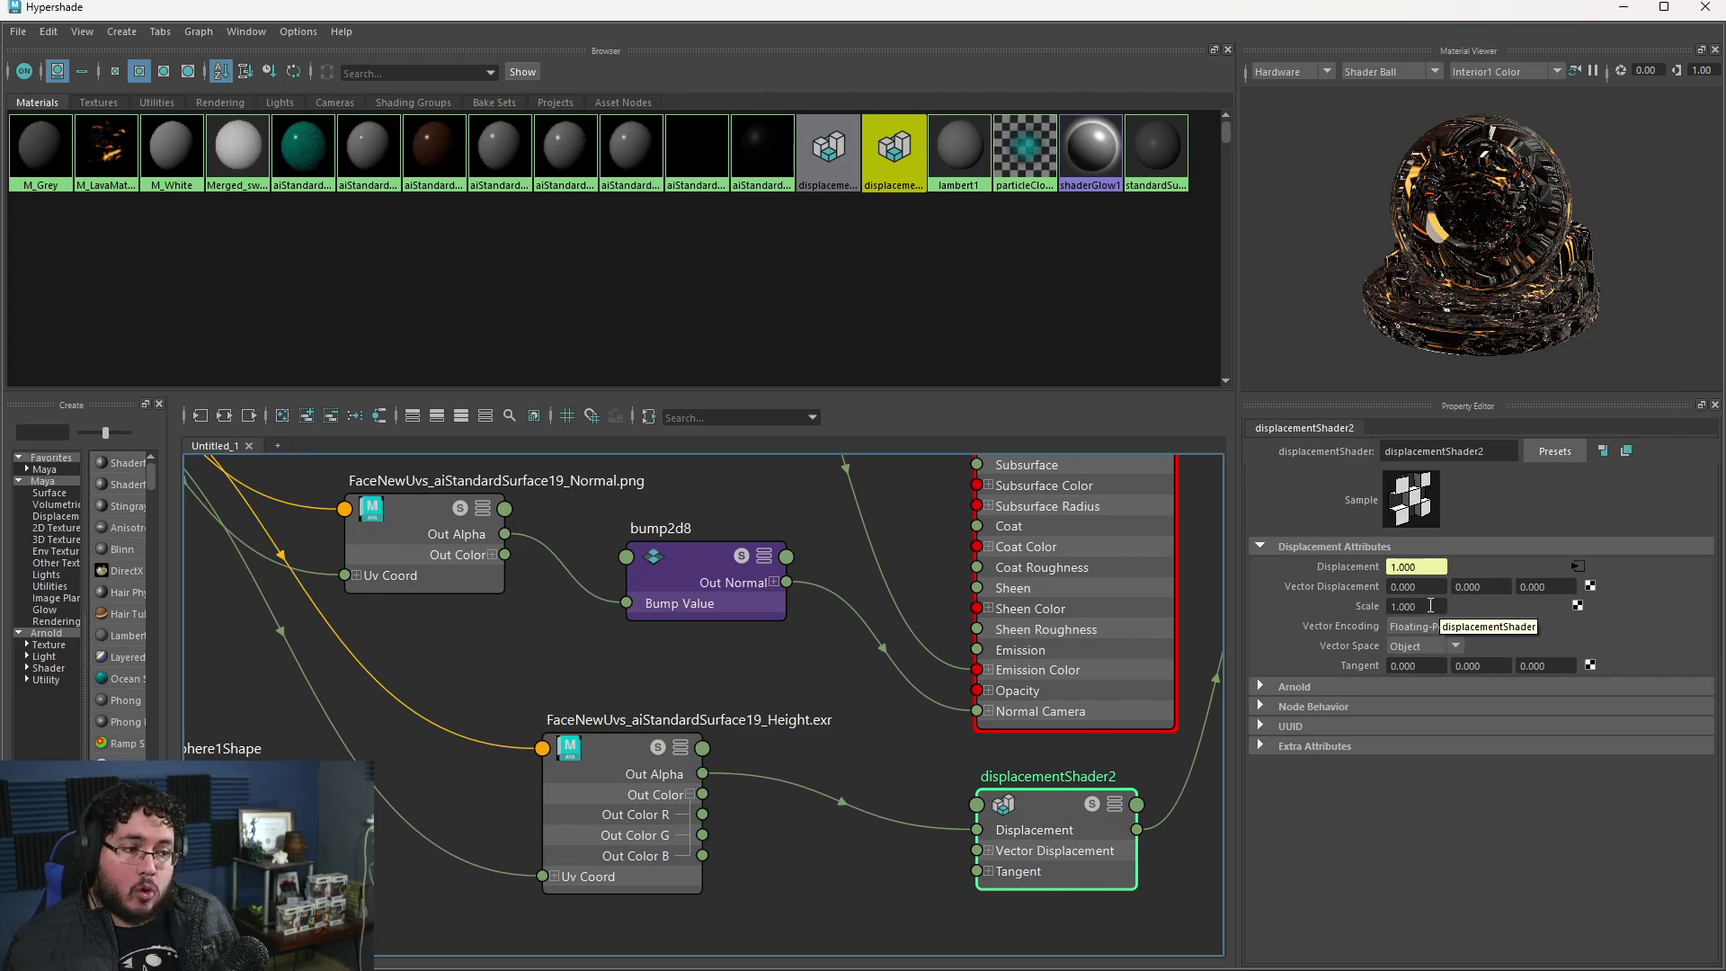
{"action": "middle_click_drag", "start_coordinate": [978, 752], "coordinate": [826, 752], "text": "alt"}
{"action": "scroll", "coordinate": [924, 727], "scroll_direction": "down", "scroll_amount": 5}
{"action": "scroll", "coordinate": [822, 614], "scroll_direction": "up", "scroll_amount": 10}
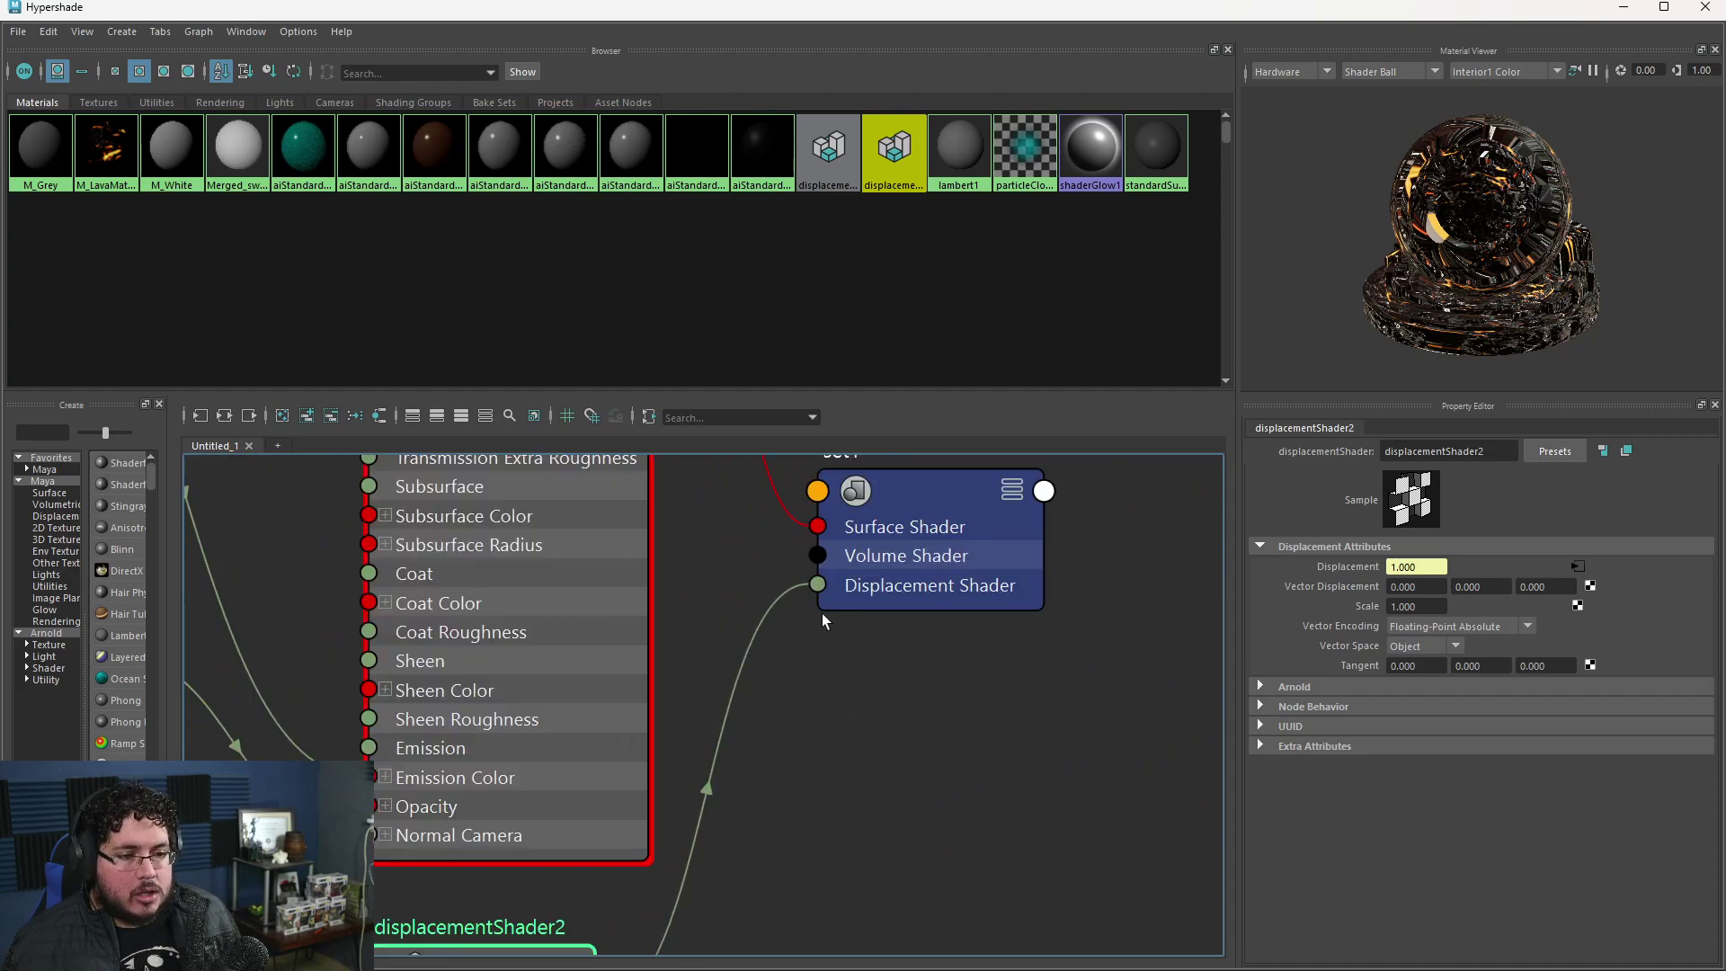
{"action": "scroll", "coordinate": [992, 604], "scroll_direction": "down", "scroll_amount": 5}
{"action": "middle_click_drag", "start_coordinate": [856, 692], "coordinate": [988, 709], "text": "alt"}
{"action": "scroll", "coordinate": [989, 709], "scroll_direction": "down", "scroll_amount": 3}
{"action": "scroll", "coordinate": [846, 511], "scroll_direction": "down", "scroll_amount": 2}
{"action": "scroll", "coordinate": [865, 628], "scroll_direction": "up", "scroll_amount": 2}
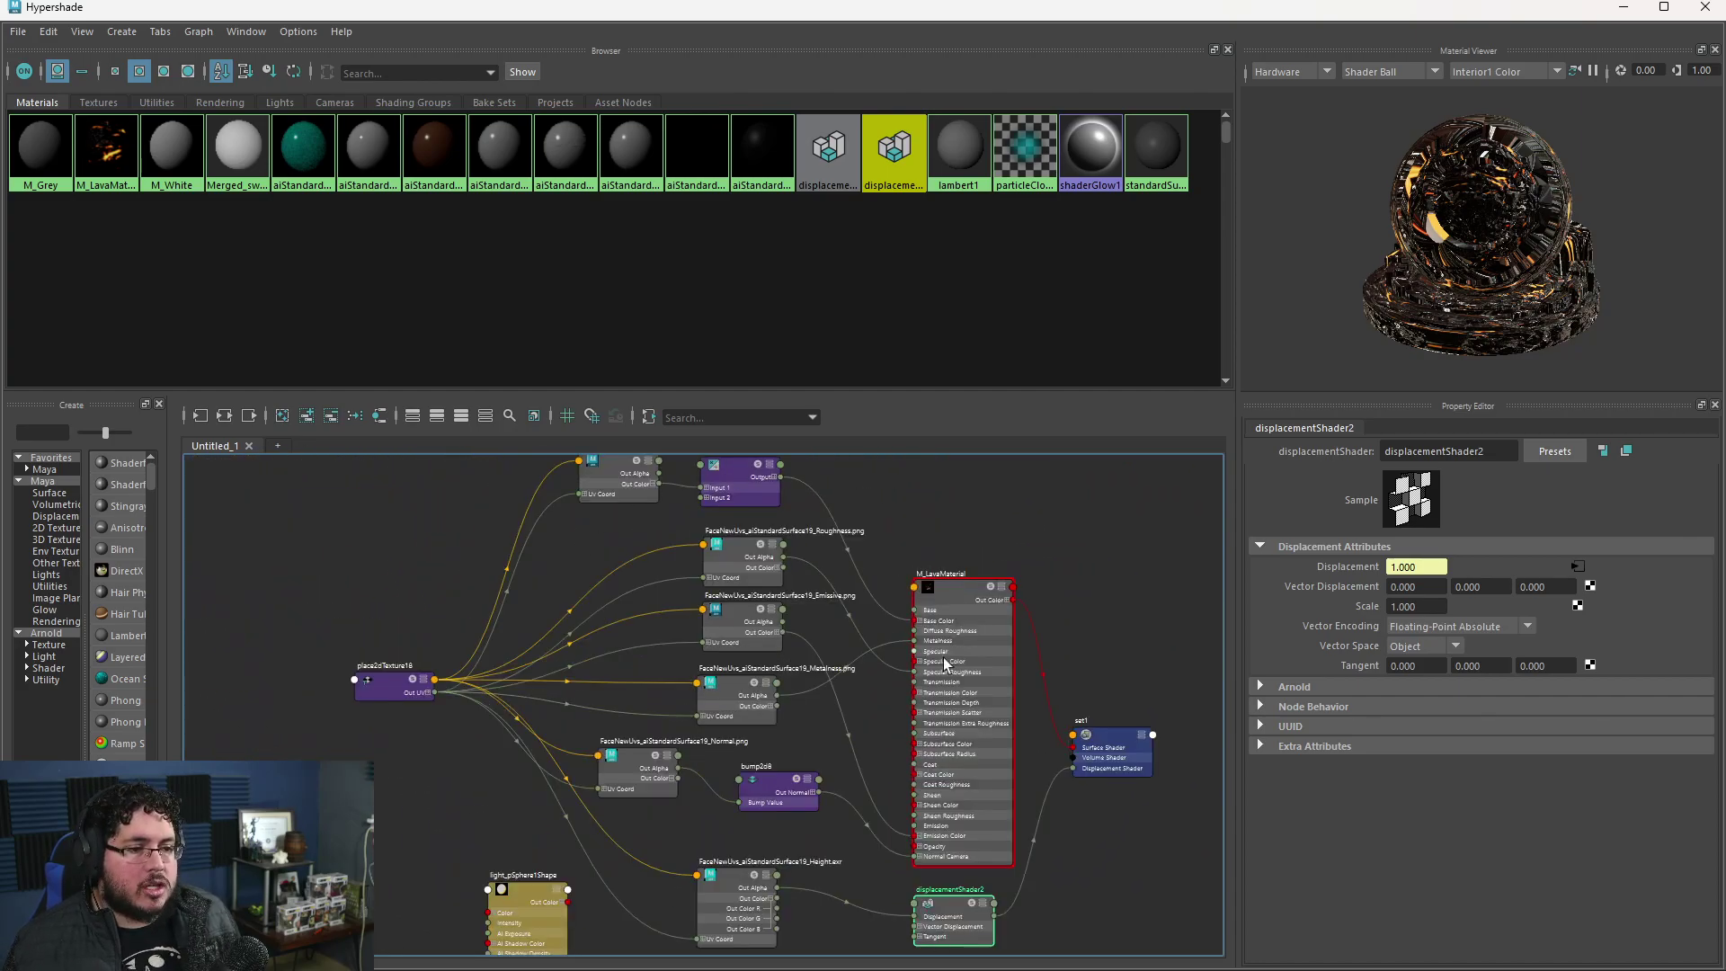
{"action": "left_click", "coordinate": [947, 626]}
{"action": "left_click_drag", "start_coordinate": [946, 626], "coordinate": [973, 600]}
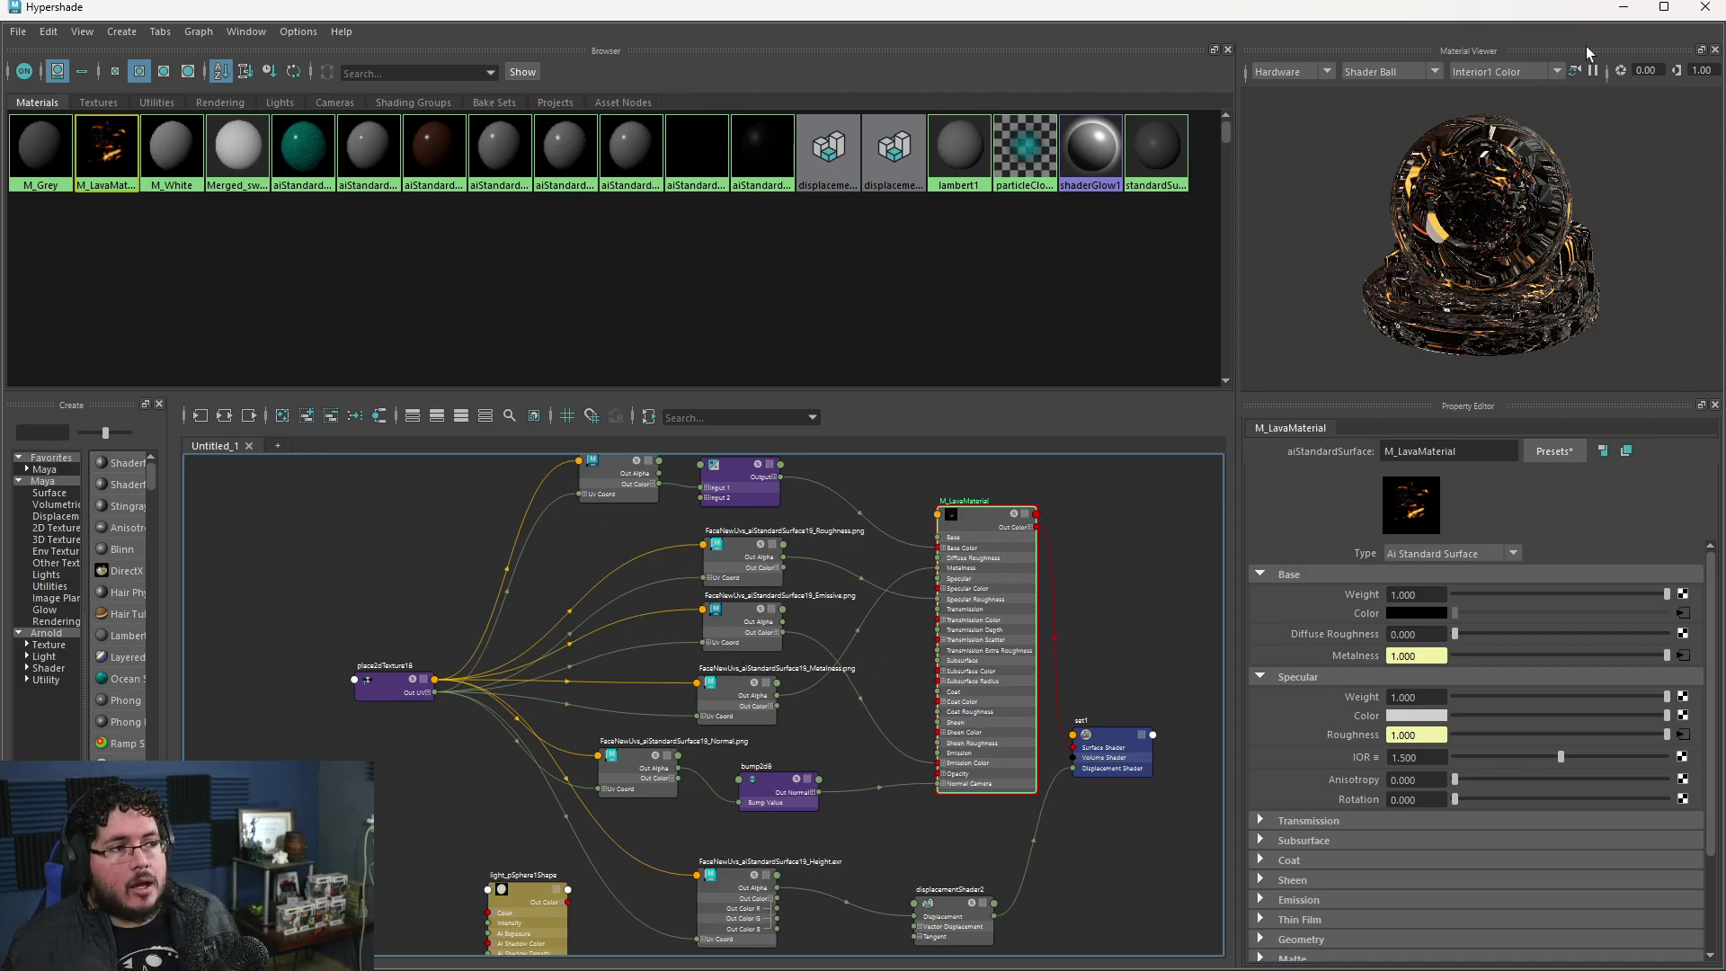
- Select and frame the SubstanceDisplacement head, showing its Arnold Subdivision settings
{"action": "left_click", "coordinate": [1622, 8]}
{"action": "left_click", "coordinate": [742, 396]}
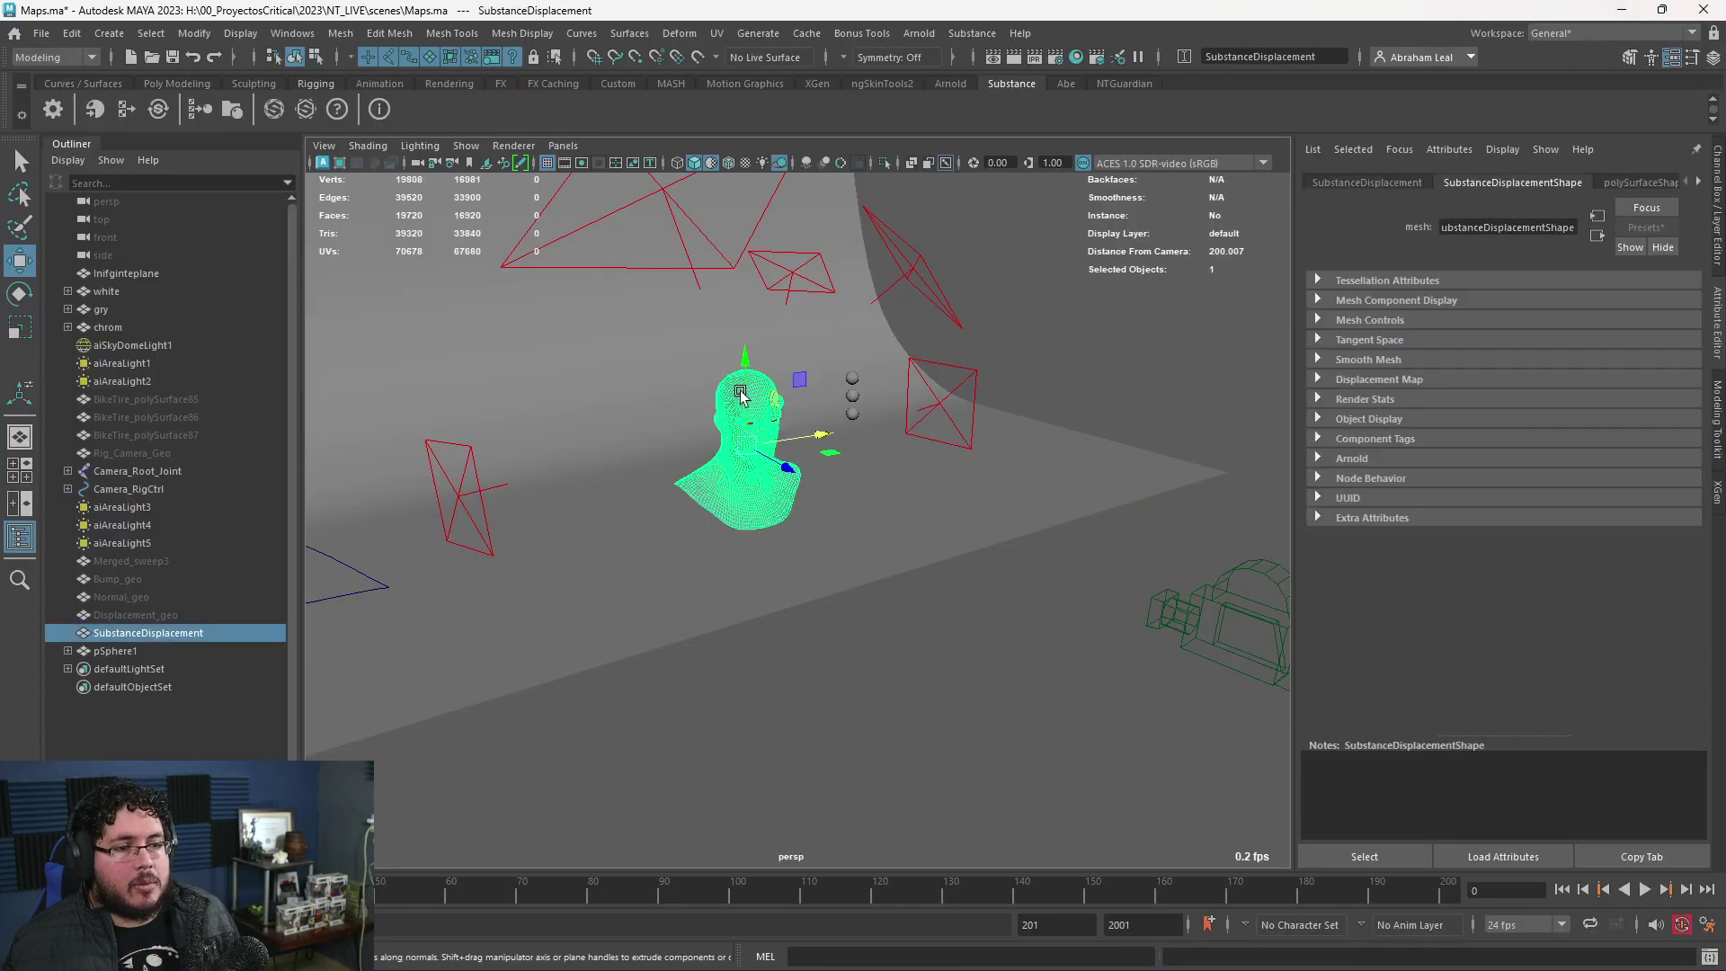
{"action": "left_click", "coordinate": [807, 431]}
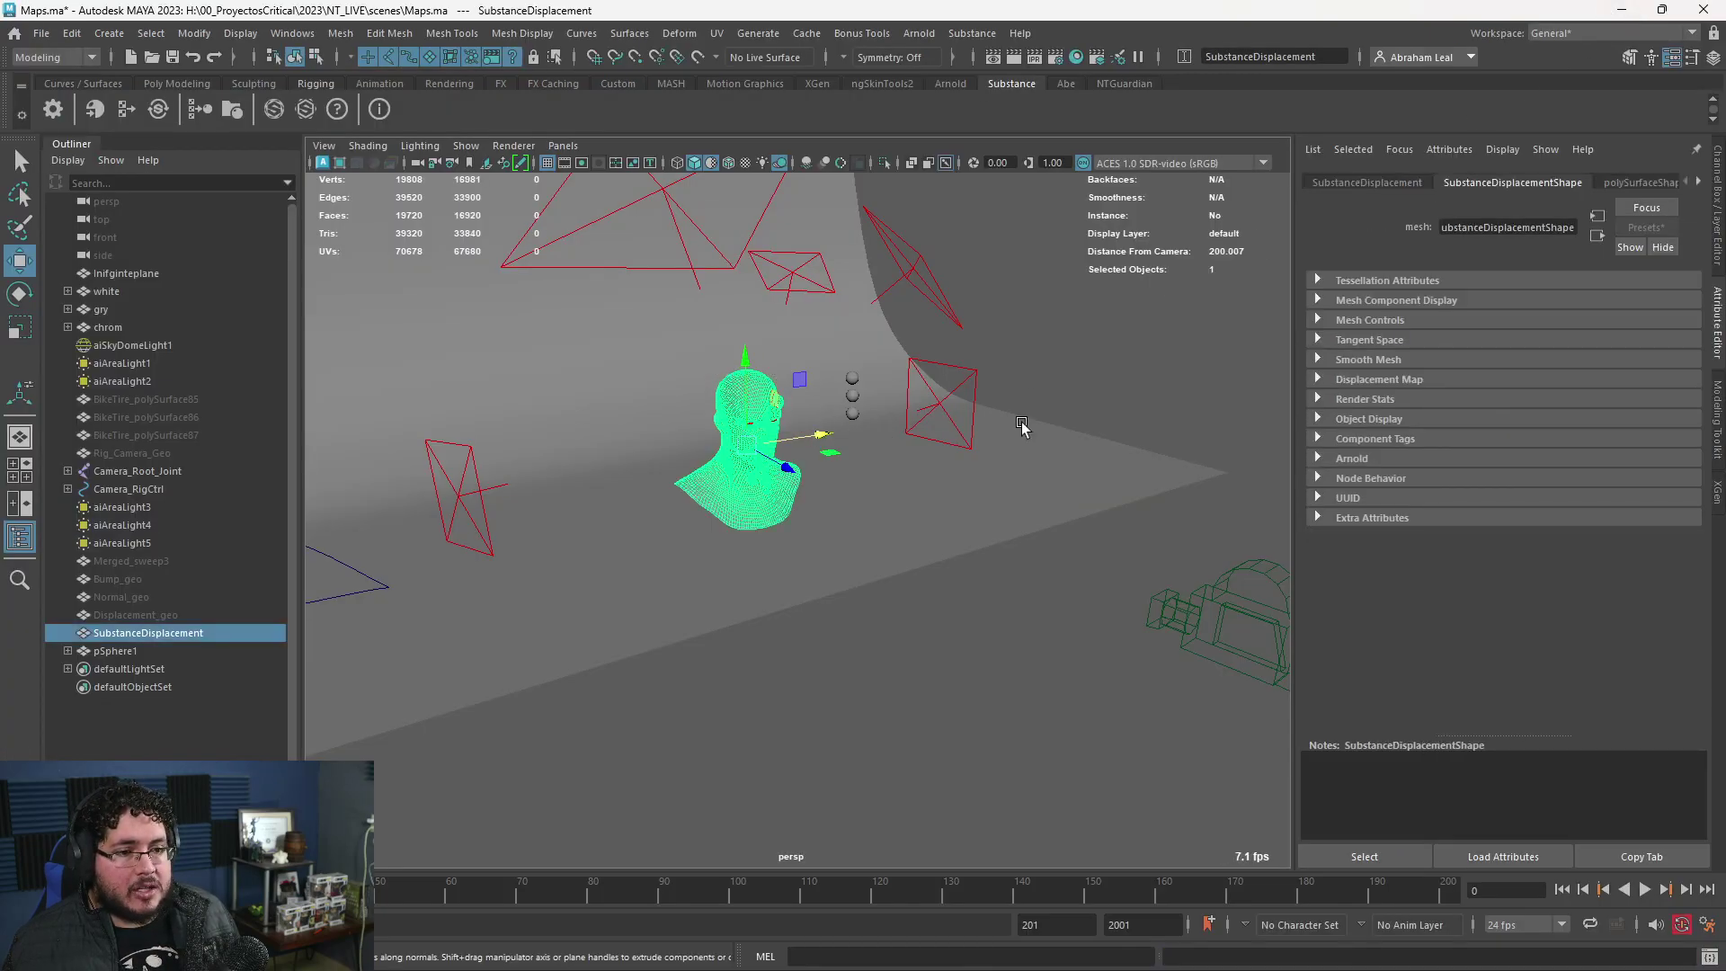
{"action": "left_click", "coordinate": [1318, 458]}
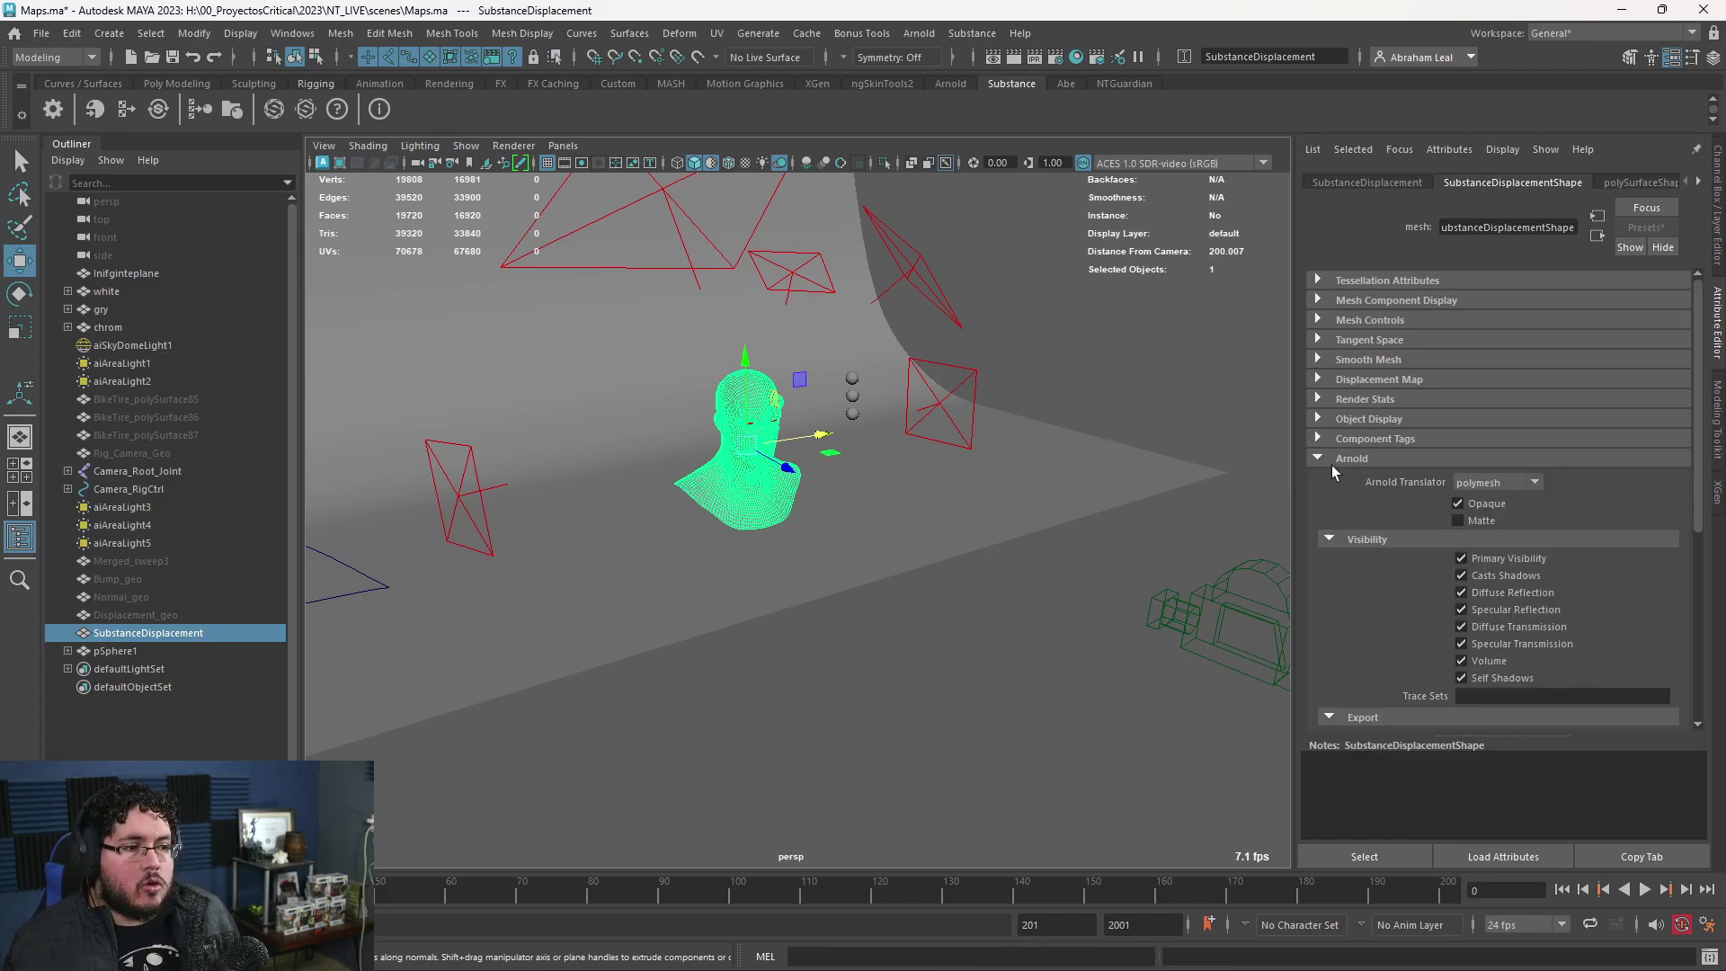
{"action": "scroll", "coordinate": [1347, 458], "scroll_direction": "down", "scroll_amount": 3}
{"action": "scroll", "coordinate": [1346, 455], "scroll_direction": "down", "scroll_amount": 3}
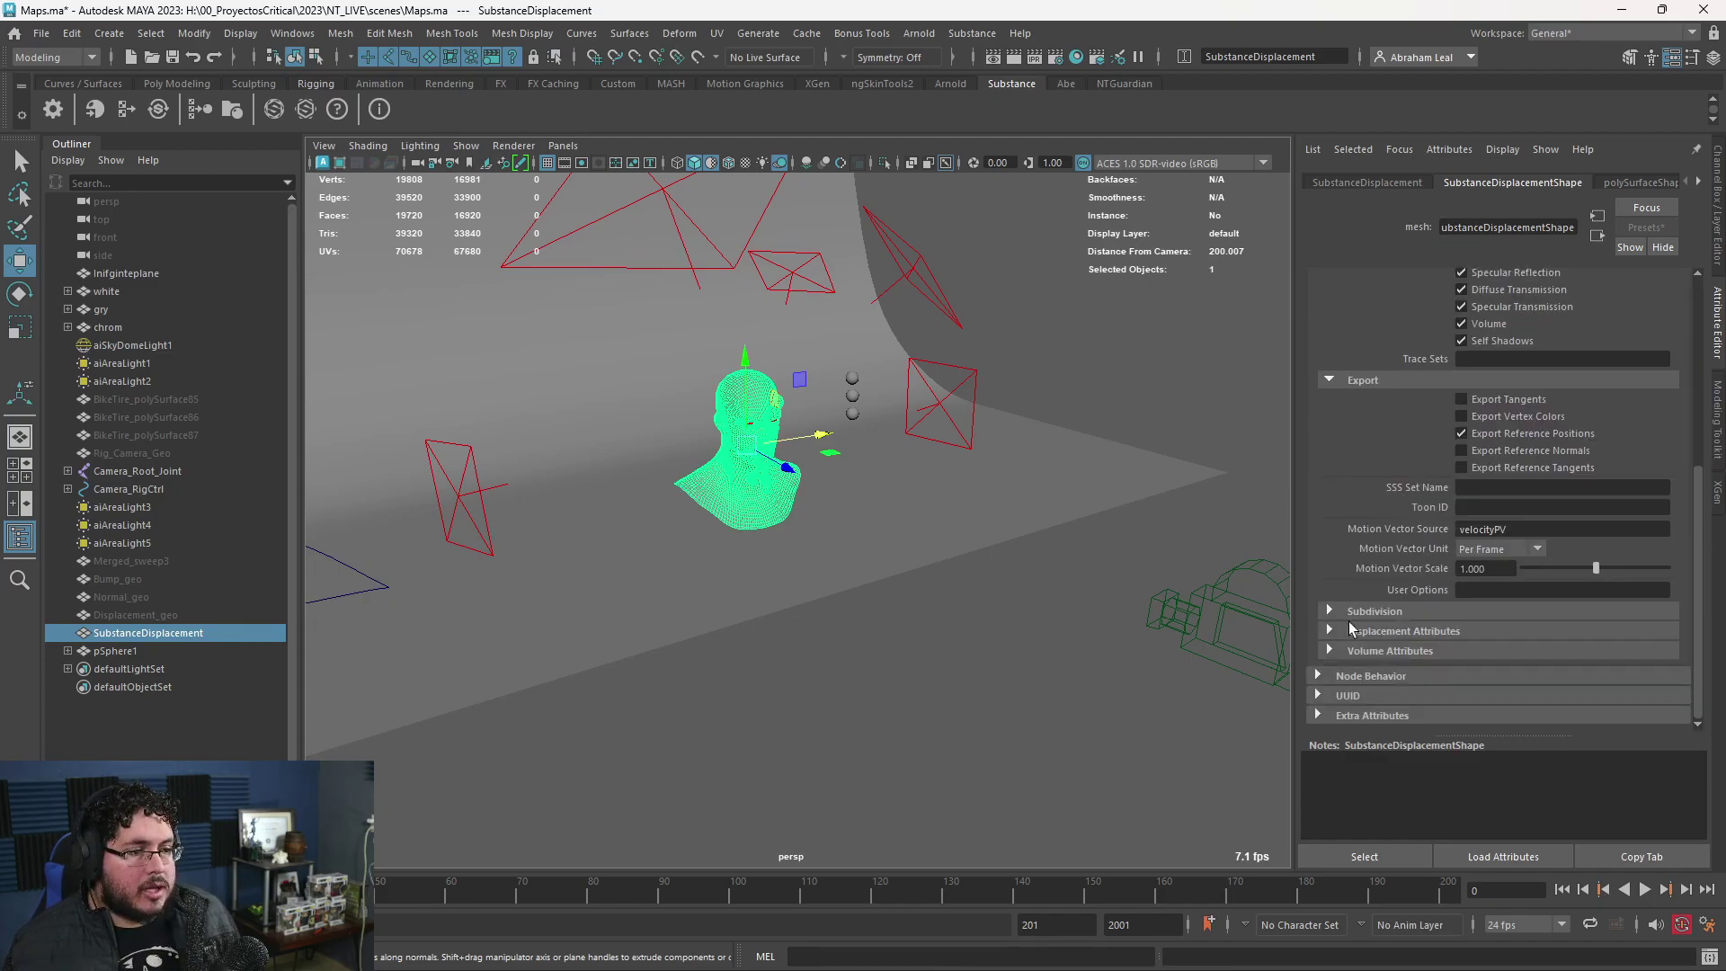
{"action": "left_click", "coordinate": [1374, 606]}
{"action": "scroll", "coordinate": [1332, 607], "scroll_direction": "down", "scroll_amount": 2}
{"action": "left_click", "coordinate": [351, 692]}
{"action": "left_click", "coordinate": [284, 633]}
{"action": "key", "text": "f"}
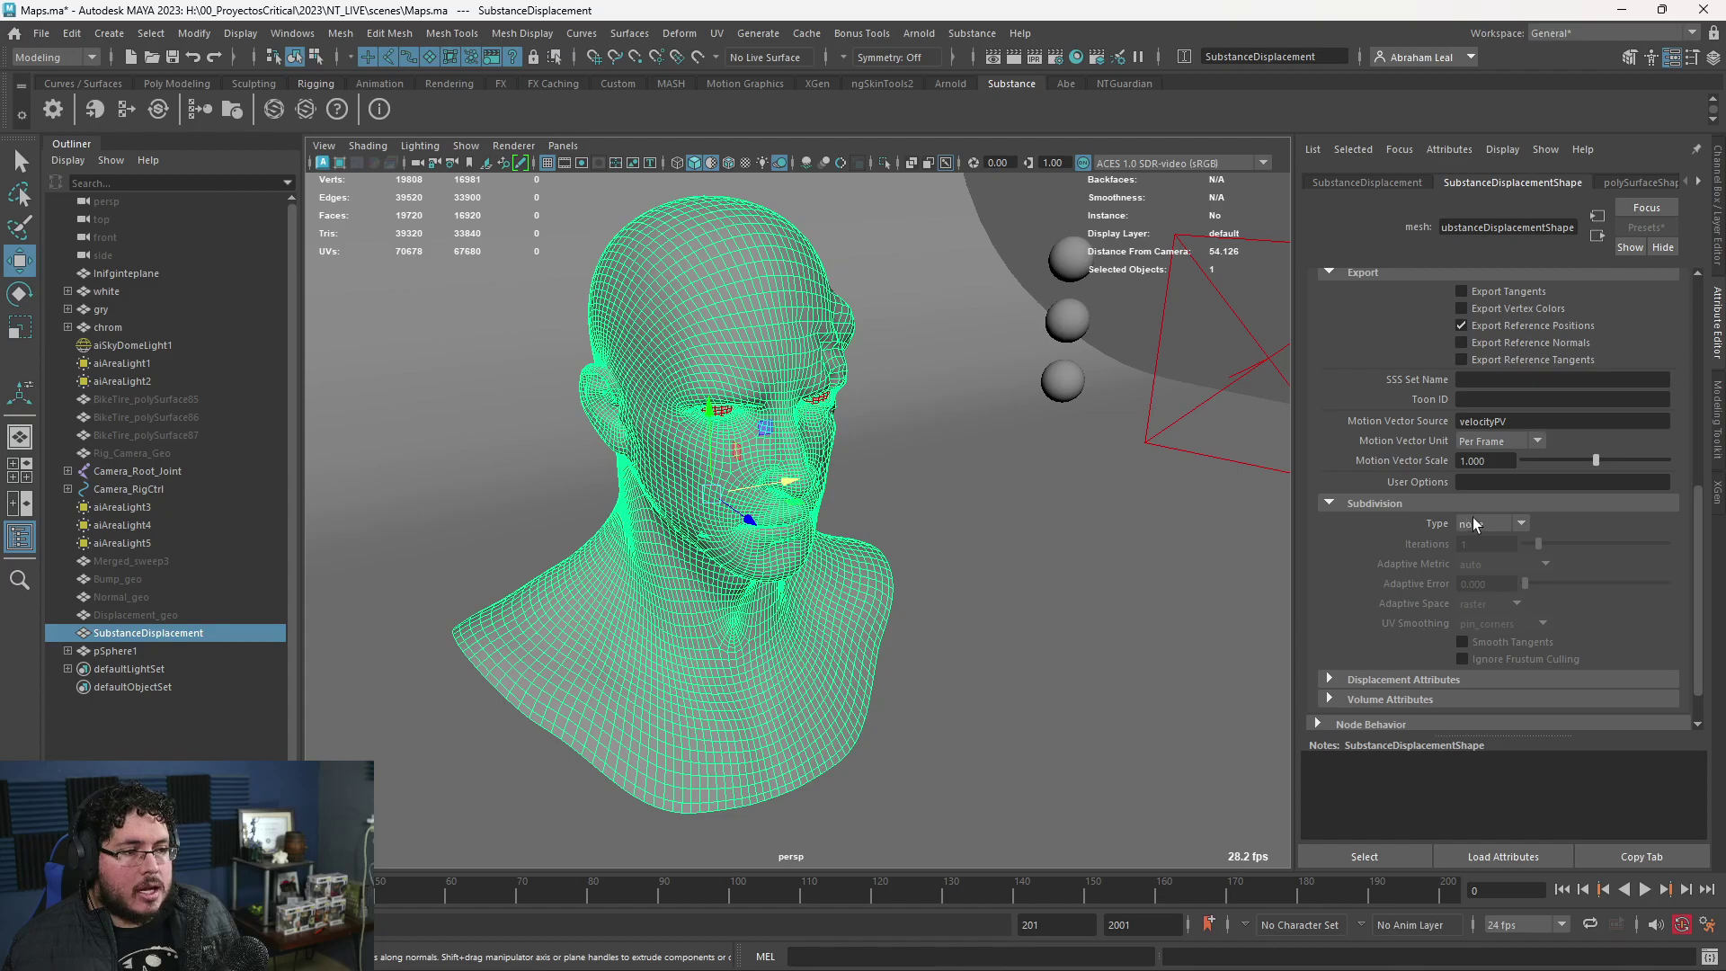
- Set the head's Arnold subdivision type to catclark with 4 iterations
{"action": "left_click", "coordinate": [1480, 558]}
{"action": "mouse_move", "coordinate": [845, 475]}
{"action": "left_mouse_down", "text": "alt"}
{"action": "mouse_move", "coordinate": [874, 485]}
{"action": "mouse_move", "coordinate": [869, 456]}
{"action": "left_mouse_up", "text": "alt"}
{"action": "double_click", "coordinate": [1485, 544]}
{"action": "type", "text": "3"}
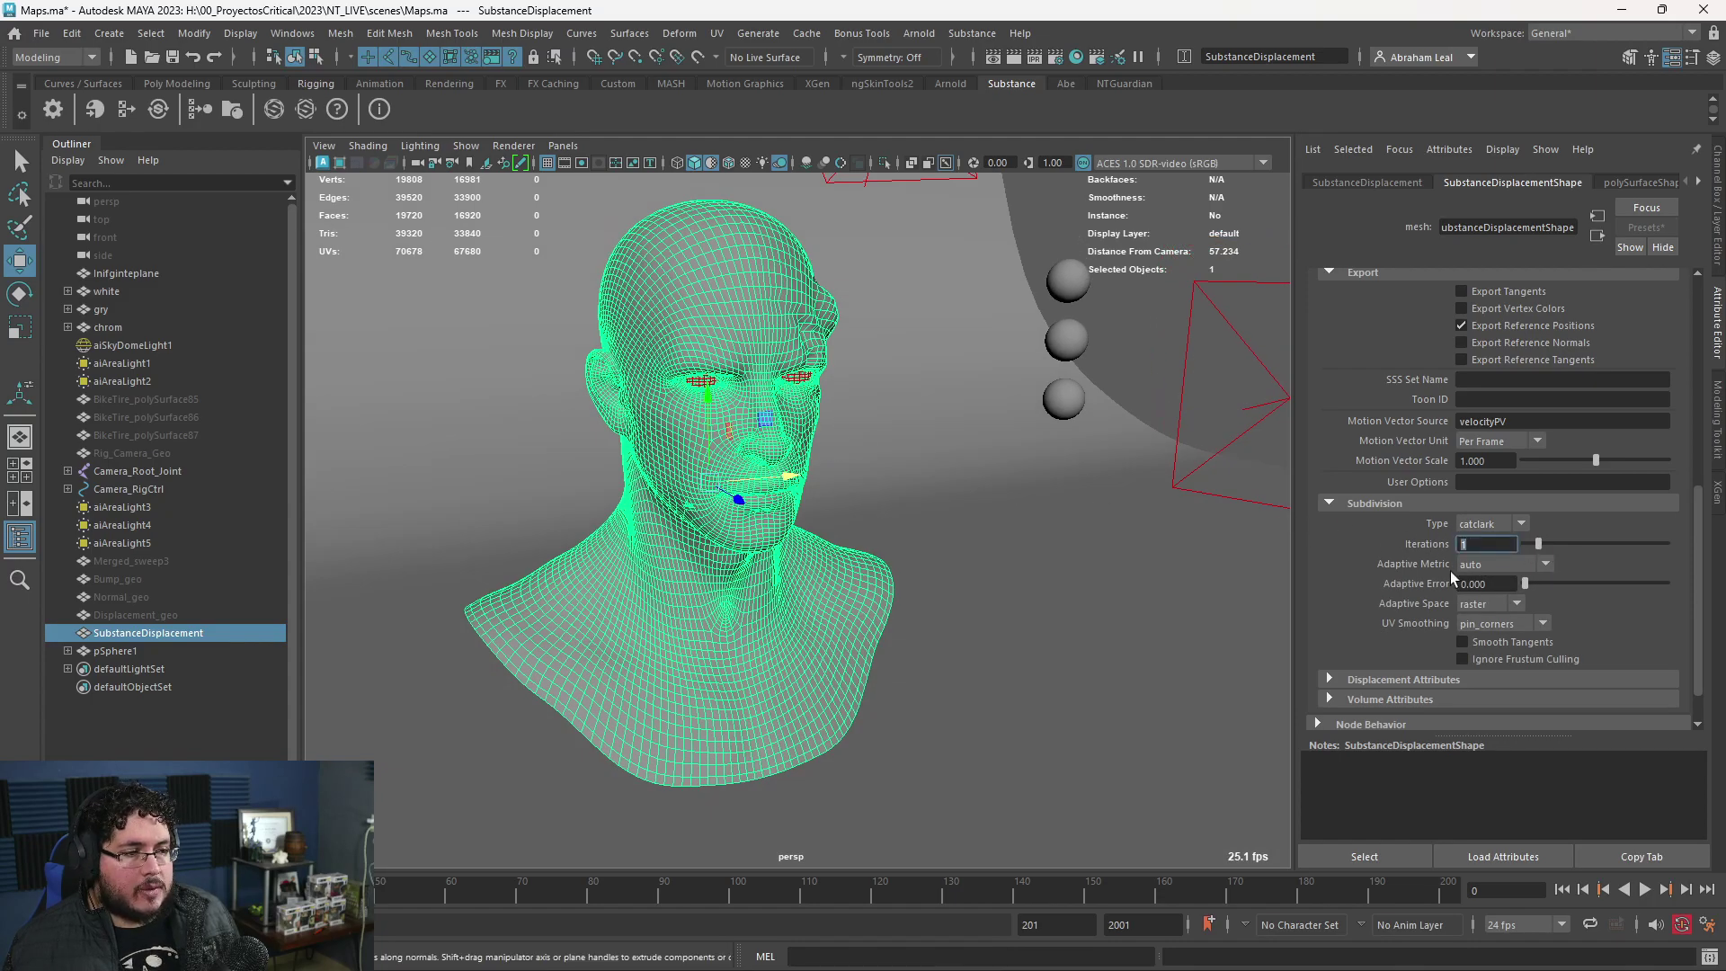
{"action": "type", "text": "4"}
{"action": "key", "text": "Return"}
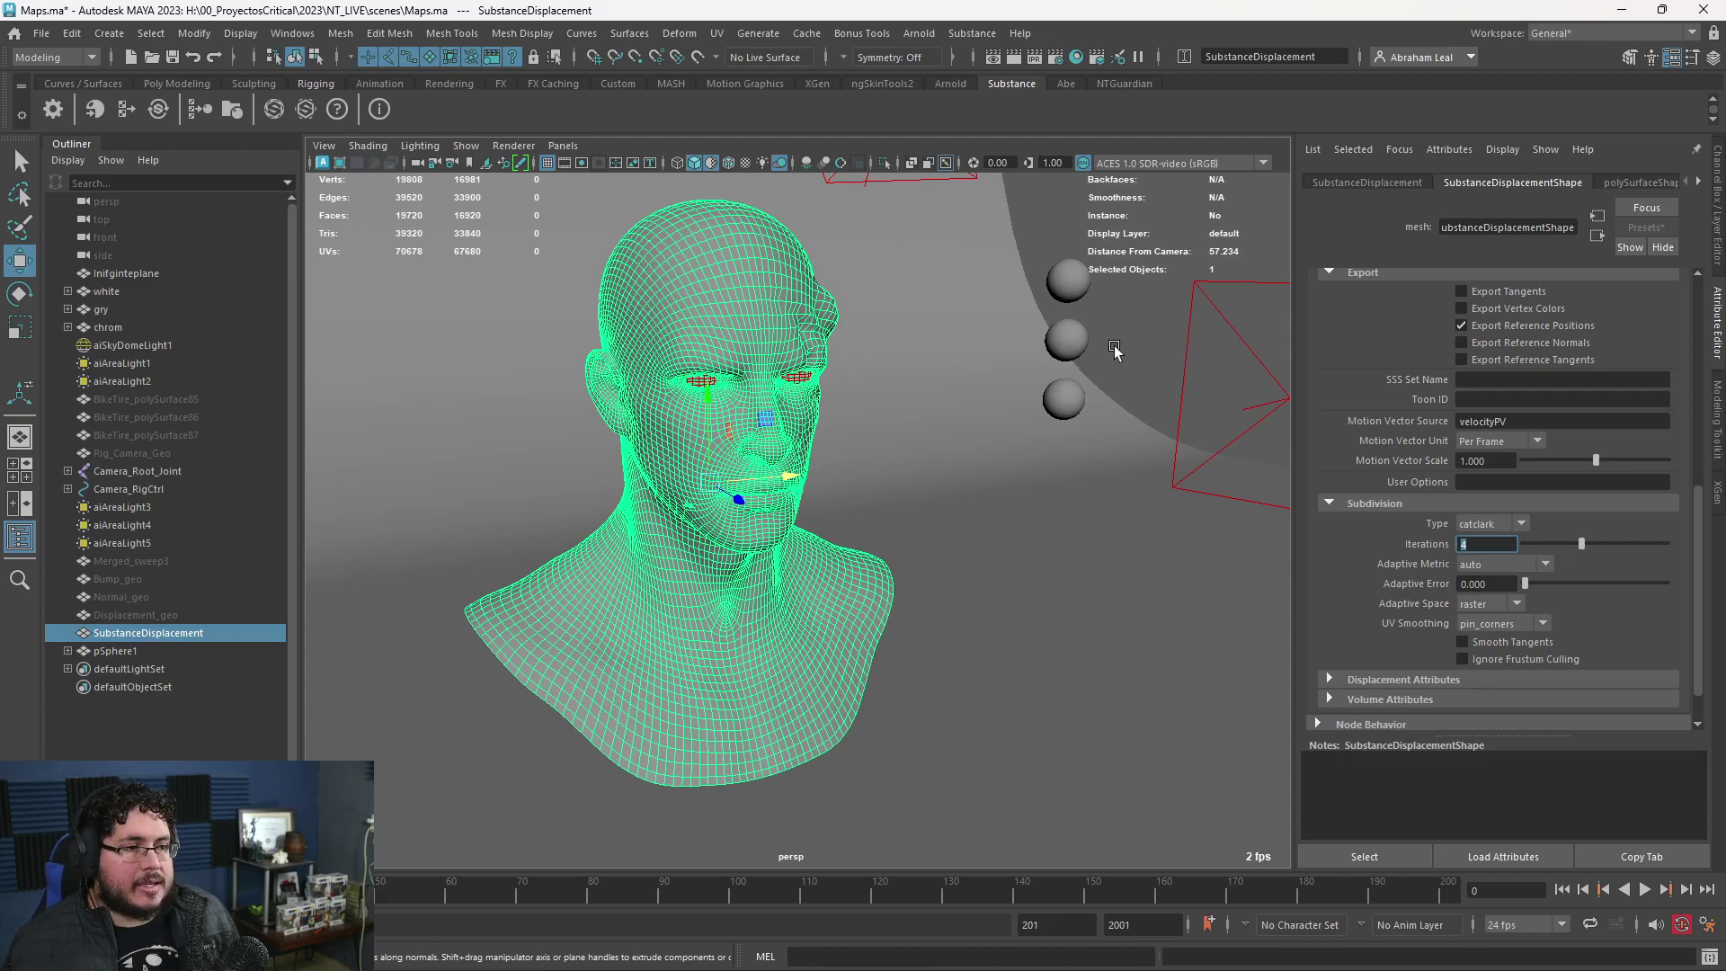
- Reselect the head mesh and expand its Displacement attributes
{"action": "left_click", "coordinate": [838, 313]}
{"action": "left_click", "coordinate": [771, 310]}
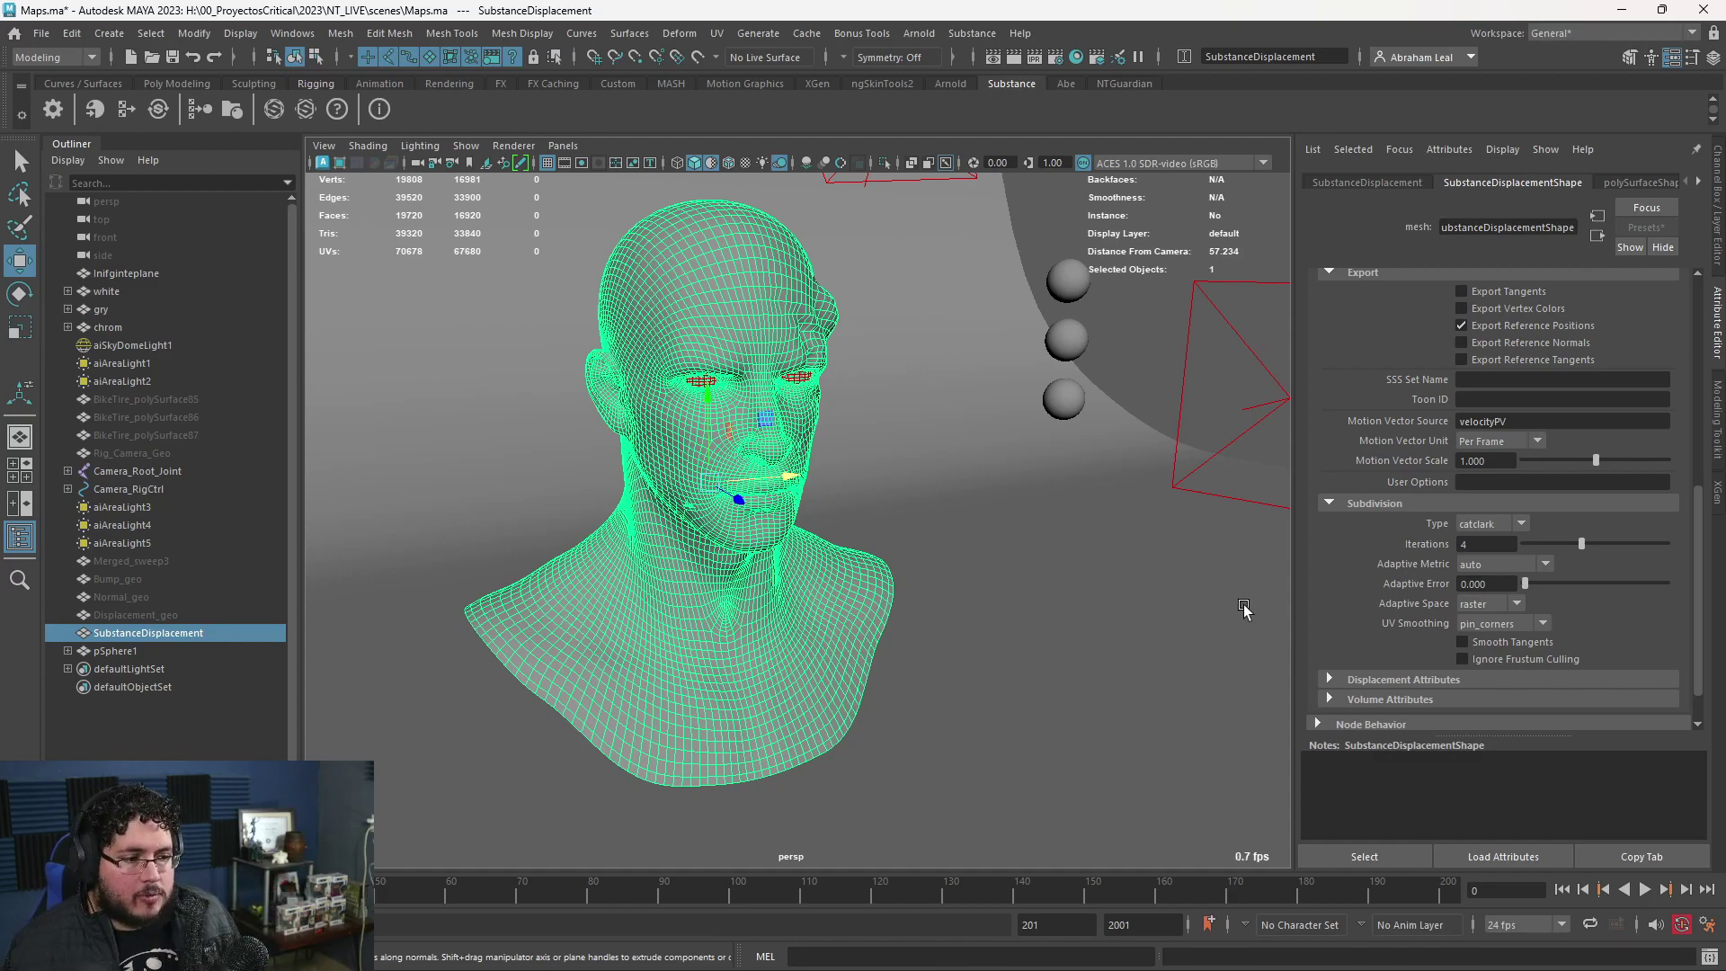
{"action": "left_click", "coordinate": [1329, 679]}
{"action": "scroll", "coordinate": [1330, 683], "scroll_direction": "down", "scroll_amount": 1}
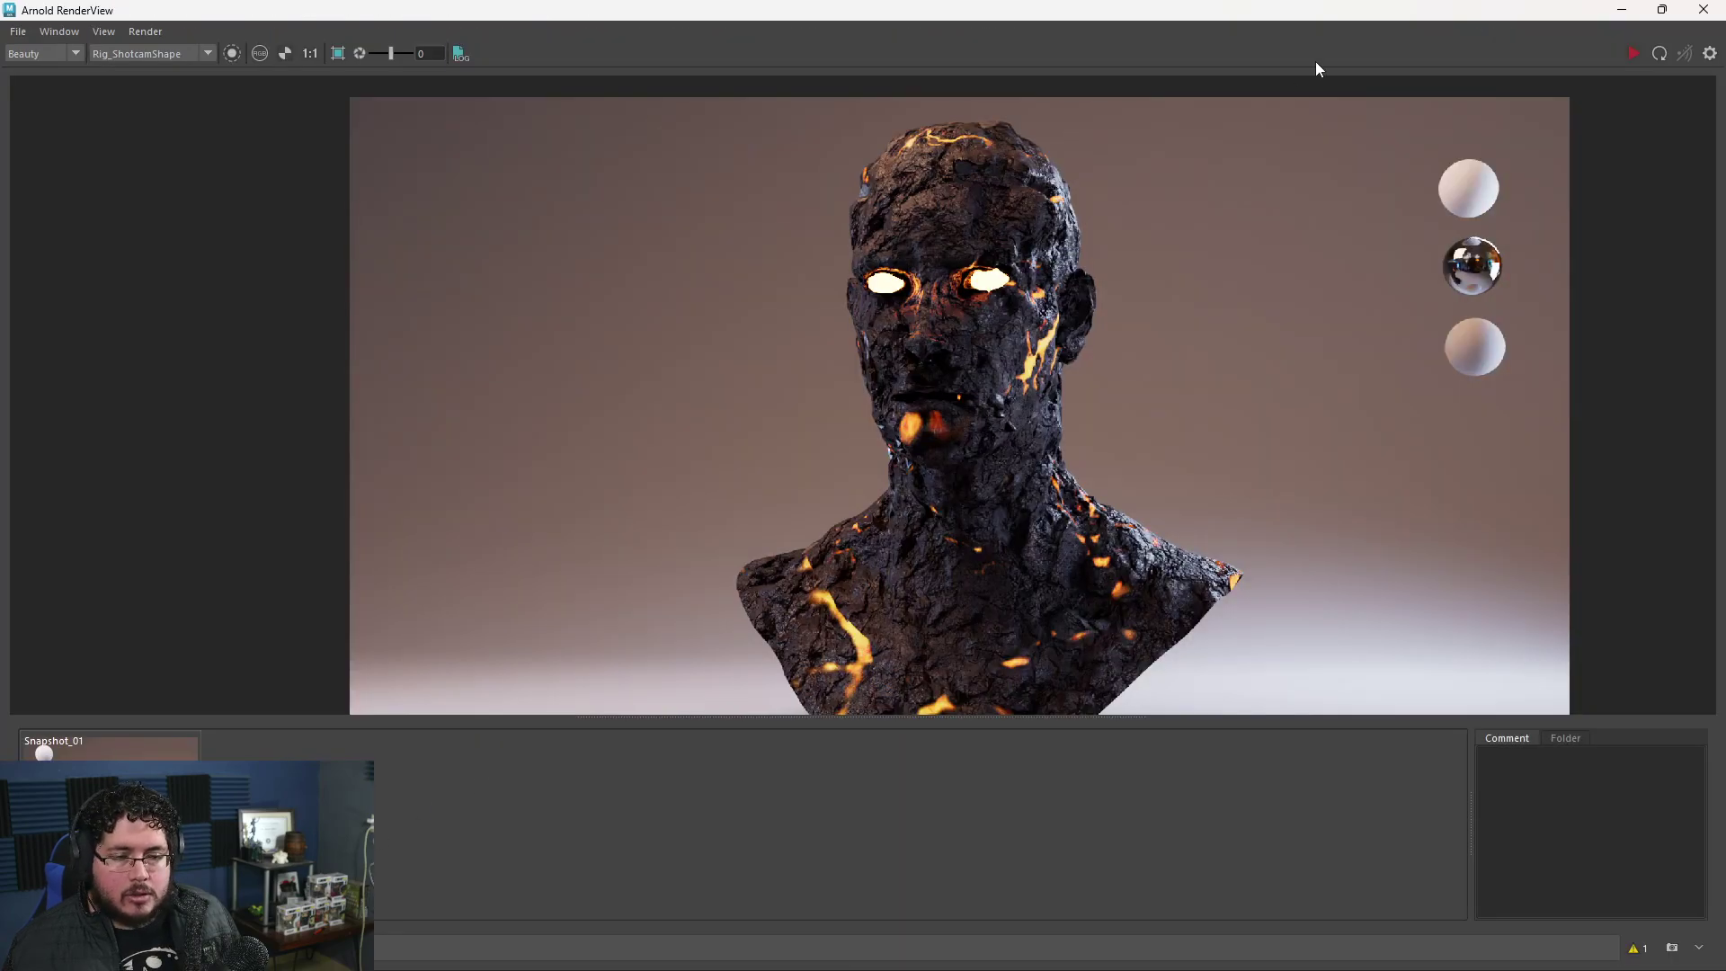
- Check displacementShader2's Arnold options (Auto Bump on, zero bounds padding), then hide Hypershade
{"action": "left_click", "coordinate": [1620, 9]}
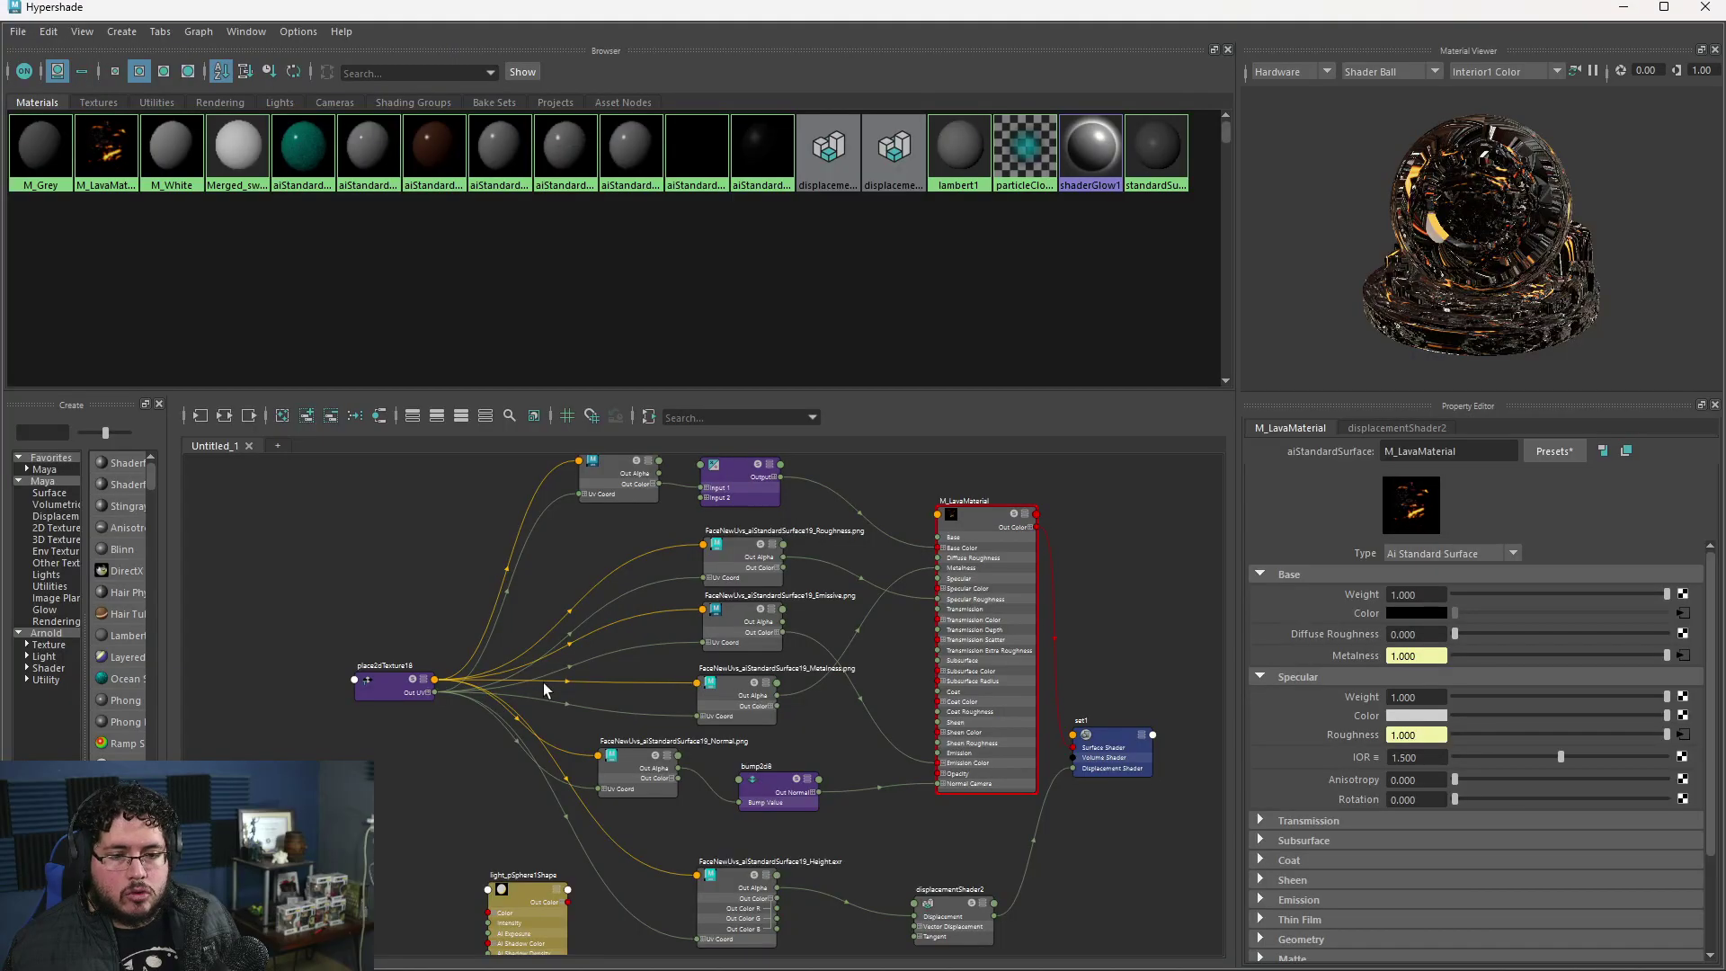
{"action": "scroll", "coordinate": [839, 722], "scroll_direction": "up", "scroll_amount": 5}
{"action": "left_click", "coordinate": [922, 721]}
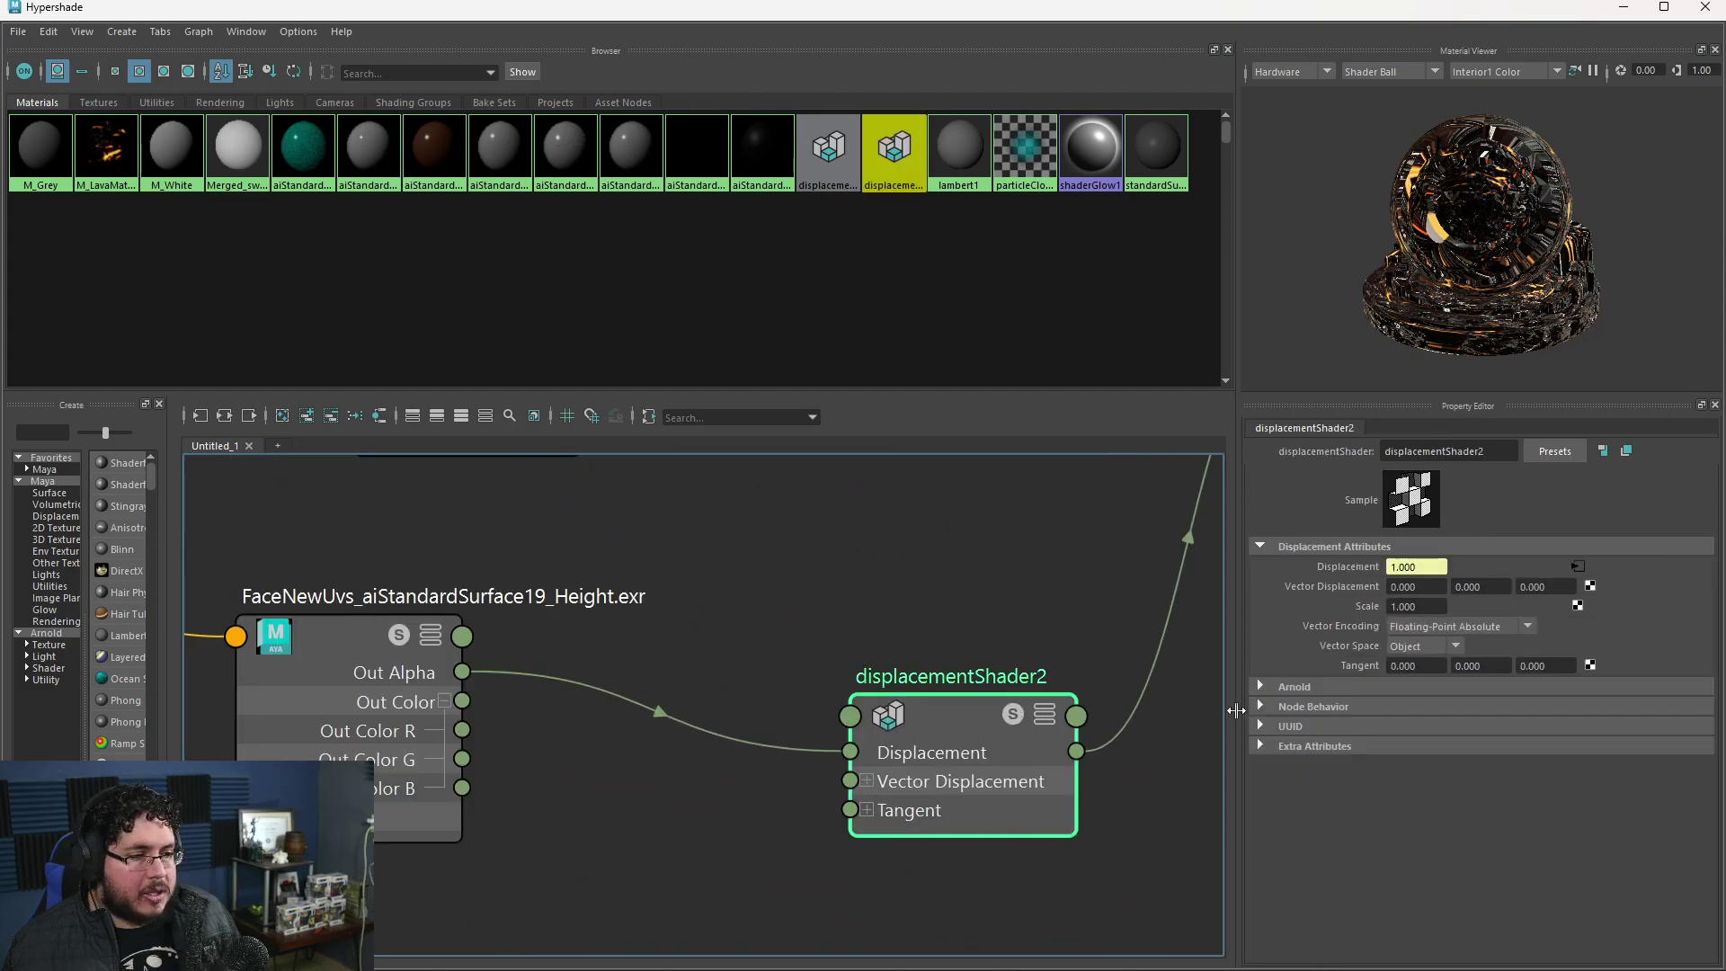
{"action": "left_click", "coordinate": [1265, 685]}
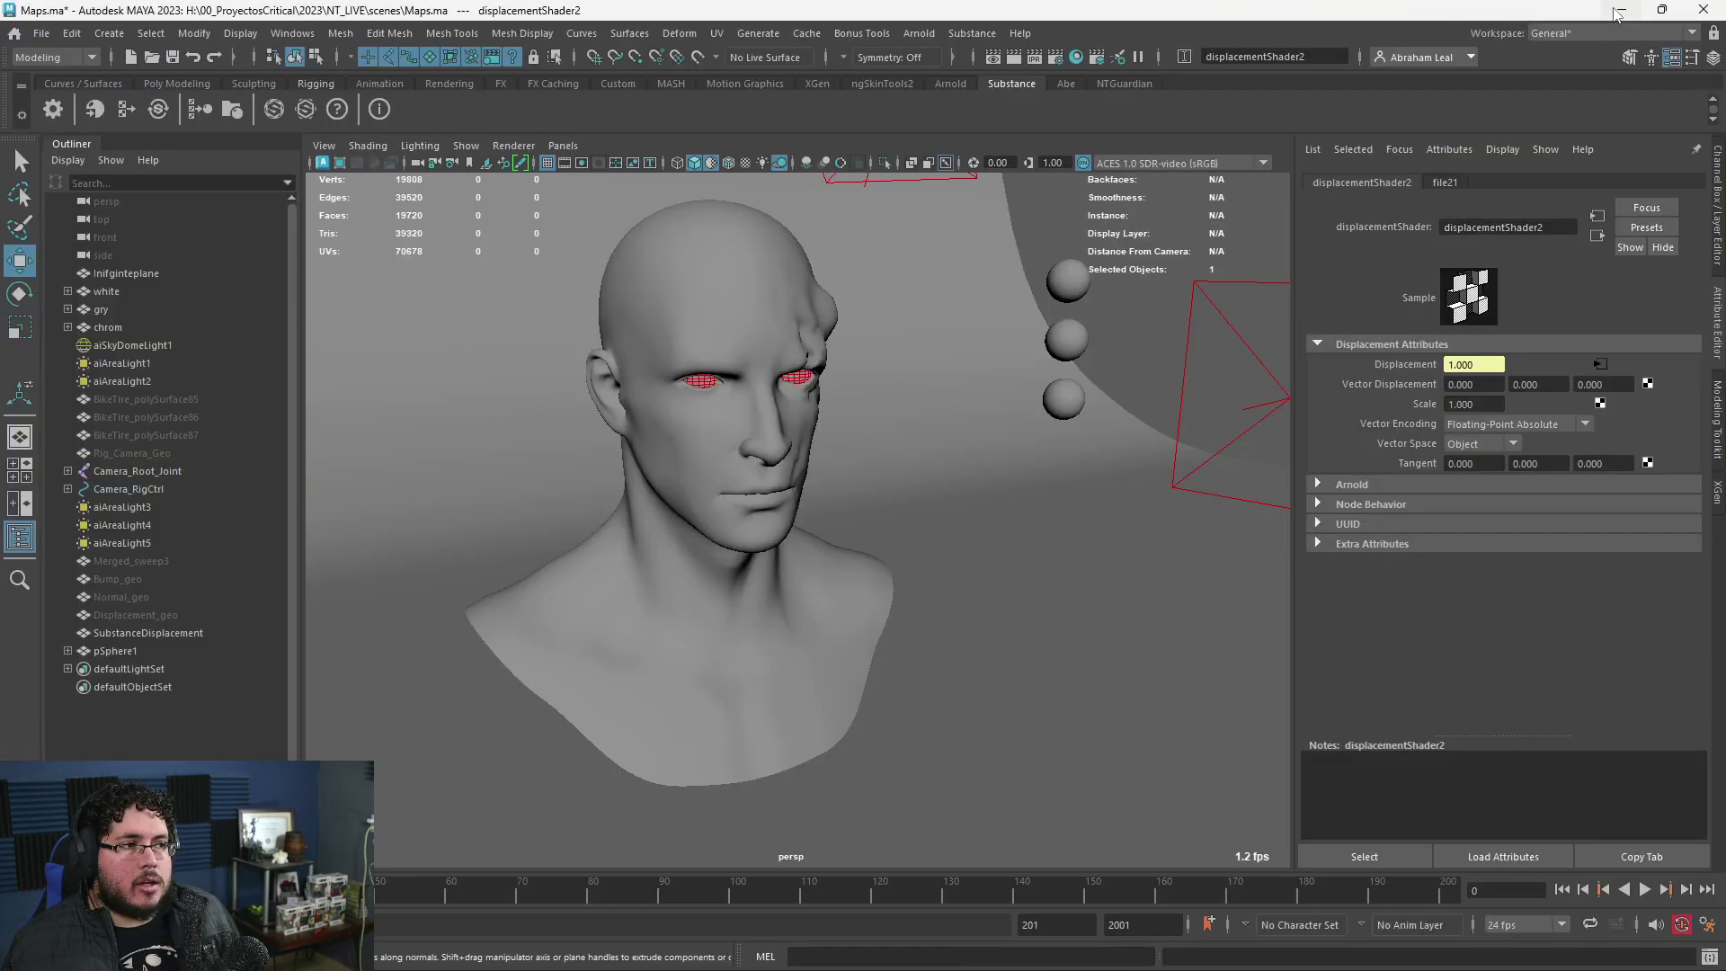
{"action": "left_click", "coordinate": [1623, 7]}
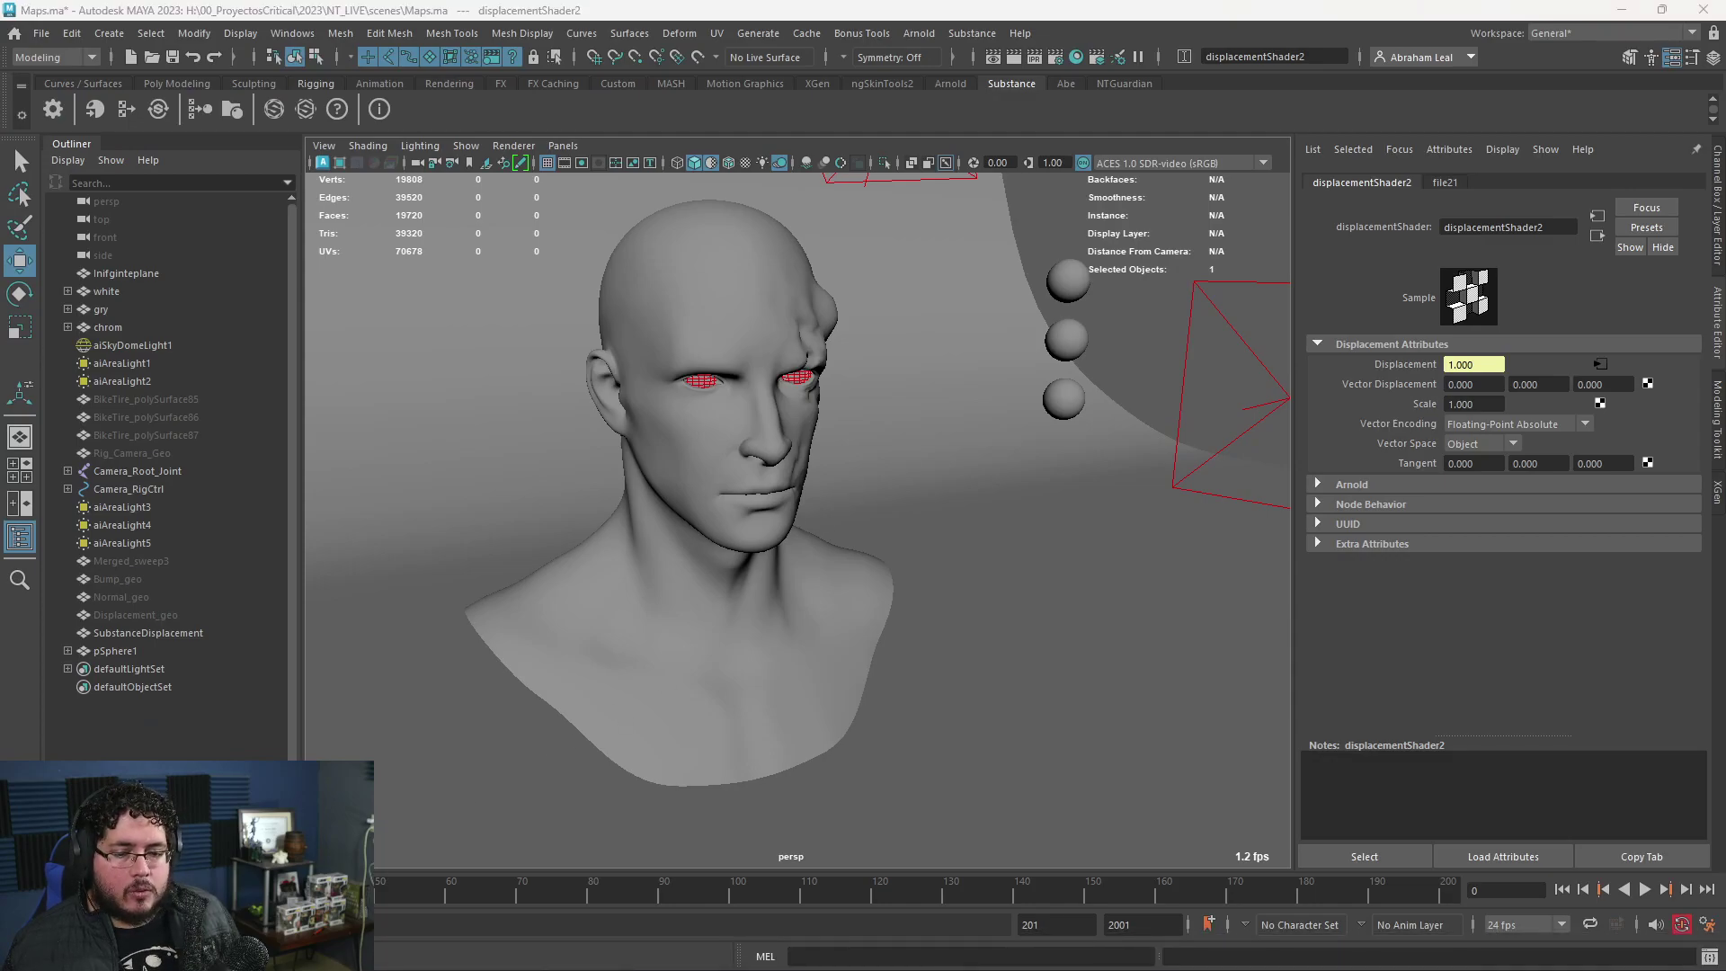
{"action": "key", "text": "alt+Tab"}
{"action": "left_click", "coordinate": [1635, 54]}
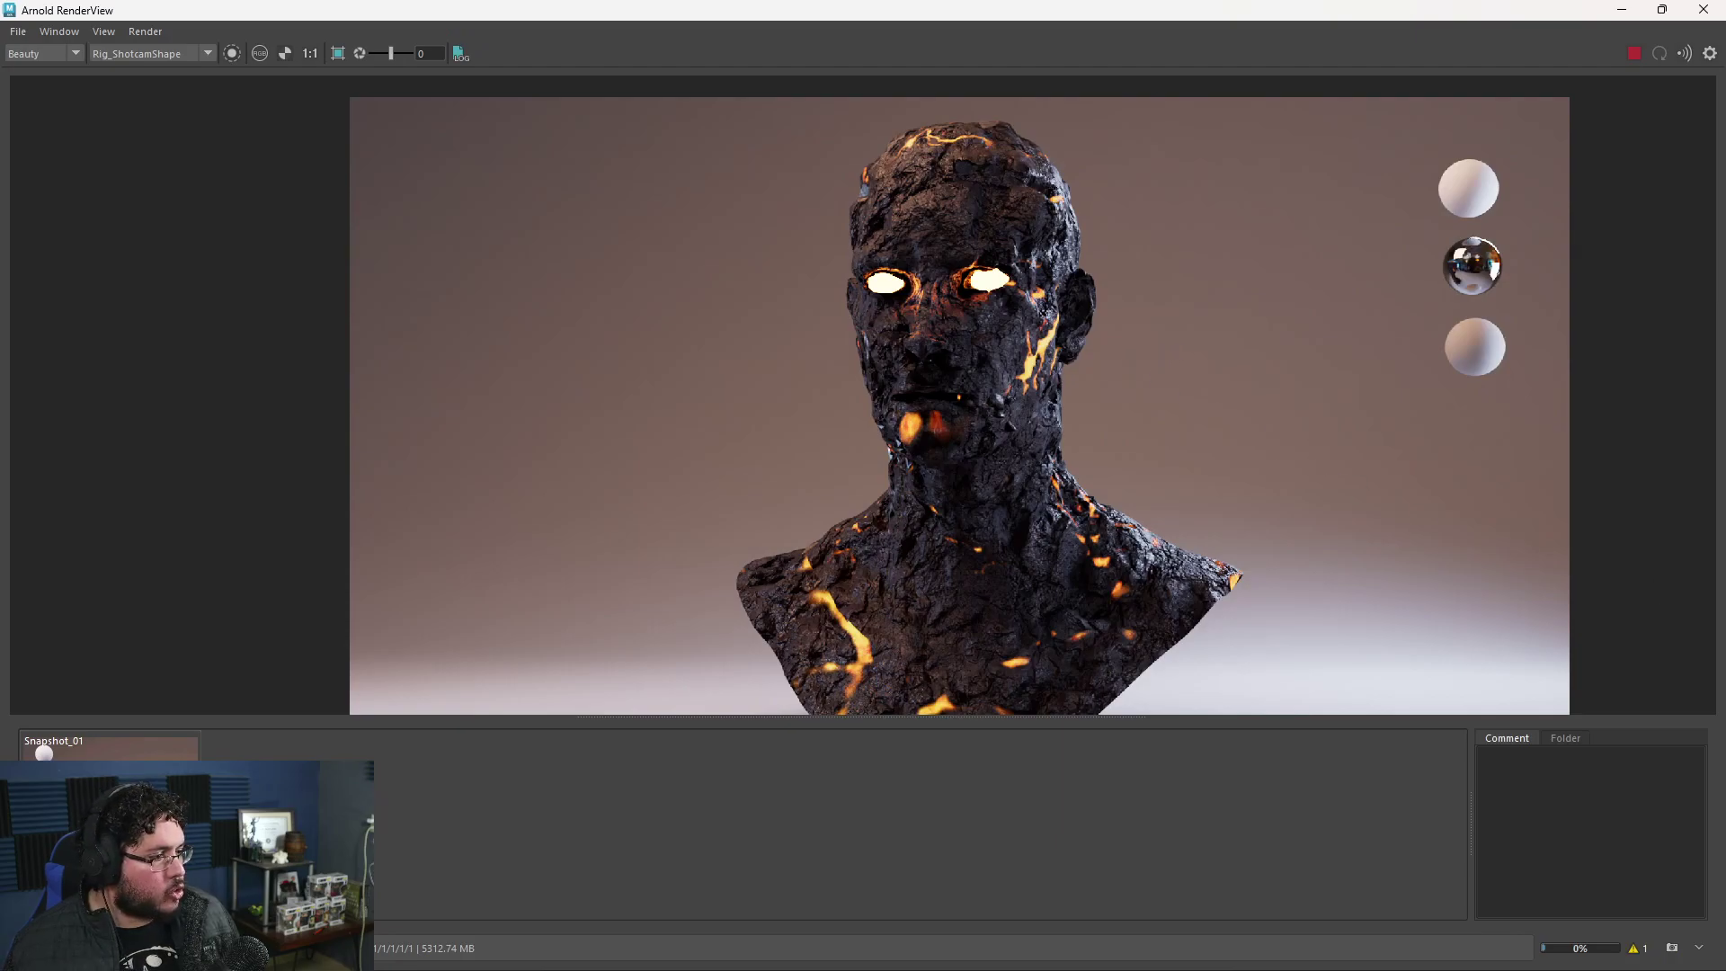
{"action": "scroll", "coordinate": [1380, 657], "scroll_direction": "up", "scroll_amount": 2}
{"action": "scroll", "coordinate": [802, 288], "scroll_direction": "up", "scroll_amount": 2}
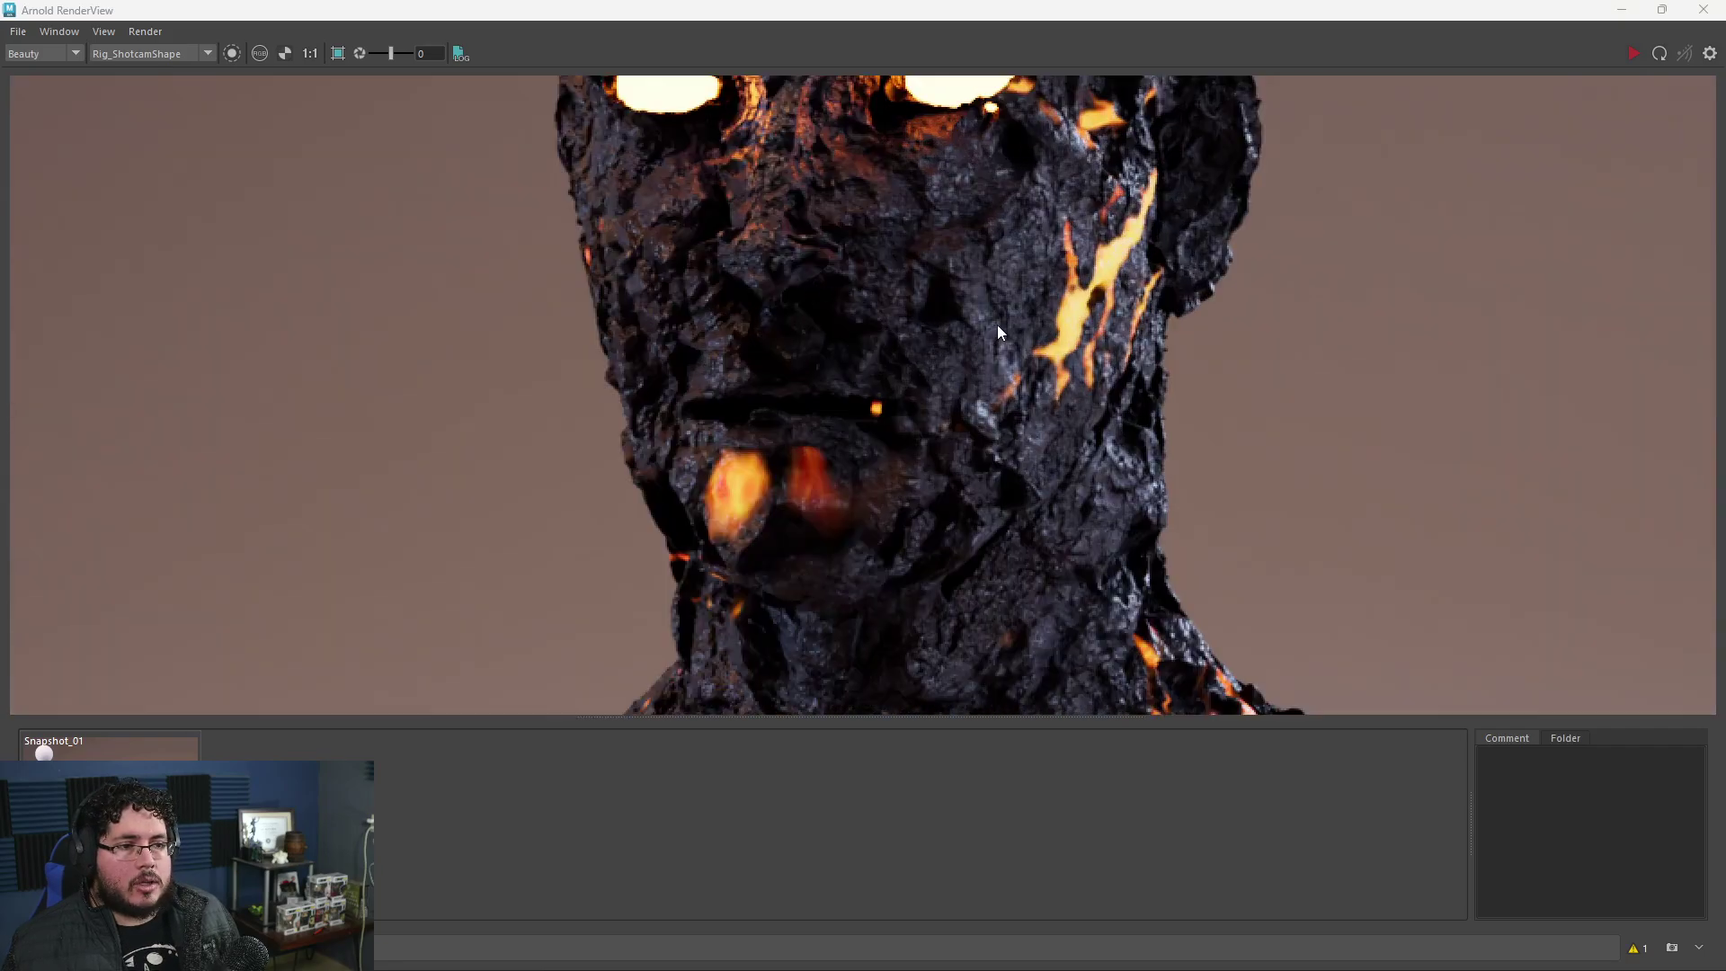
{"action": "scroll", "coordinate": [996, 326], "scroll_direction": "down", "scroll_amount": 3}
{"action": "scroll", "coordinate": [935, 418], "scroll_direction": "up", "scroll_amount": 4}
{"action": "middle_click_drag", "start_coordinate": [811, 273], "coordinate": [882, 399]}
{"action": "scroll", "coordinate": [1005, 370], "scroll_direction": "down", "scroll_amount": 3}
{"action": "scroll", "coordinate": [1033, 370], "scroll_direction": "up", "scroll_amount": 2}
{"action": "scroll", "coordinate": [1043, 370], "scroll_direction": "down", "scroll_amount": 2}
{"action": "scroll", "coordinate": [1070, 329], "scroll_direction": "up", "scroll_amount": 2}
{"action": "scroll", "coordinate": [1071, 329], "scroll_direction": "down", "scroll_amount": 3}
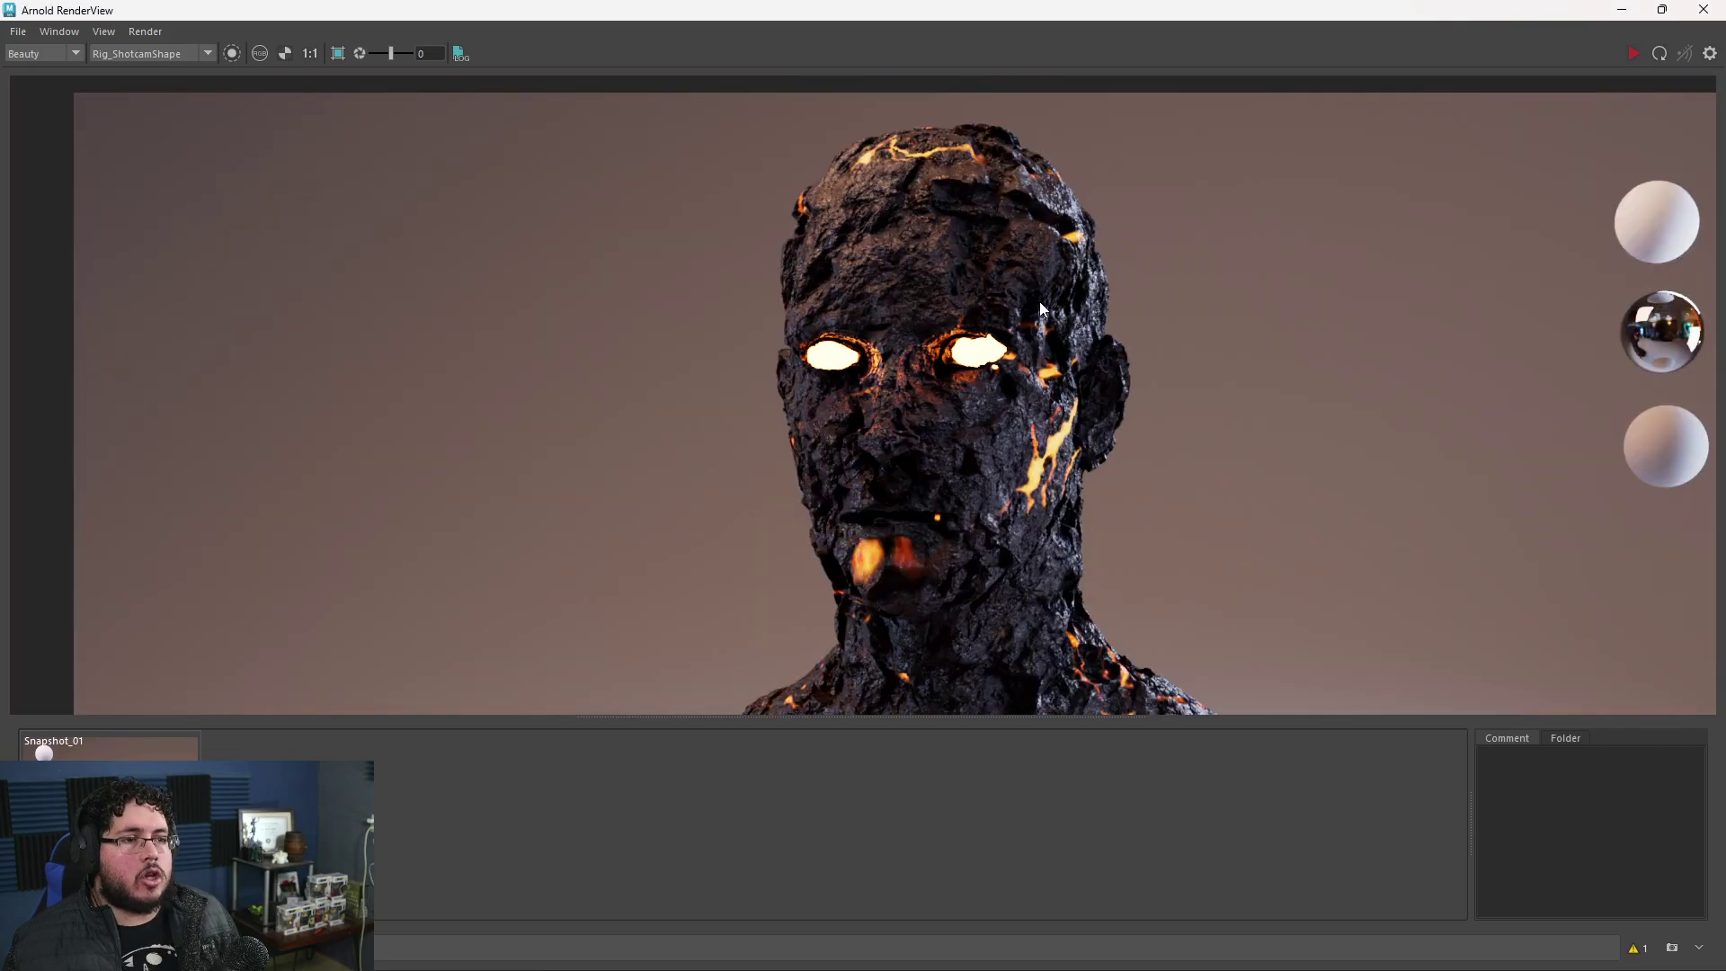
{"action": "scroll", "coordinate": [994, 316], "scroll_direction": "up", "scroll_amount": 4}
{"action": "scroll", "coordinate": [1017, 346], "scroll_direction": "down", "scroll_amount": 2}
{"action": "scroll", "coordinate": [1017, 346], "scroll_direction": "down", "scroll_amount": 2}
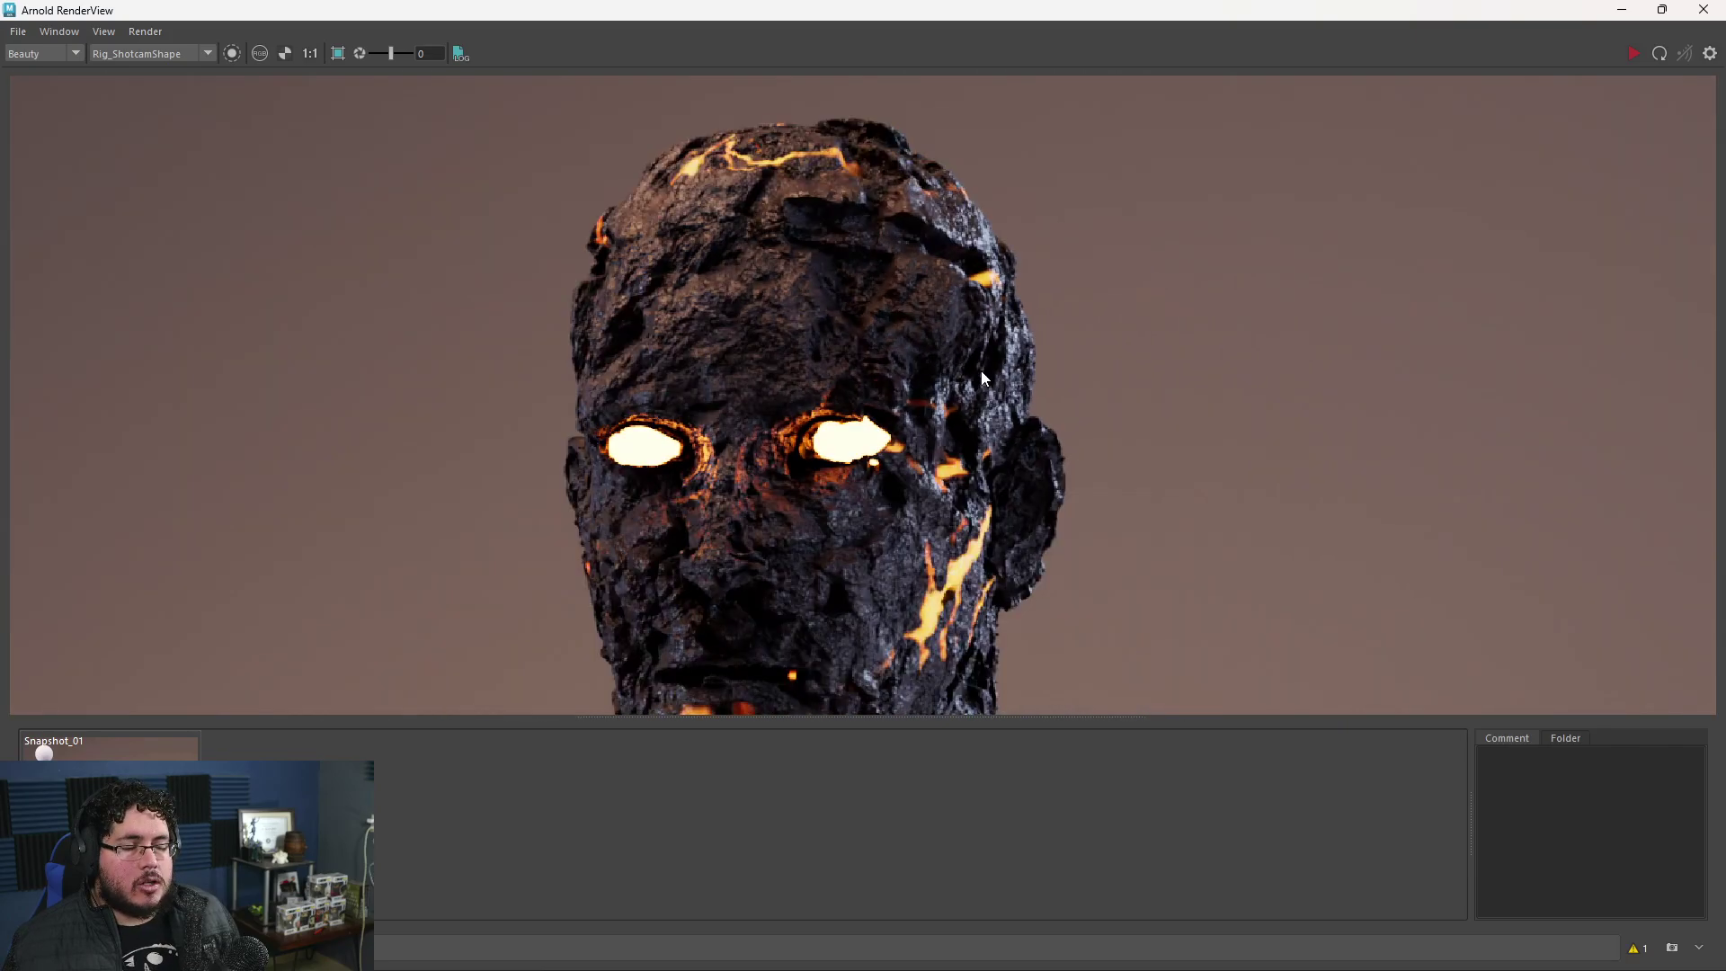
{"action": "scroll", "coordinate": [1104, 310], "scroll_direction": "up", "scroll_amount": 5}
{"action": "scroll", "coordinate": [1082, 448], "scroll_direction": "down", "scroll_amount": 3}
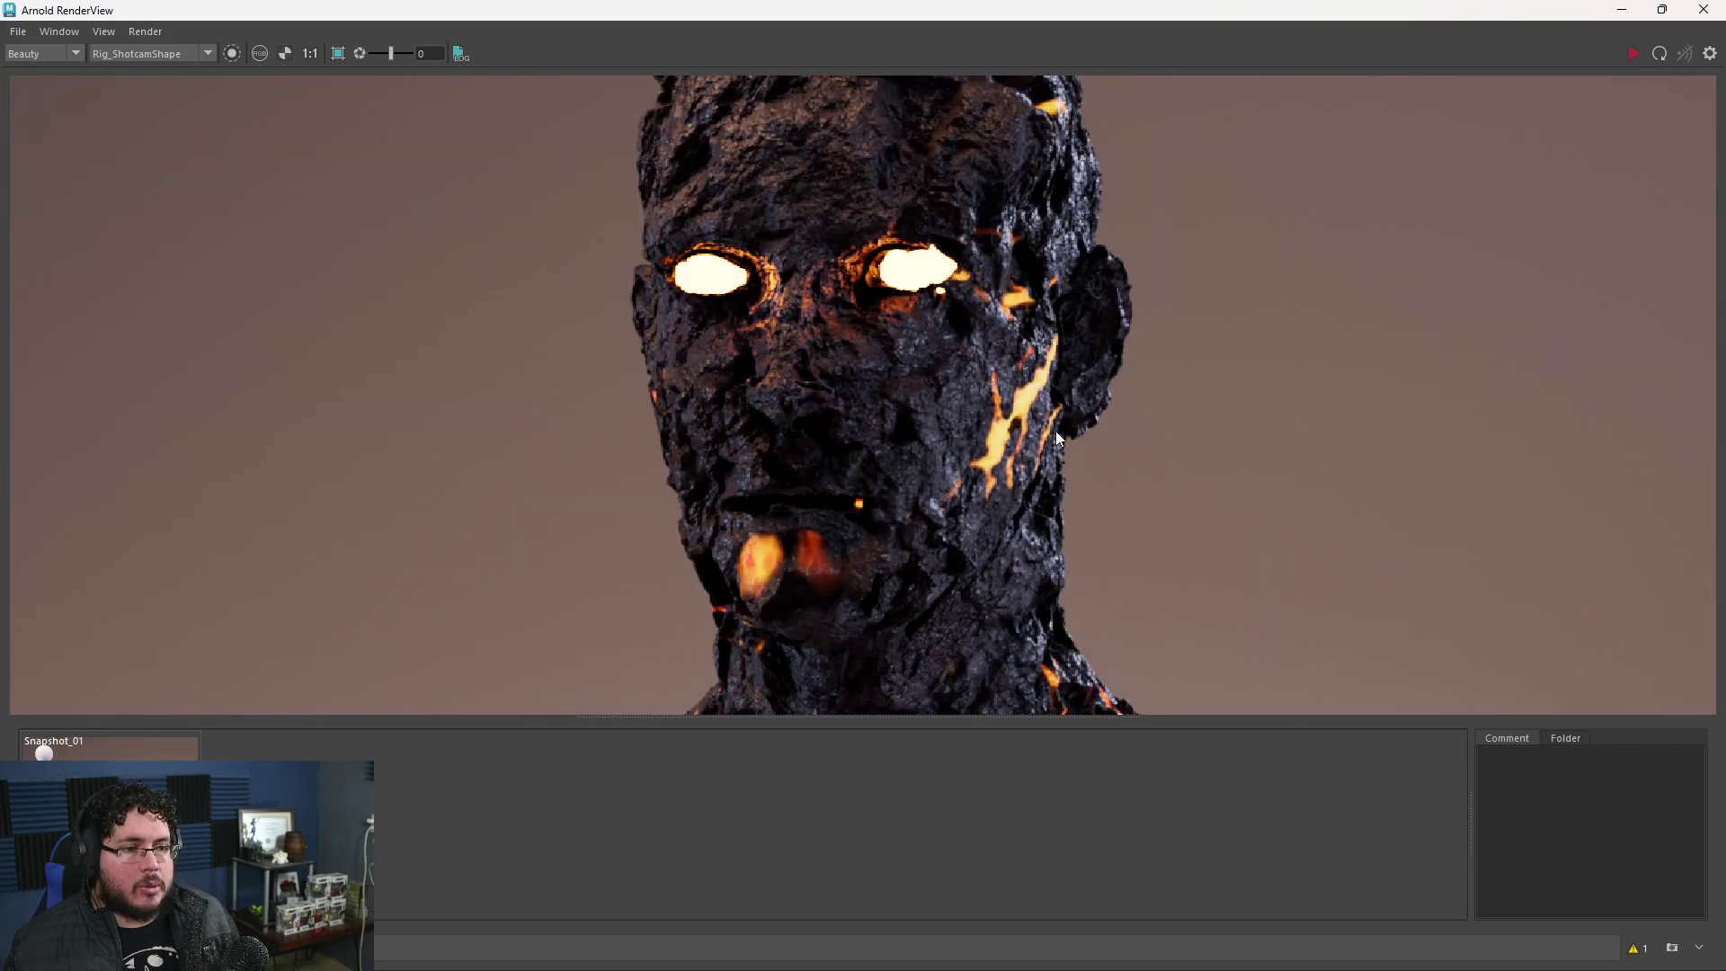
{"action": "scroll", "coordinate": [1033, 512], "scroll_direction": "up", "scroll_amount": 2}
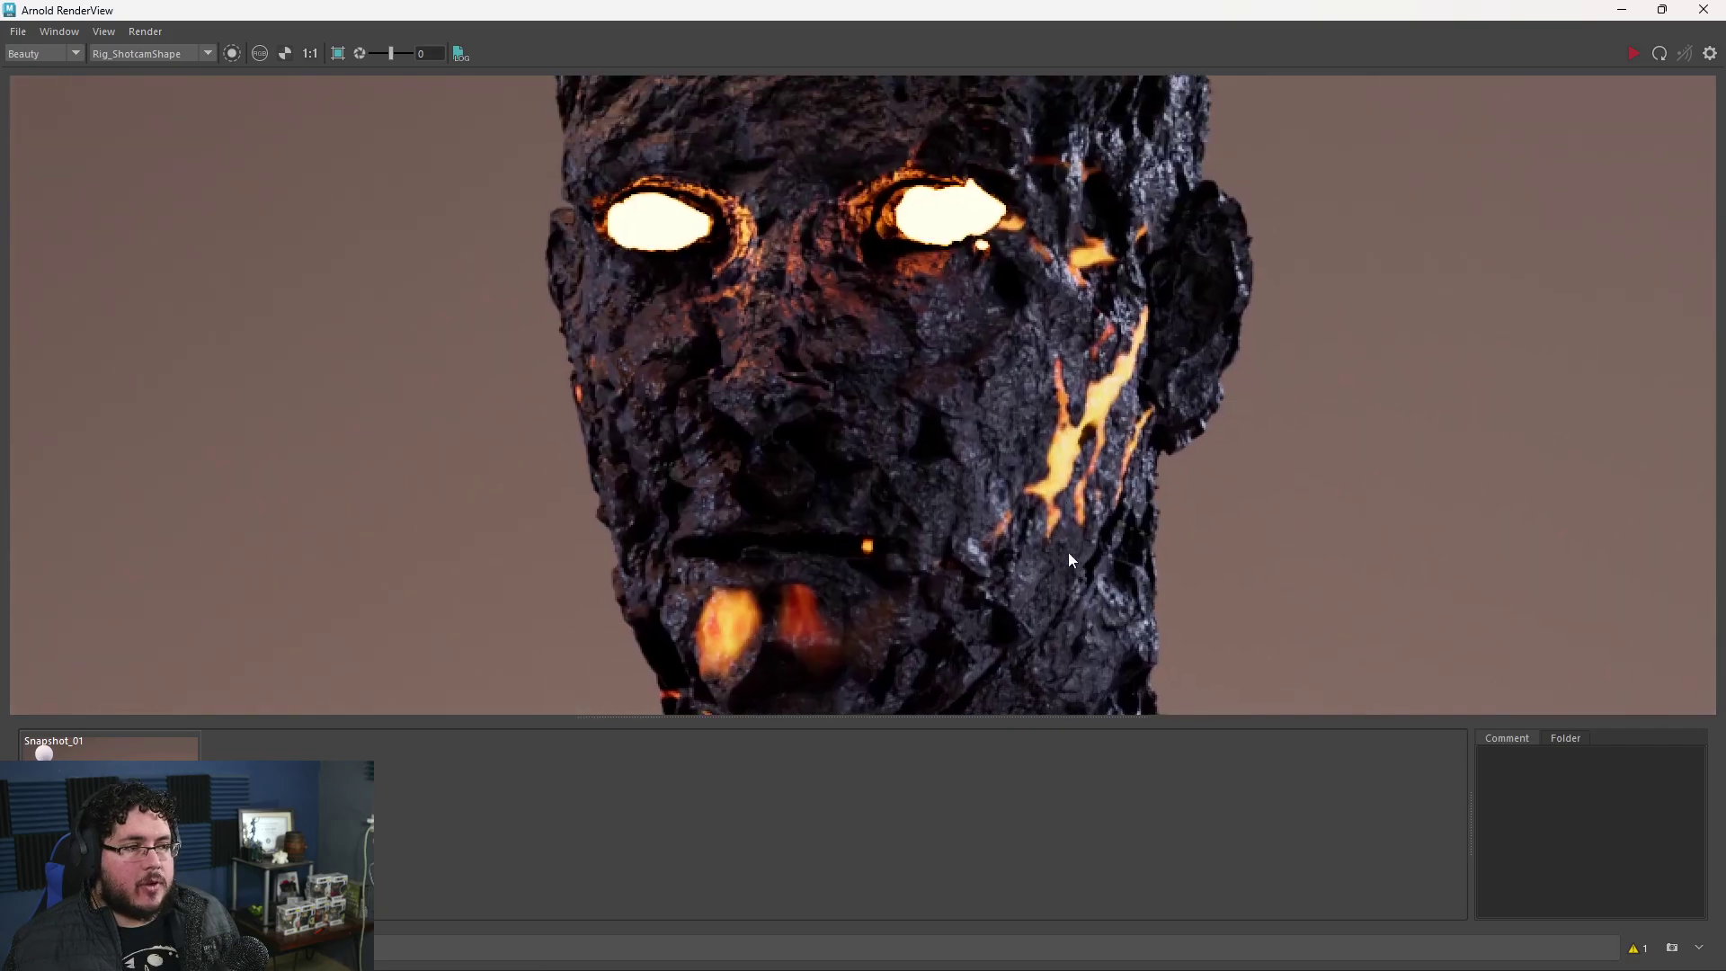
{"action": "key", "text": "f"}
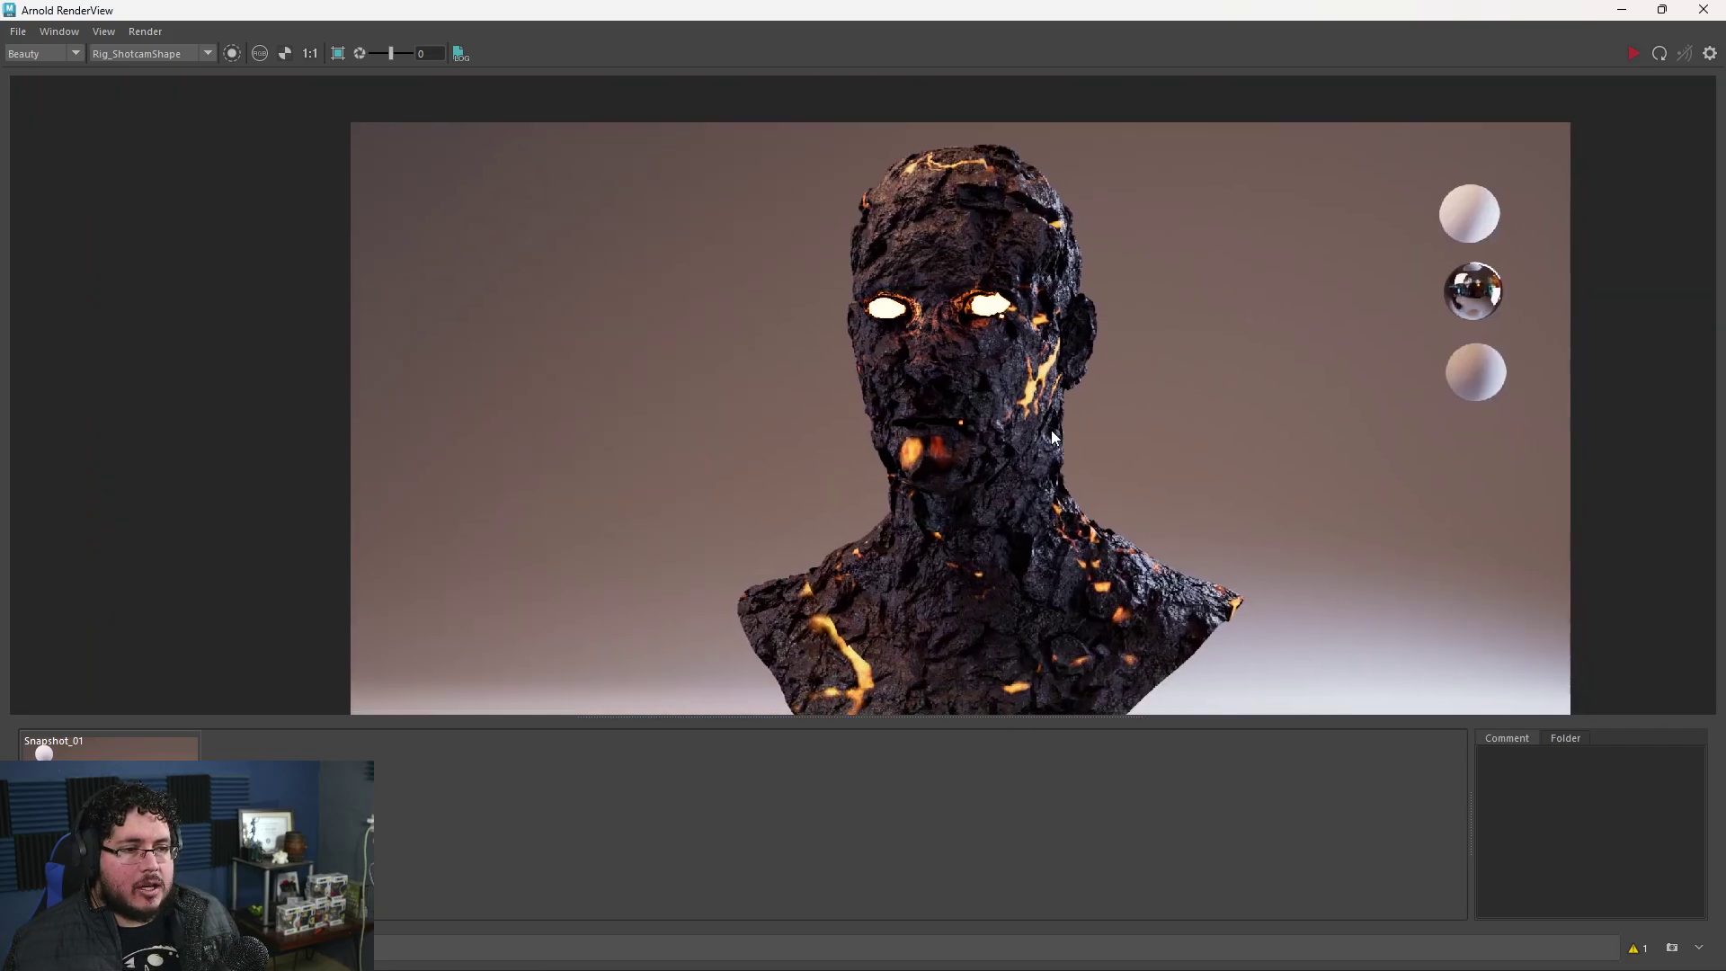
{"action": "scroll", "coordinate": [1071, 426], "scroll_direction": "up", "scroll_amount": 3}
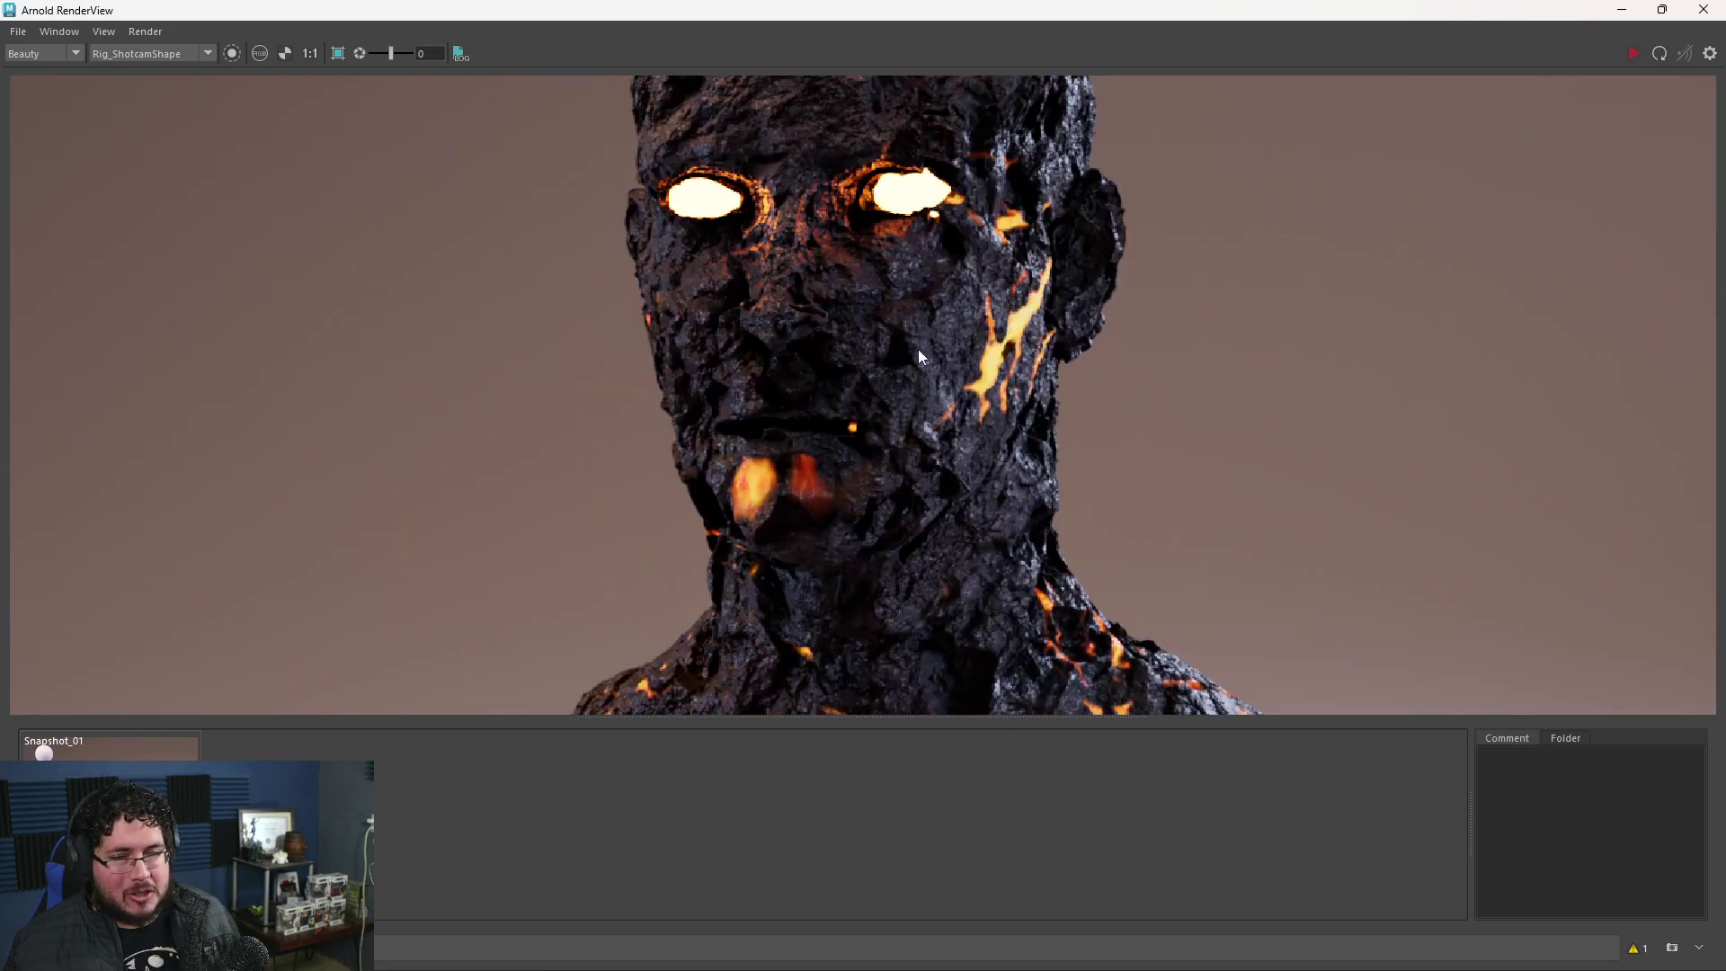
{"action": "key", "text": "f"}
{"action": "scroll", "coordinate": [1017, 481], "scroll_direction": "up", "scroll_amount": 3}
{"action": "scroll", "coordinate": [1048, 460], "scroll_direction": "down", "scroll_amount": 2}
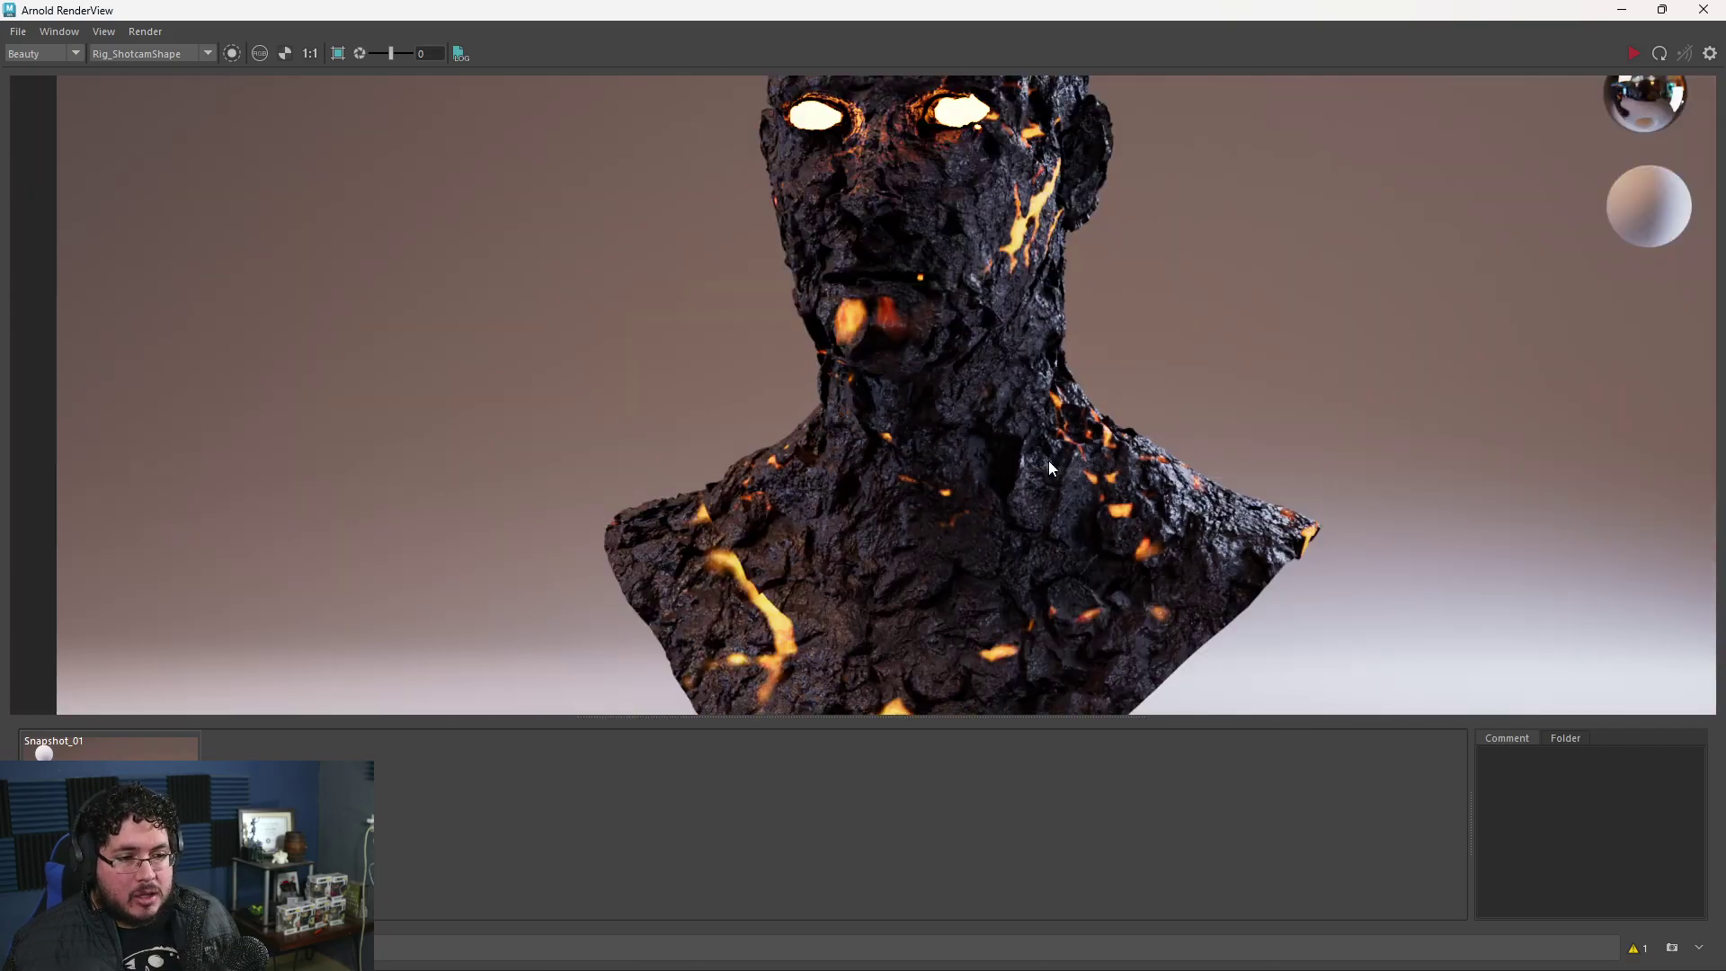
{"action": "middle_click_drag", "start_coordinate": [1048, 460], "coordinate": [1054, 391]}
{"action": "scroll", "coordinate": [1054, 390], "scroll_direction": "up", "scroll_amount": 1}
{"action": "scroll", "coordinate": [1054, 390], "scroll_direction": "down", "scroll_amount": 1}
{"action": "scroll", "coordinate": [689, 403], "scroll_direction": "up", "scroll_amount": 4}
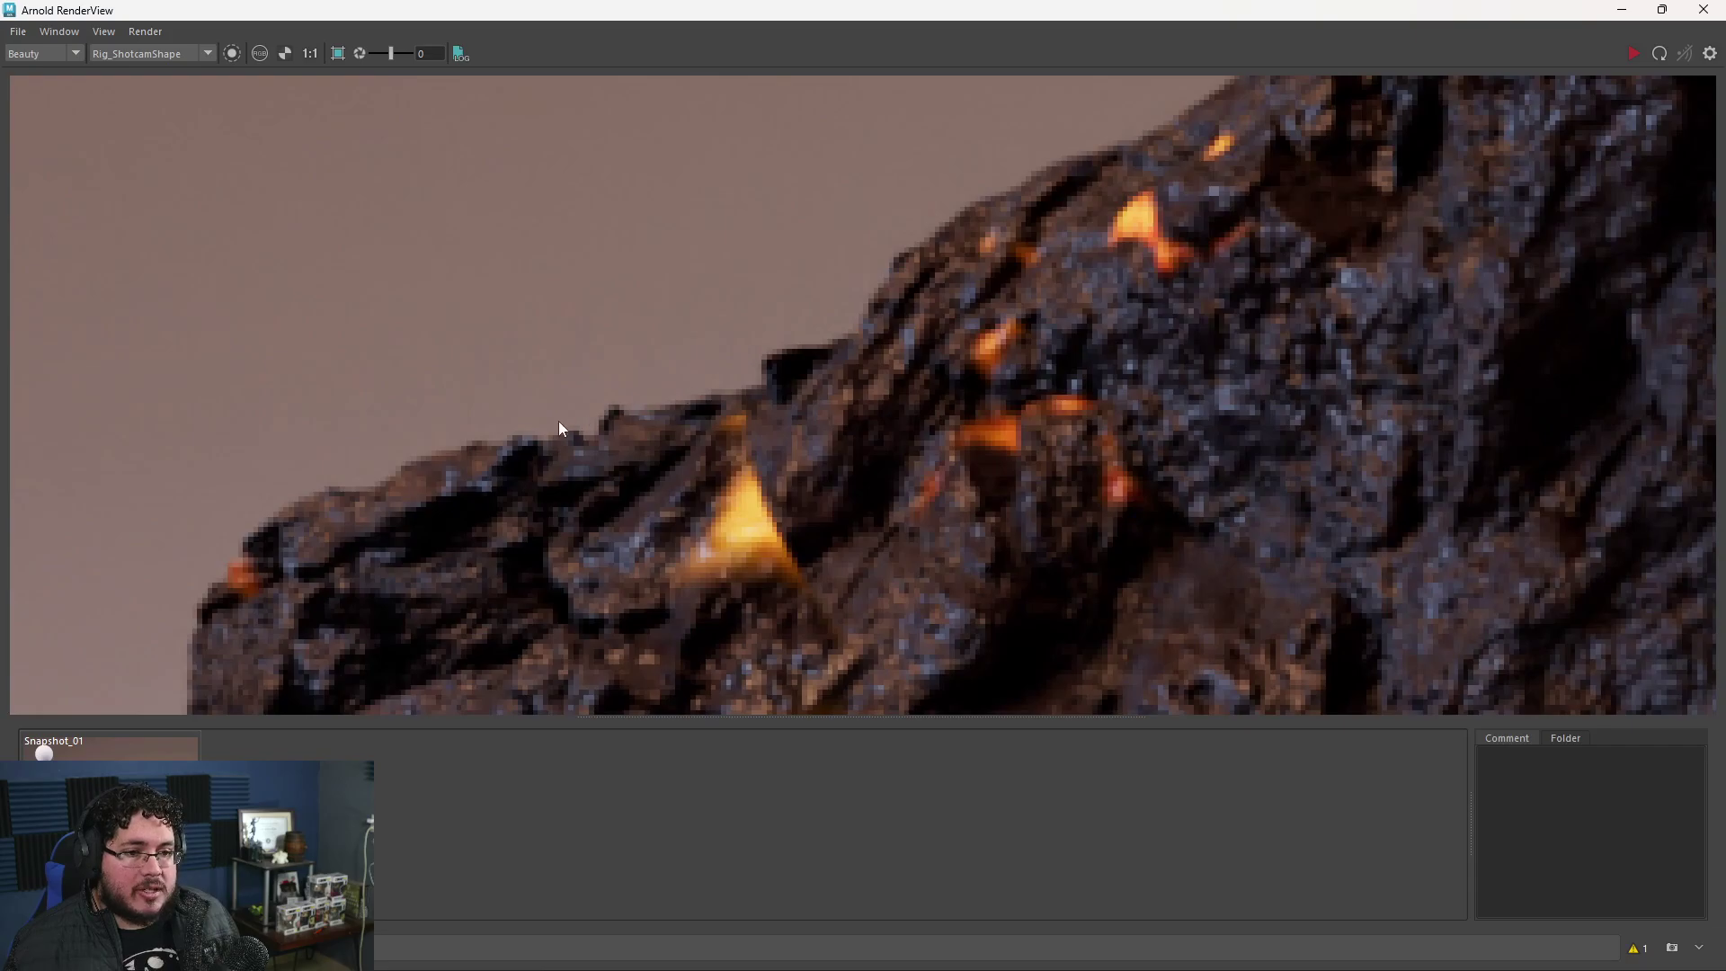
{"action": "scroll", "coordinate": [919, 424], "scroll_direction": "down", "scroll_amount": 5}
{"action": "scroll", "coordinate": [1007, 306], "scroll_direction": "up", "scroll_amount": 1}
{"action": "scroll", "coordinate": [1095, 382], "scroll_direction": "down", "scroll_amount": 2}
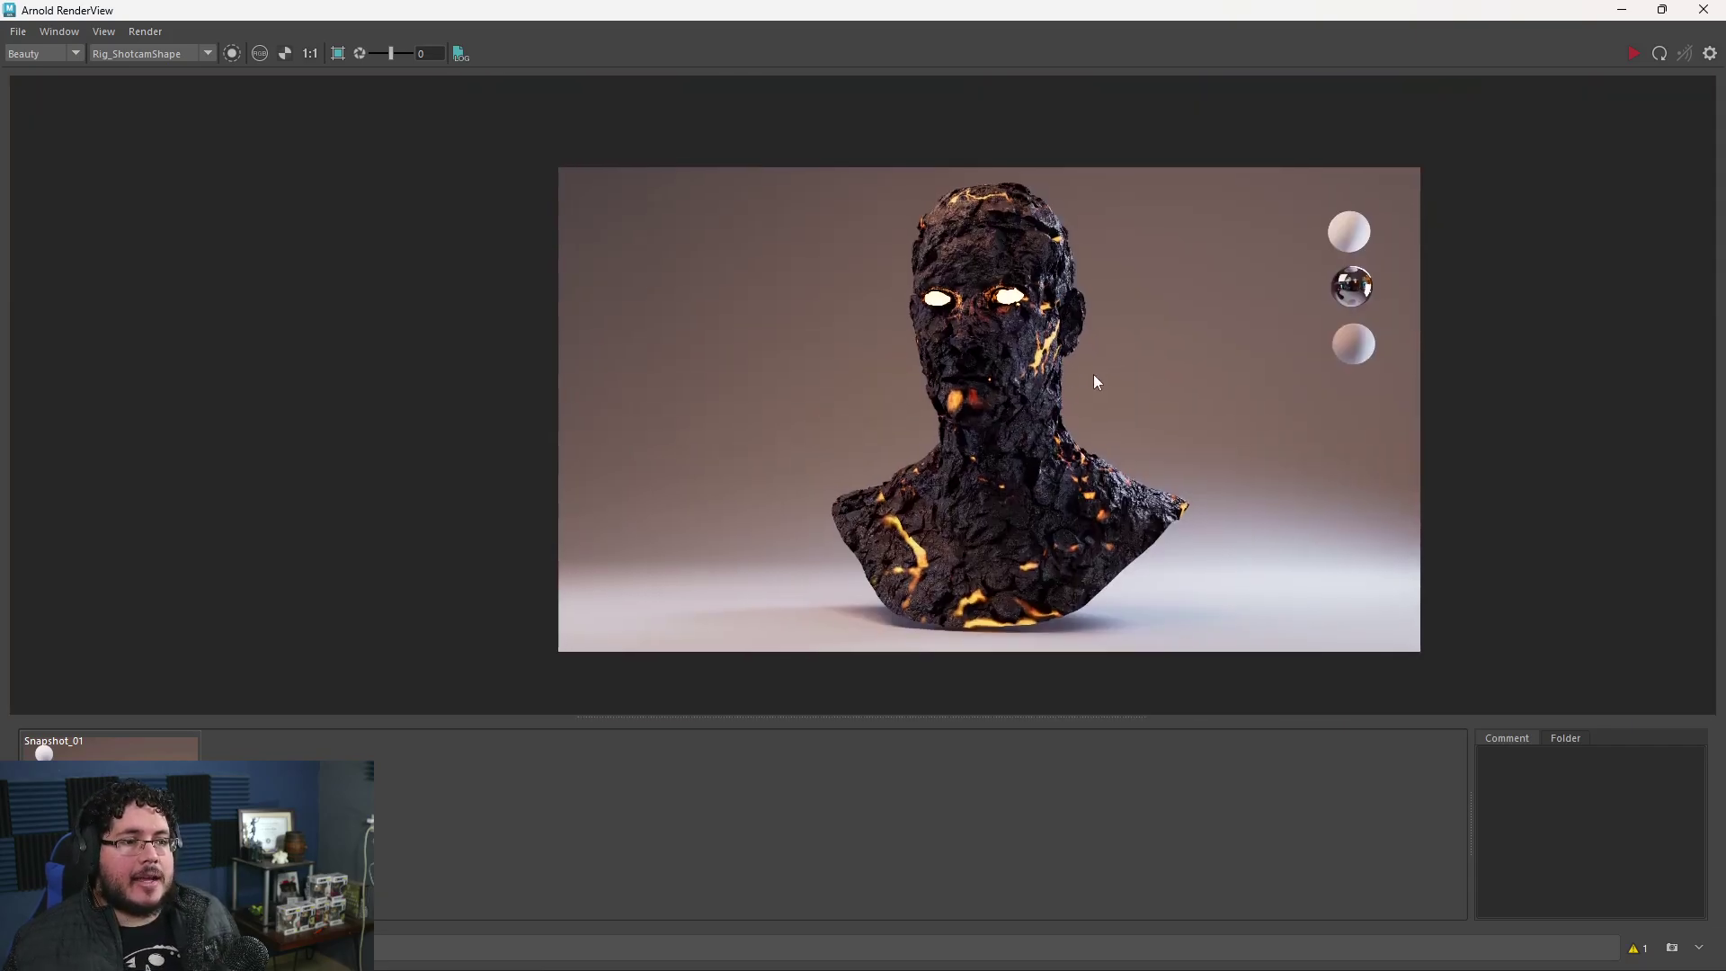
{"action": "scroll", "coordinate": [1094, 374], "scroll_direction": "up", "scroll_amount": 1}
{"action": "scroll", "coordinate": [1094, 371], "scroll_direction": "down", "scroll_amount": 1}
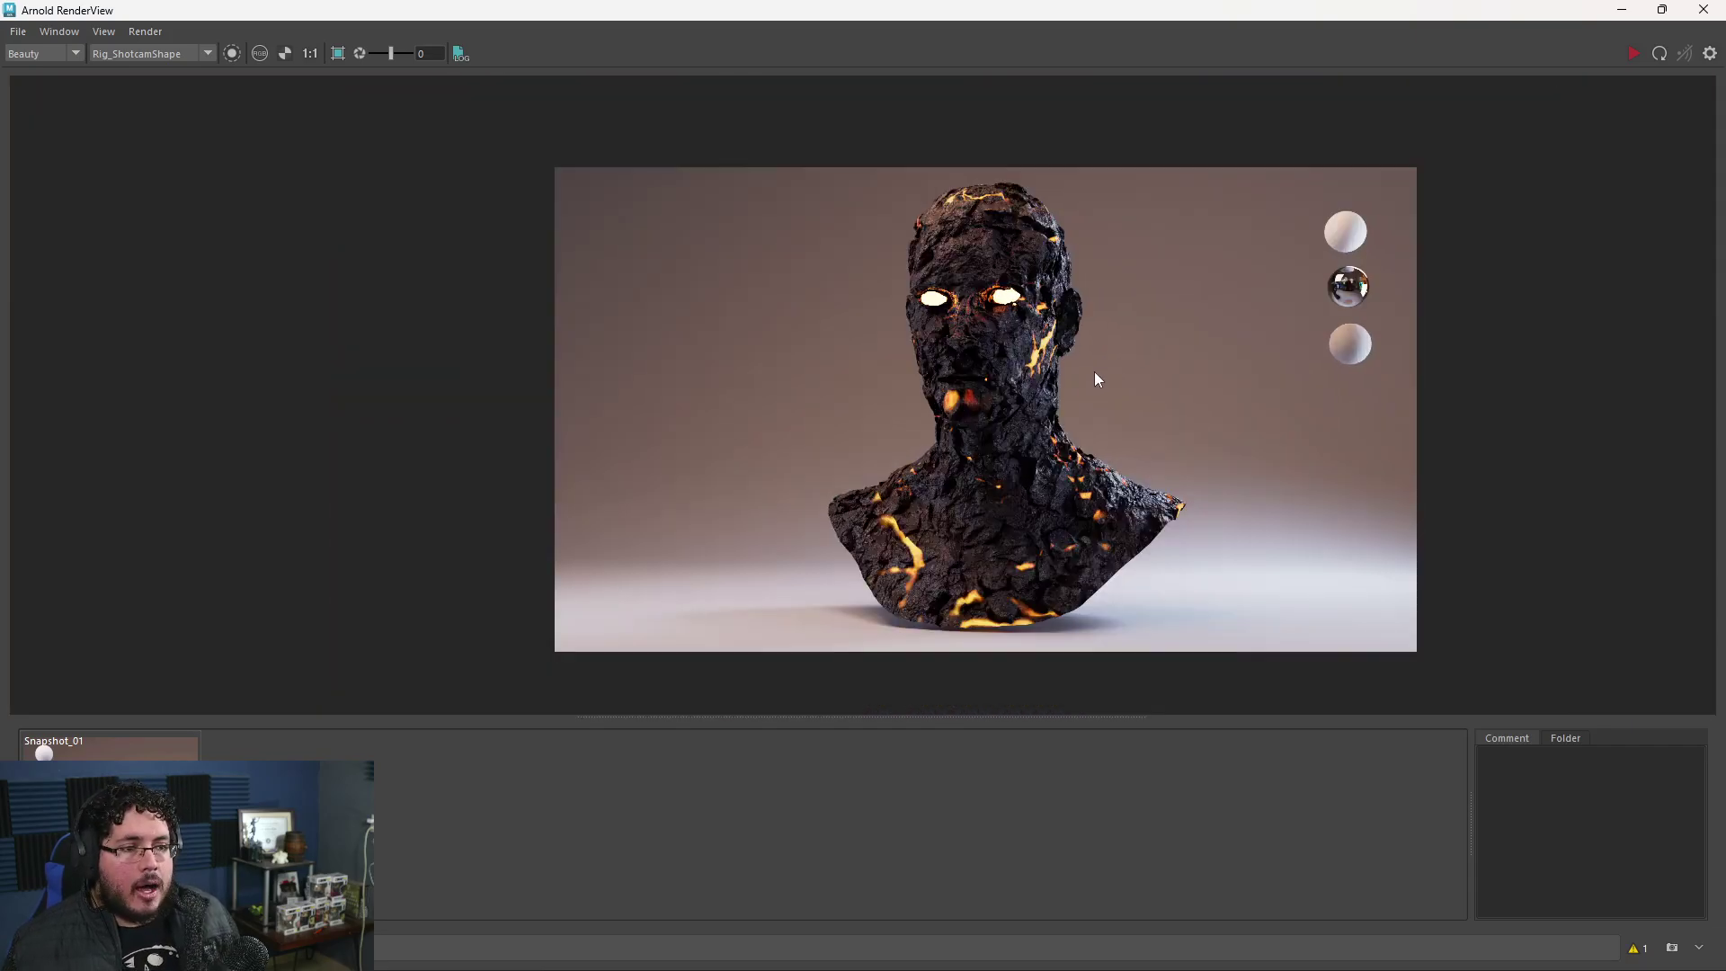
{"action": "scroll", "coordinate": [1095, 378], "scroll_direction": "up", "scroll_amount": 1}
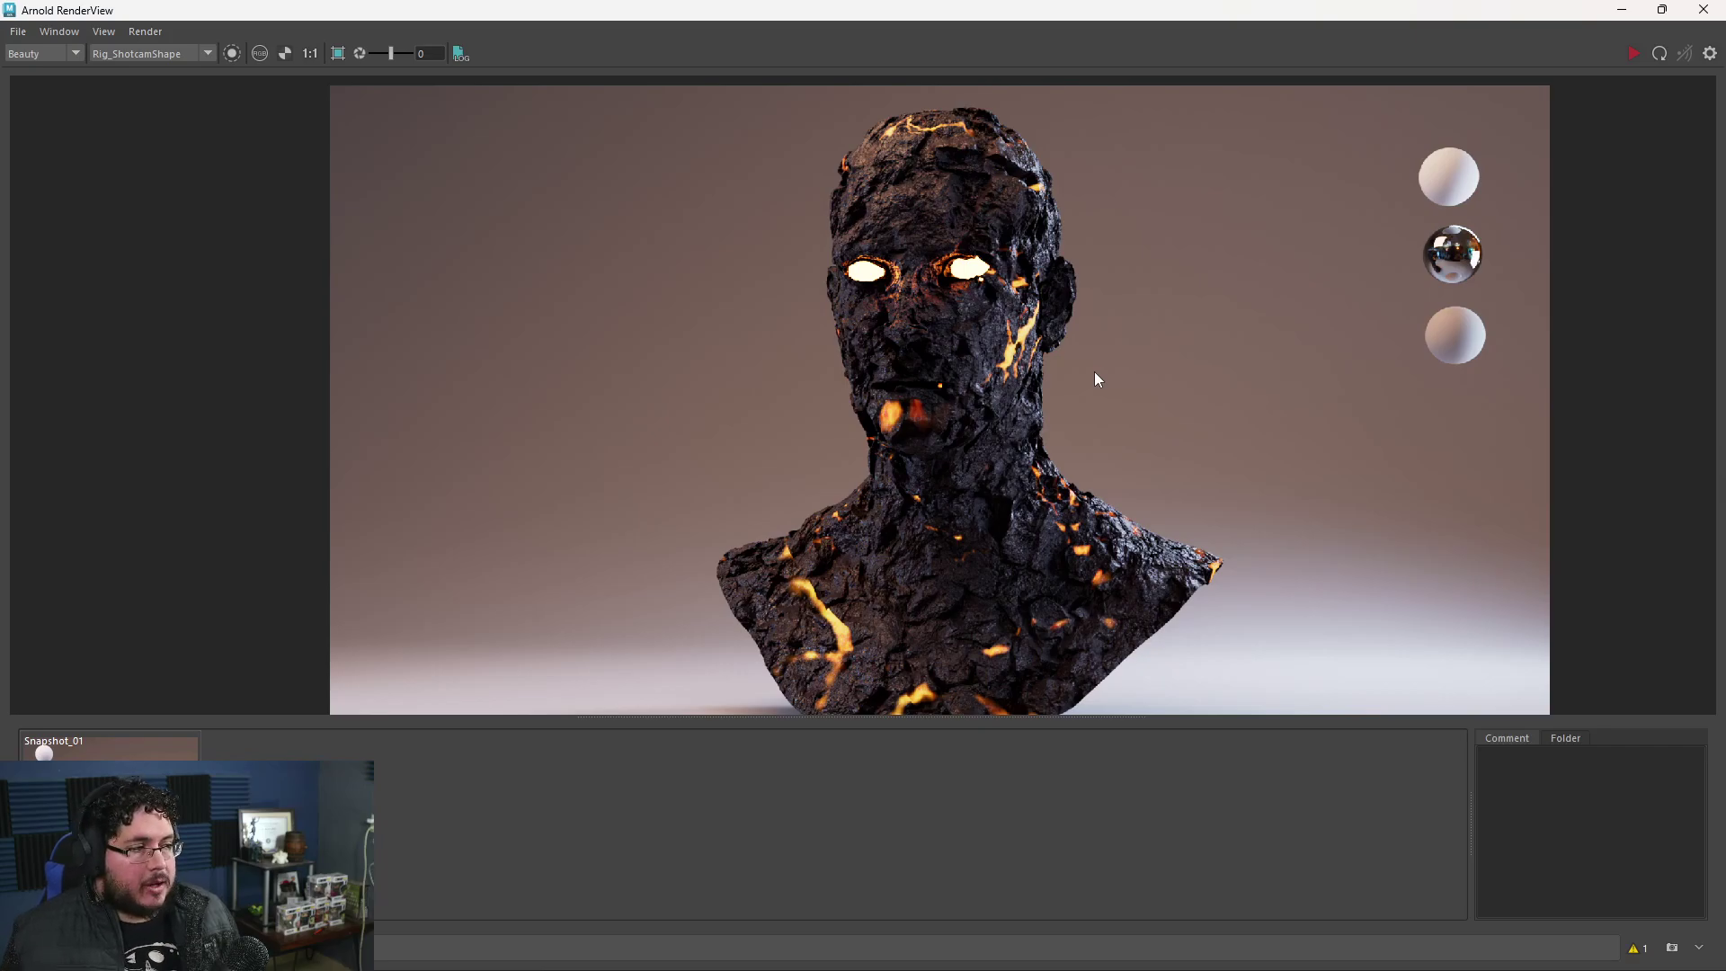
{"action": "scroll", "coordinate": [1149, 407], "scroll_direction": "down", "scroll_amount": 1}
{"action": "scroll", "coordinate": [1150, 407], "scroll_direction": "up", "scroll_amount": 1}
{"action": "scroll", "coordinate": [1145, 397], "scroll_direction": "down", "scroll_amount": 1}
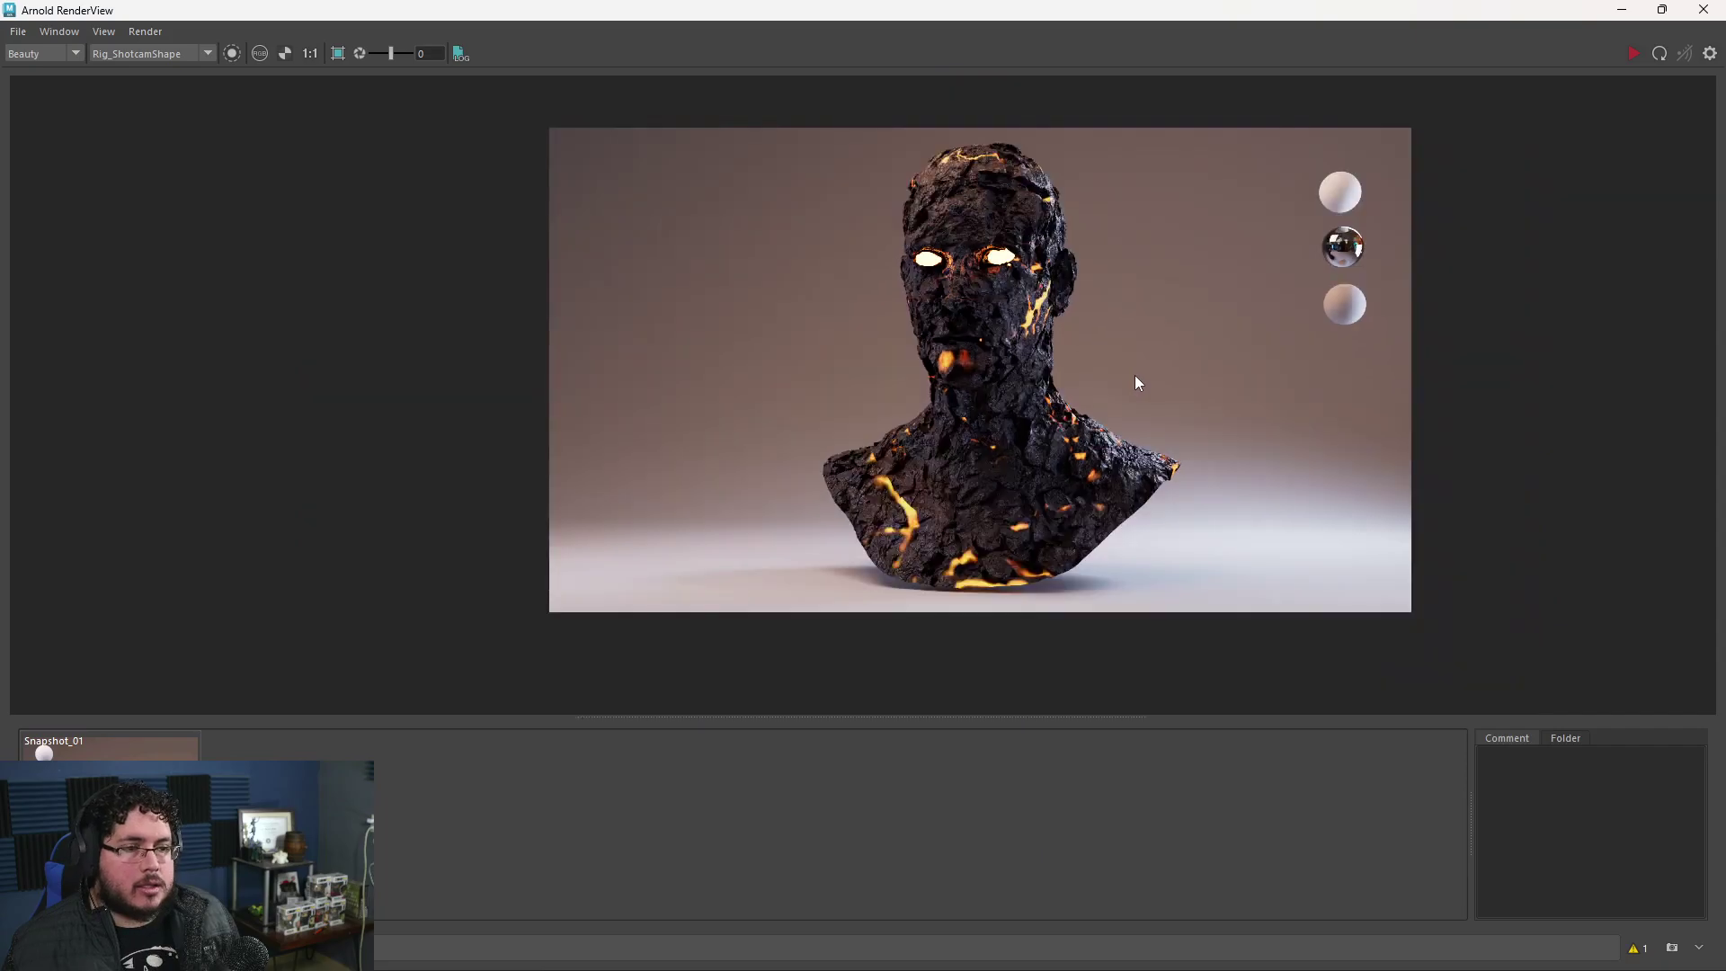
{"action": "middle_click_drag", "start_coordinate": [1022, 340], "coordinate": [1004, 360]}
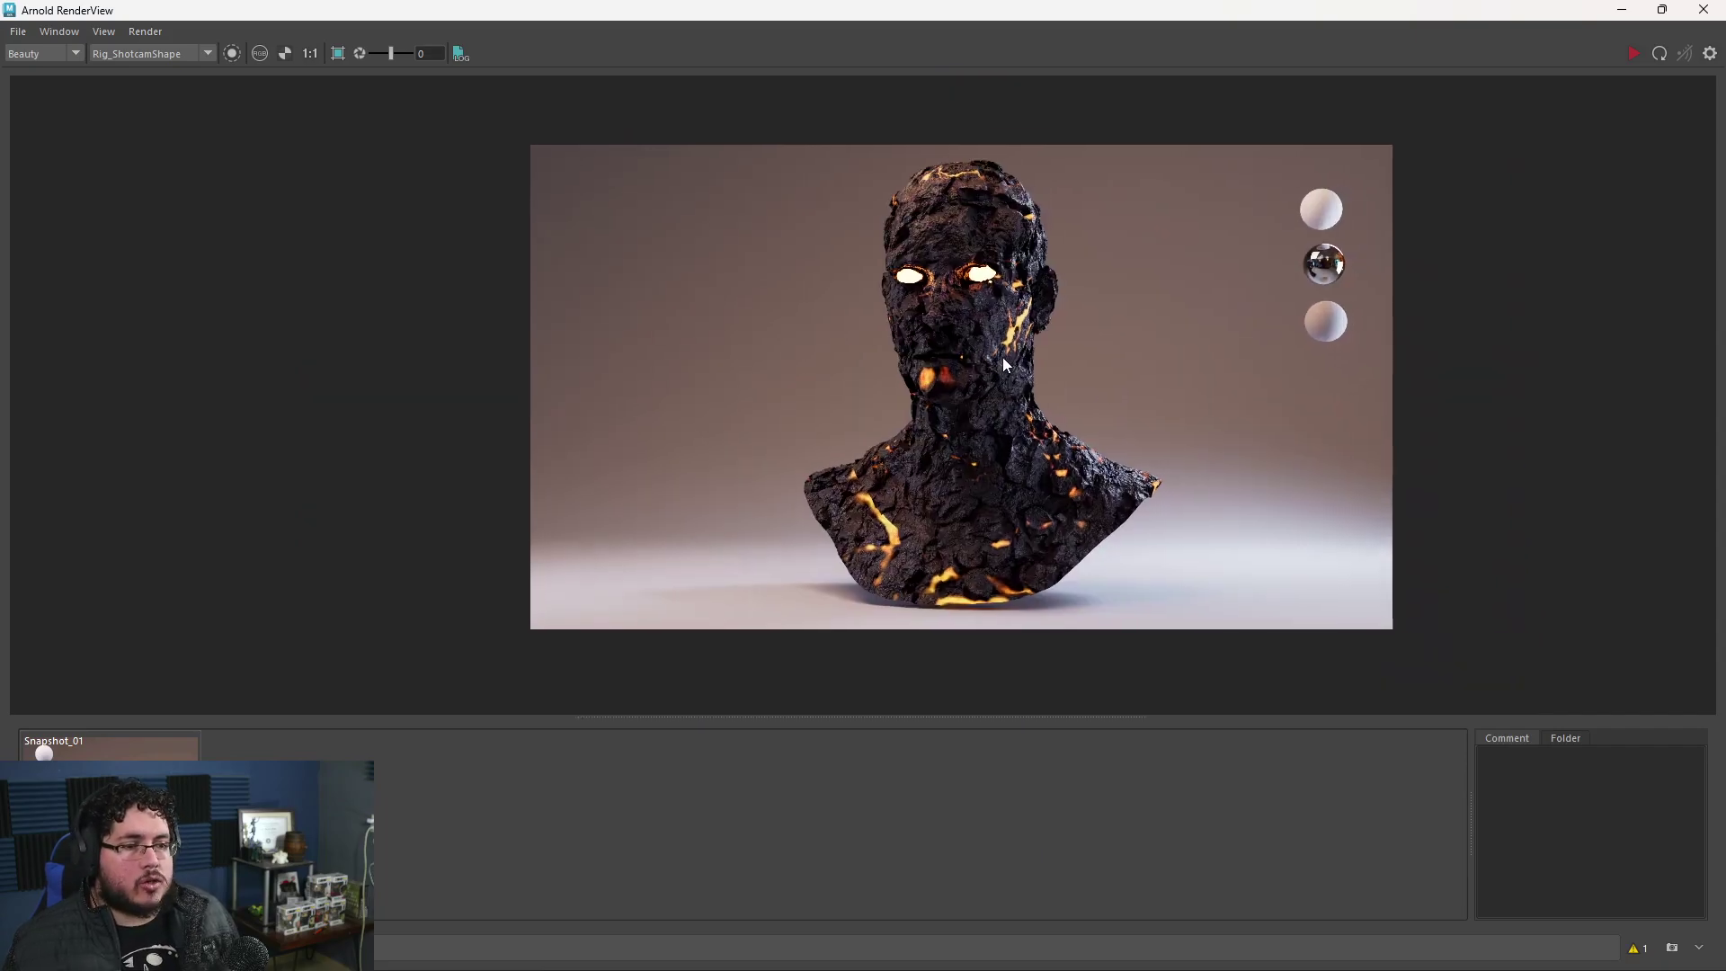
{"action": "scroll", "coordinate": [1043, 353], "scroll_direction": "up", "scroll_amount": 4}
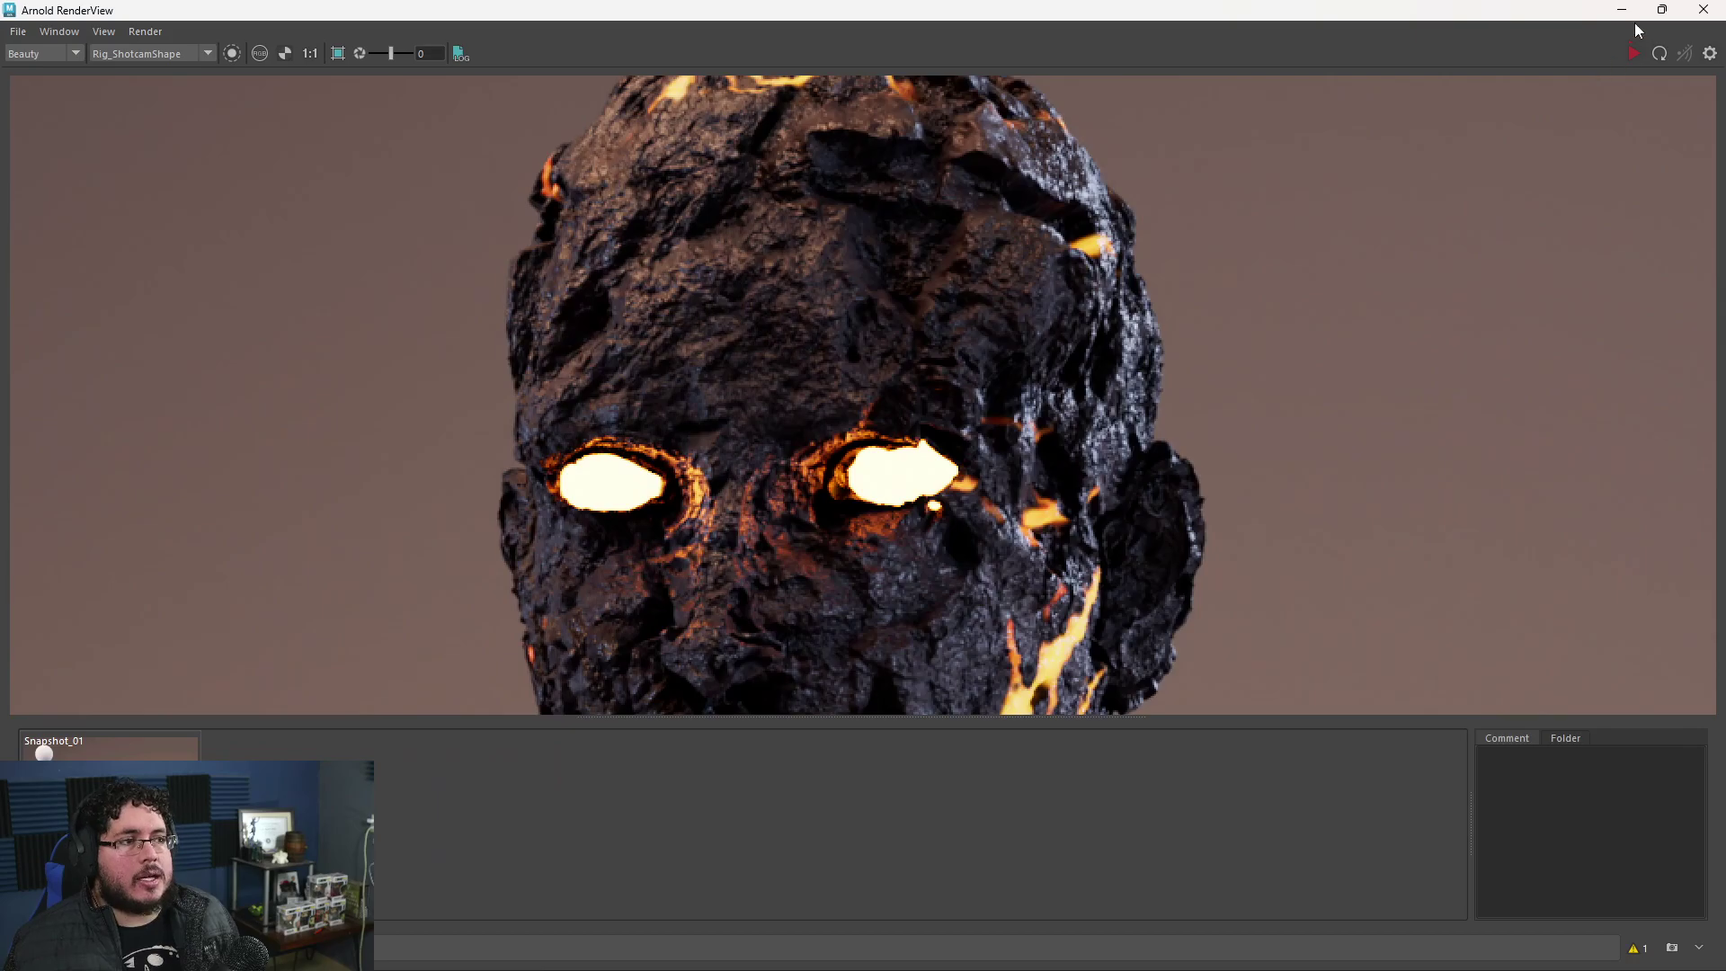
{"action": "left_click", "coordinate": [1623, 10]}
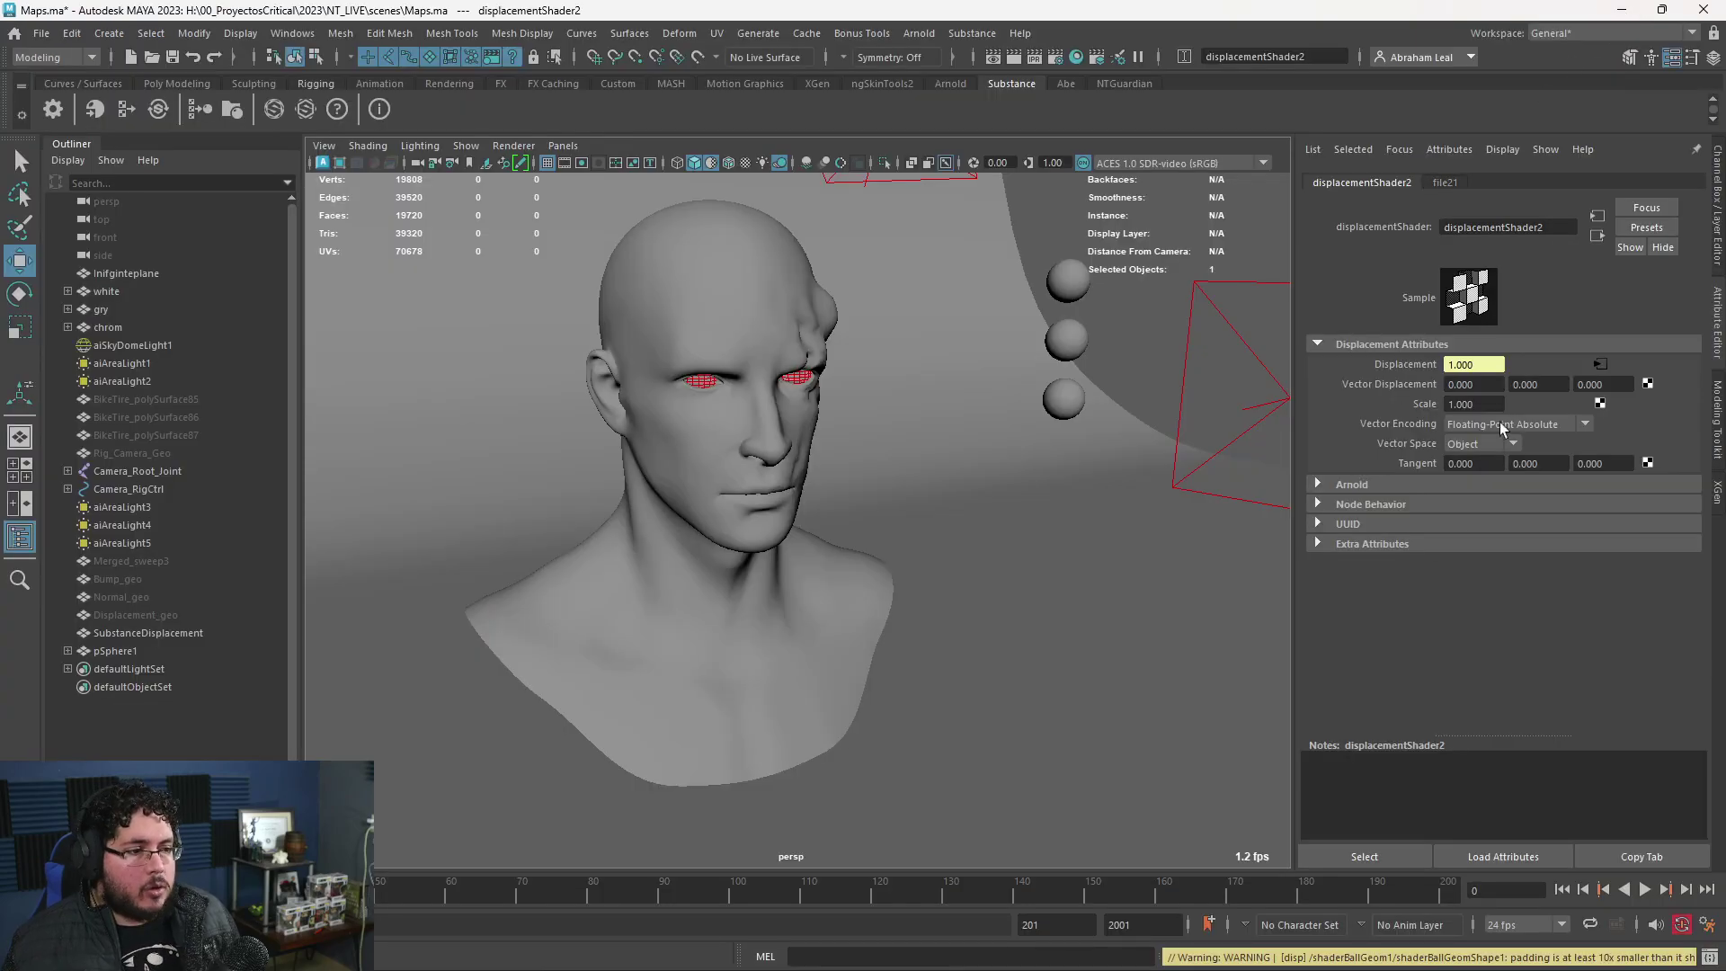
{"action": "key", "text": "alt+Tab"}
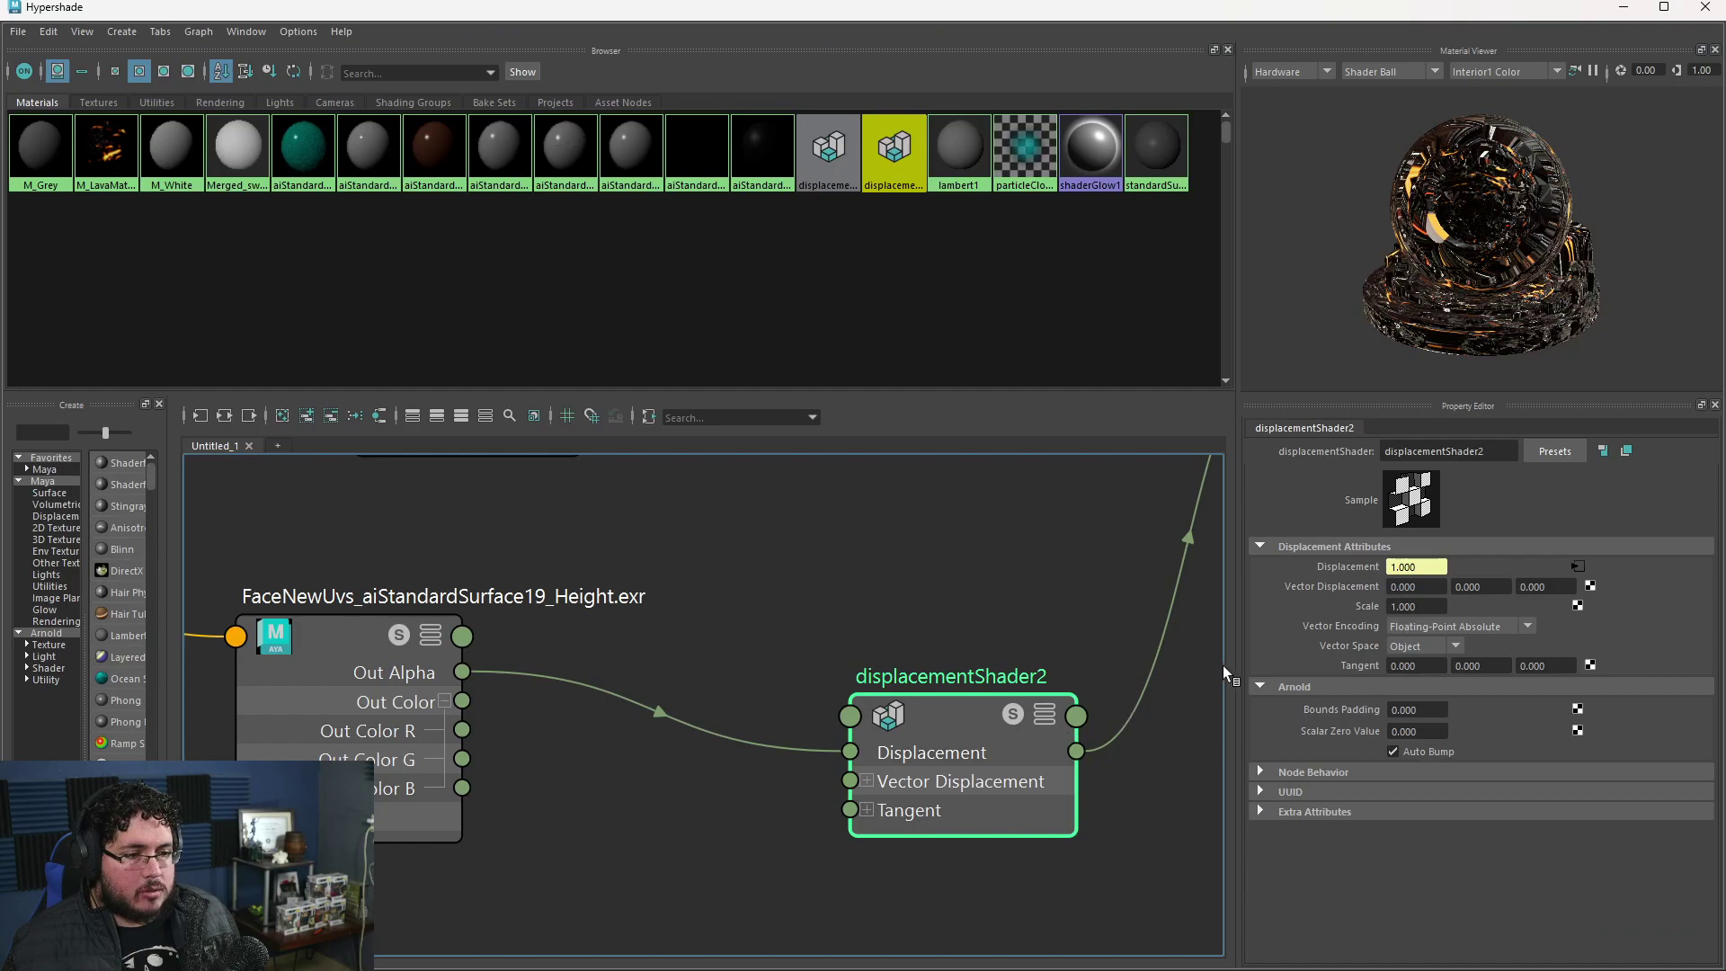
{"action": "left_click_drag", "start_coordinate": [1433, 728], "coordinate": [1373, 735]}
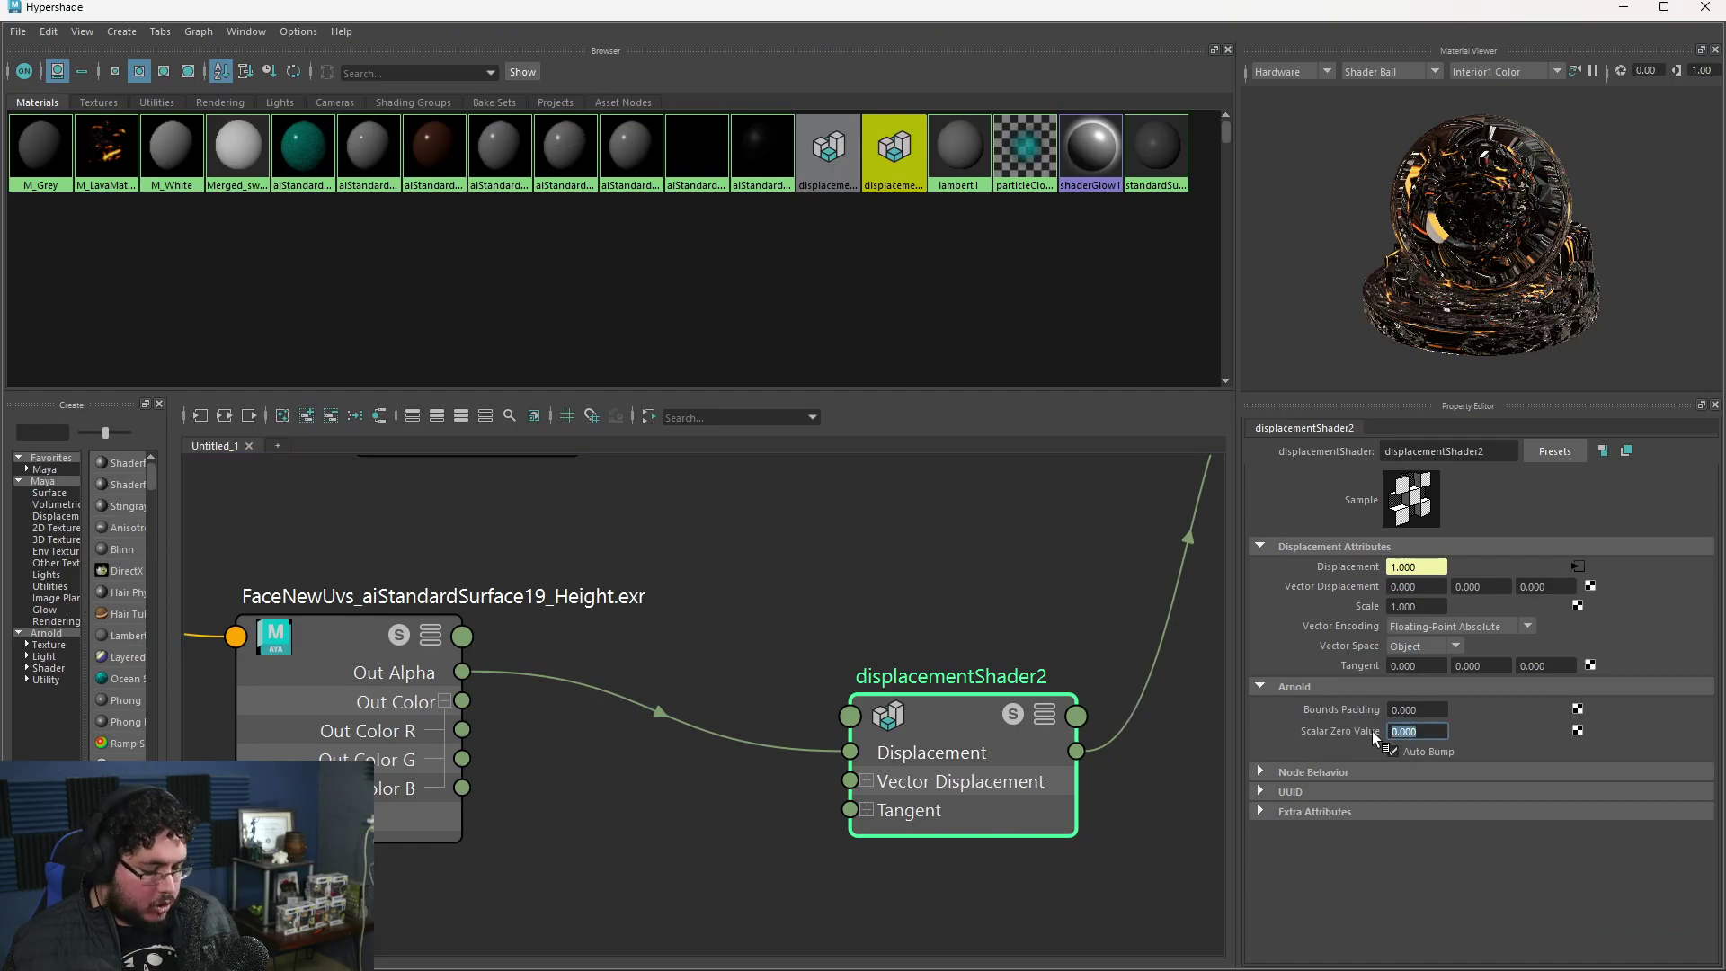
{"action": "left_click", "coordinate": [1623, 7]}
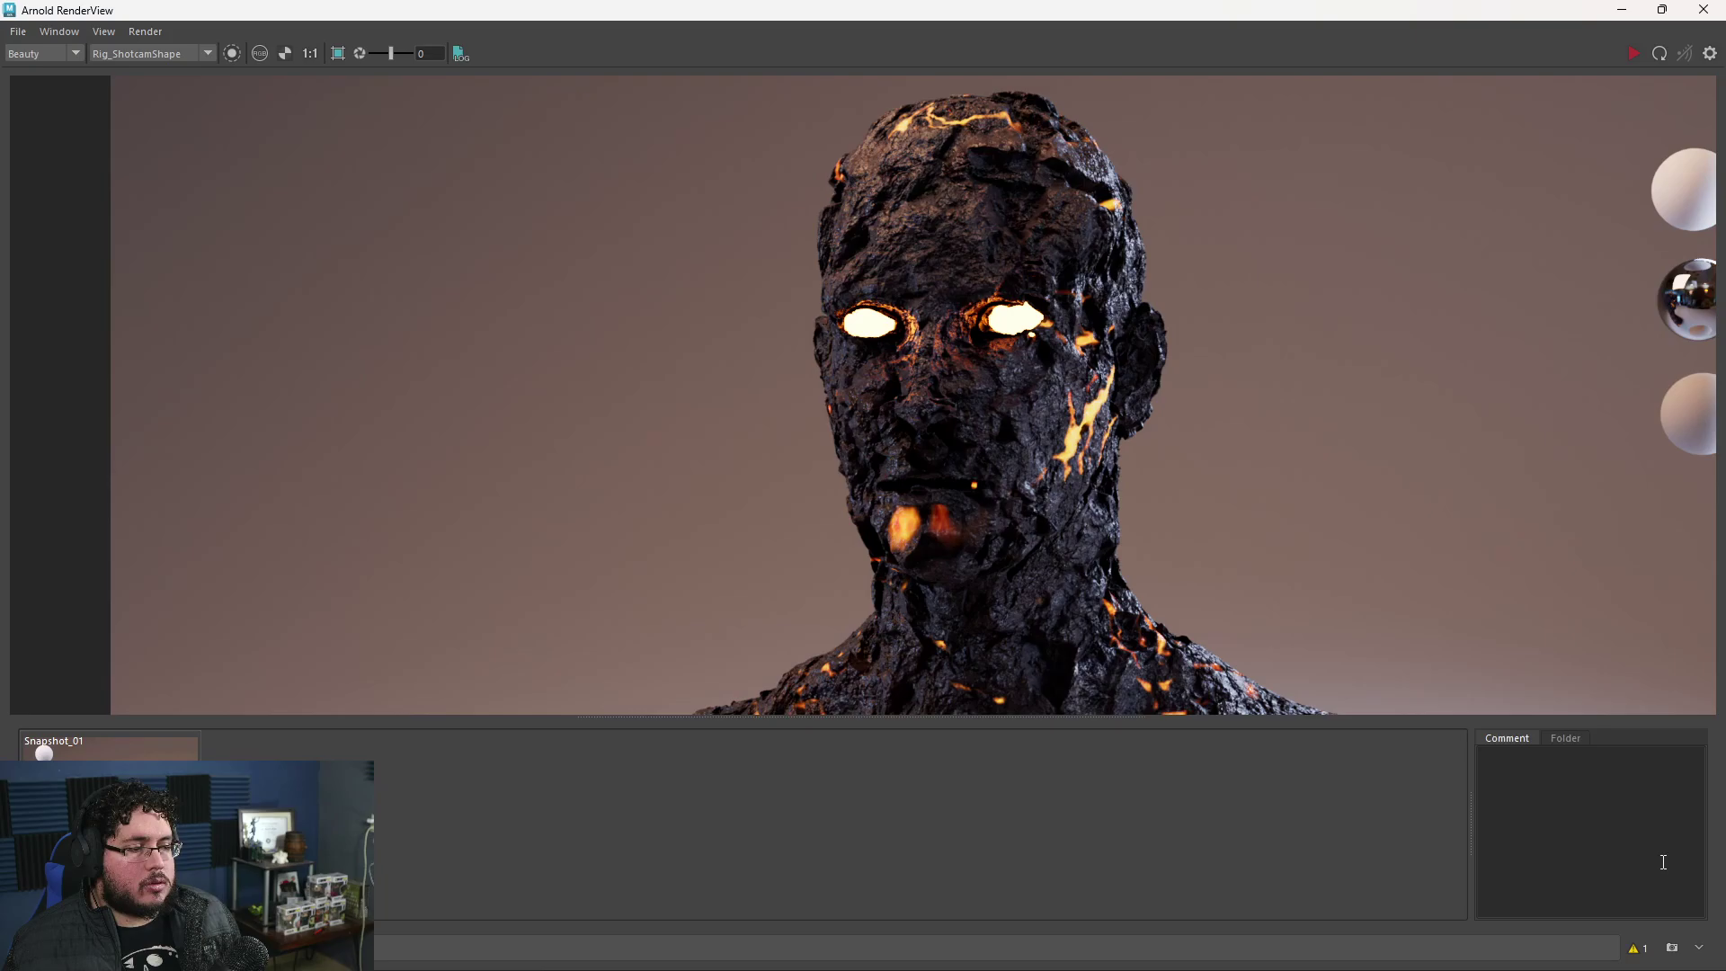
- Keep the current render as Snapshot_02 and start a fresh Arnold render of the lava bust
{"action": "left_click", "coordinate": [1672, 948]}
{"action": "scroll", "coordinate": [1227, 411], "scroll_direction": "down", "scroll_amount": 2}
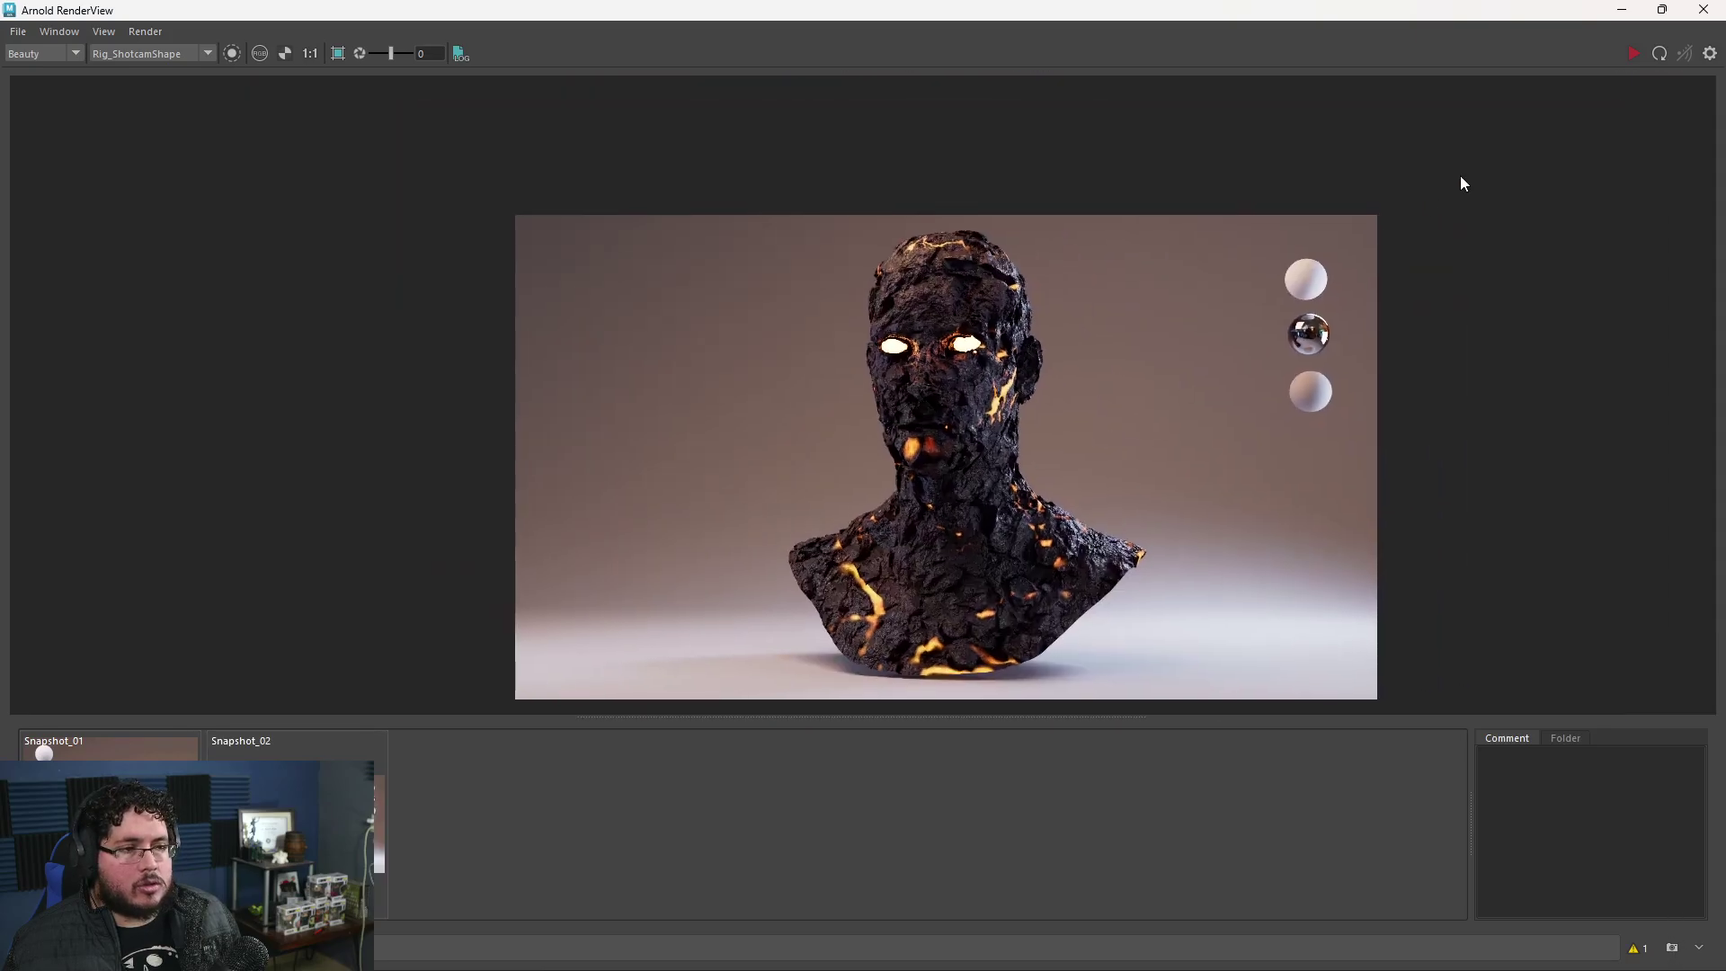
{"action": "left_click", "coordinate": [1627, 55]}
{"action": "scroll", "coordinate": [1064, 374], "scroll_direction": "up", "scroll_amount": 2}
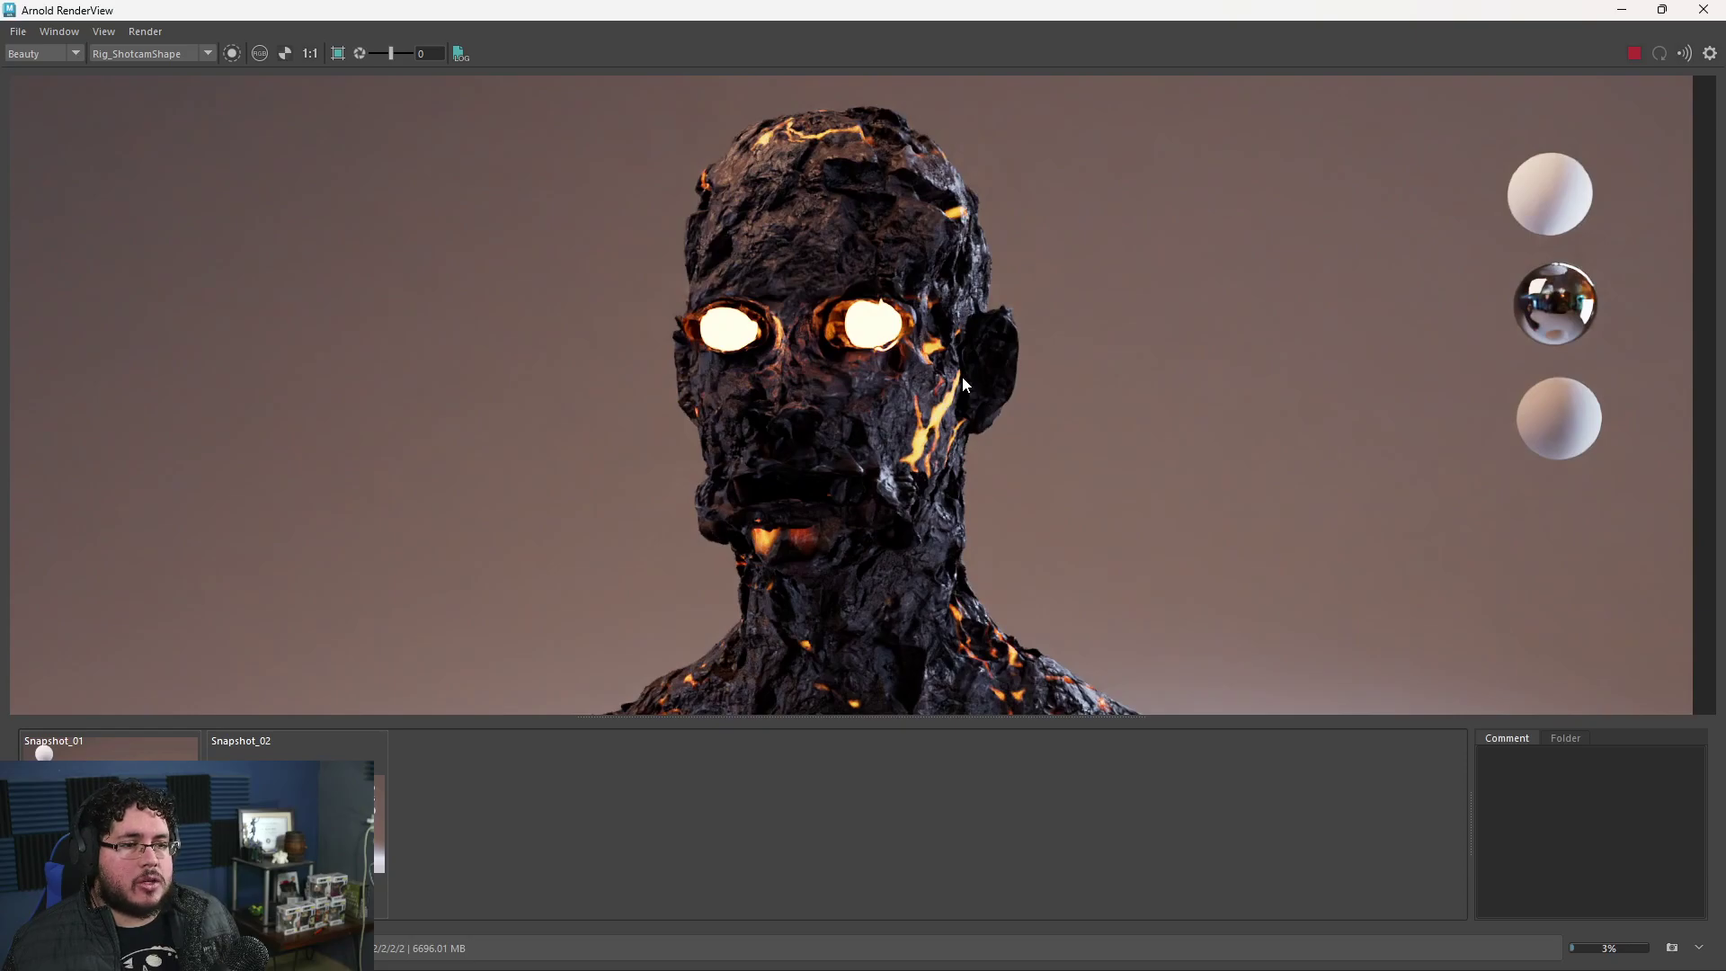
{"action": "scroll", "coordinate": [964, 378], "scroll_direction": "down", "scroll_amount": 3}
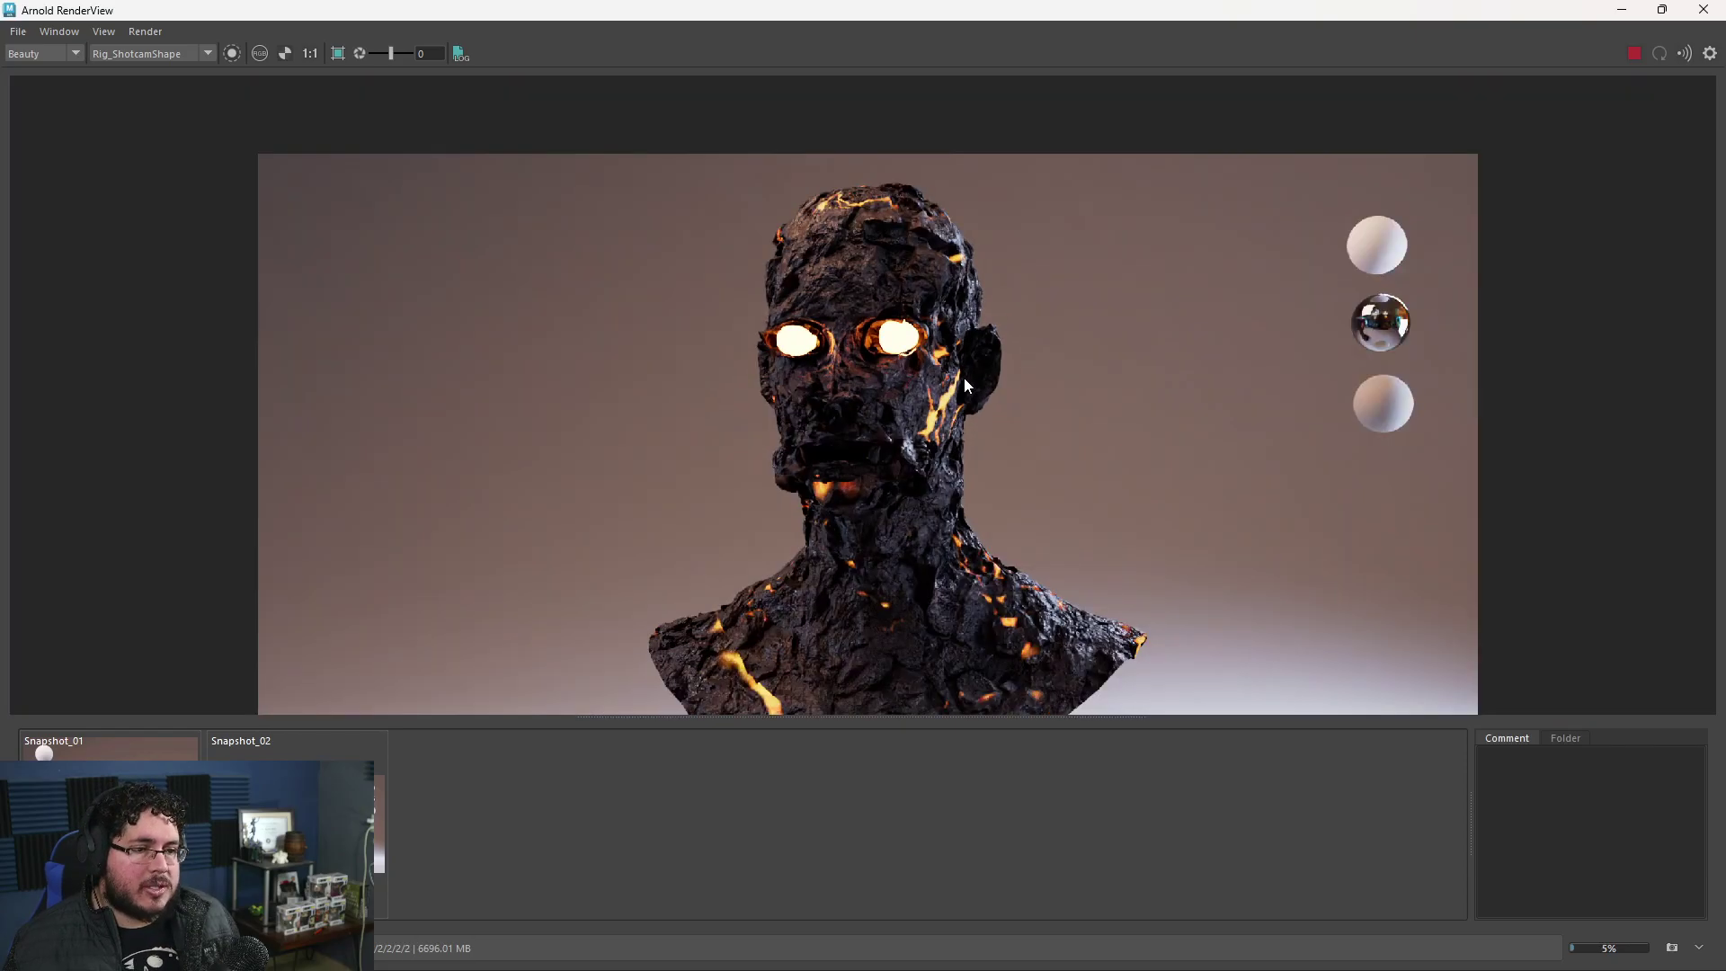
{"action": "scroll", "coordinate": [963, 377], "scroll_direction": "up", "scroll_amount": 5}
{"action": "scroll", "coordinate": [964, 385], "scroll_direction": "up", "scroll_amount": 2}
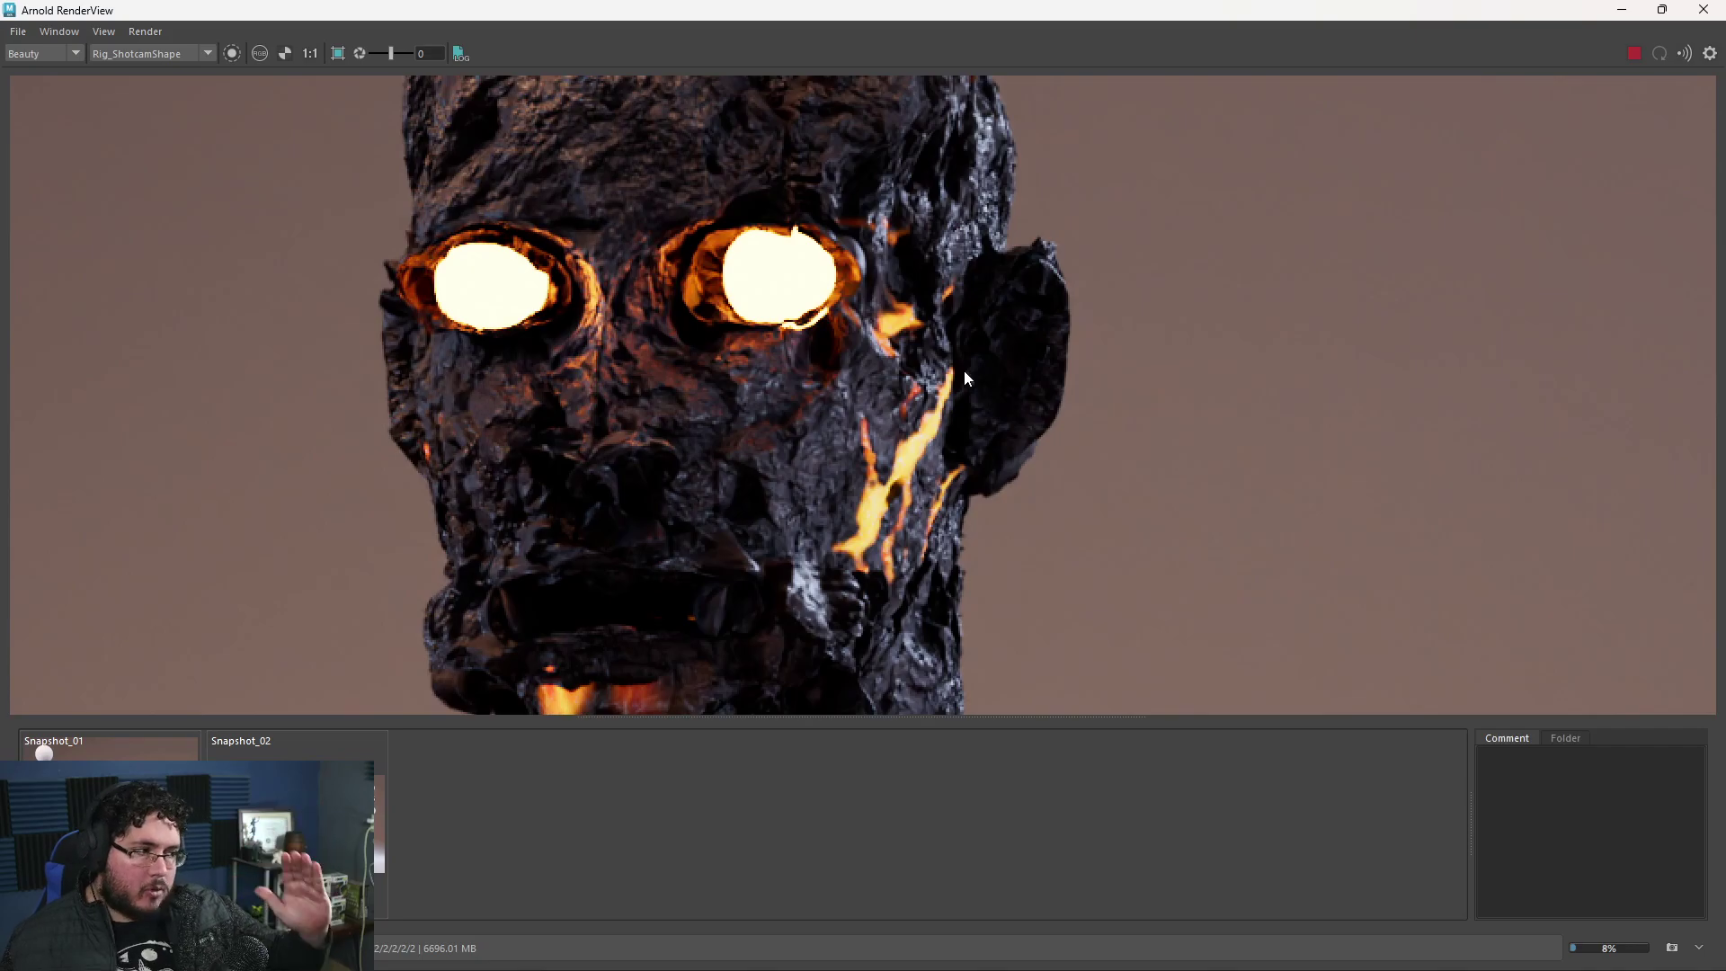
{"action": "scroll", "coordinate": [960, 370], "scroll_direction": "down", "scroll_amount": 5}
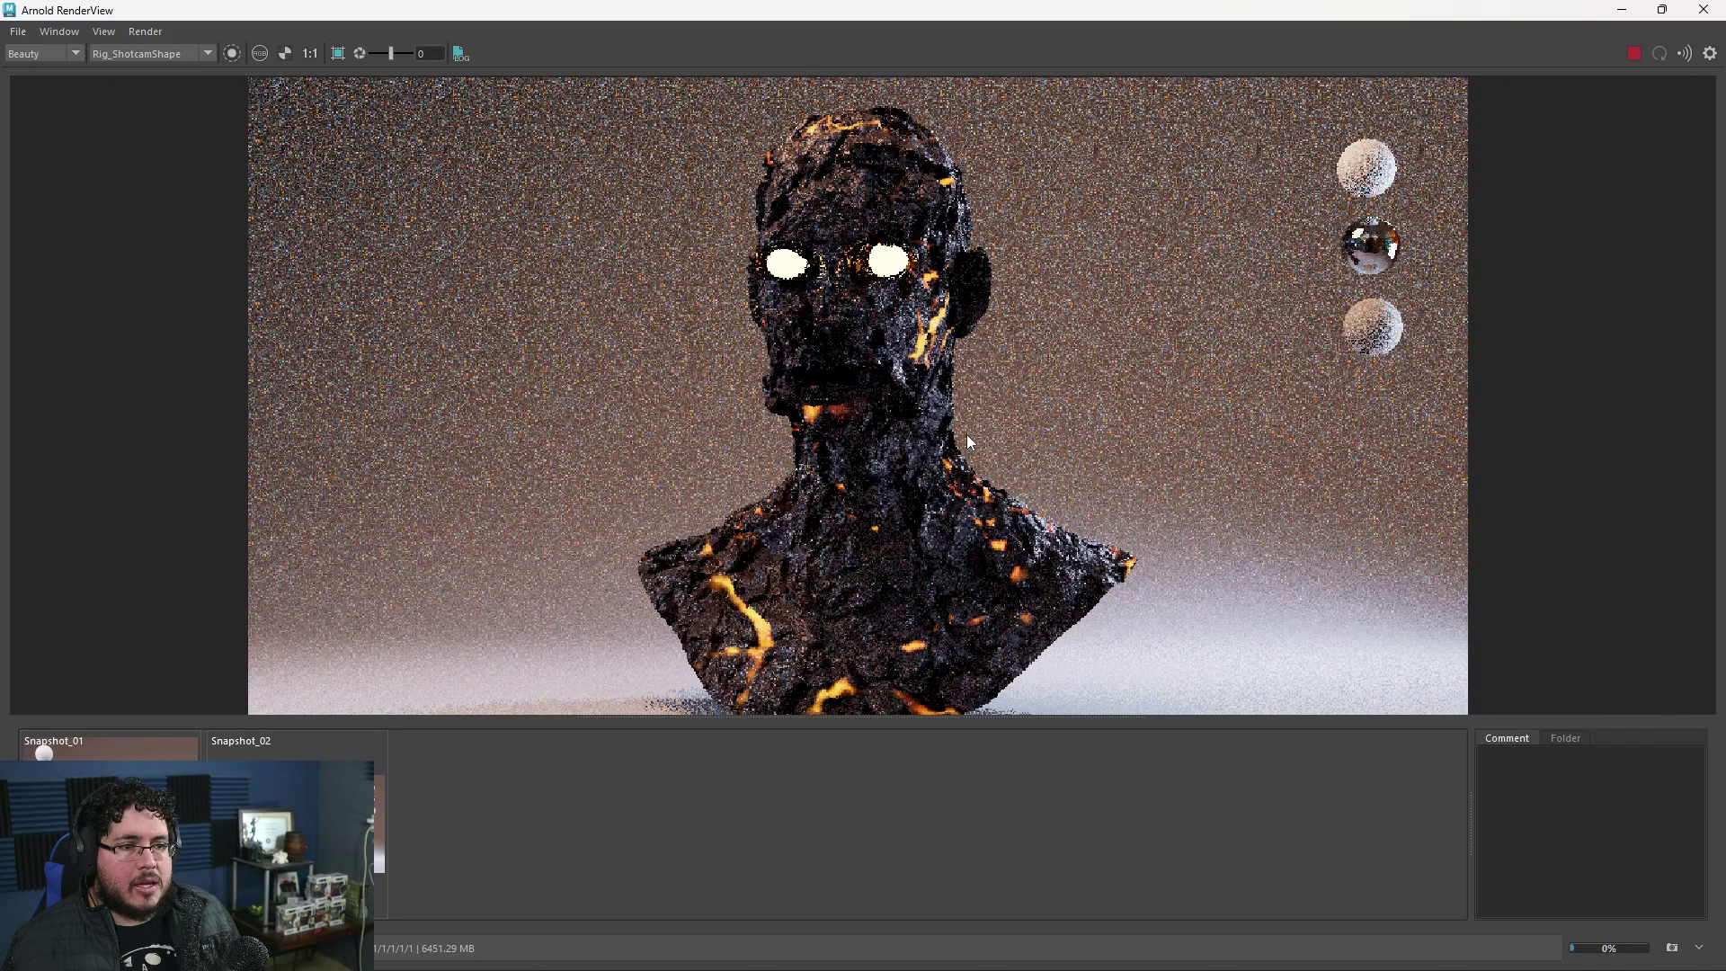
- Zoom out to watch the whole bust's render refine, then switch to another open window
{"action": "scroll", "coordinate": [967, 440], "scroll_direction": "down", "scroll_amount": 2}
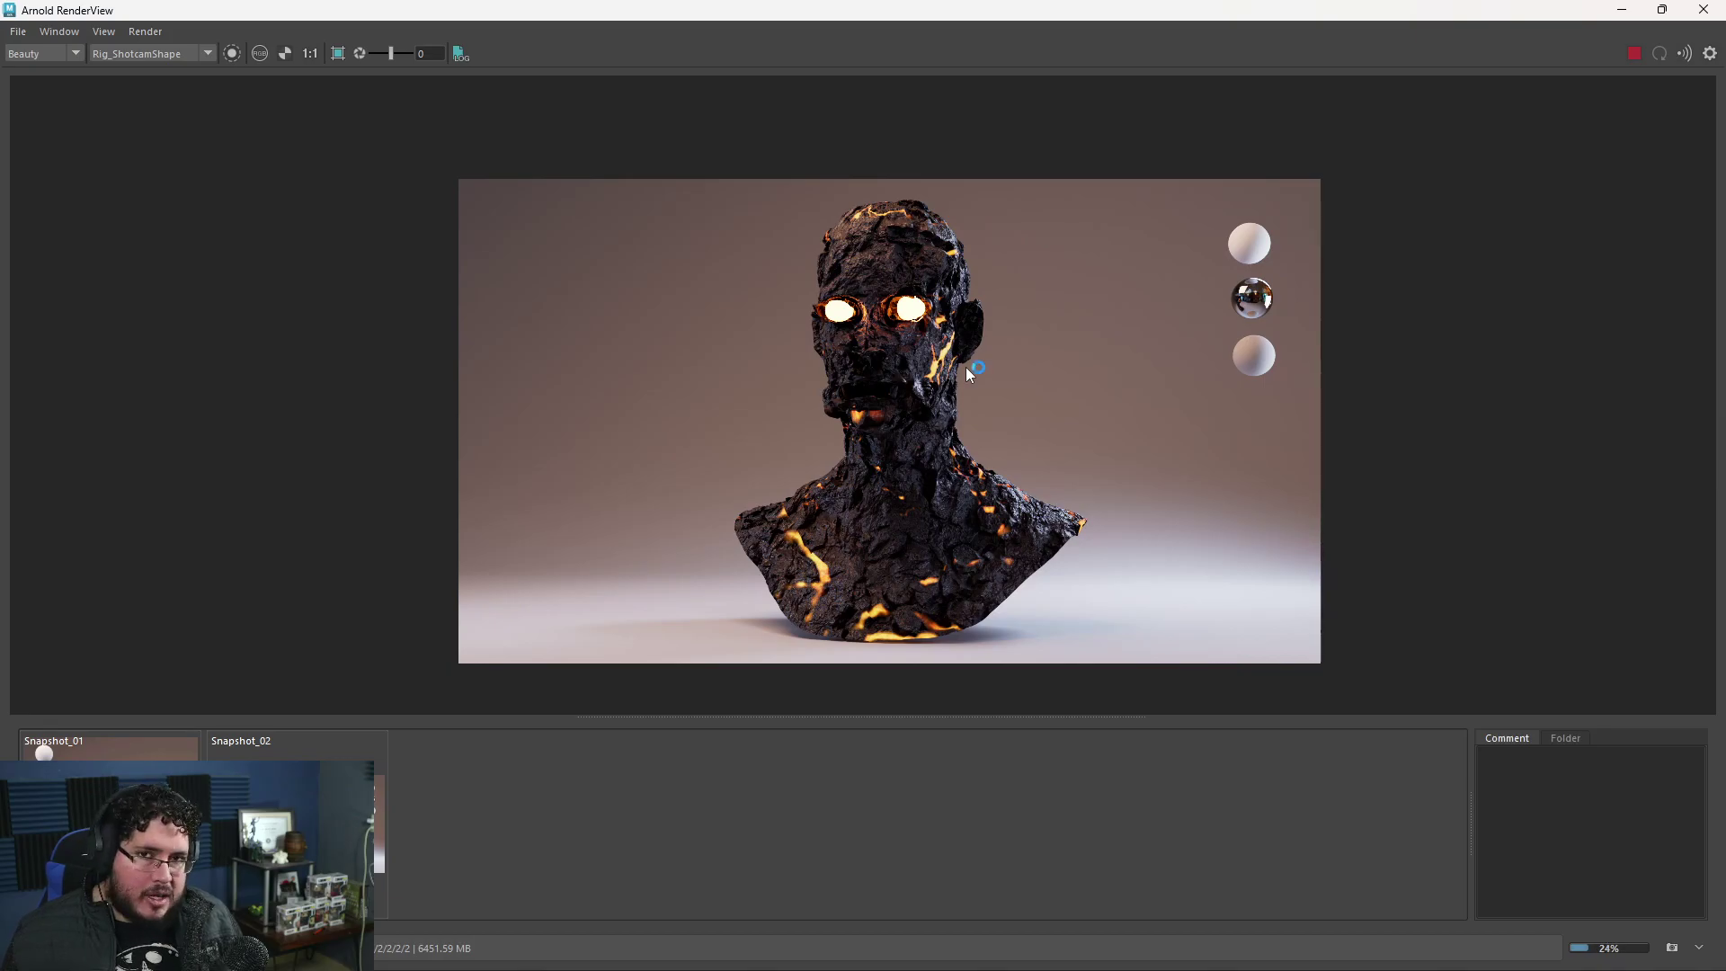
{"action": "key", "text": "alt+Tab"}
{"action": "key", "text": "alt+Tab"}
{"action": "key", "text": "alt+Tab"}
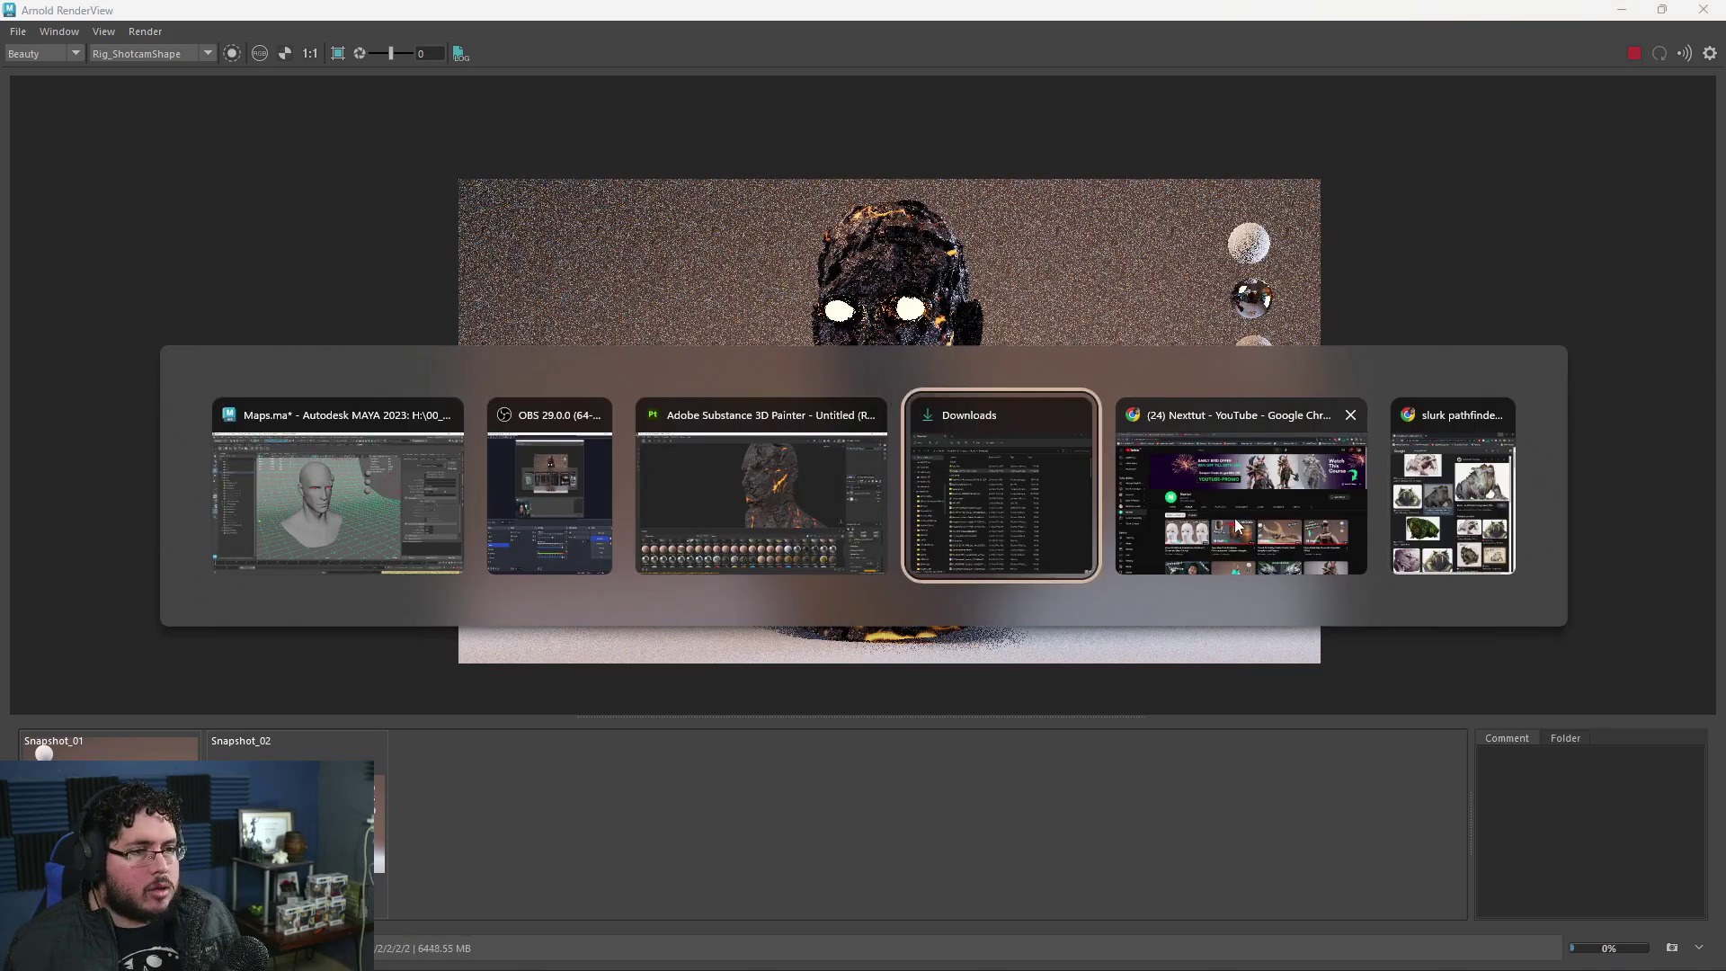
{"action": "key", "text": "alt+Tab"}
{"action": "key", "text": "alt+Tab"}
{"action": "key", "text": "alt+Tab"}
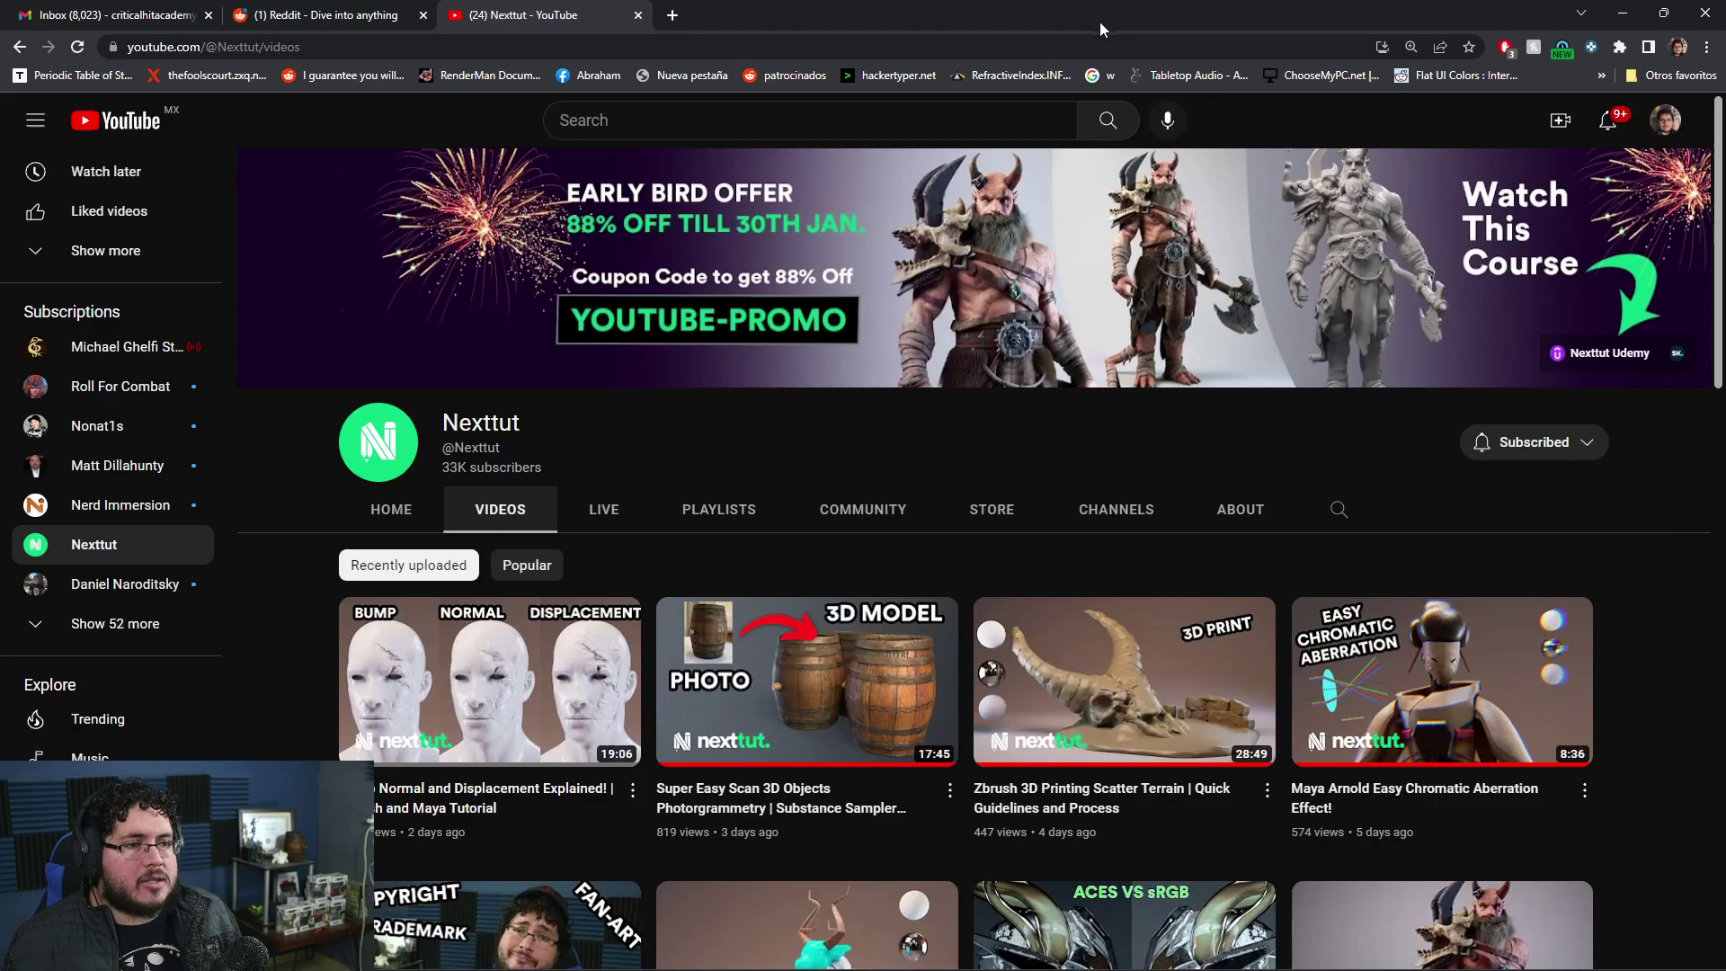
- Browse the YouTube channel's LIVE streams list
{"action": "scroll", "coordinate": [686, 504], "scroll_direction": "down", "scroll_amount": 1}
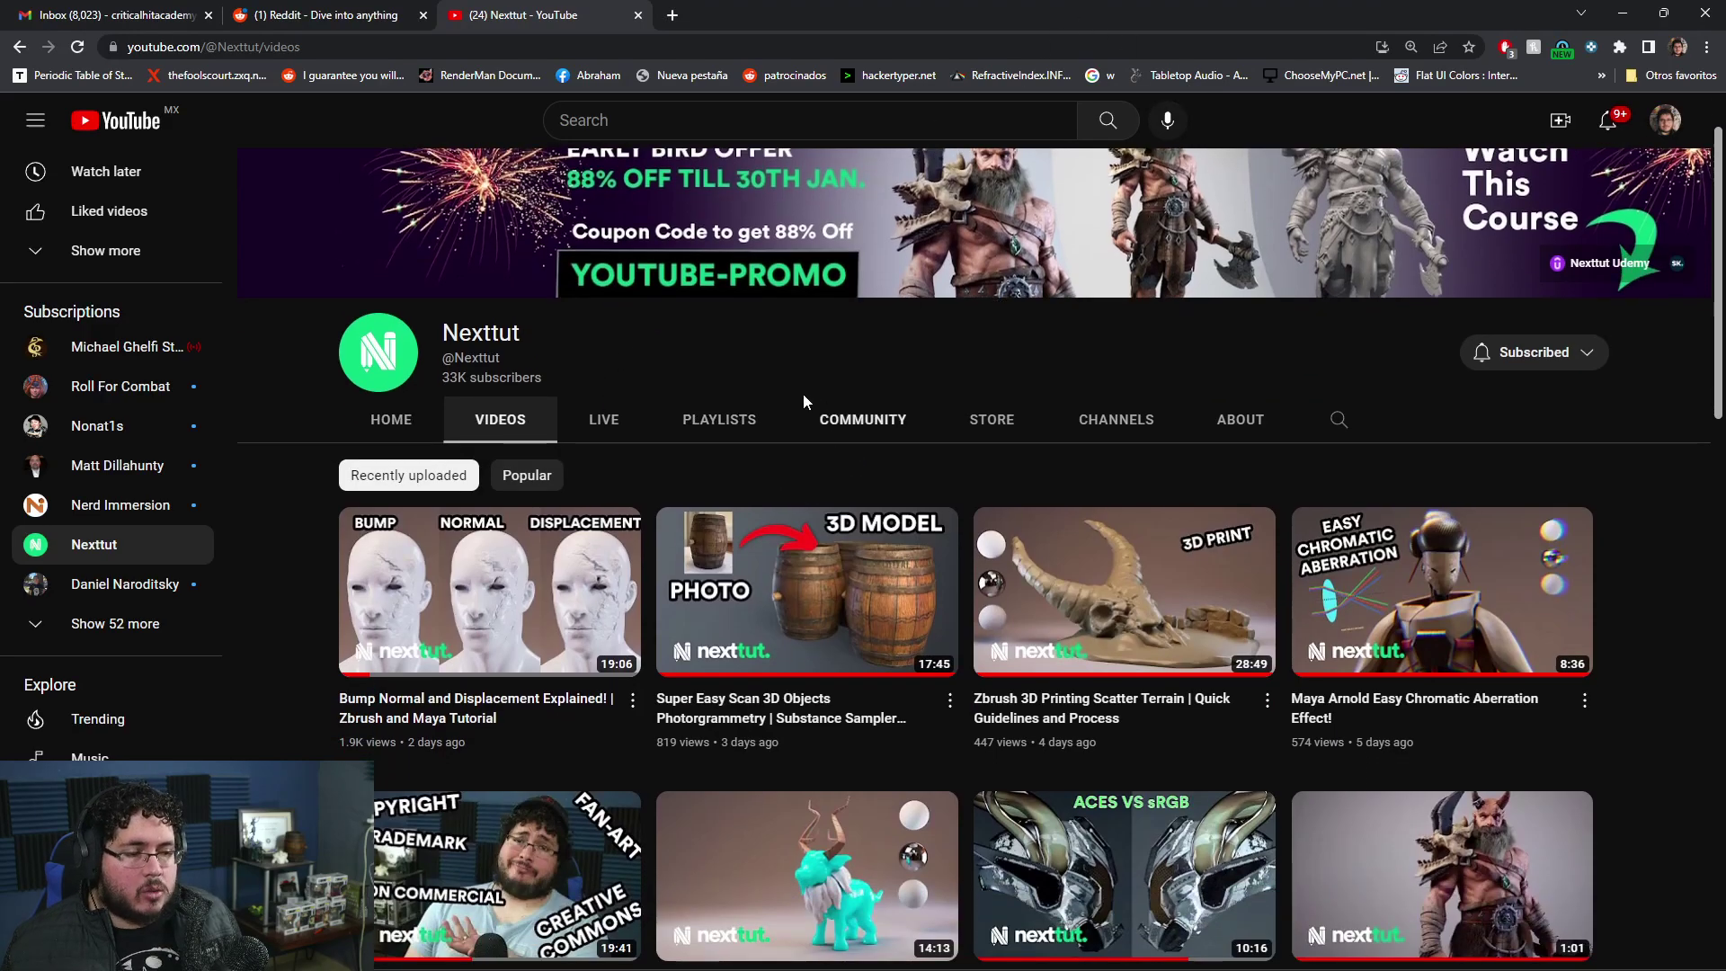
{"action": "left_click", "coordinate": [601, 421]}
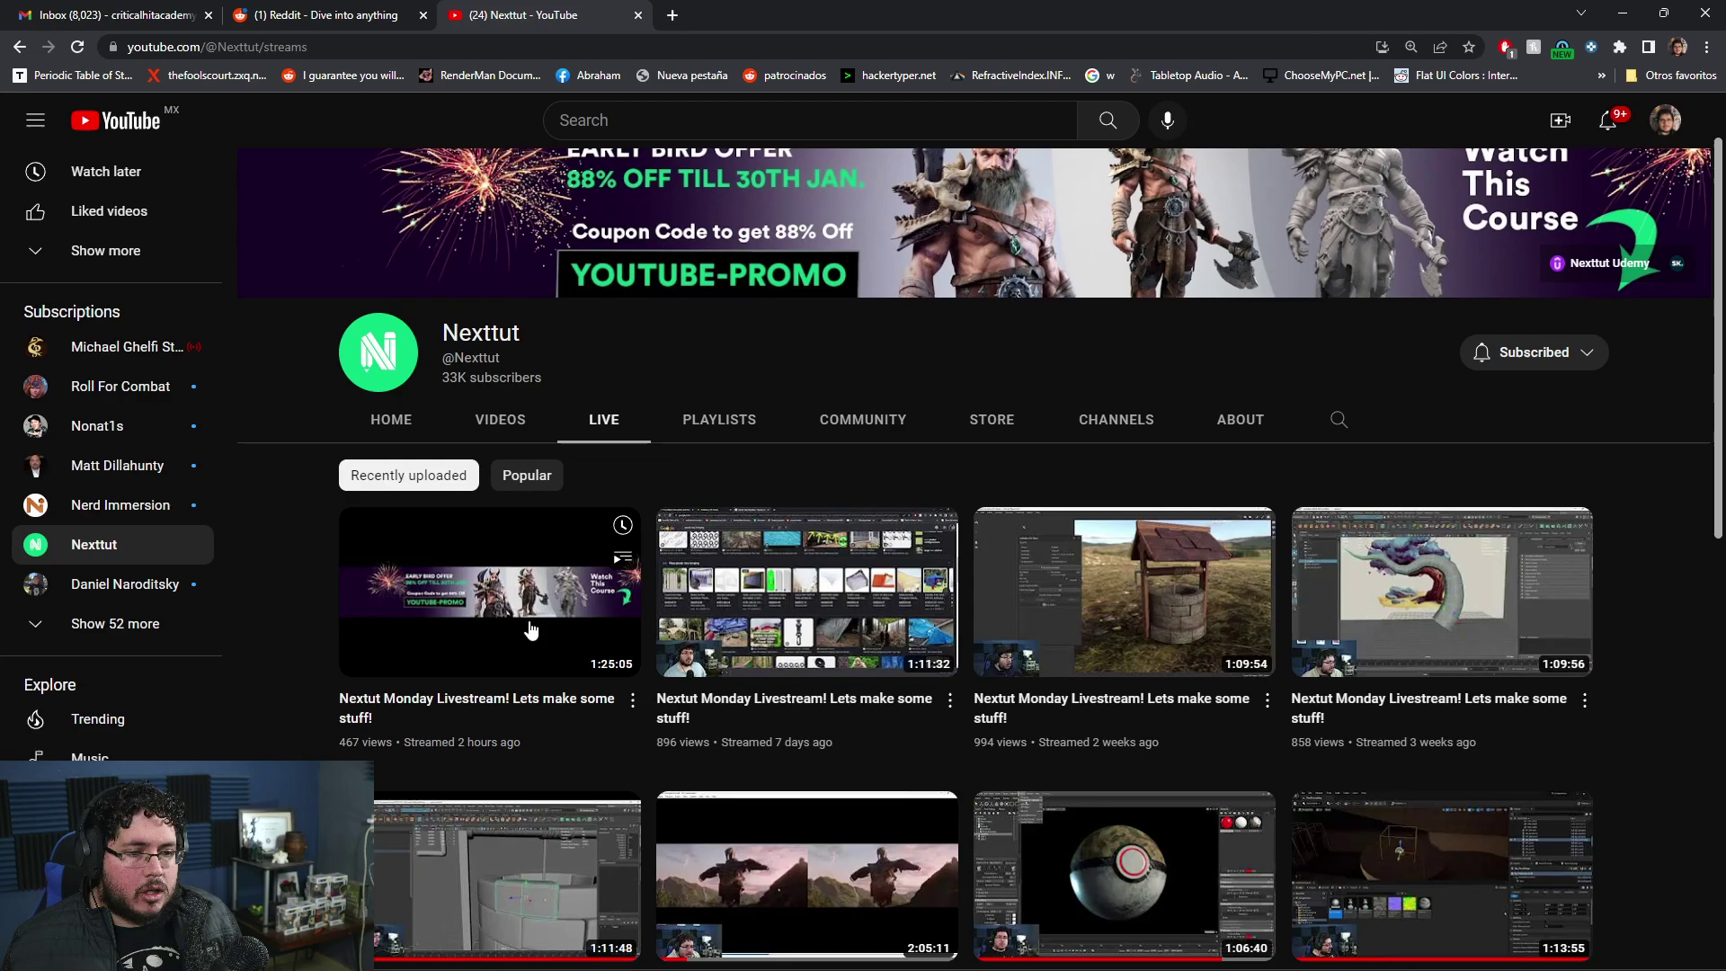
{"action": "mouse_move", "coordinate": [816, 653]}
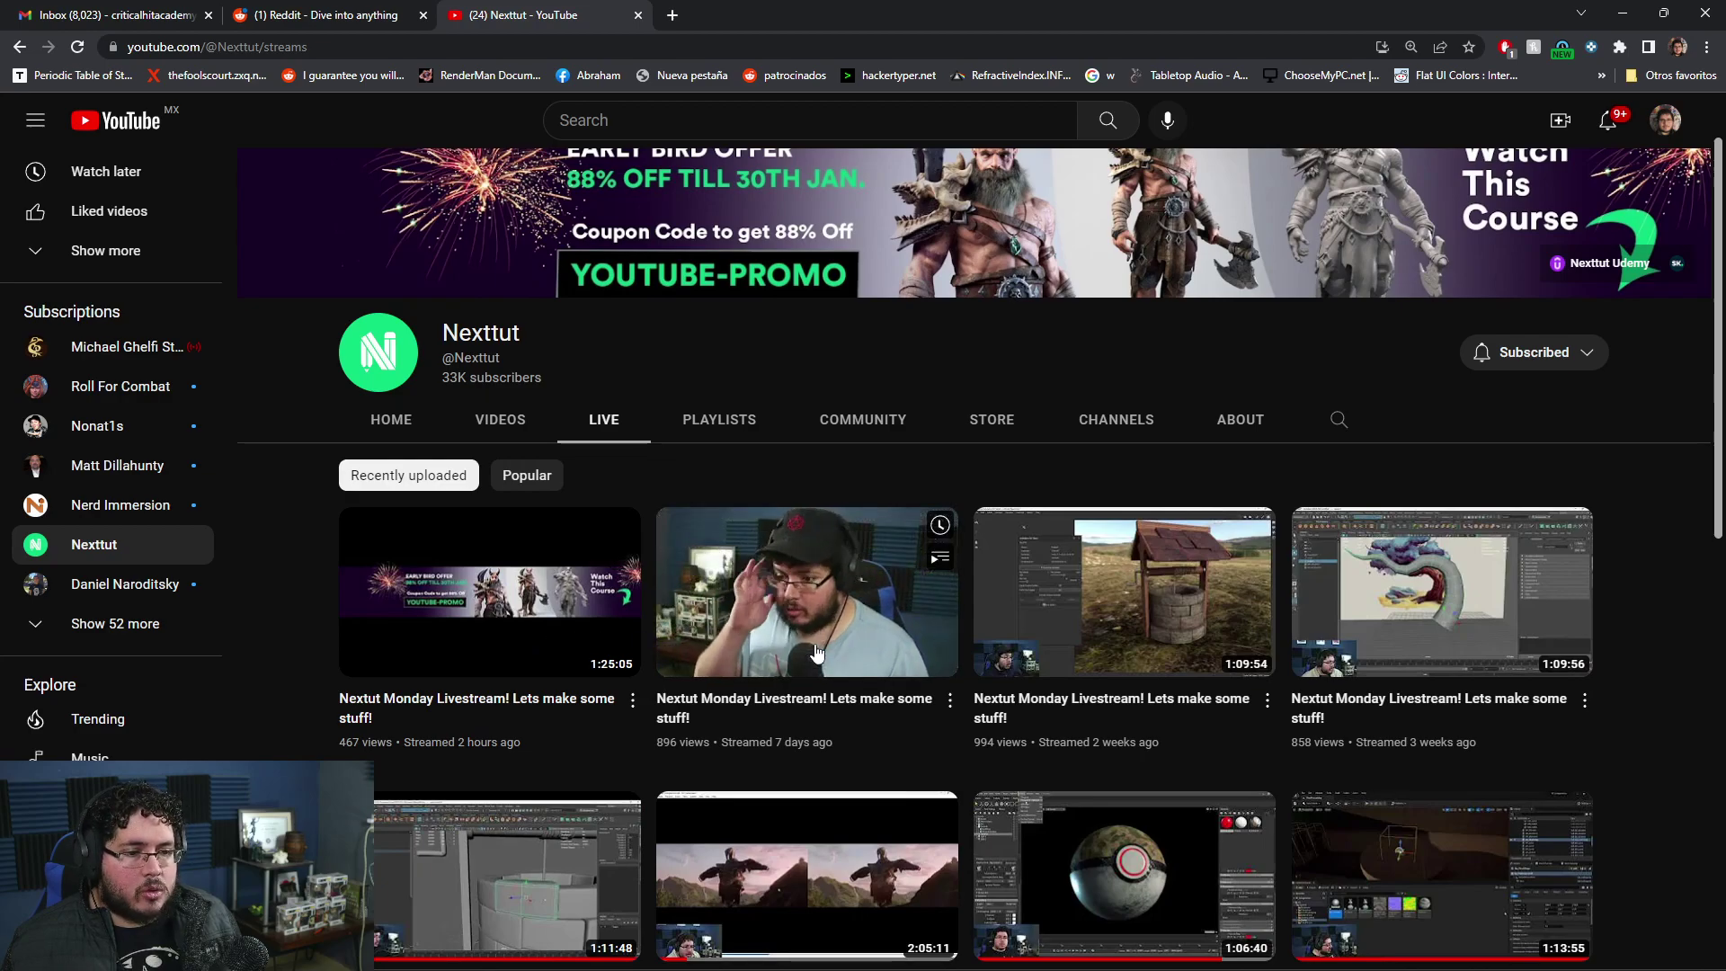
{"action": "mouse_move", "coordinate": [1192, 654]}
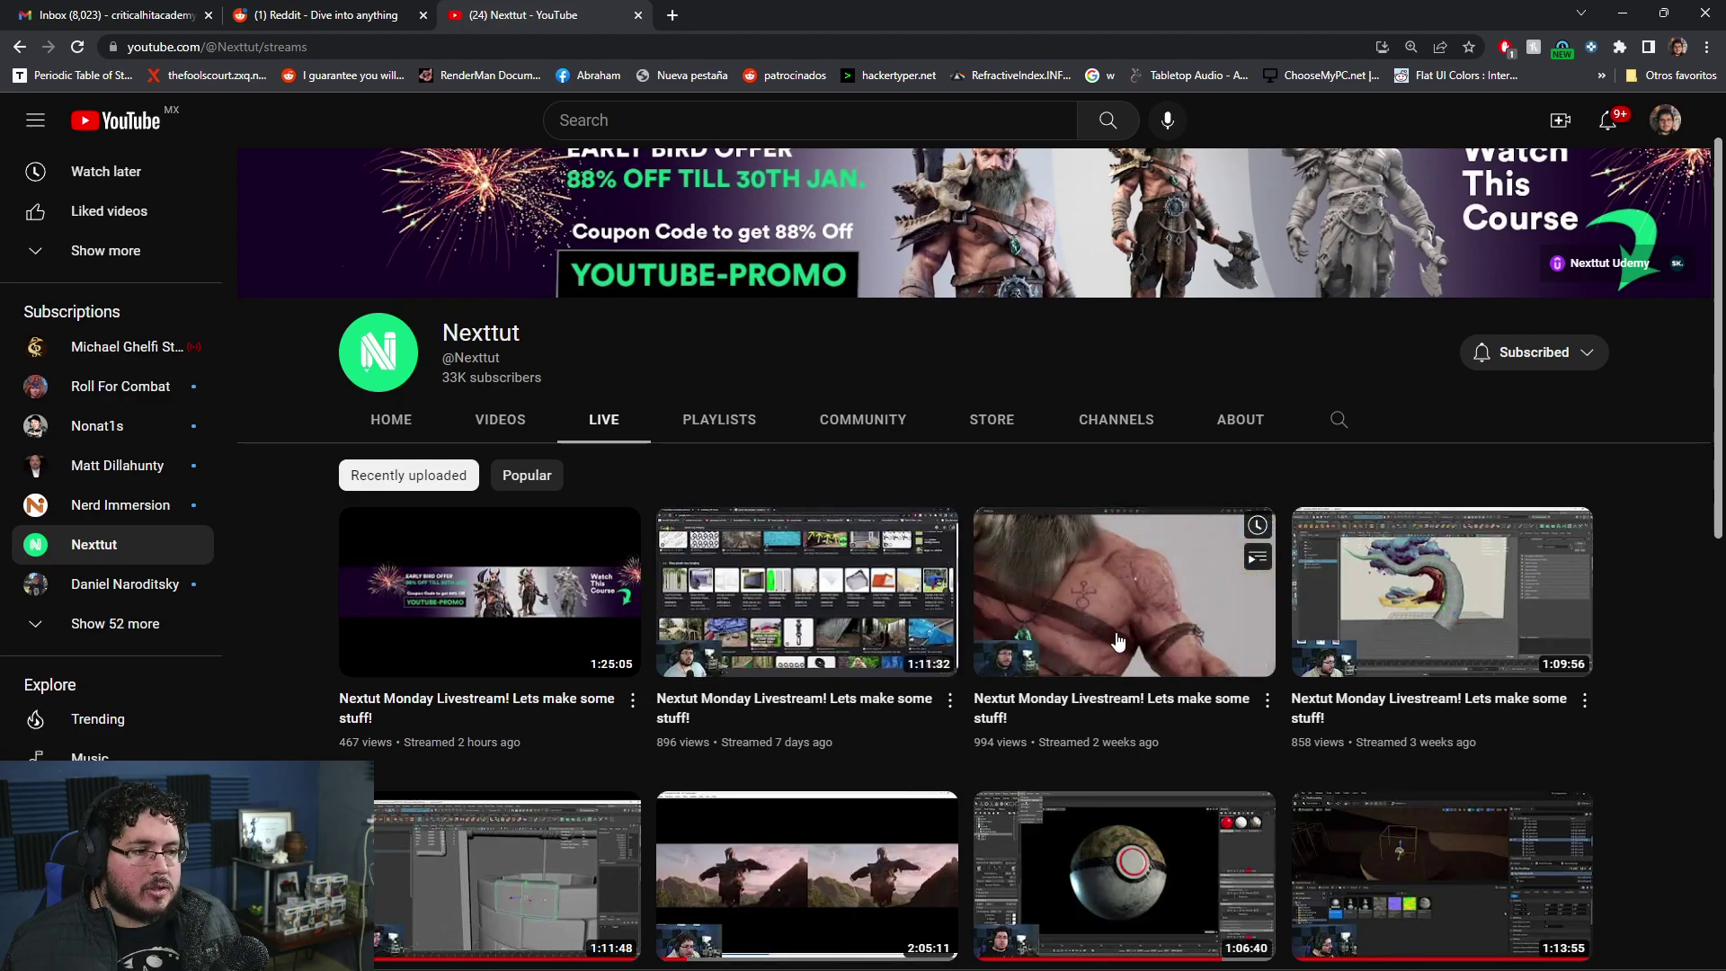
{"action": "scroll", "coordinate": [478, 524], "scroll_direction": "down", "scroll_amount": 1}
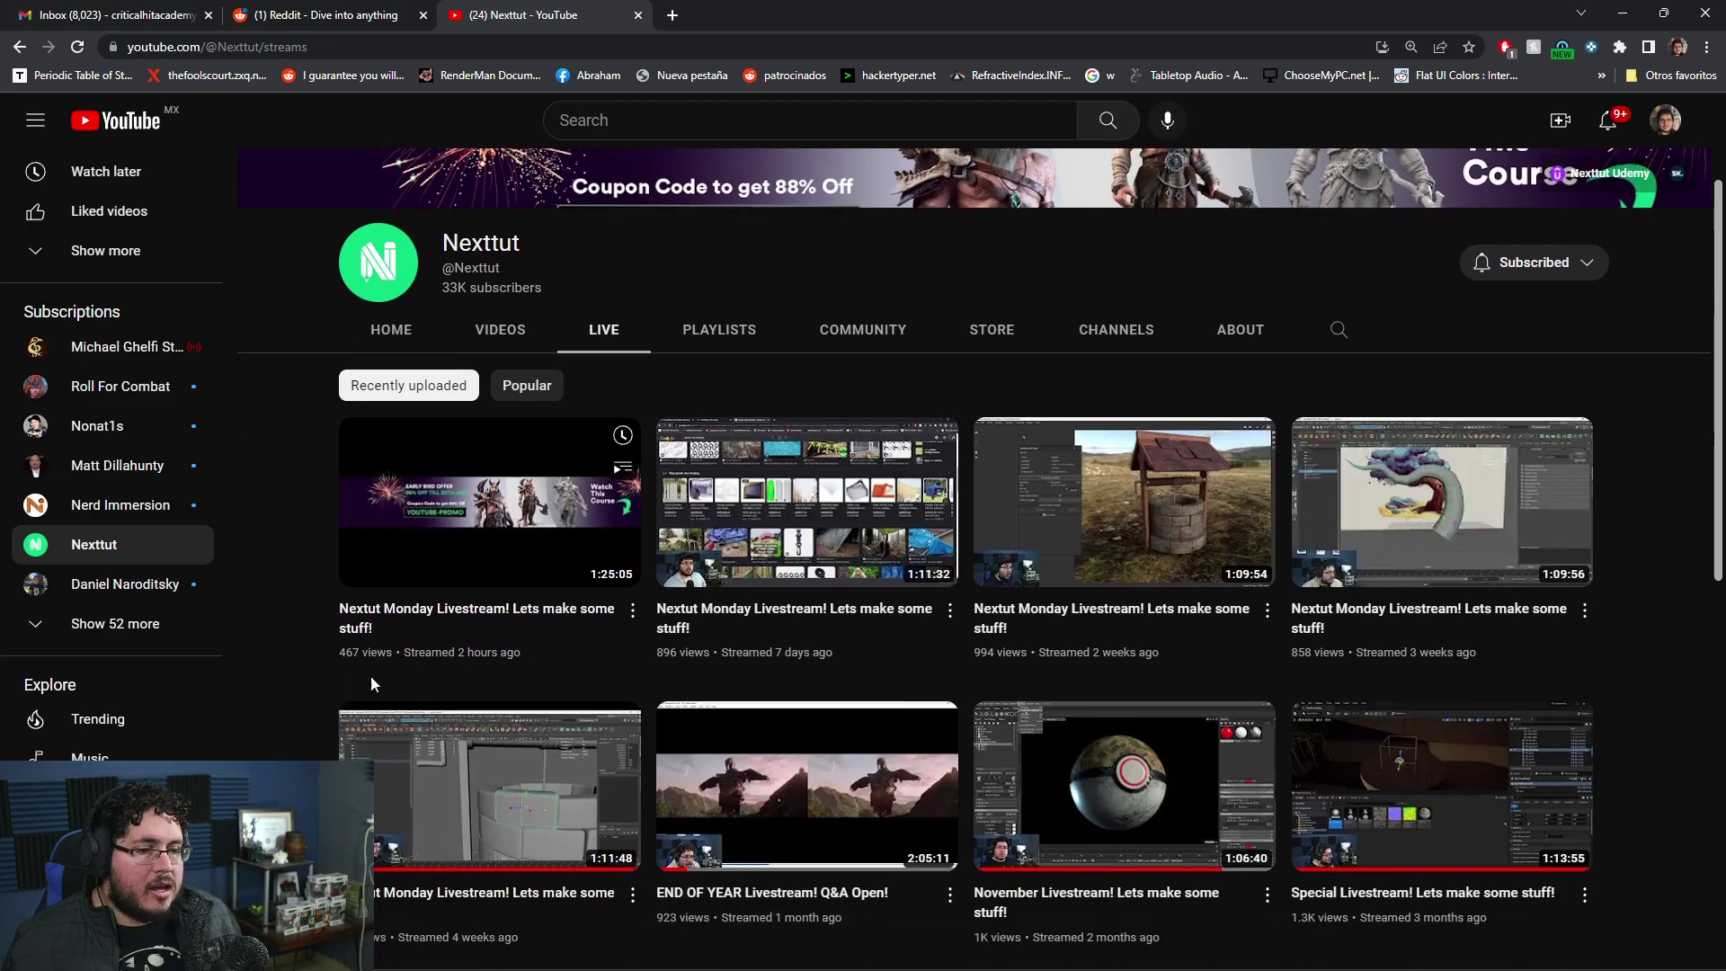
{"action": "mouse_move", "coordinate": [1087, 542]}
{"action": "scroll", "coordinate": [1087, 542], "scroll_direction": "down", "scroll_amount": 2}
{"action": "scroll", "coordinate": [1087, 542], "scroll_direction": "up", "scroll_amount": 1}
{"action": "scroll", "coordinate": [1088, 542], "scroll_direction": "up", "scroll_amount": 2}
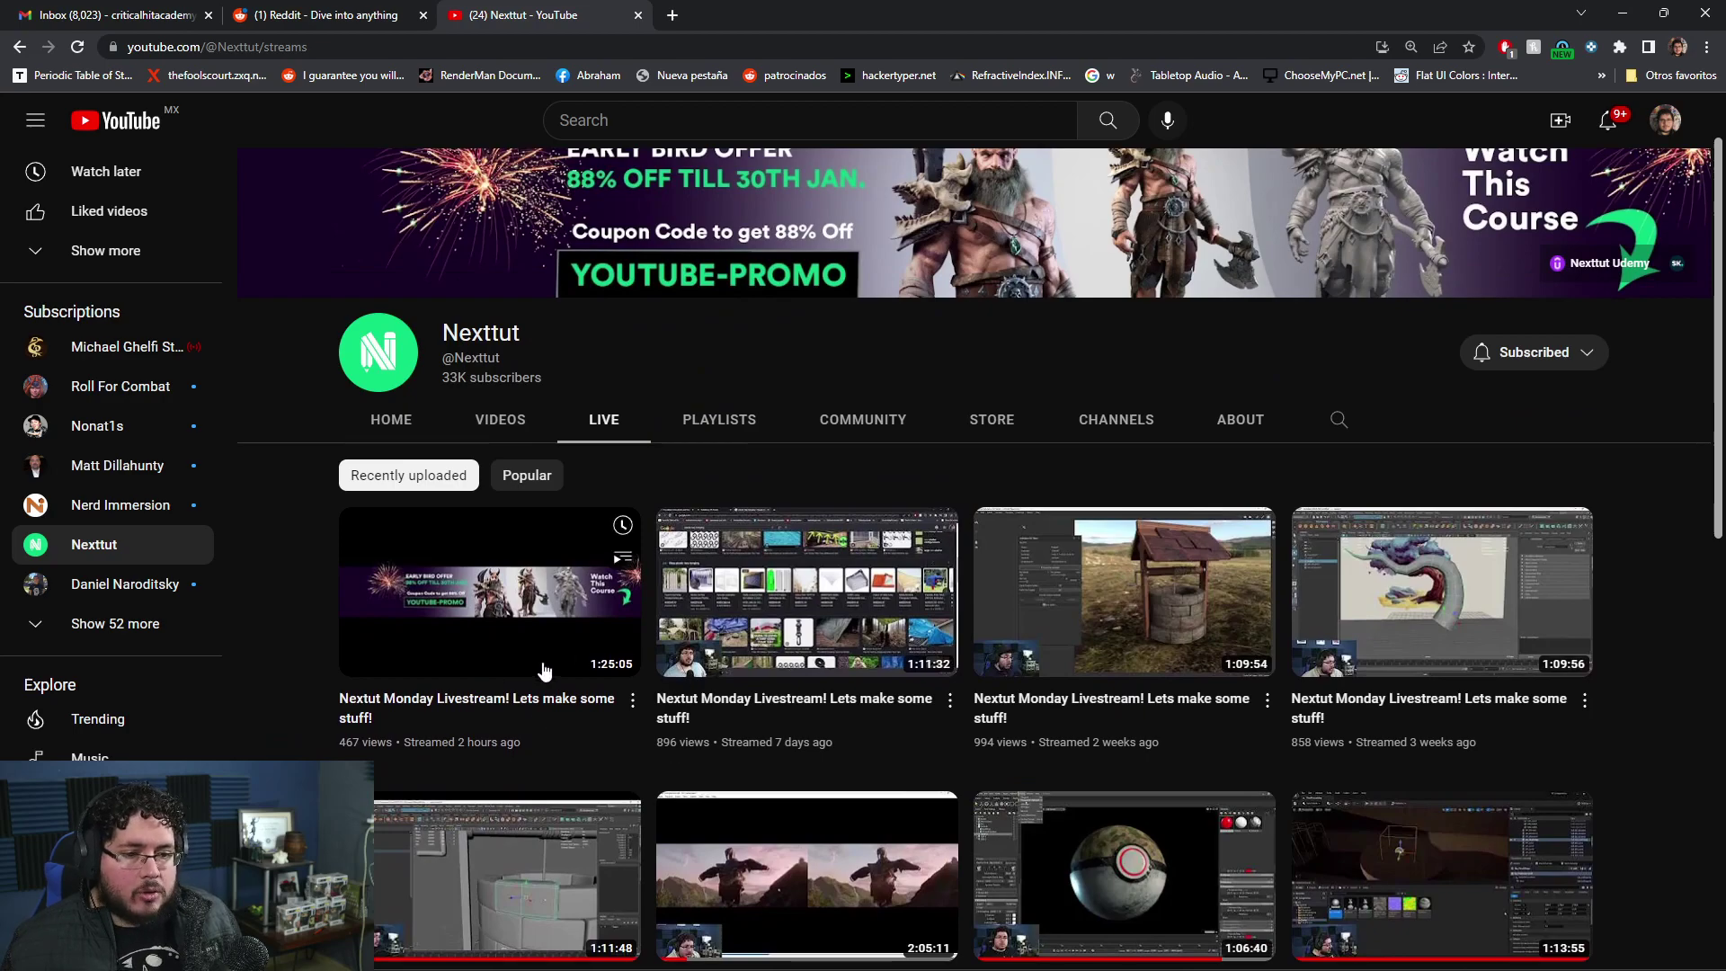
- Minimize Chrome and the Arnold RenderView to return to Maya's head-bust scene
{"action": "left_click", "coordinate": [1622, 15]}
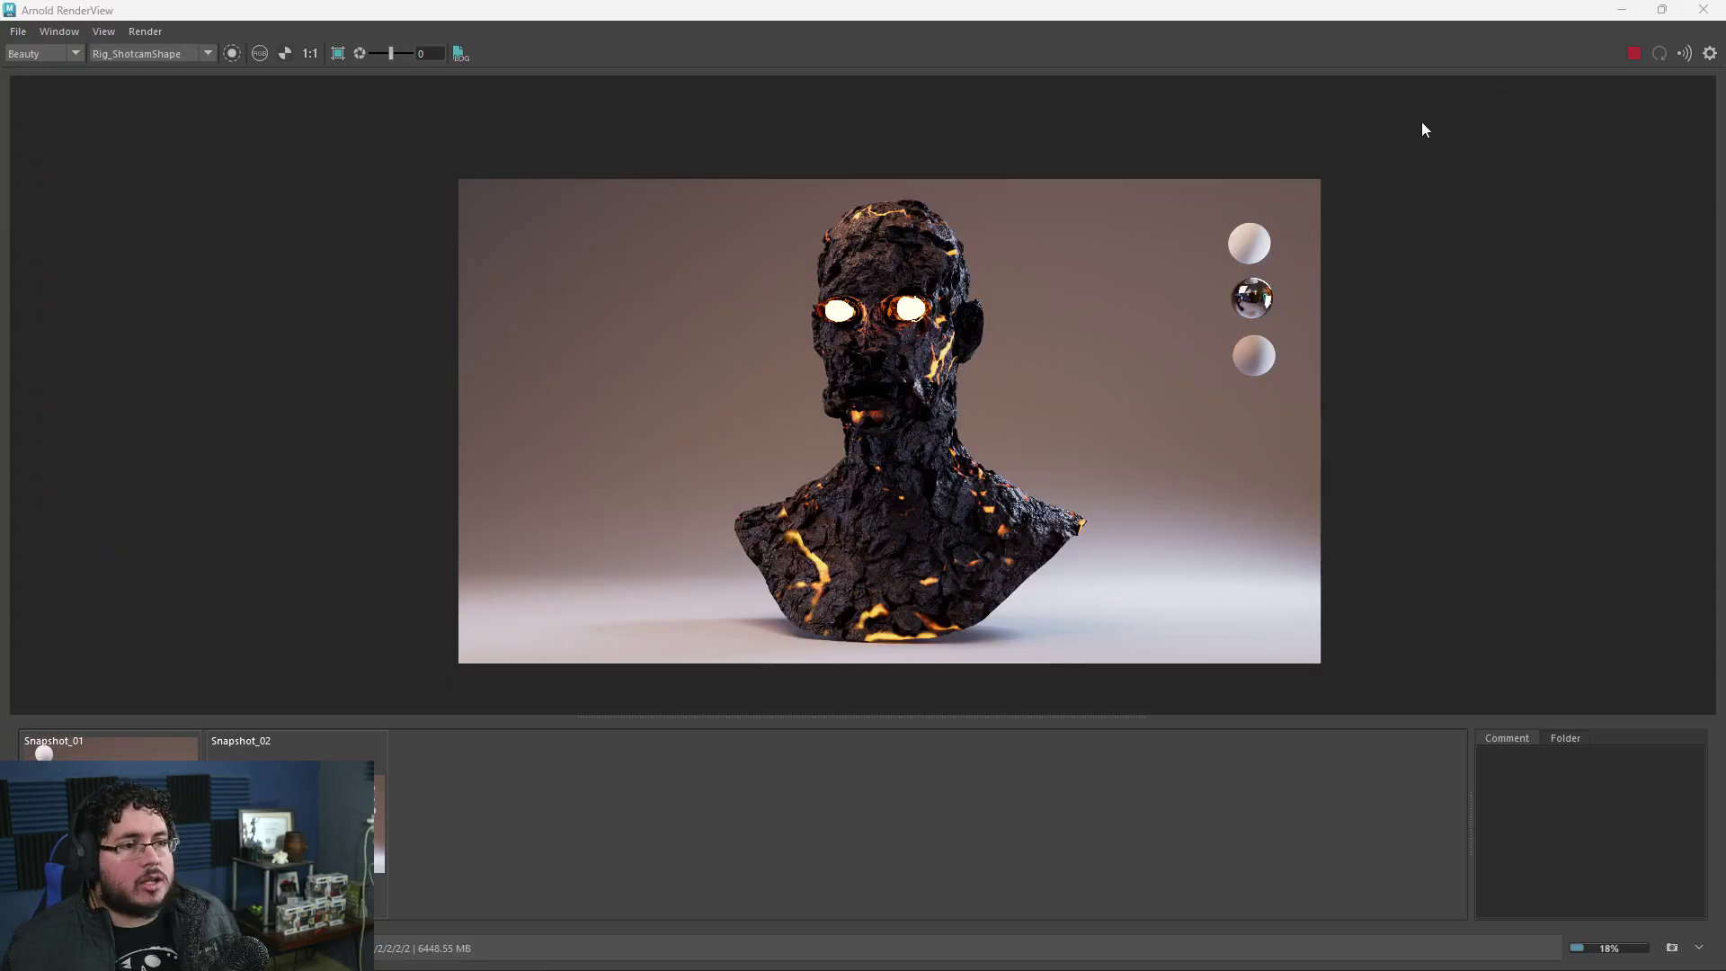
{"action": "left_click", "coordinate": [1622, 10]}
{"action": "scroll", "coordinate": [1479, 604], "scroll_direction": "down", "scroll_amount": 2}
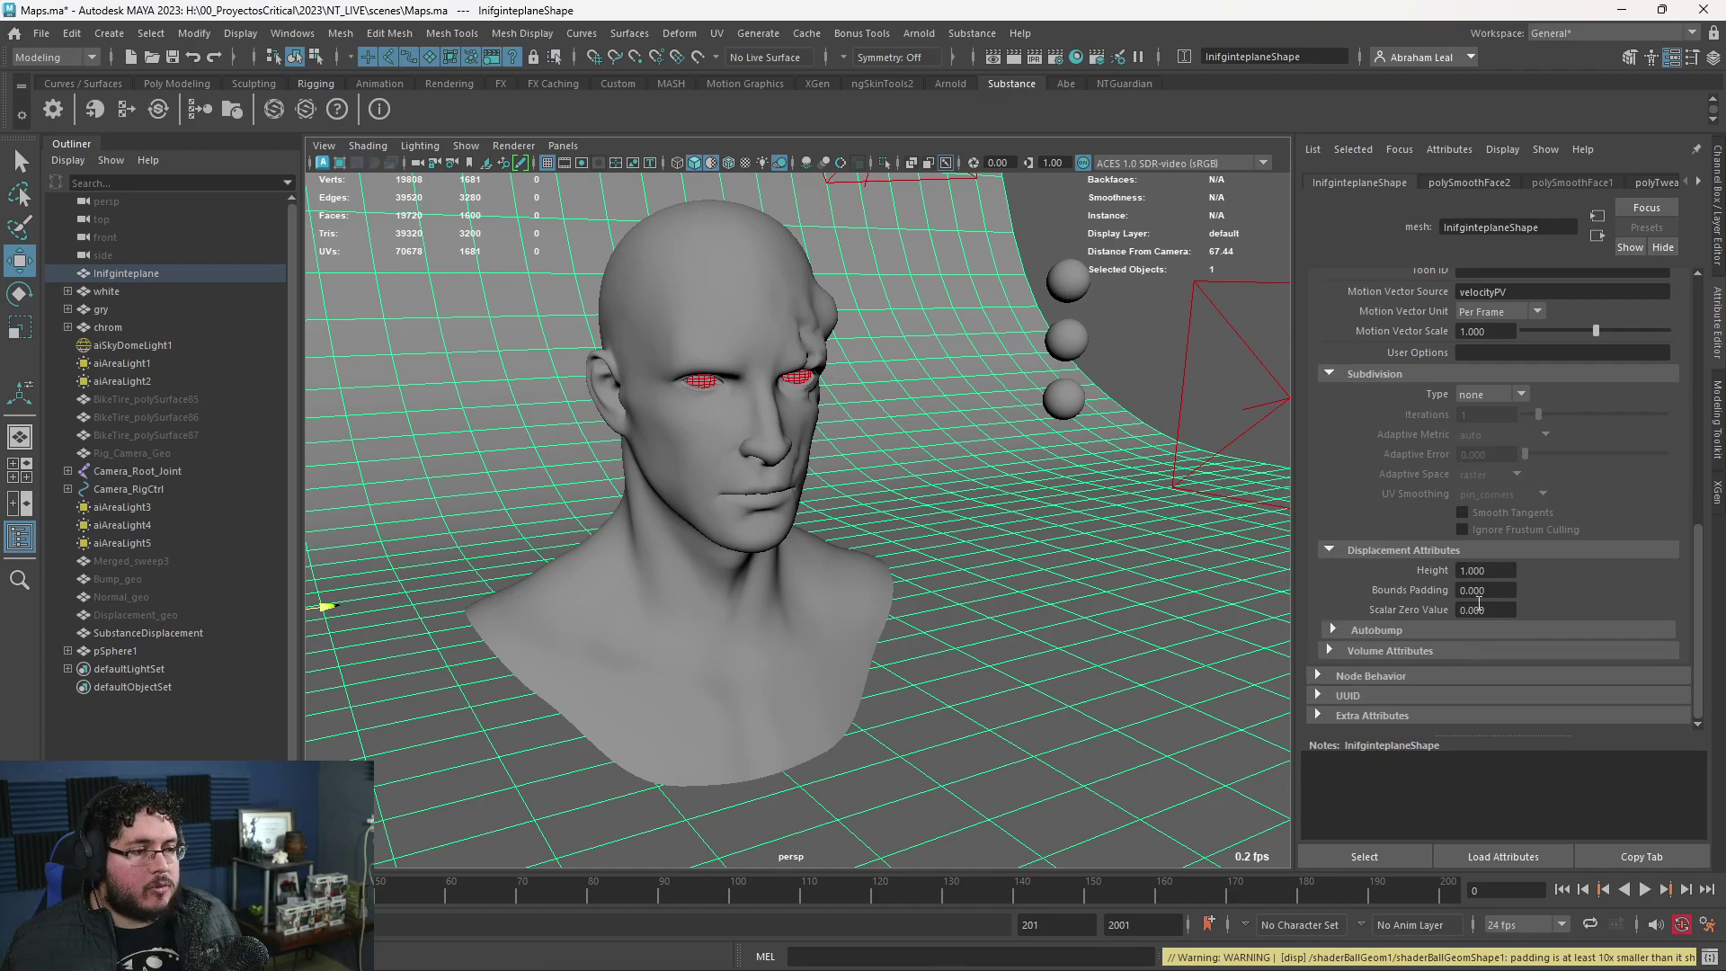